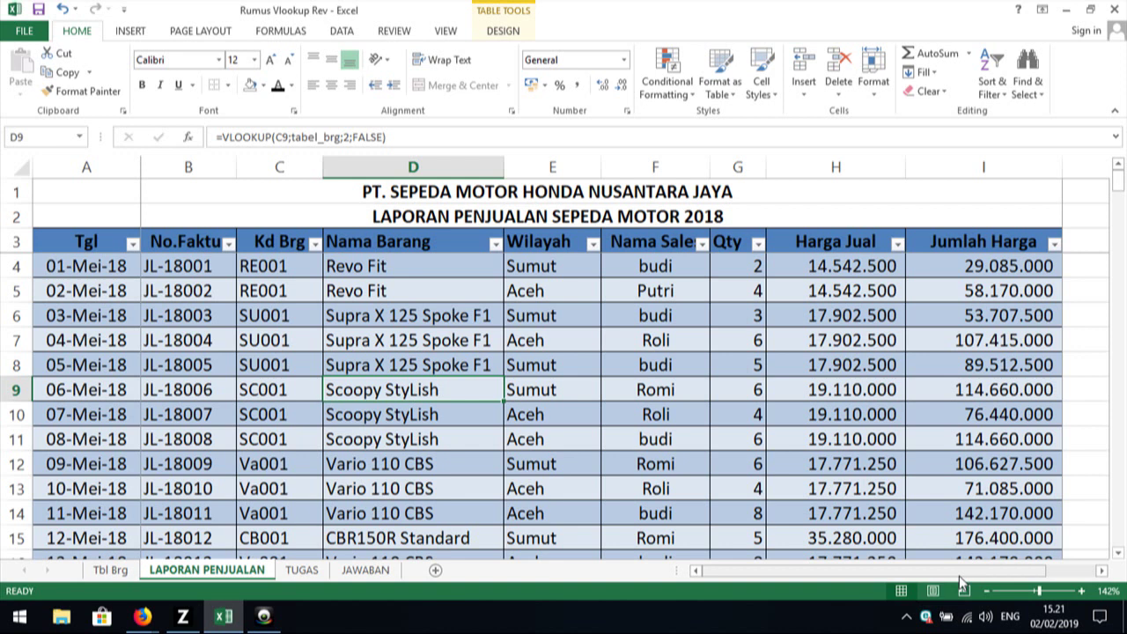
- Narrow the Wilayah column E and widen column F so the Nama Sales header fits
left_click(493, 433)
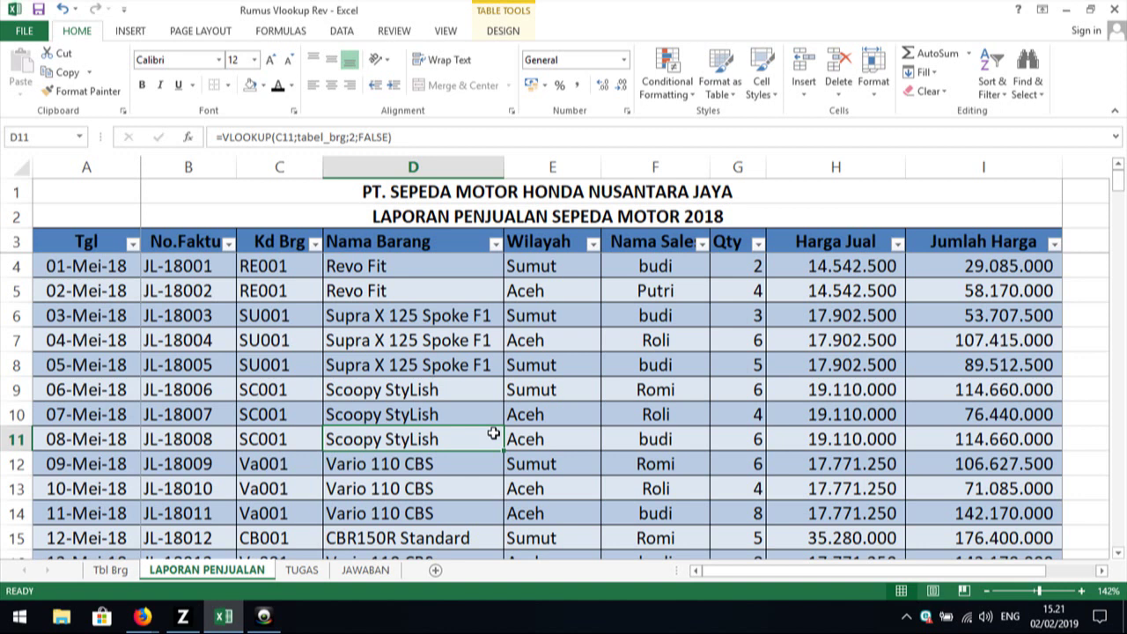
left_click(518, 273)
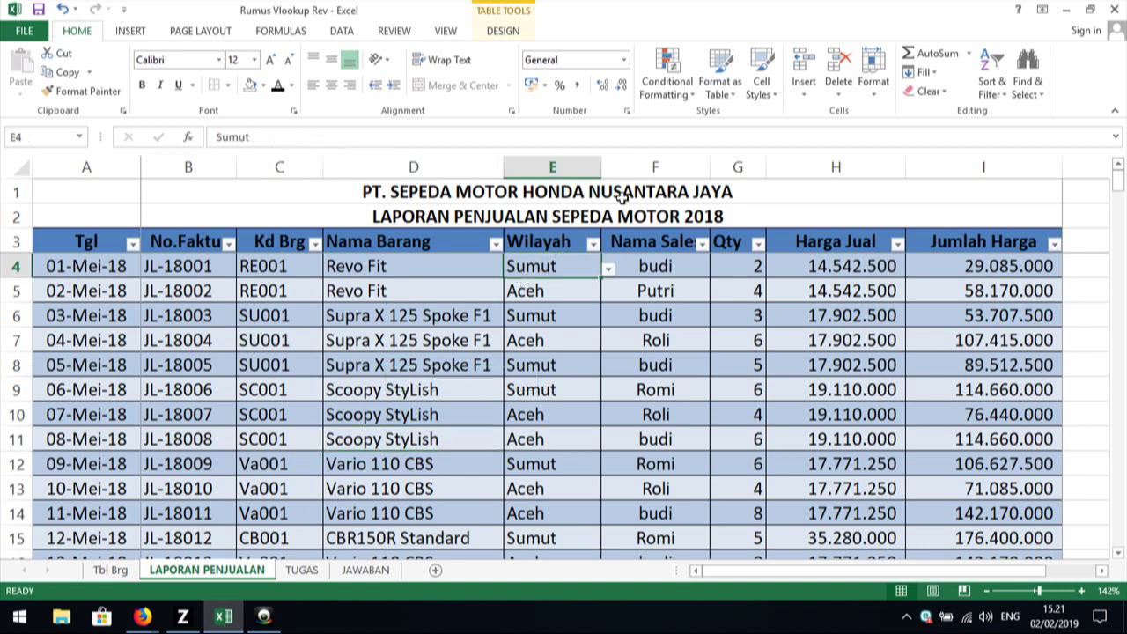
left_click_drag(601, 161, 592, 160)
left_click_drag(705, 168, 709, 168)
left_click(635, 294)
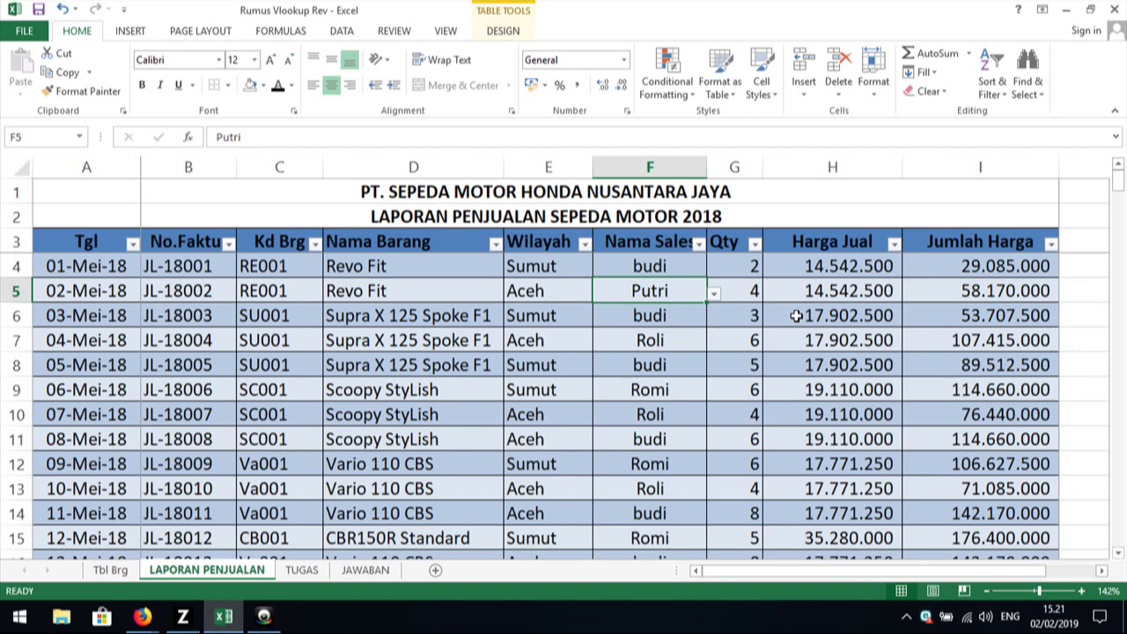
left_click(850, 310)
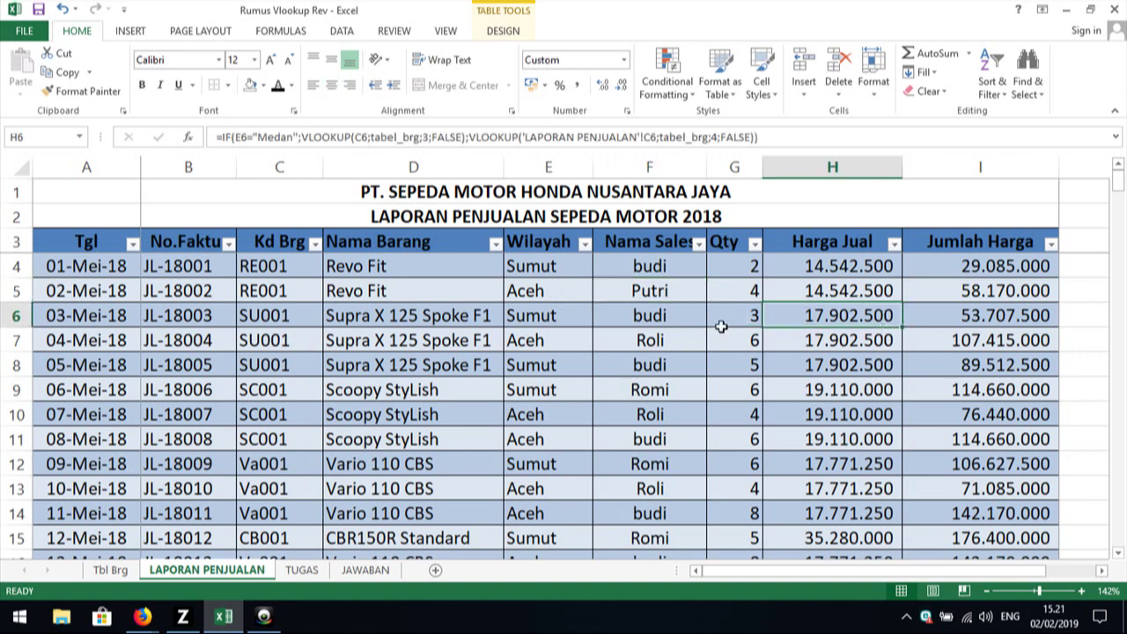
left_click(434, 332)
key("Up")
key("Up")
key("Up")
key("Up")
key("Left")
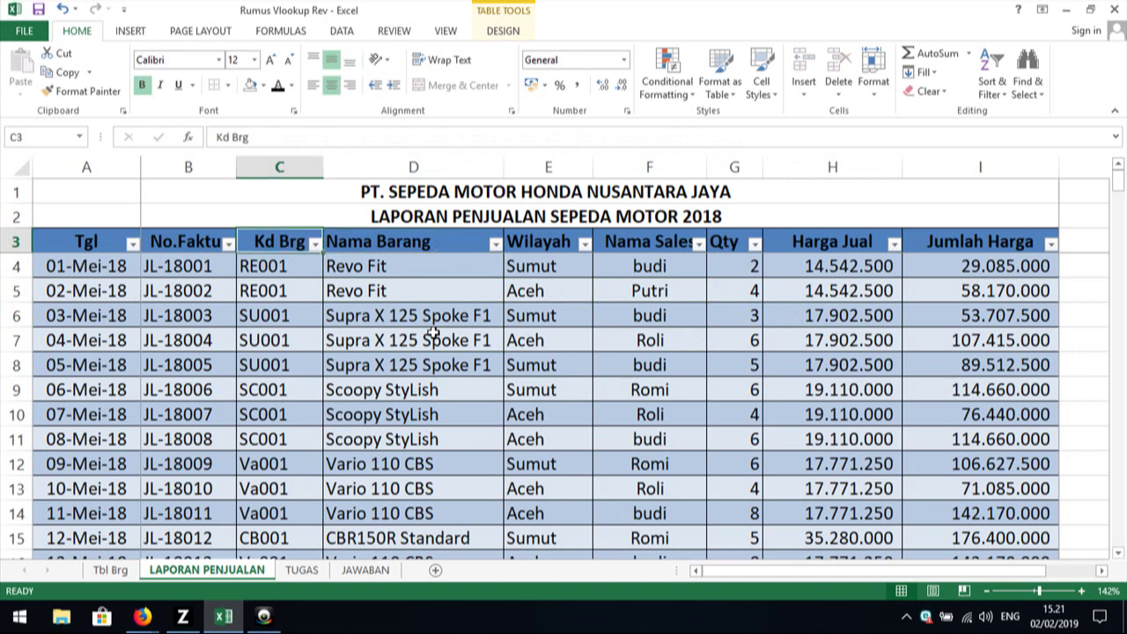
key("Left")
key("Left")
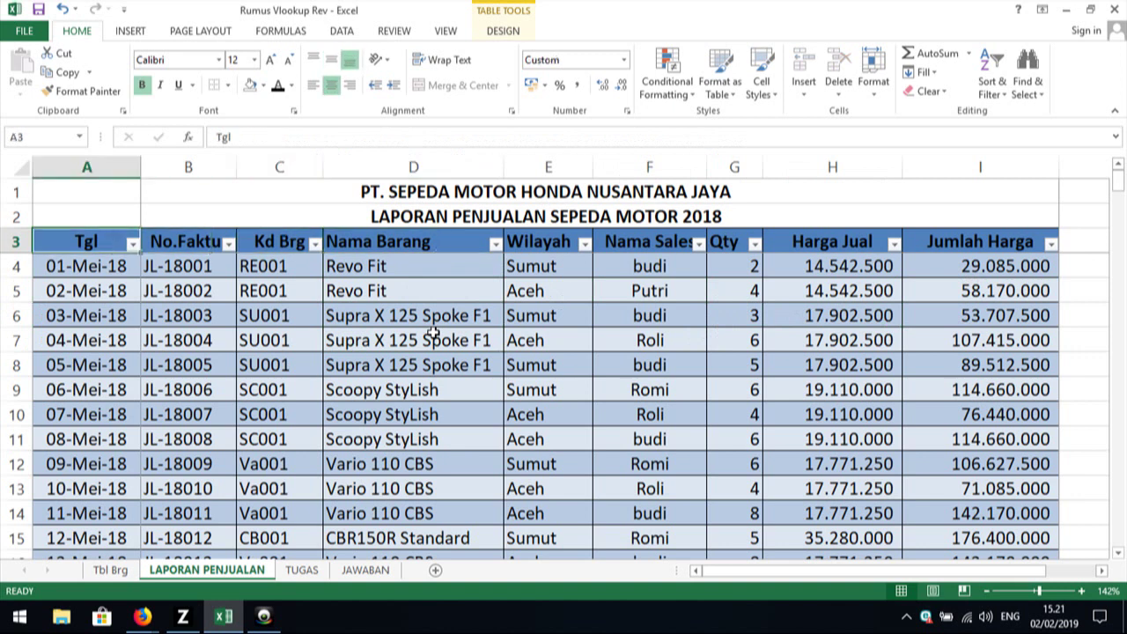
key("Right")
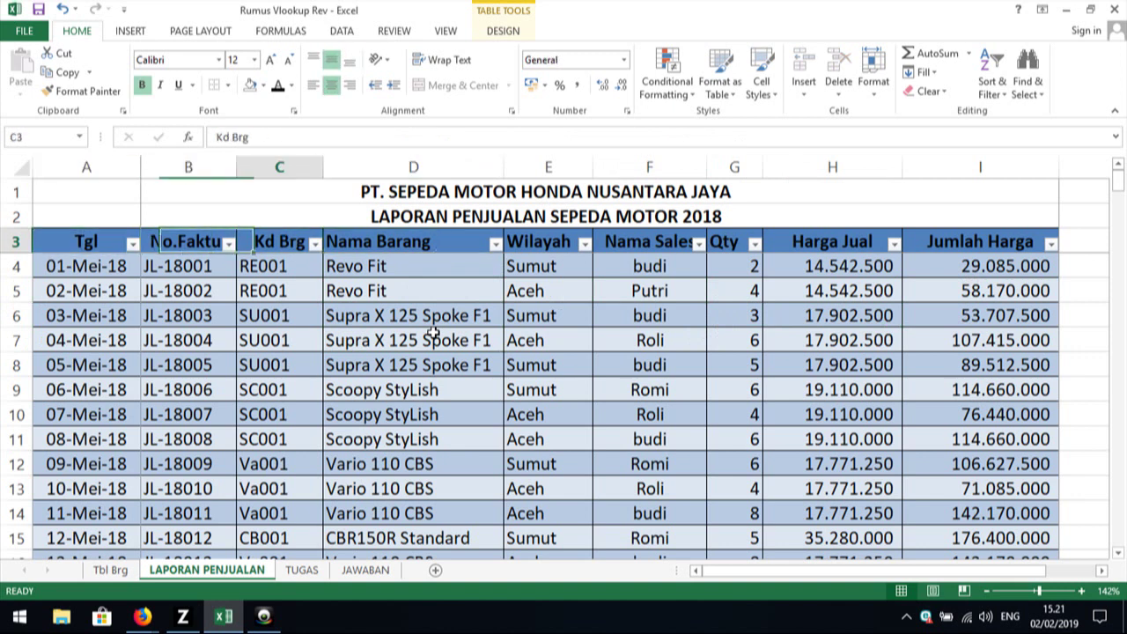
key("Right")
key("Right")
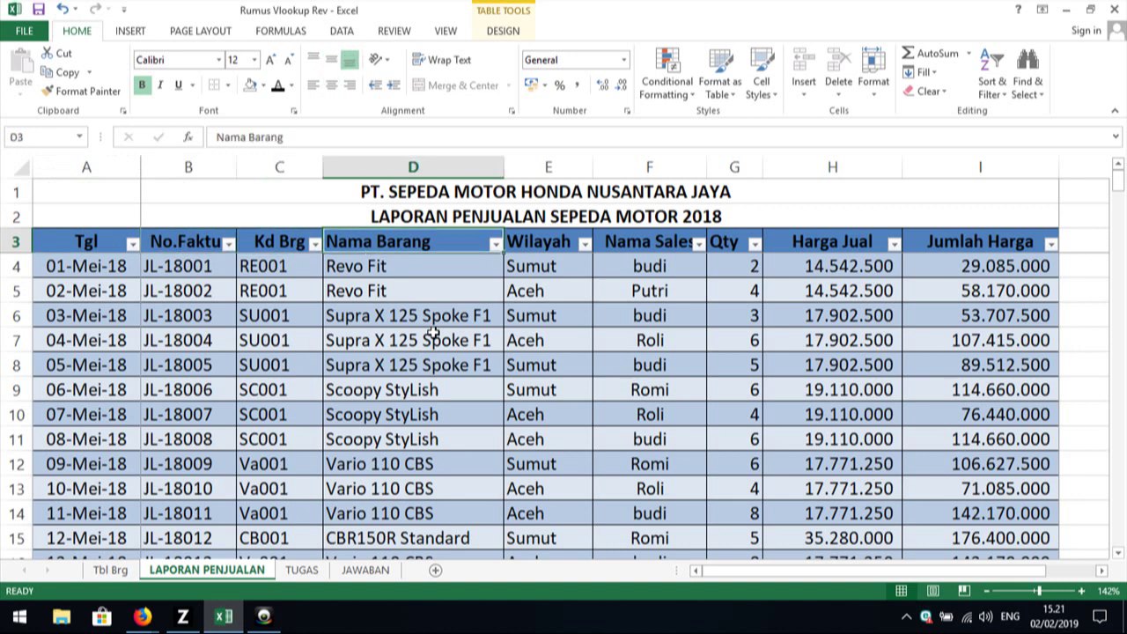
key("Right")
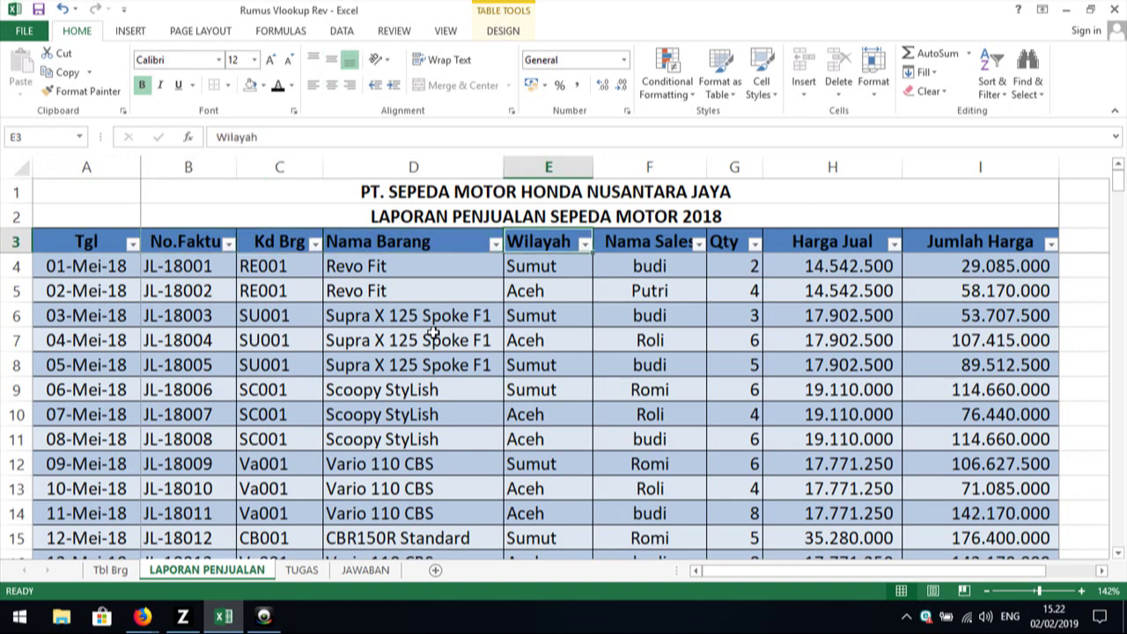
key("Right")
key("Right")
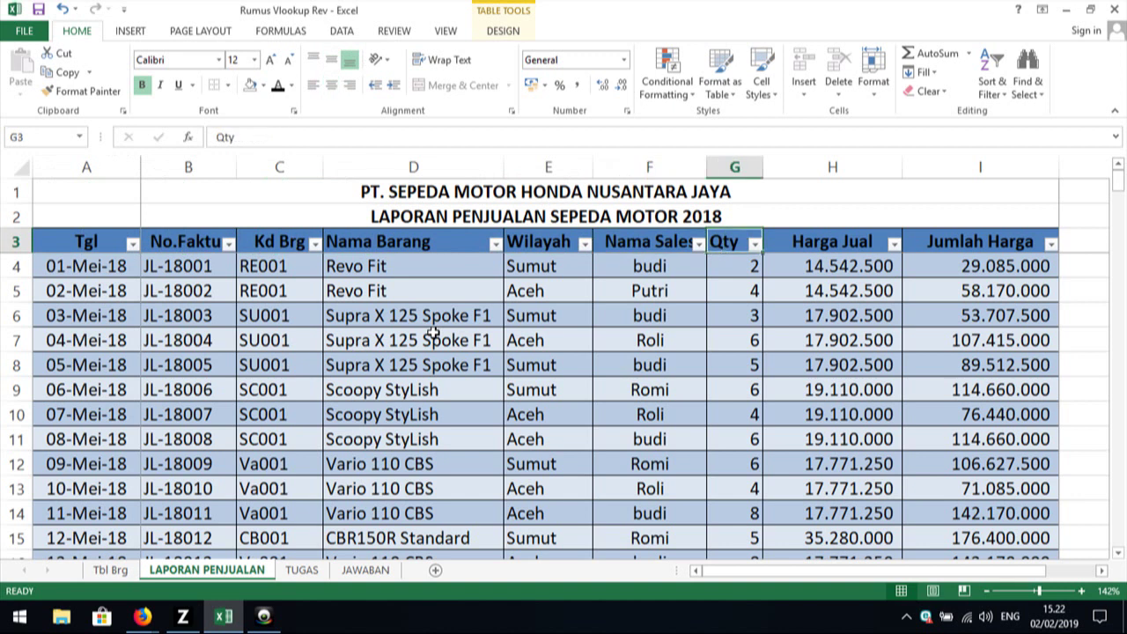
key("Right")
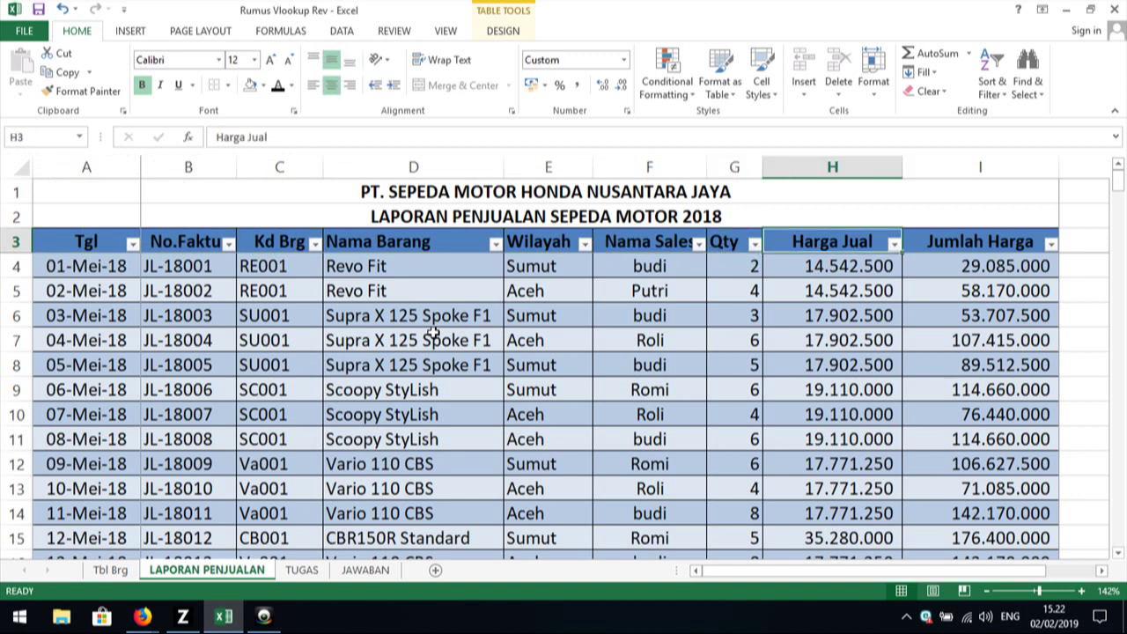
key("Right")
key("Left")
key("Left")
key("Left")
key("Left")
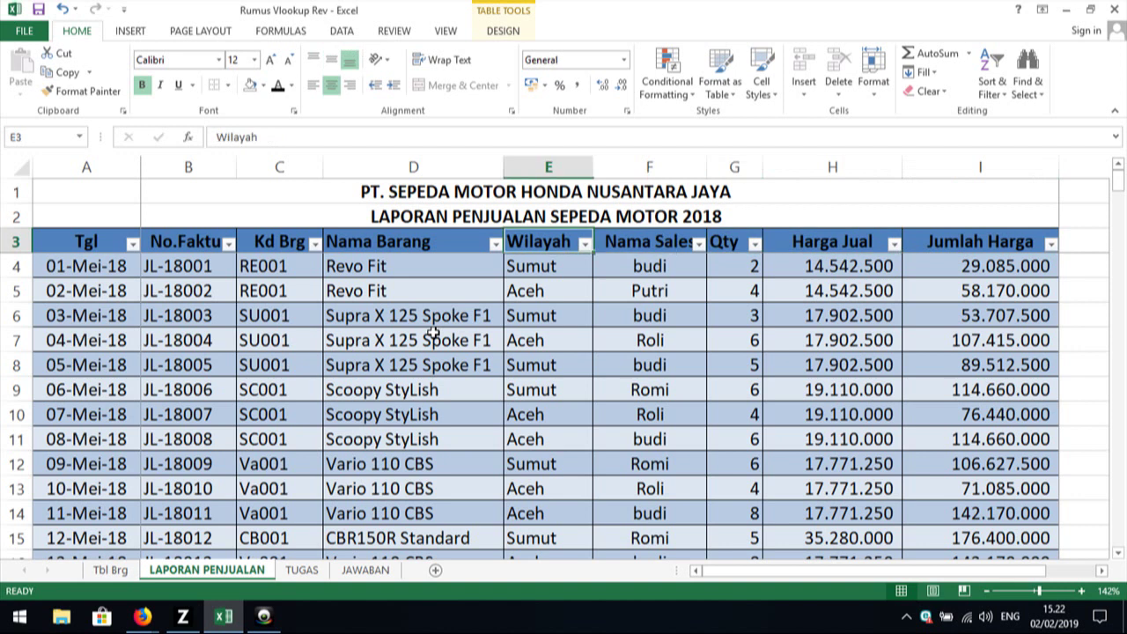
key("Left")
key("Left")
key("Left")
key("Left")
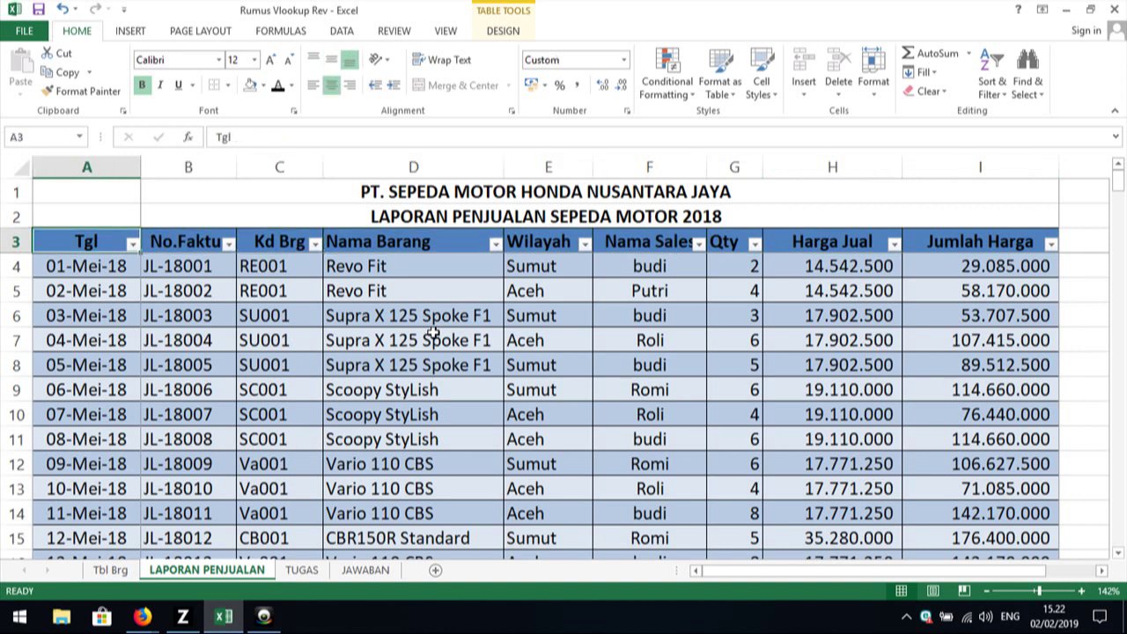
key("Down")
key("Down")
key("Up")
key("Down")
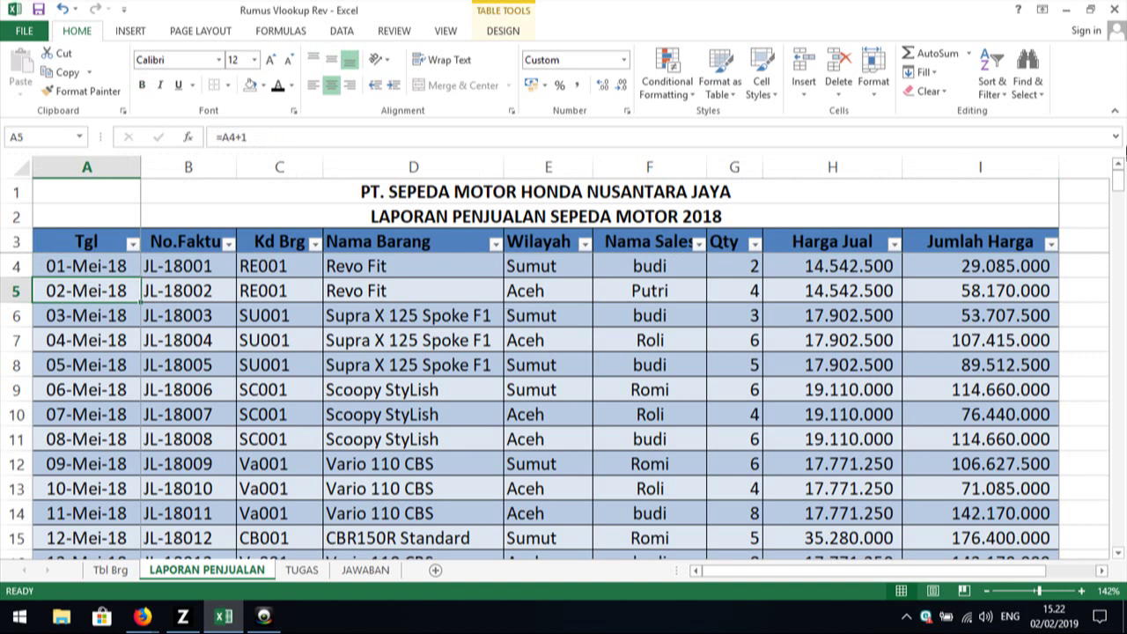
- Widen column G so the Qty total in G211 shows 1.138 instead of ####
left_click_drag(1120, 181, 1118, 557)
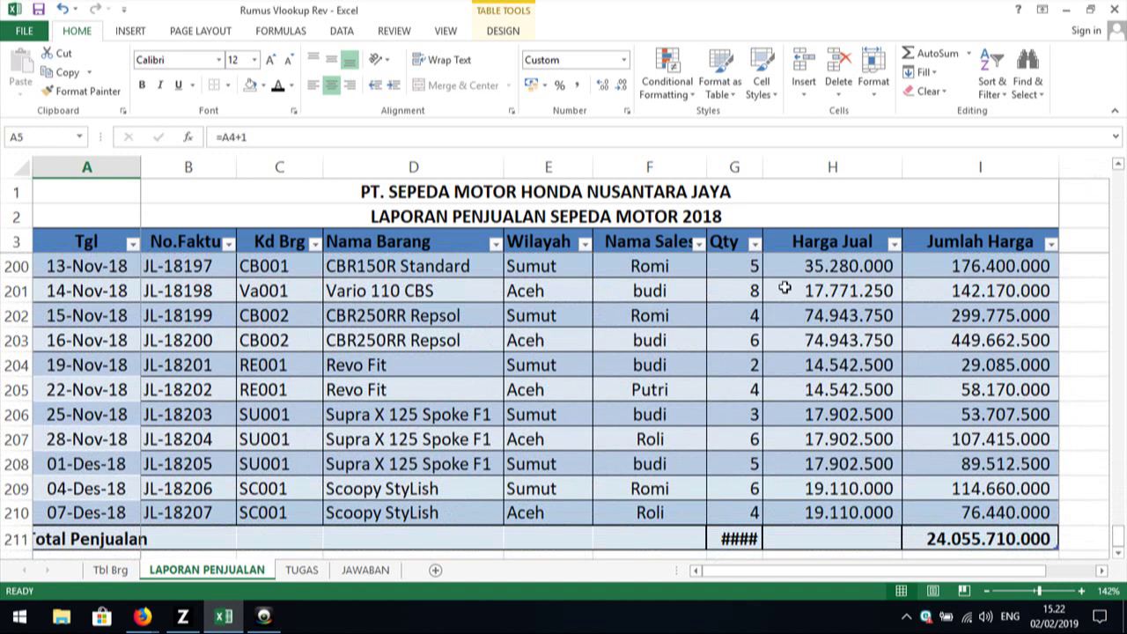
left_click_drag(763, 167, 769, 167)
left_click(747, 543)
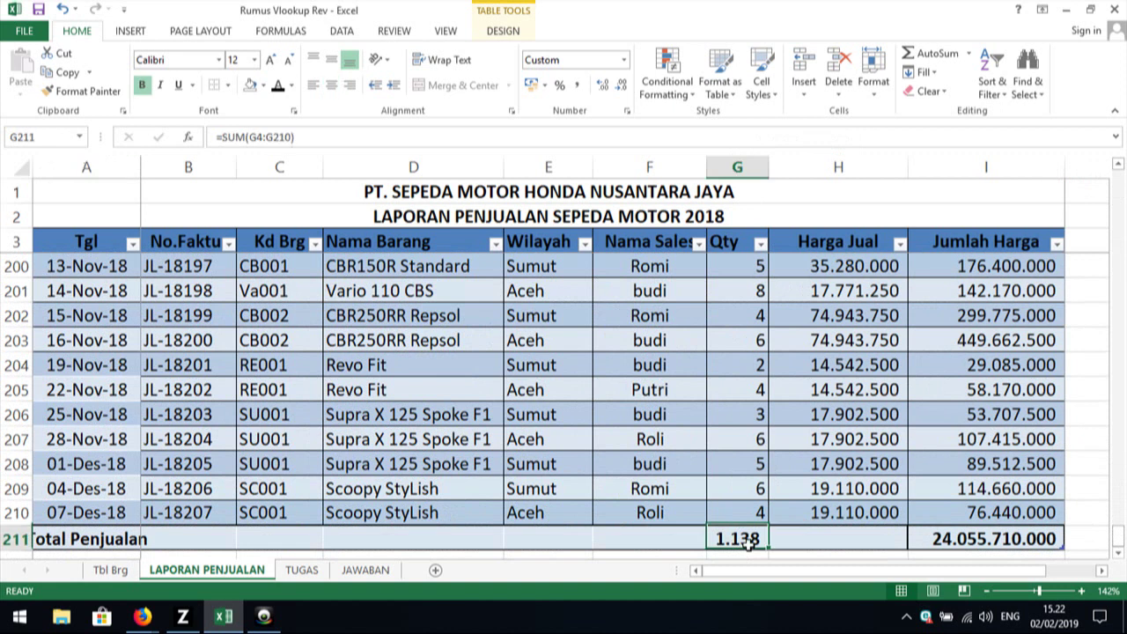
key("Left")
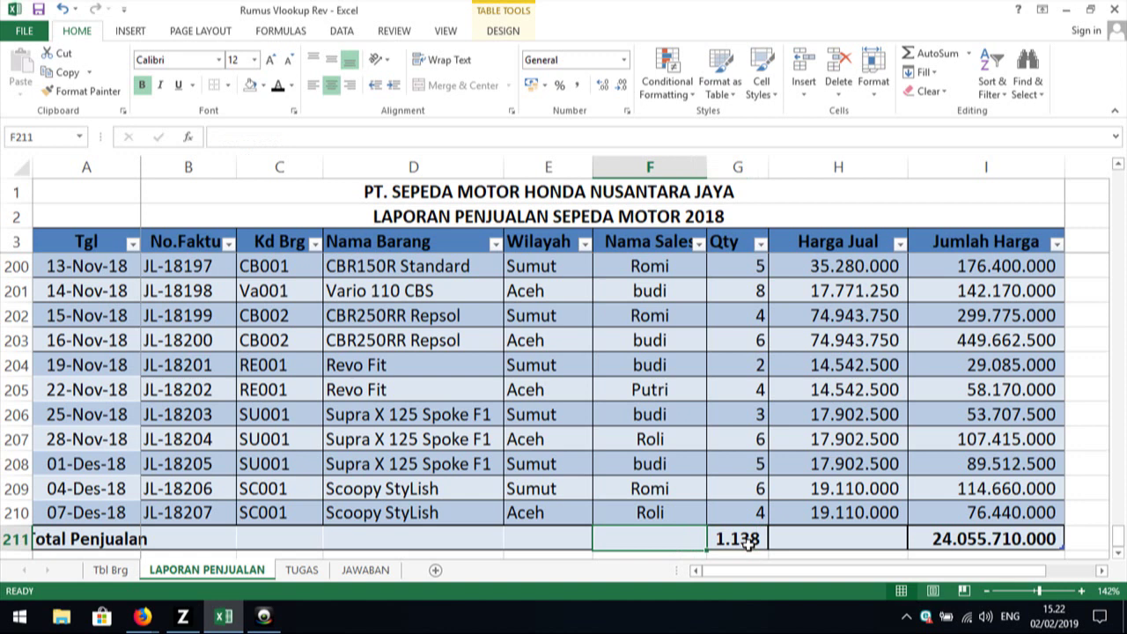
key("Right")
key("Right")
key("Right")
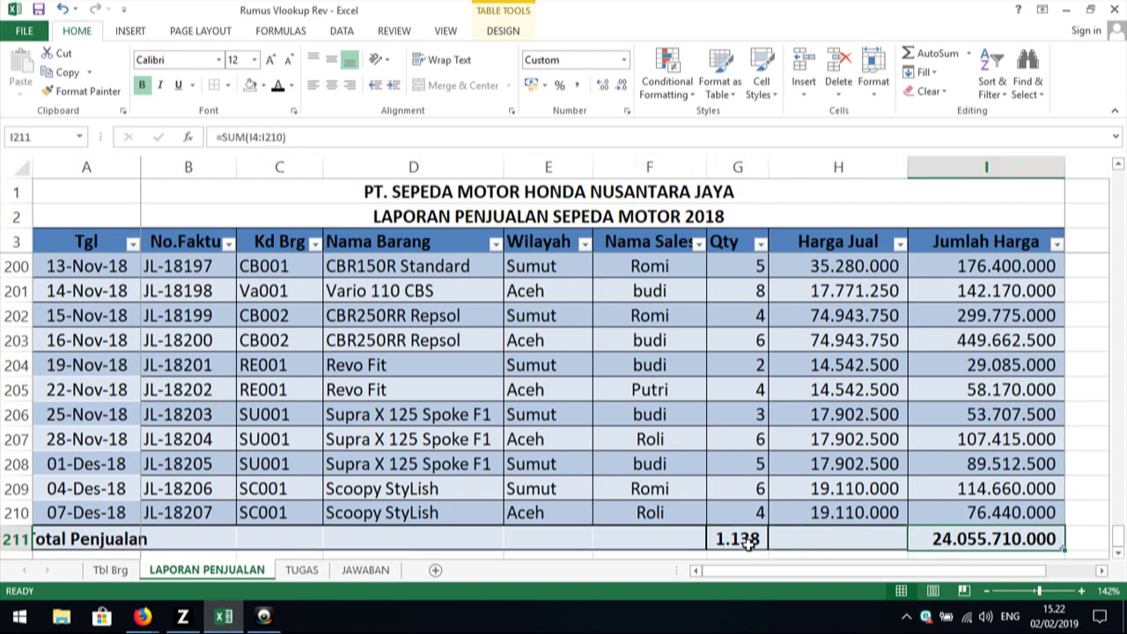
- Preview the LAPORAN PENJUALAN report for printing on 7 landscape Legal pages
key("Left")
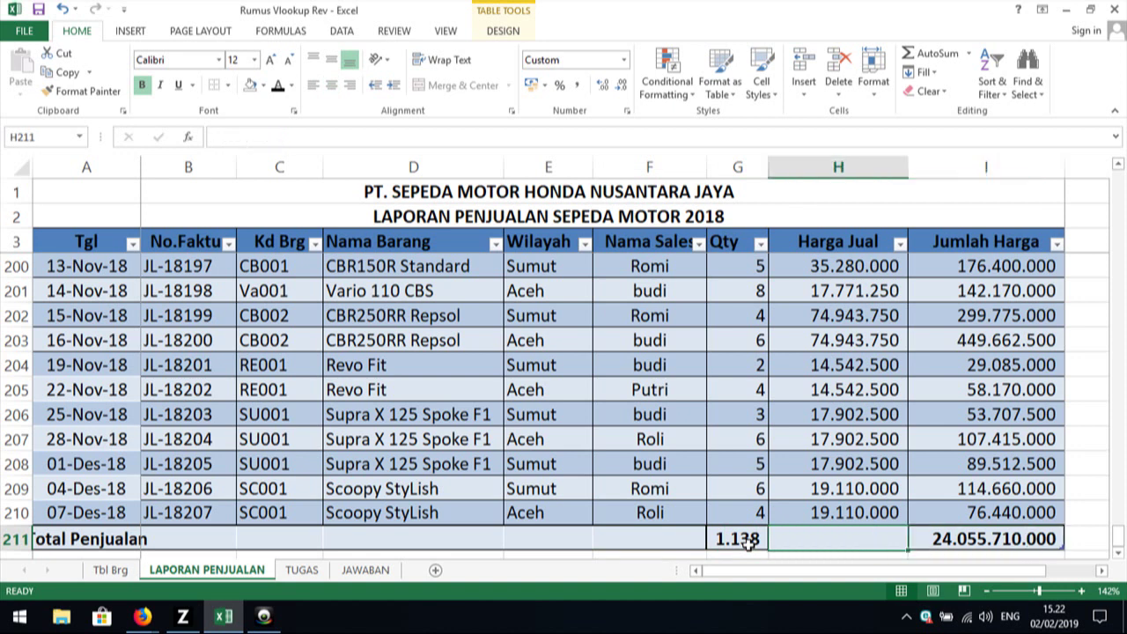
key("Left")
key("Left")
key("Left")
key("Left")
key("Left")
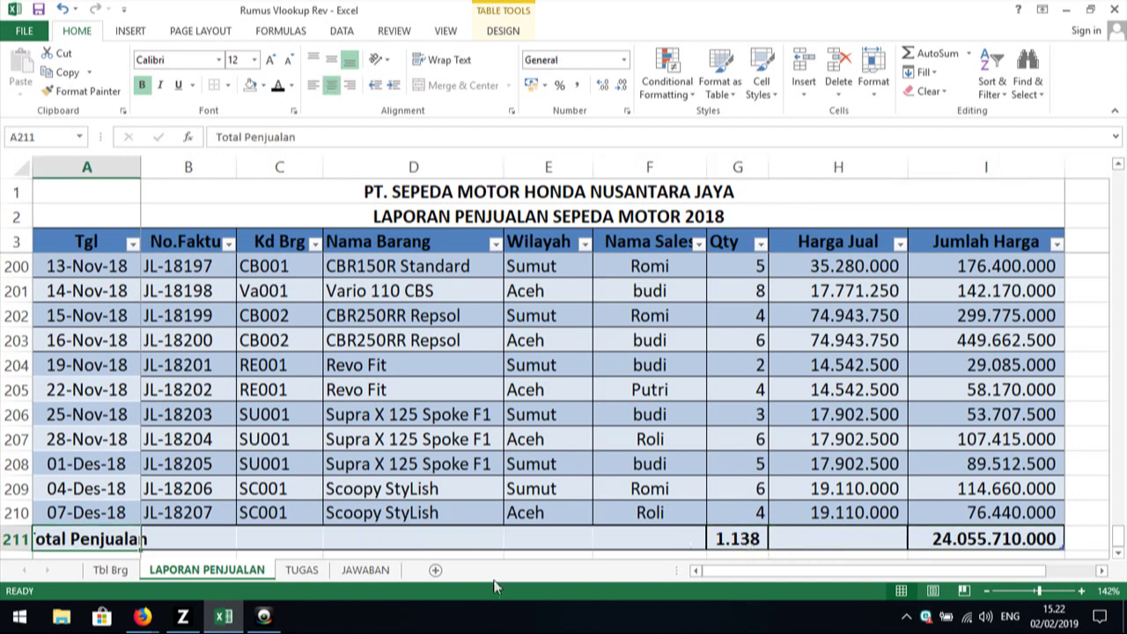
left_click(380, 530)
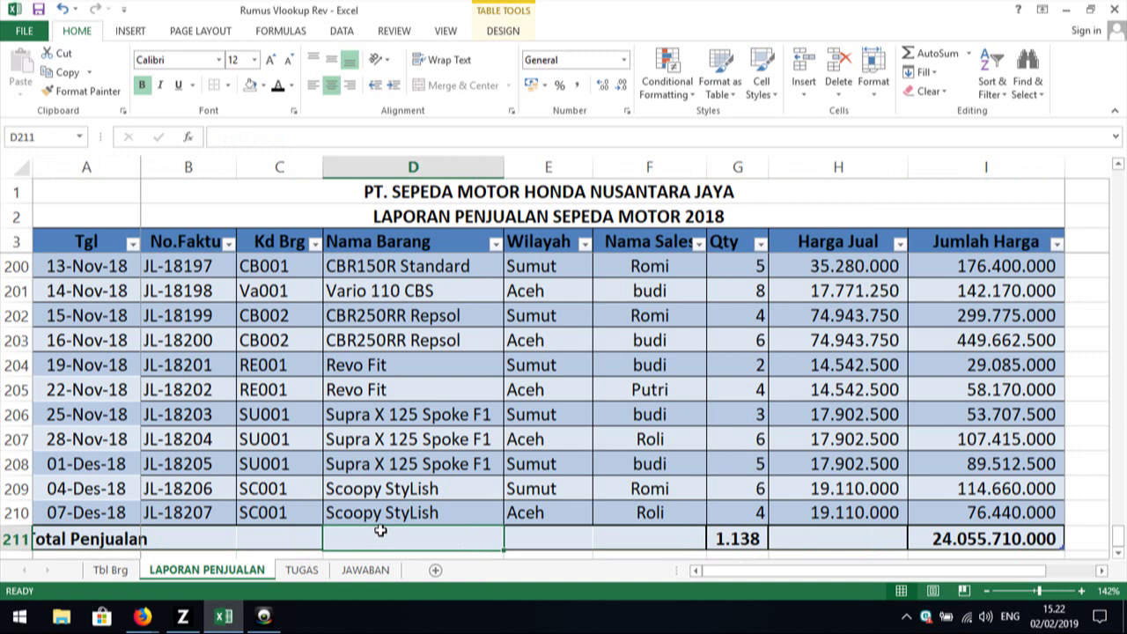
key("ctrl+p")
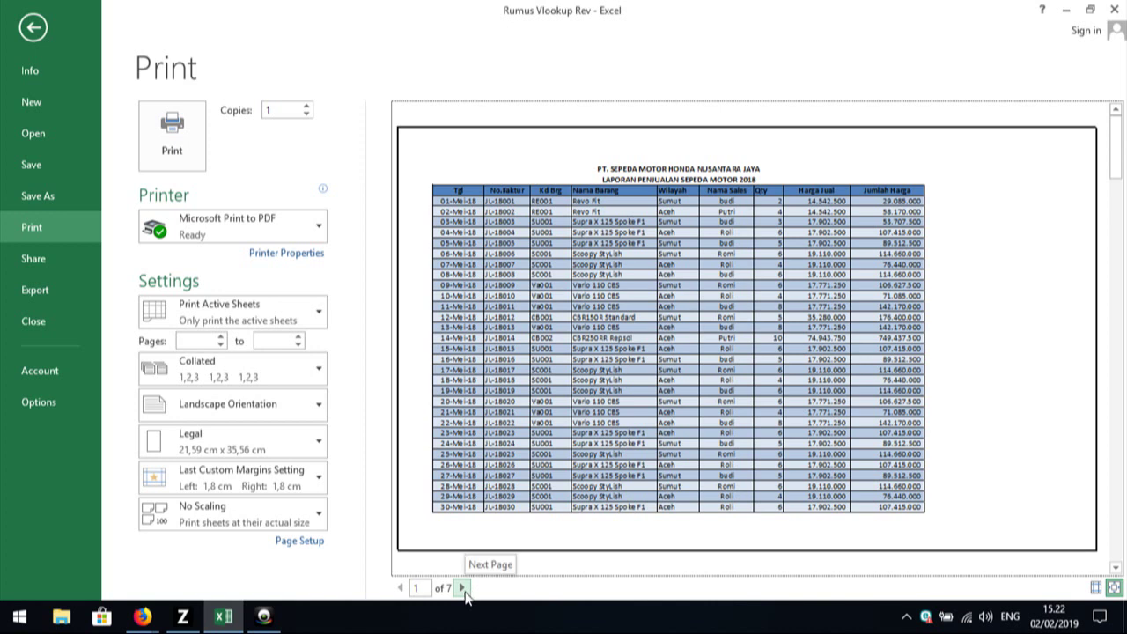
- Page through all 7 preview pages to the last one, then close the print preview
left_click(462, 588)
left_click(463, 589)
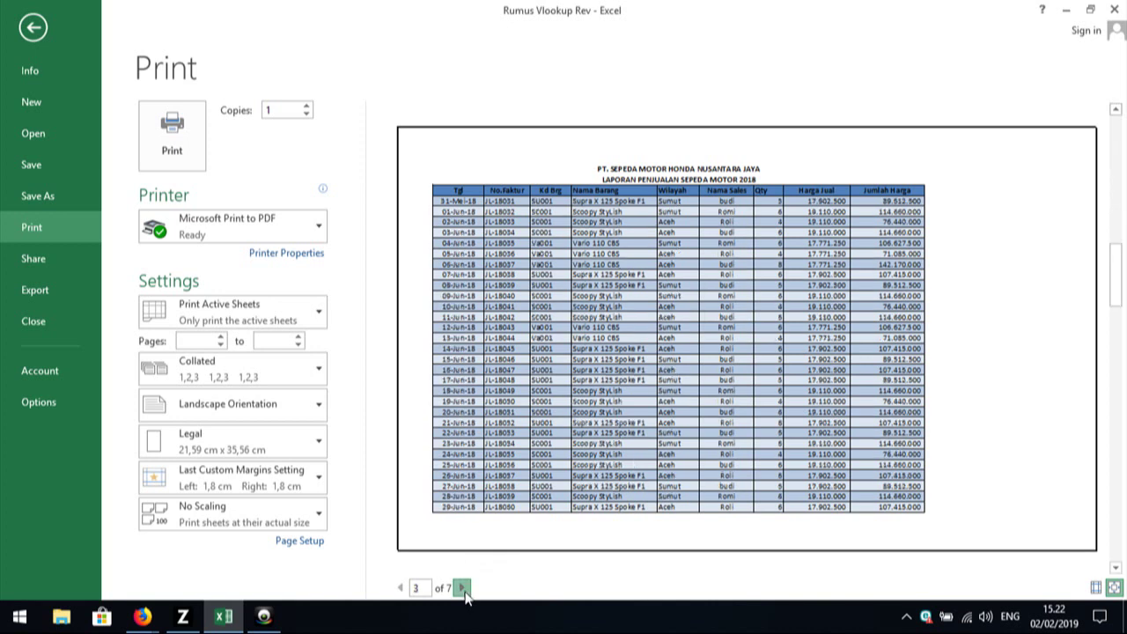
left_click(462, 588)
left_click(462, 589)
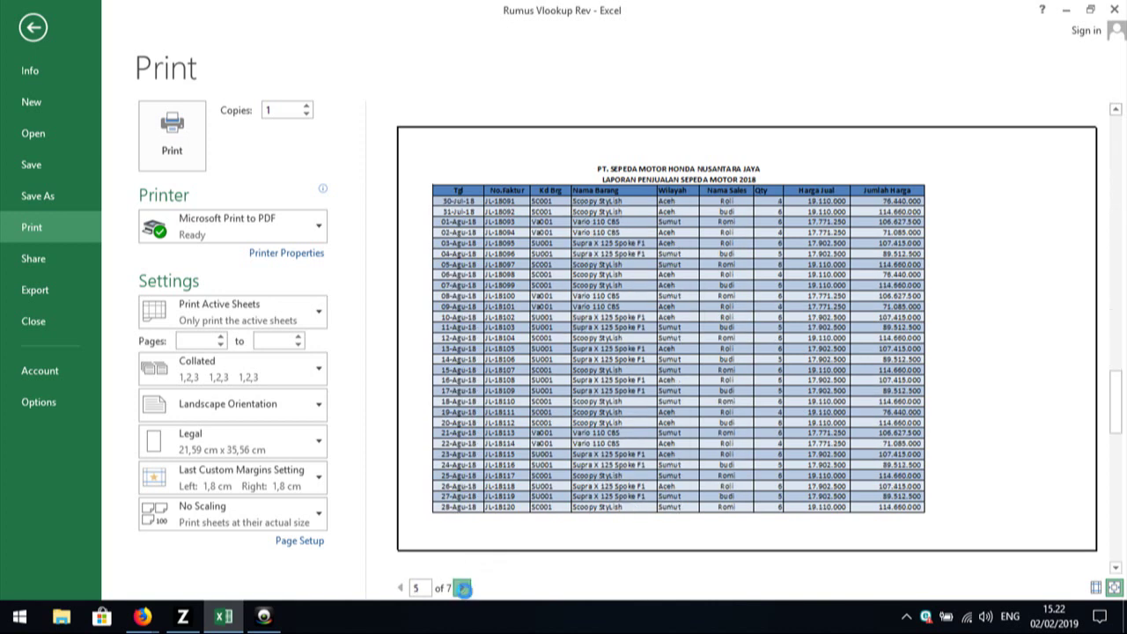
left_click(463, 588)
left_click(463, 588)
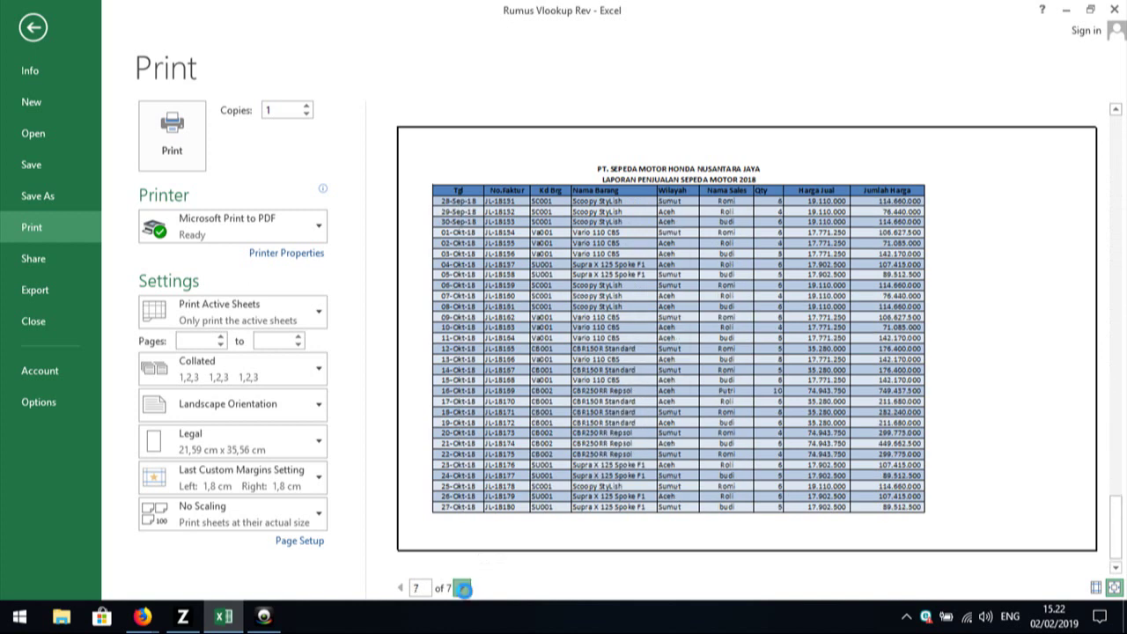
key("Escape")
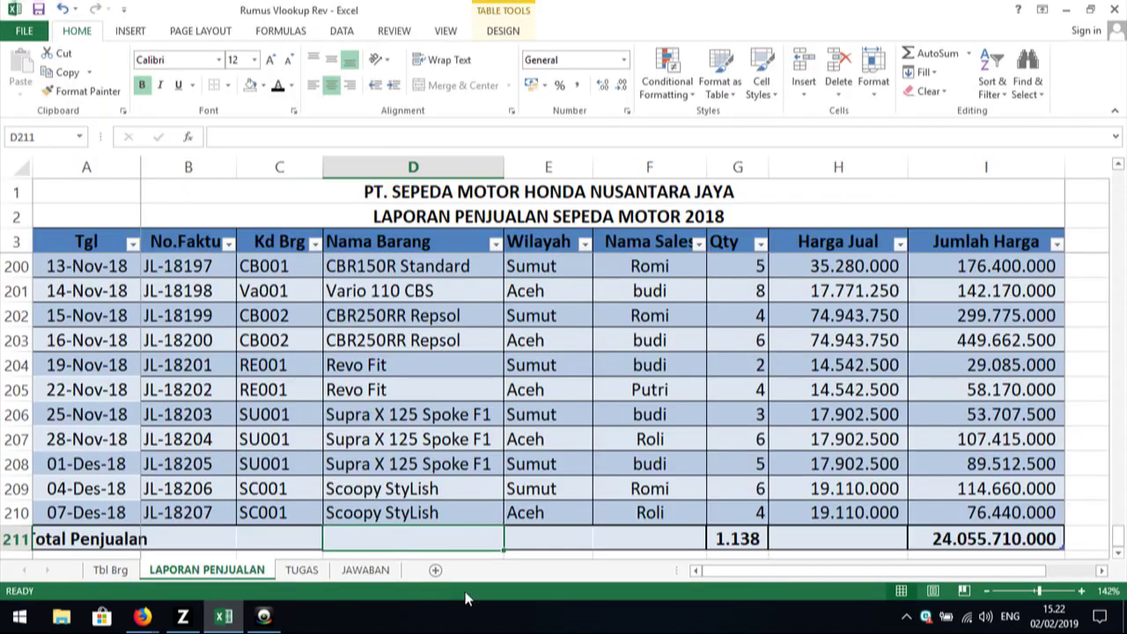
- On the TUGAS sheet, set the task list B2:J12 to font size 12
left_click(508, 492)
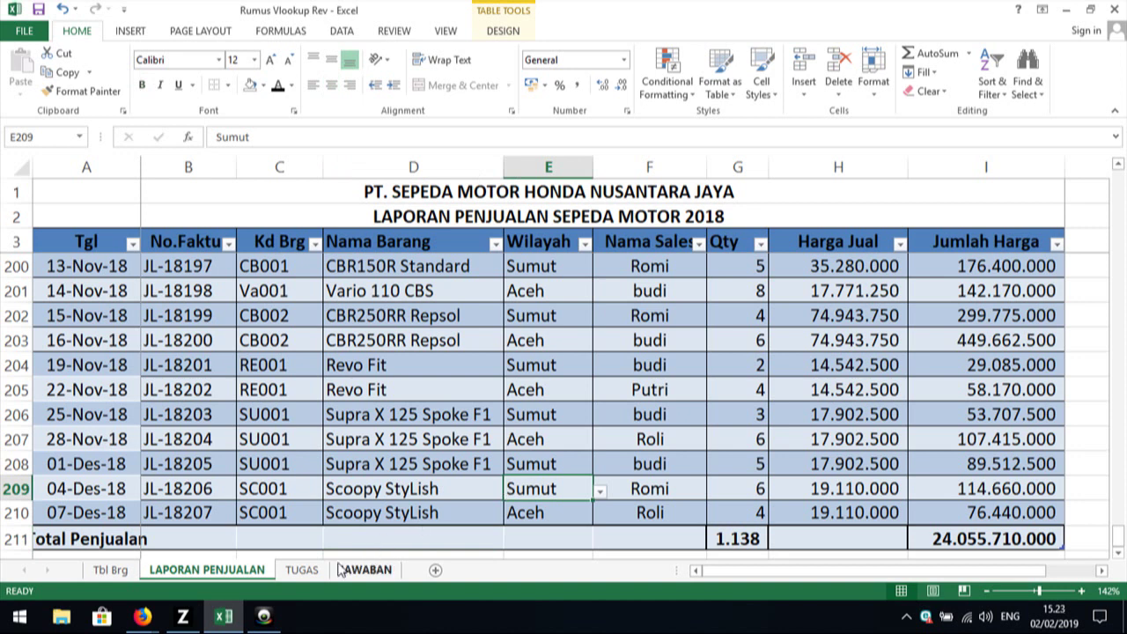
left_click(301, 570)
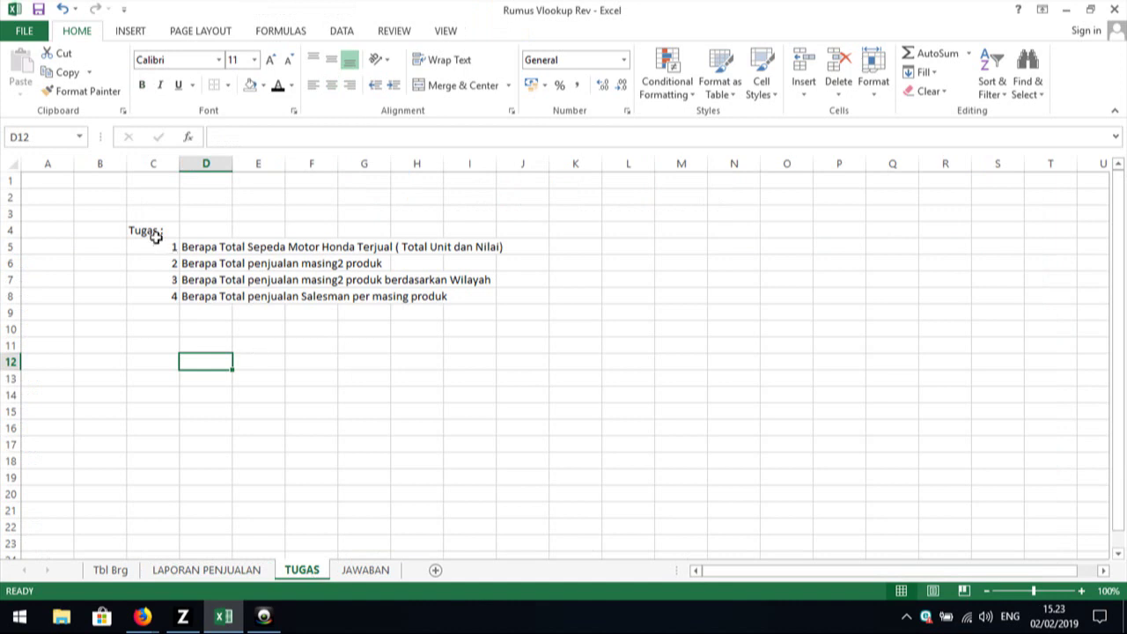
left_click_drag(121, 196, 264, 275)
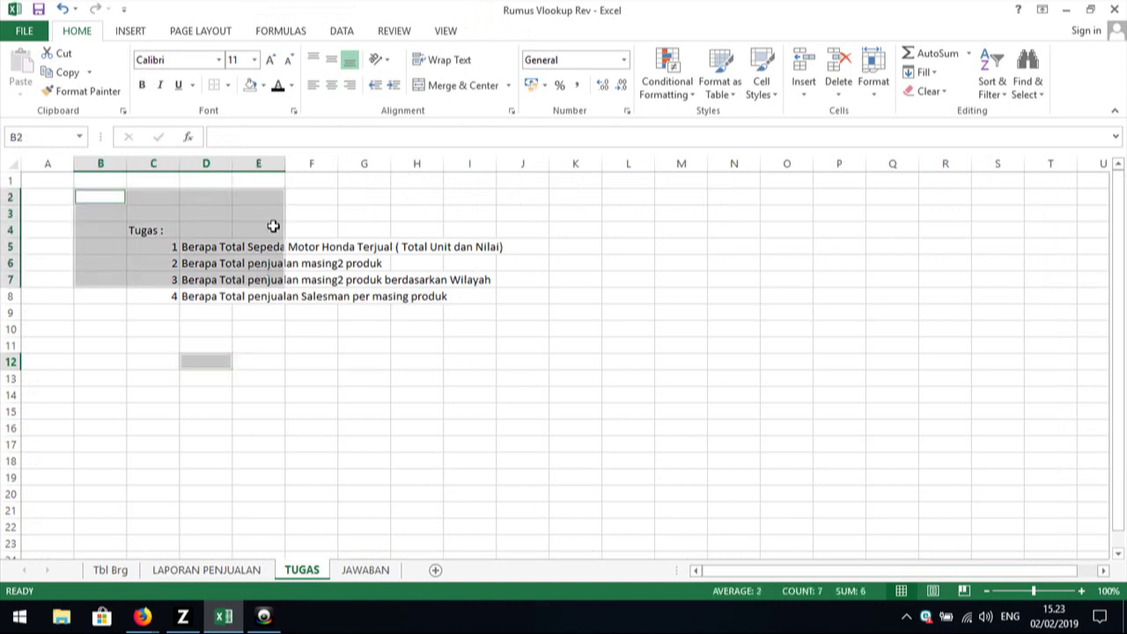
left_click_drag(81, 196, 542, 363)
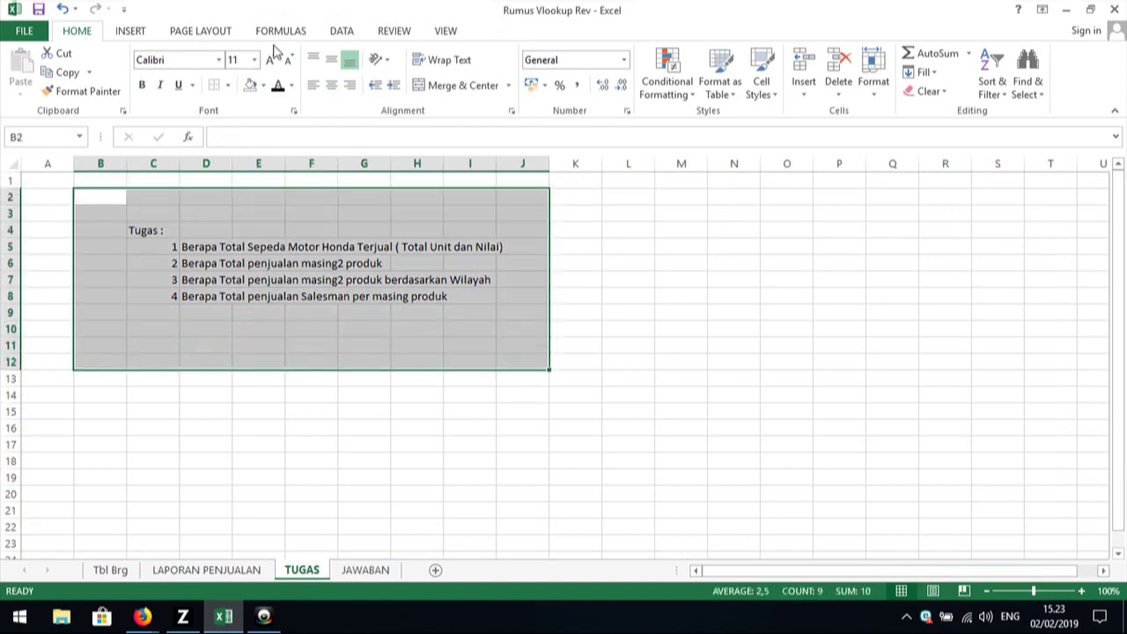
left_click(254, 59)
left_click(235, 144)
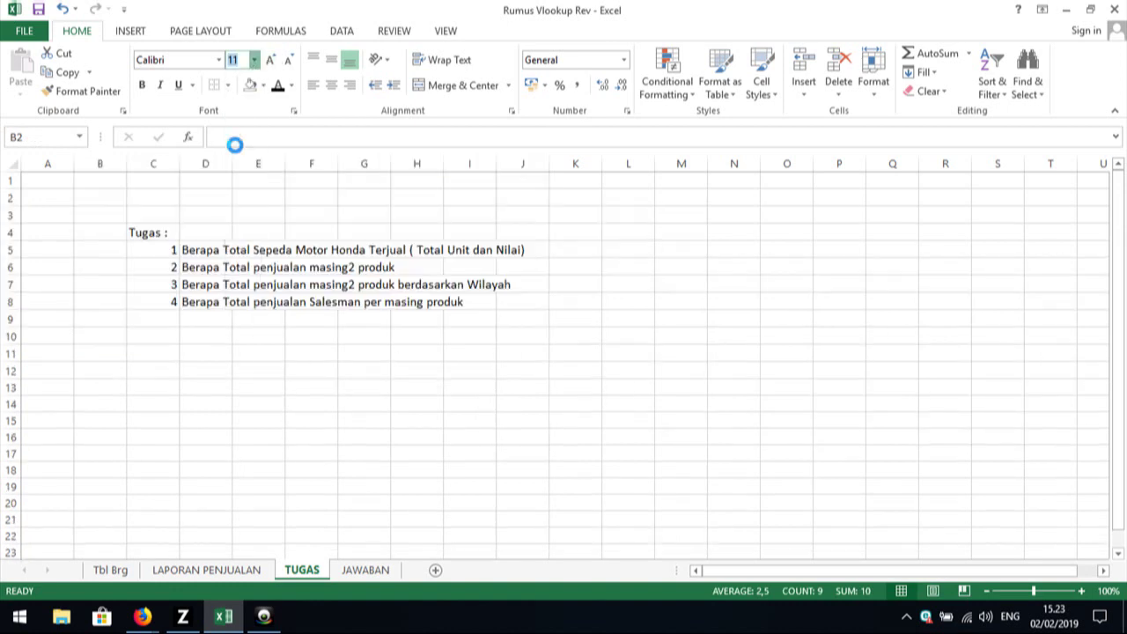
left_click(367, 419)
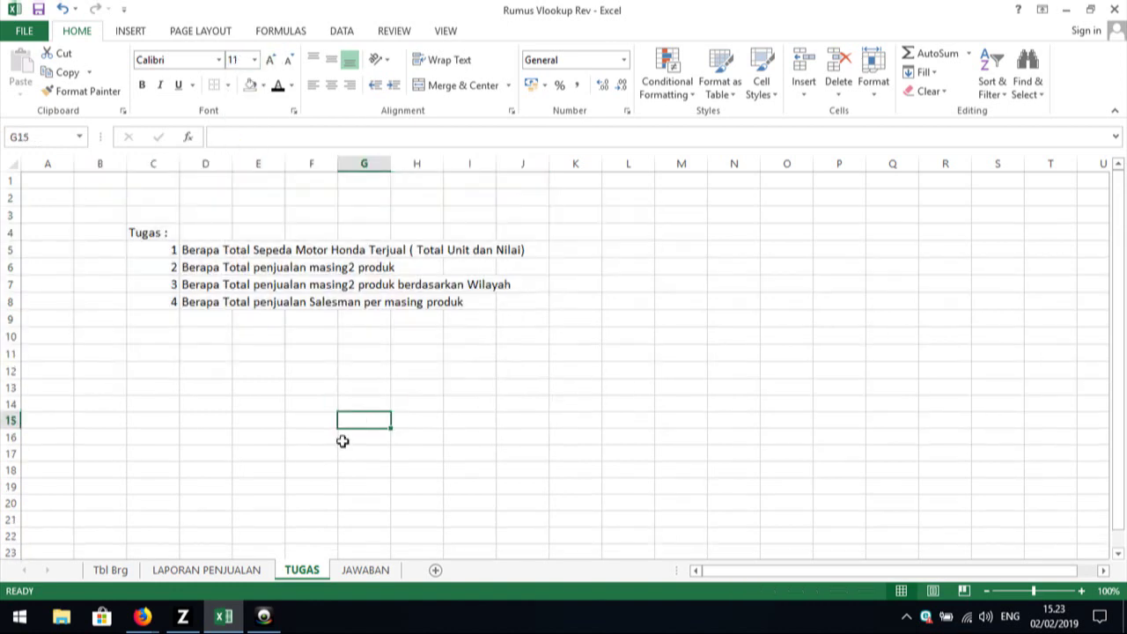
- Compare the sales report with the four TUGAS questions, then switch to the empty JAWABAN sheet
left_click(219, 572)
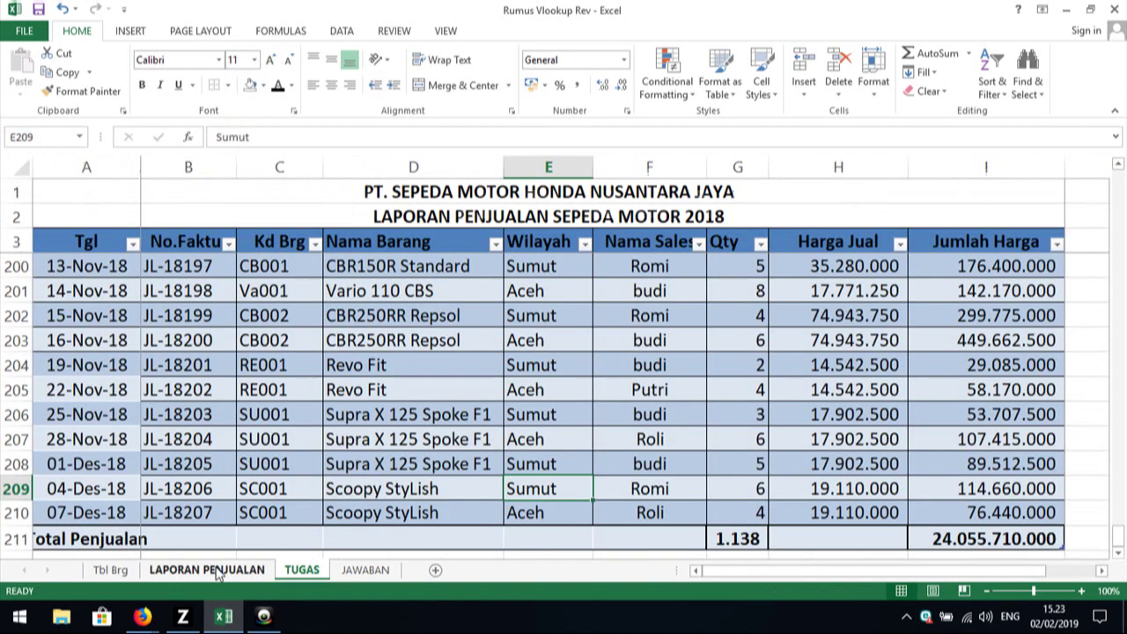
left_click(292, 574)
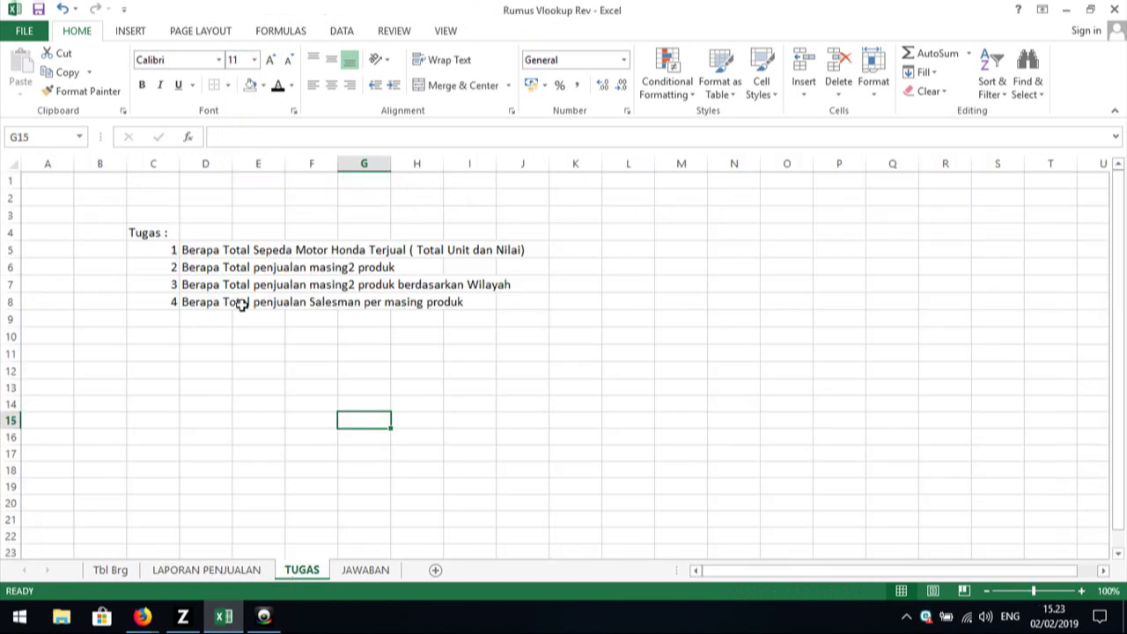
left_click(239, 336)
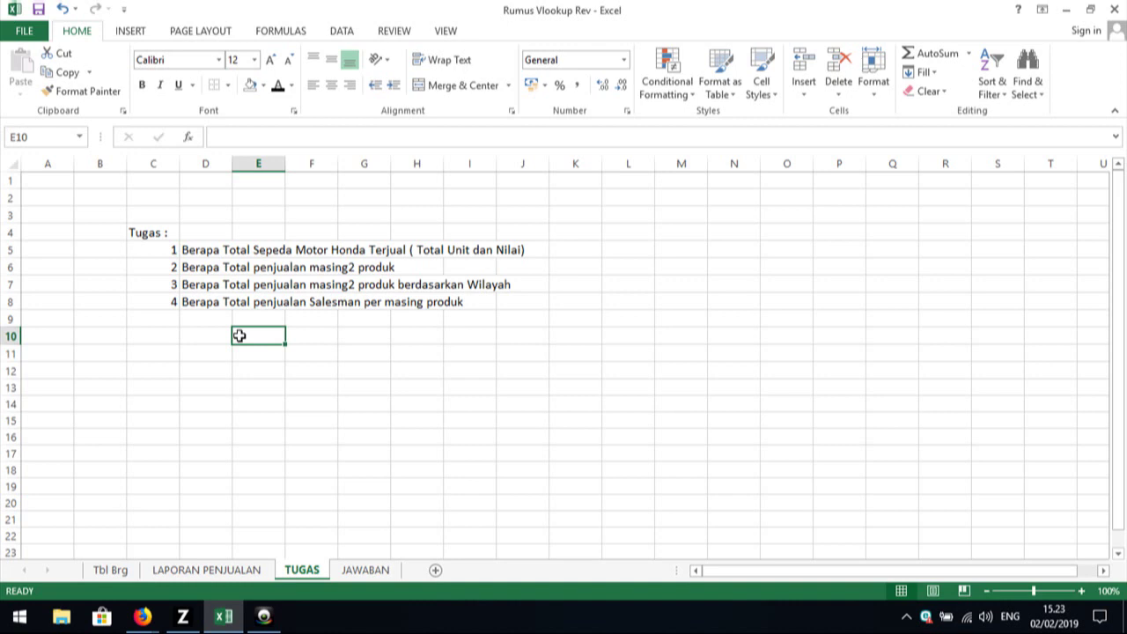
left_click(261, 374)
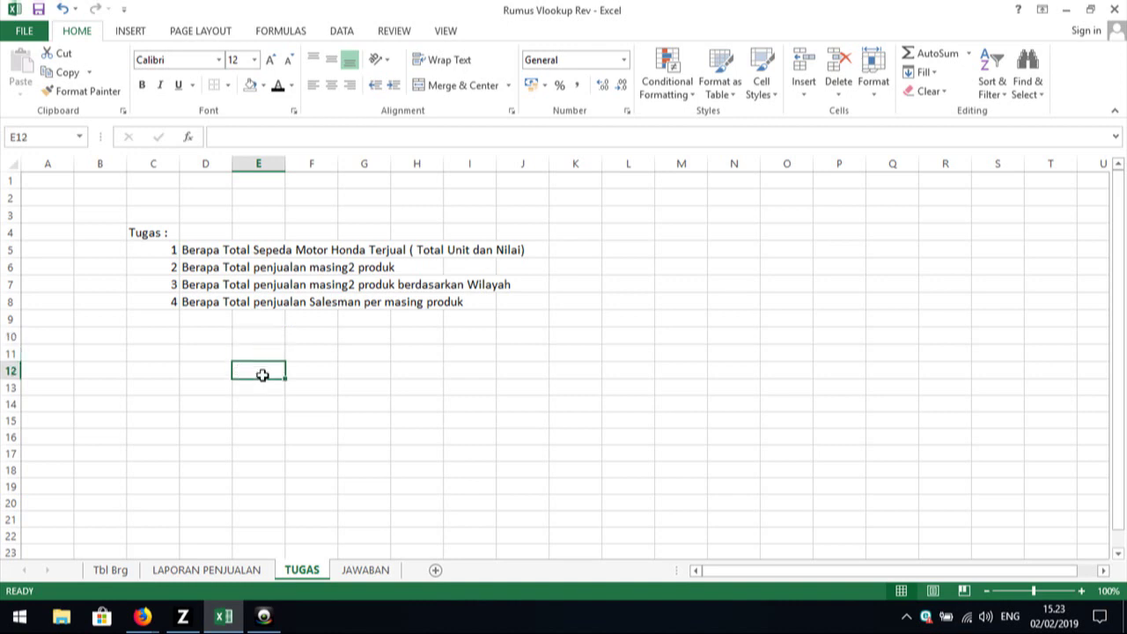
left_click(236, 572)
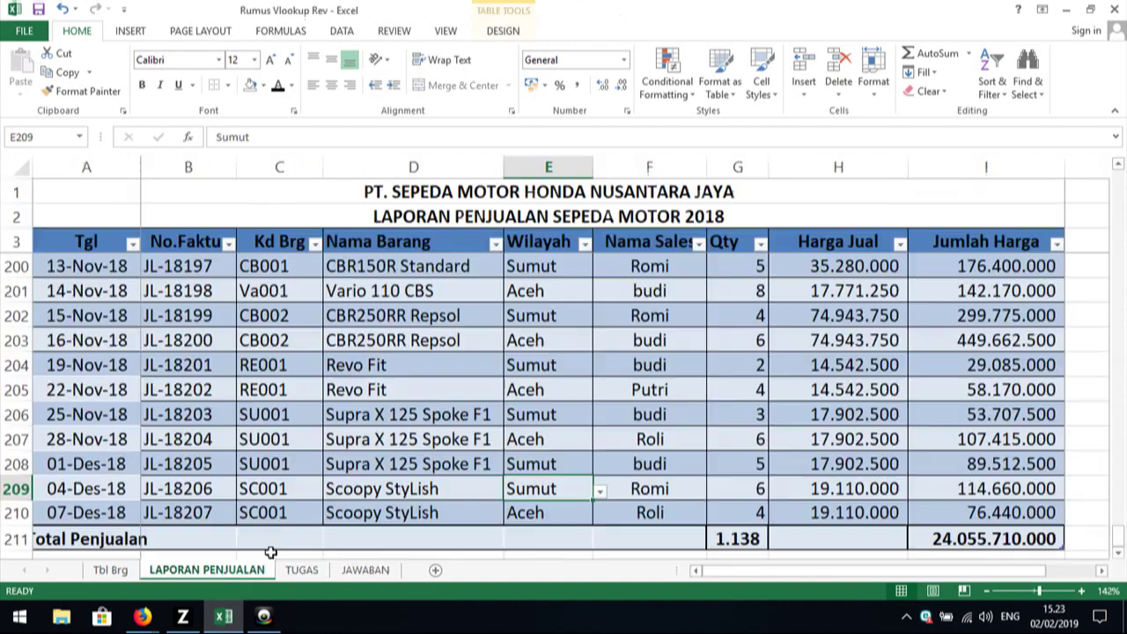
left_click(304, 570)
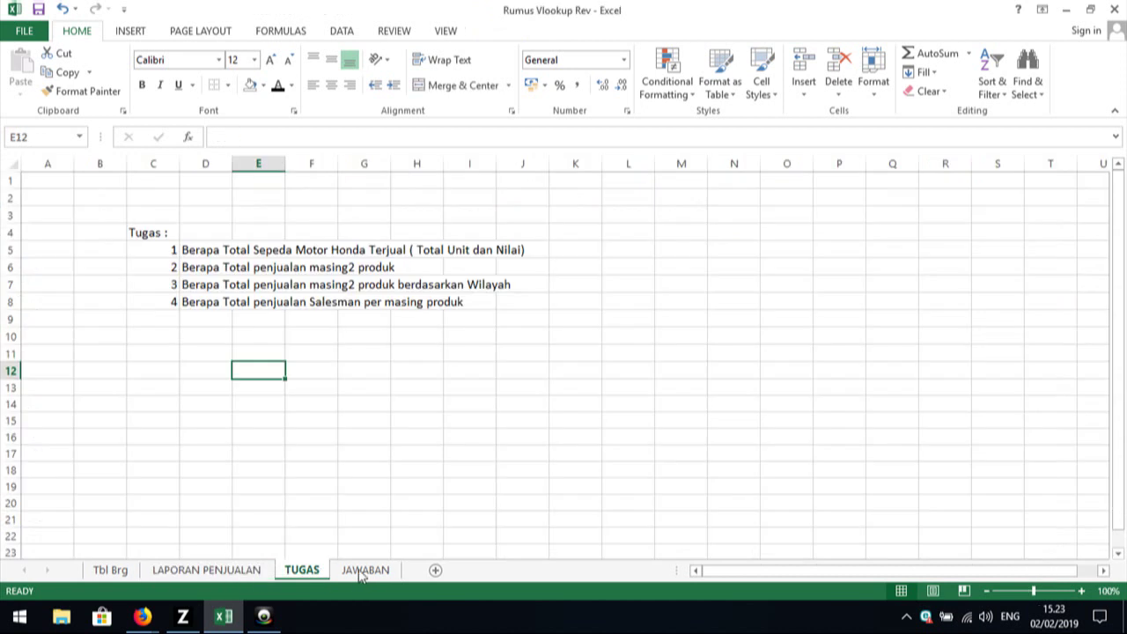
left_click(363, 570)
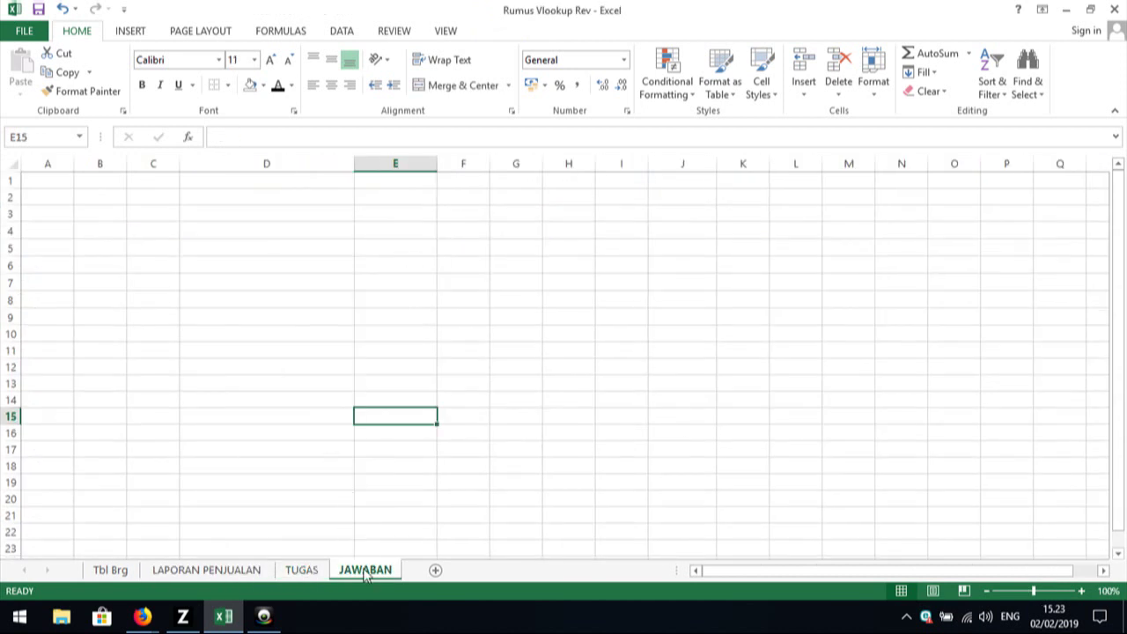
- Move the JAWABAN sheet tab ahead of TUGAS and select cell C3
left_click_drag(365, 571, 308, 566)
left_click(202, 244)
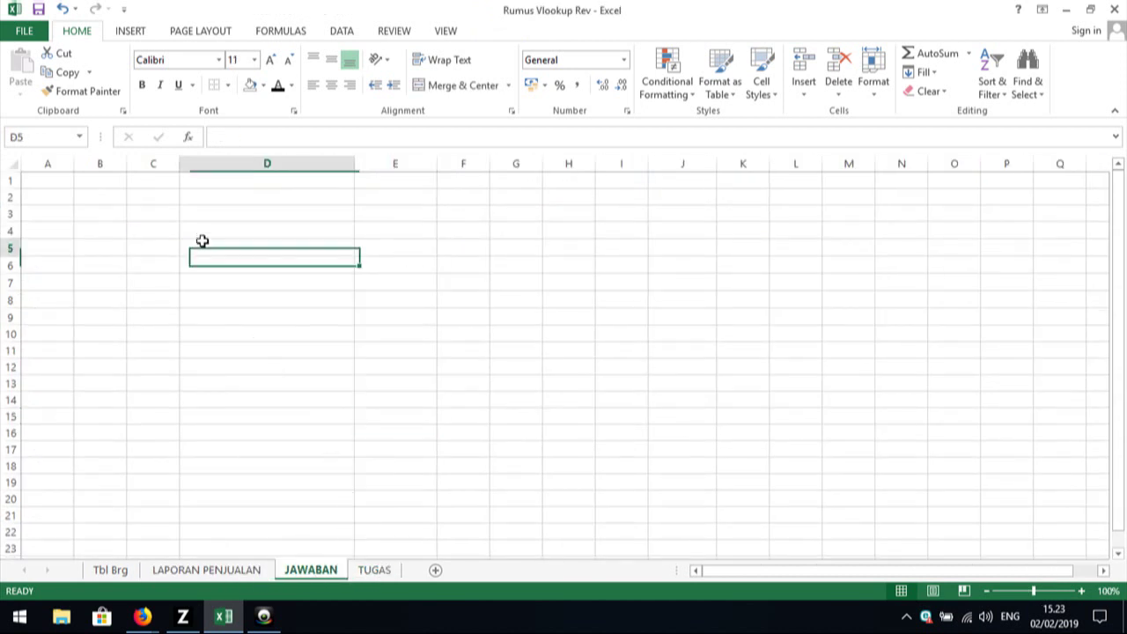
left_click(153, 211)
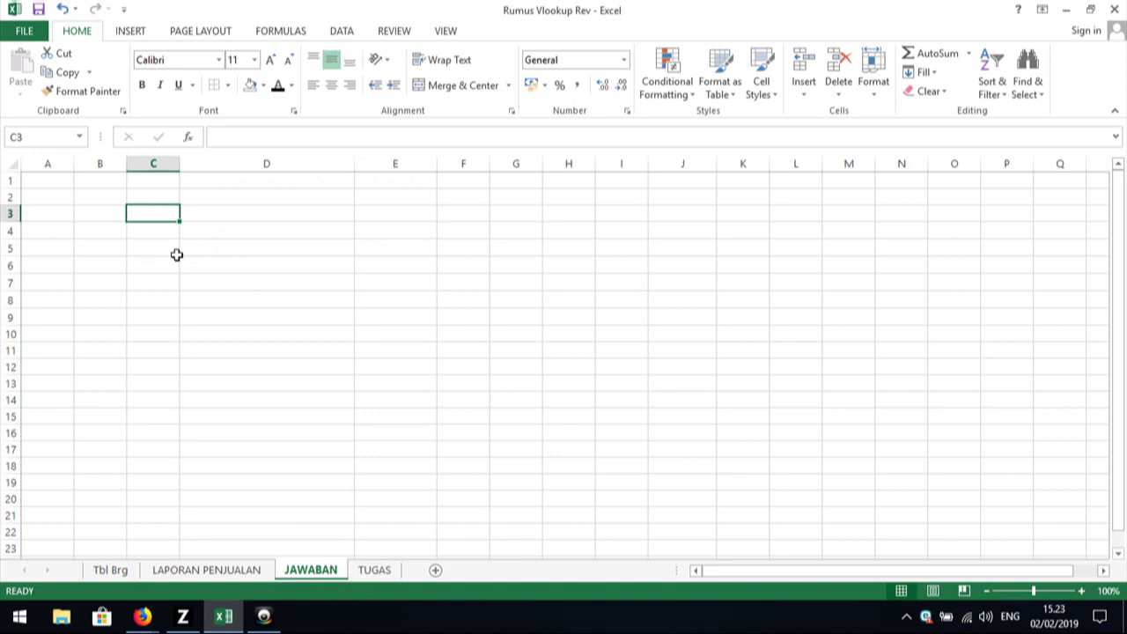
left_click(175, 261)
left_click(166, 224)
left_click(167, 214)
- Enter headers Kode Brg in C3 and Nama Barang in D3
type("Kode Brg")
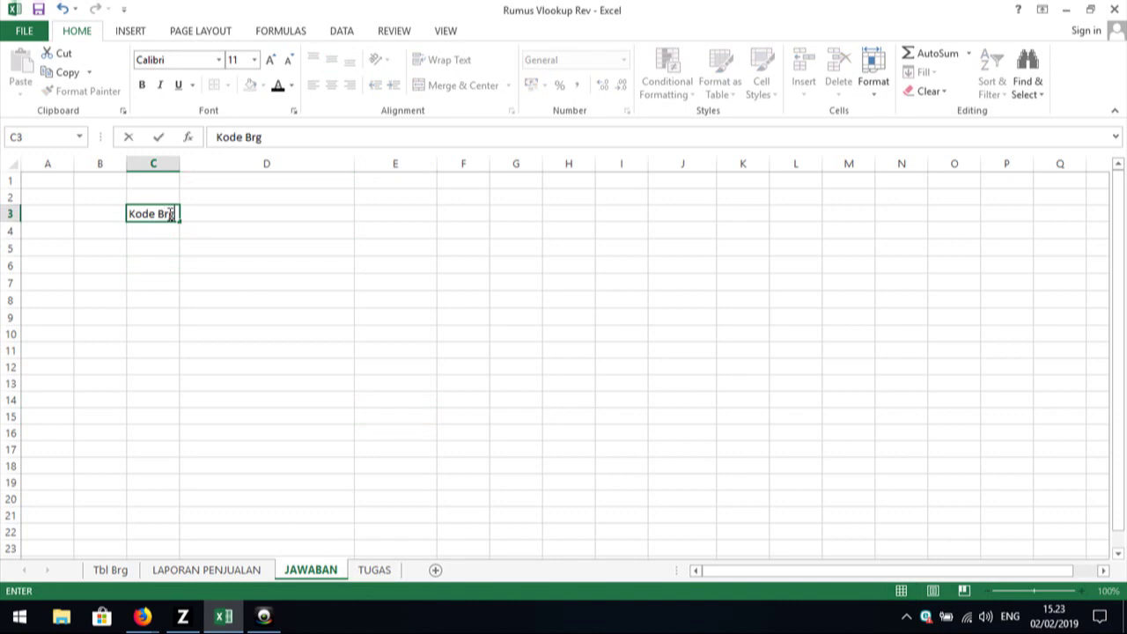
key("Return")
key("Up")
key("Right")
type("Nama")
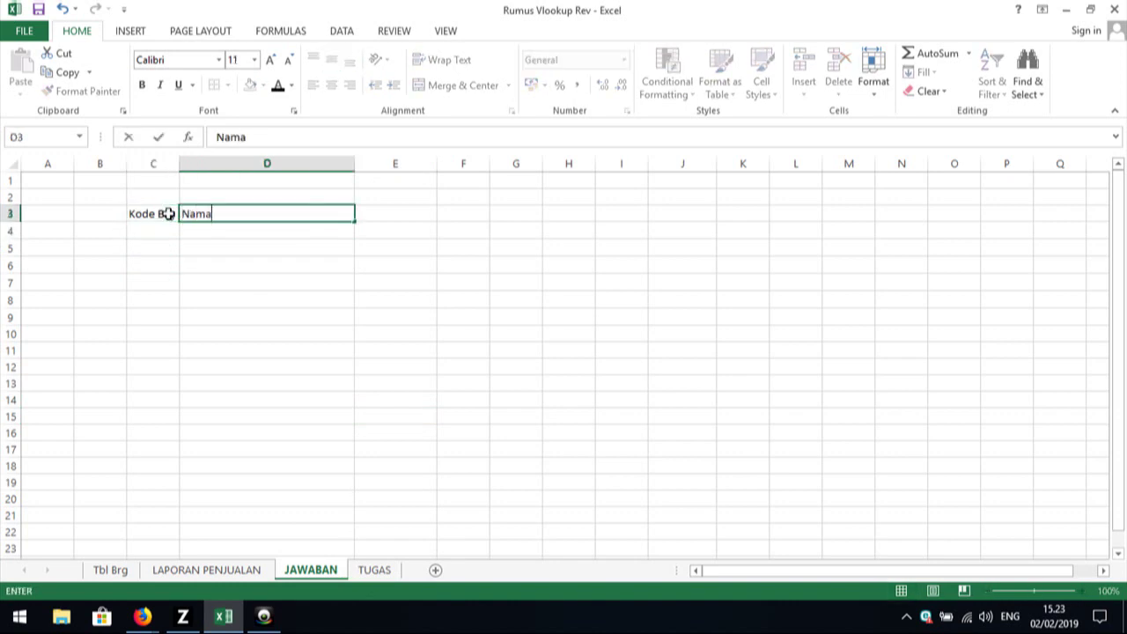
type(" Barang")
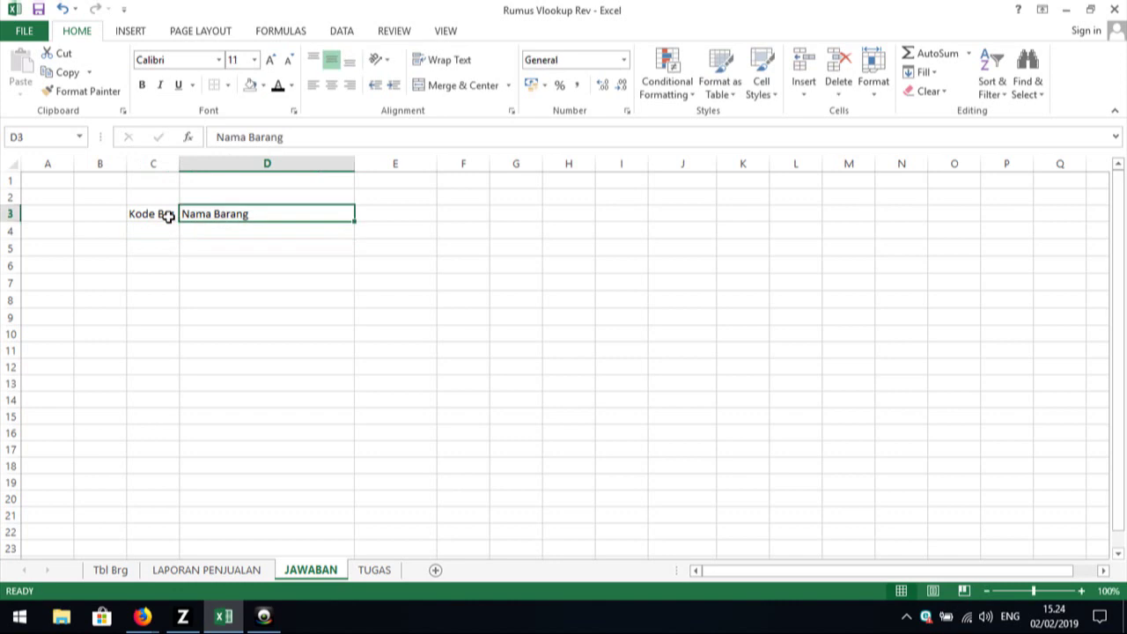
key("Up")
key("Right")
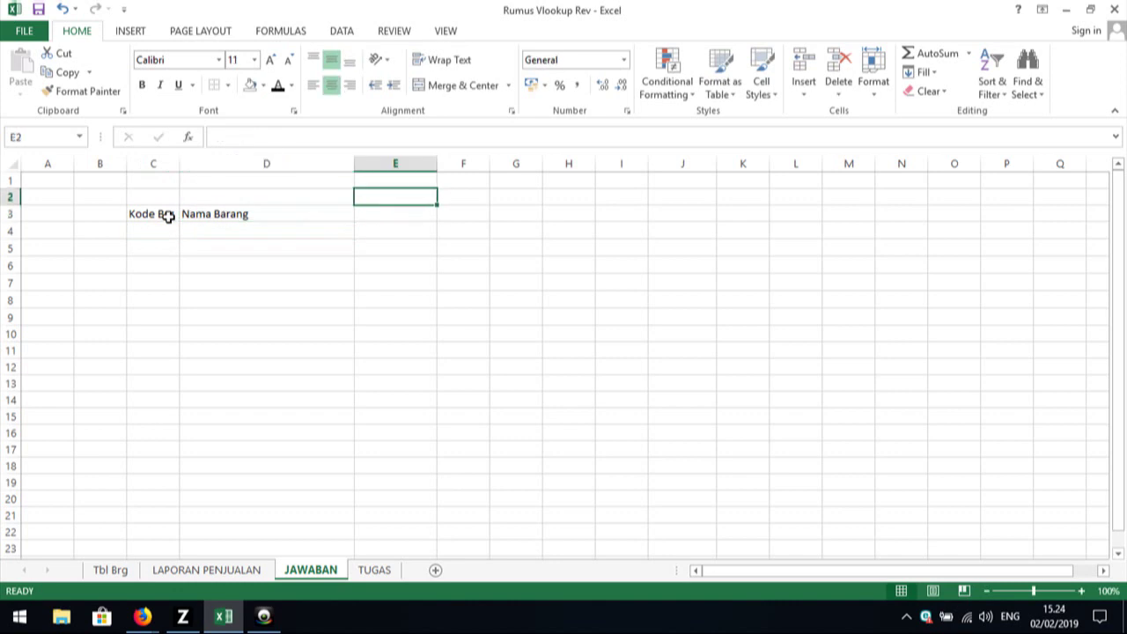
- Enter group headings Sumut in E2, Aceh in G2 and Total in I2
type("Sumut")
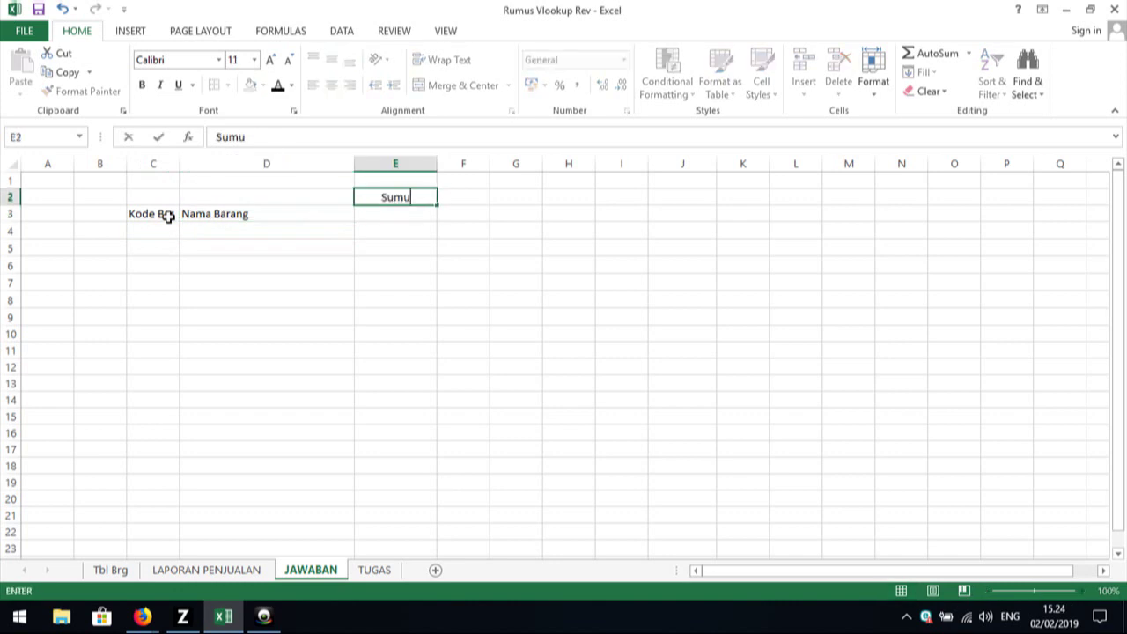
key("Return")
key("Up")
key("Right")
key("Right")
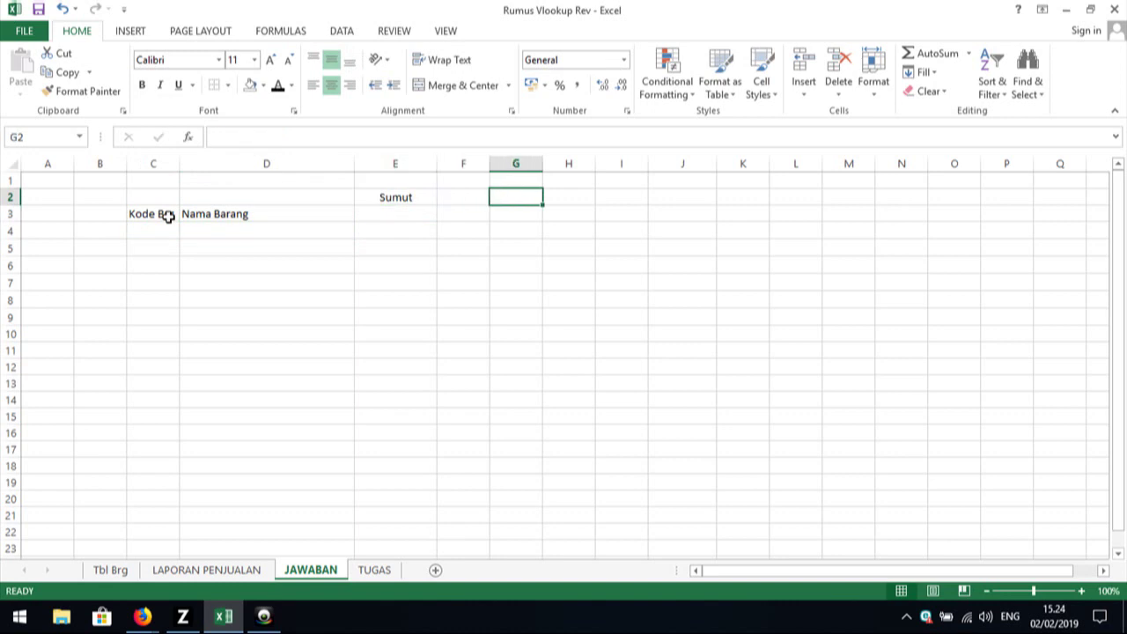
type("Ace")
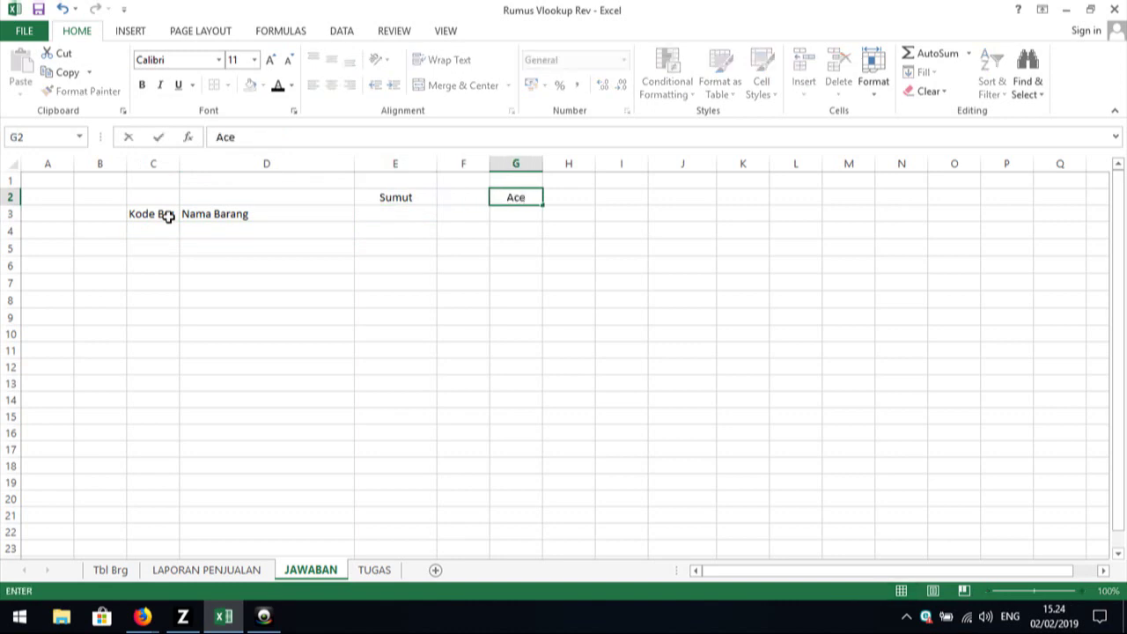
type("h")
key("Return")
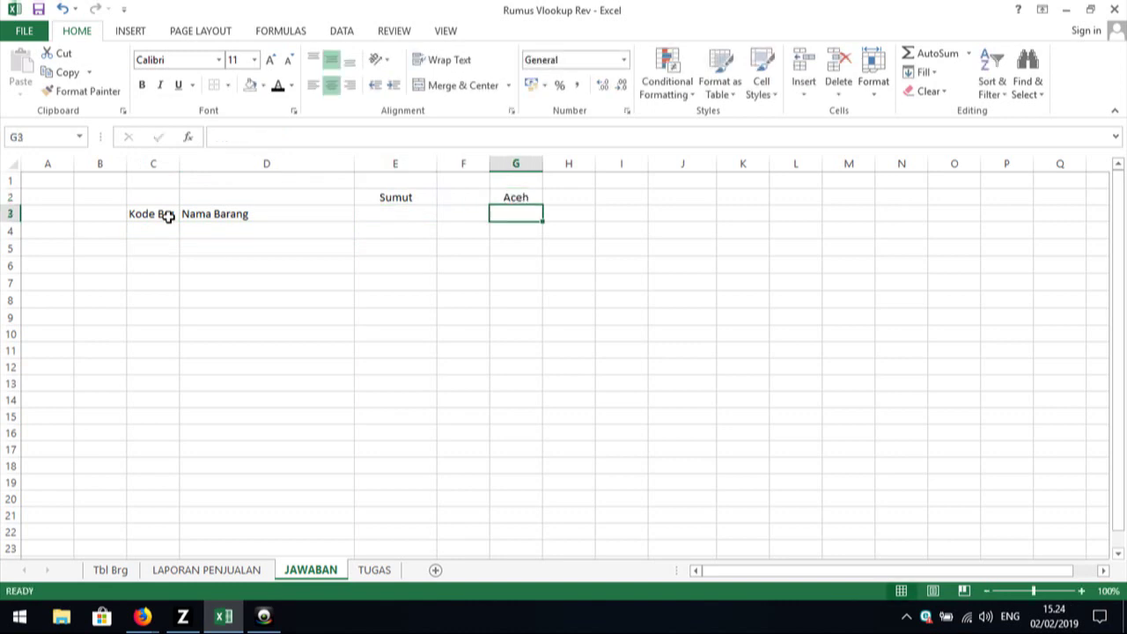
key("Up")
key("Right")
key("Right")
type("To")
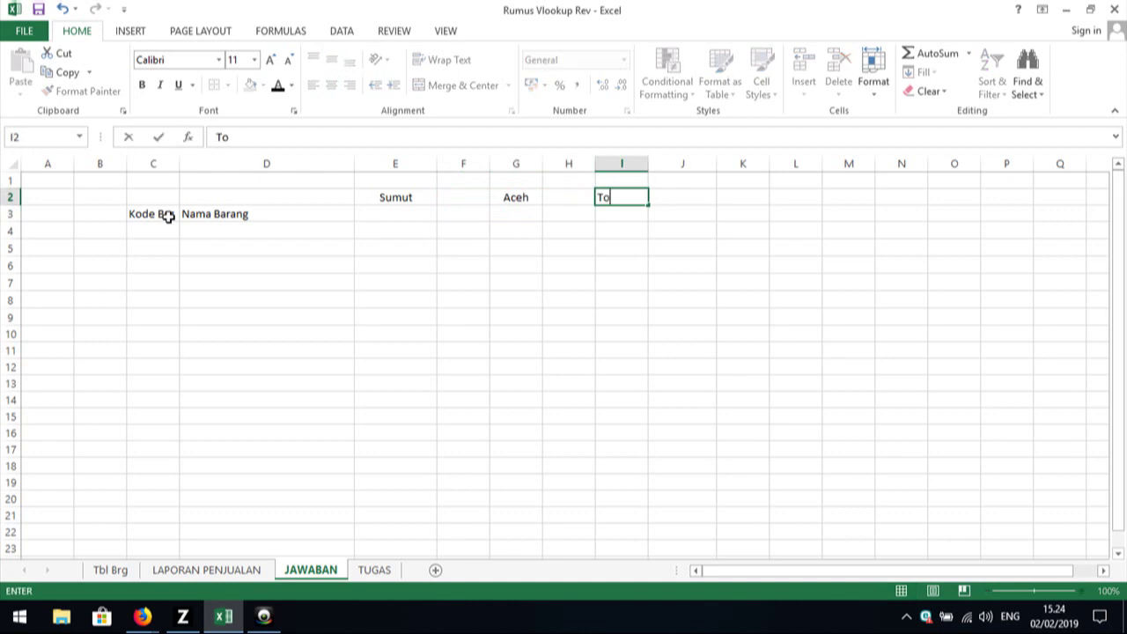
type("tal")
key("Return")
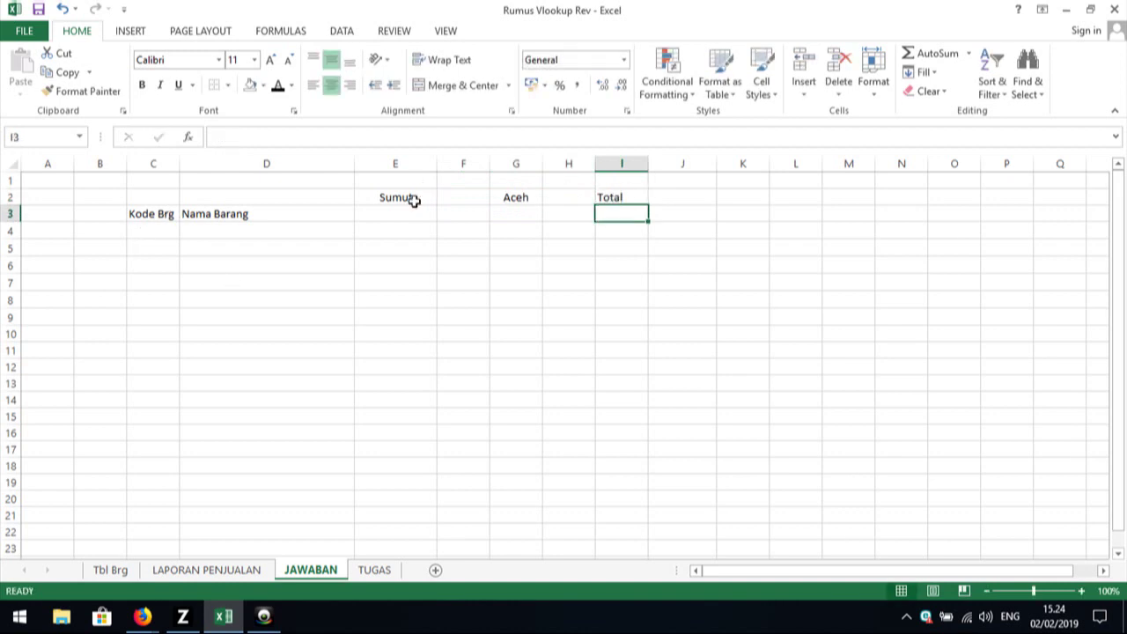
- Enter sub-headers Qty in E3 and Jumlah Harga in F3, then select both
left_click(406, 211)
type("Q")
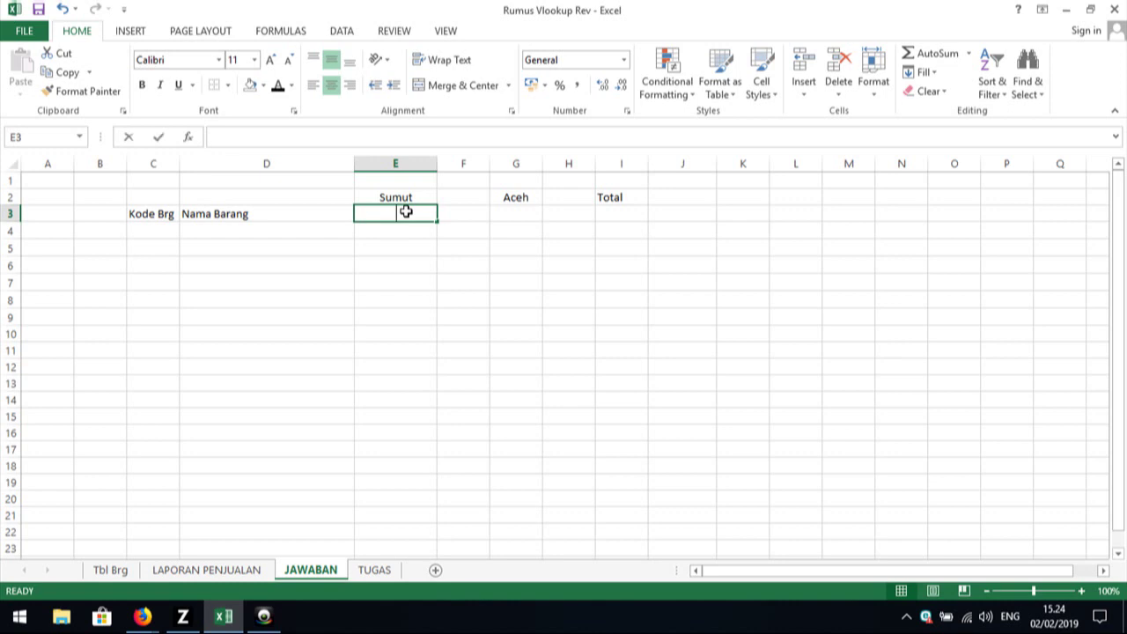
type("ty")
key("Return")
key("Up")
key("Right")
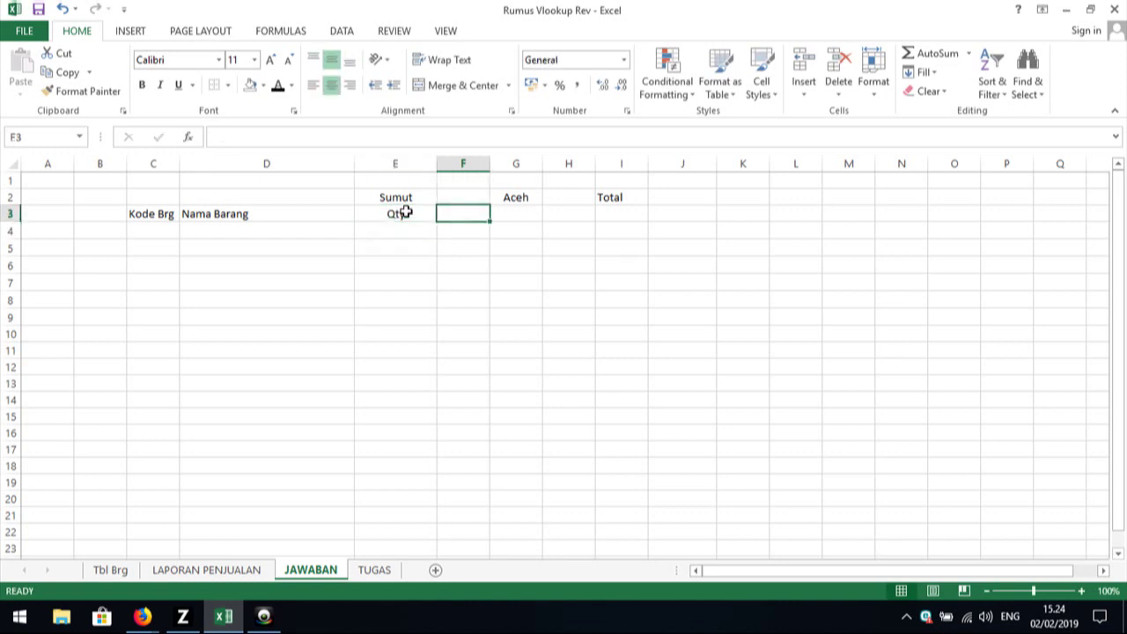
type("Jumla")
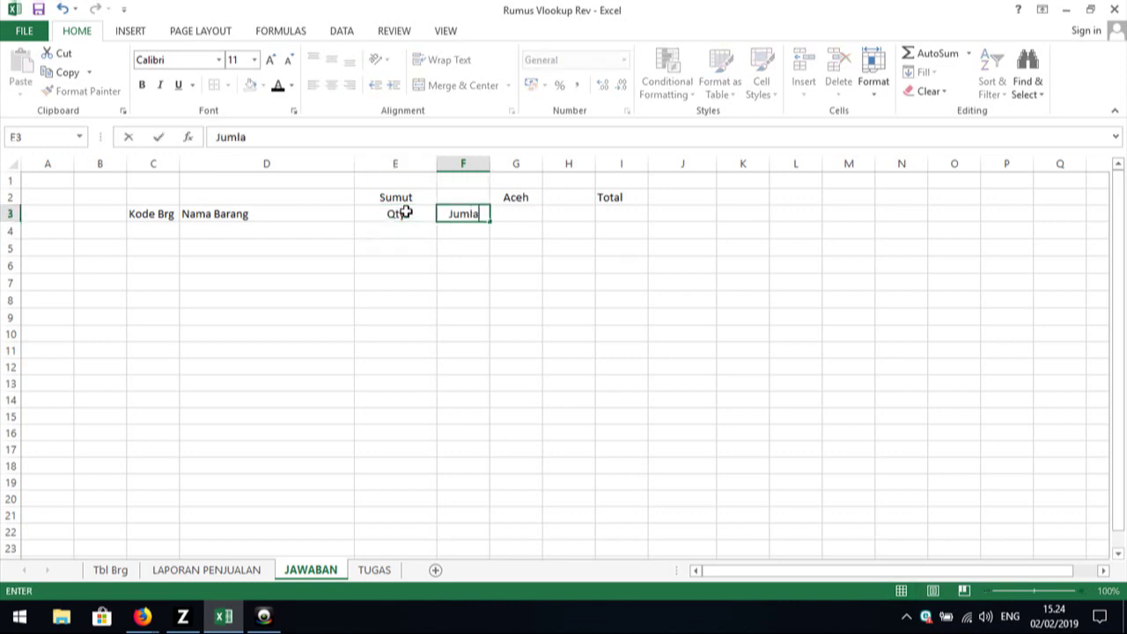
type("h Harga")
key("Return")
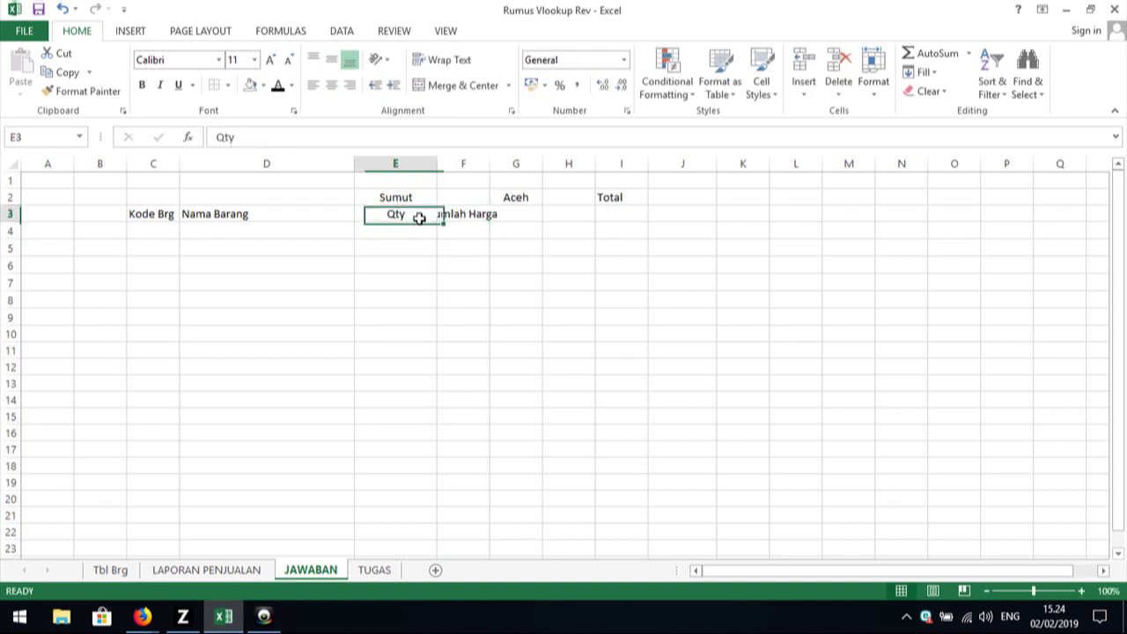
mouse_move(417, 214)
left_mouse_down()
mouse_move(665, 229)
mouse_move(644, 229)
left_mouse_up()
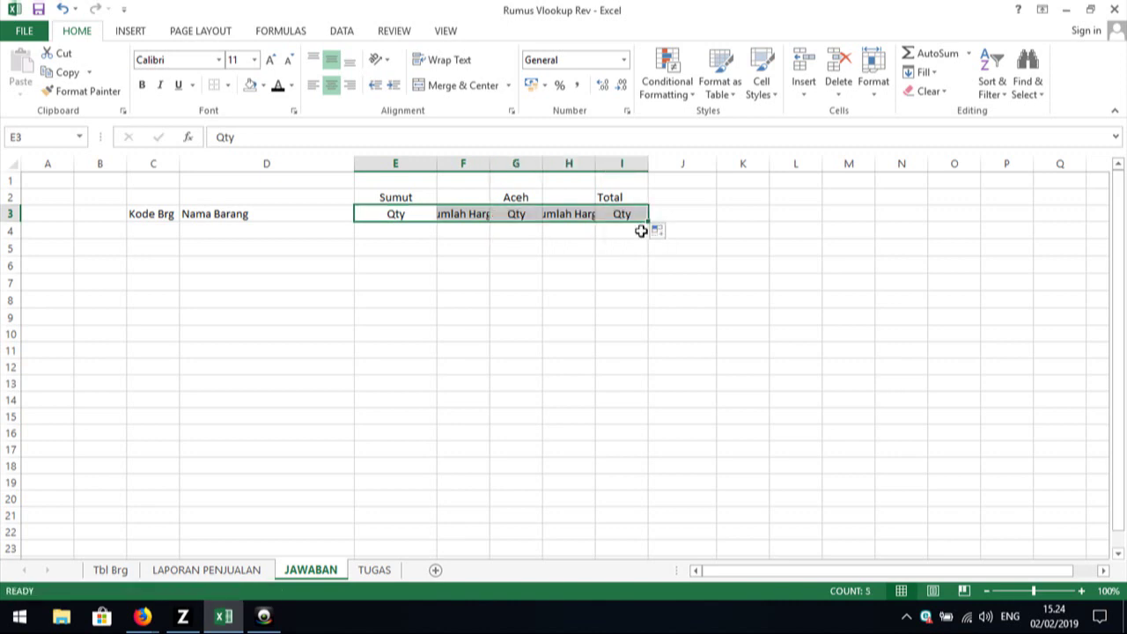
- Repeat the Qty/Jumlah Harga headers across to column I and widen columns F through I
left_click(513, 190)
left_click_drag(489, 167, 505, 168)
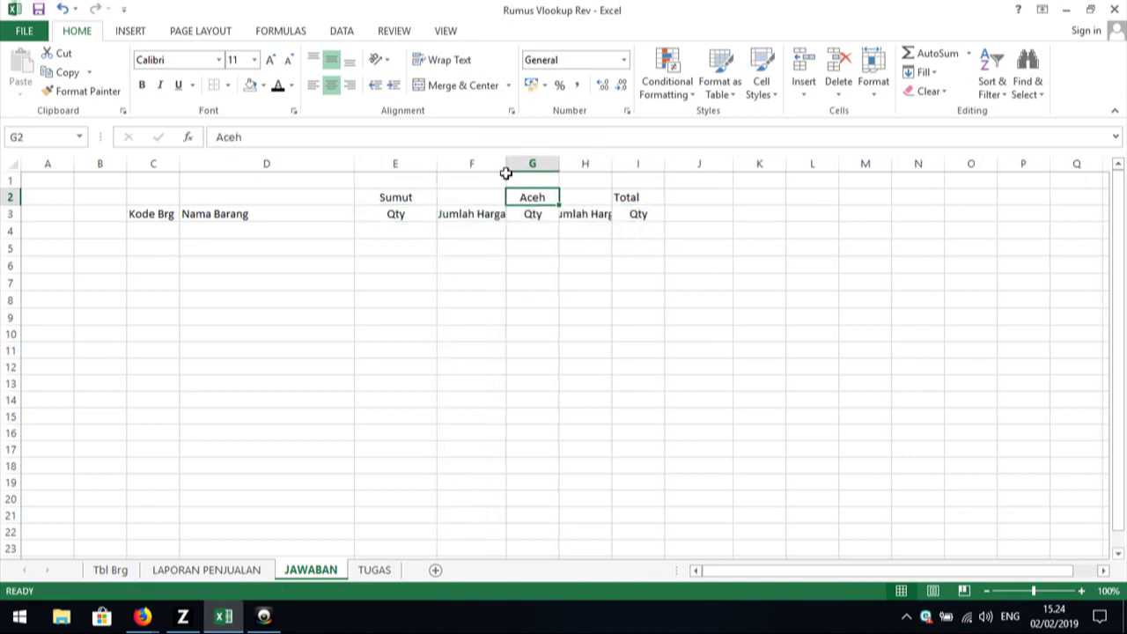
left_click_drag(574, 162, 662, 167)
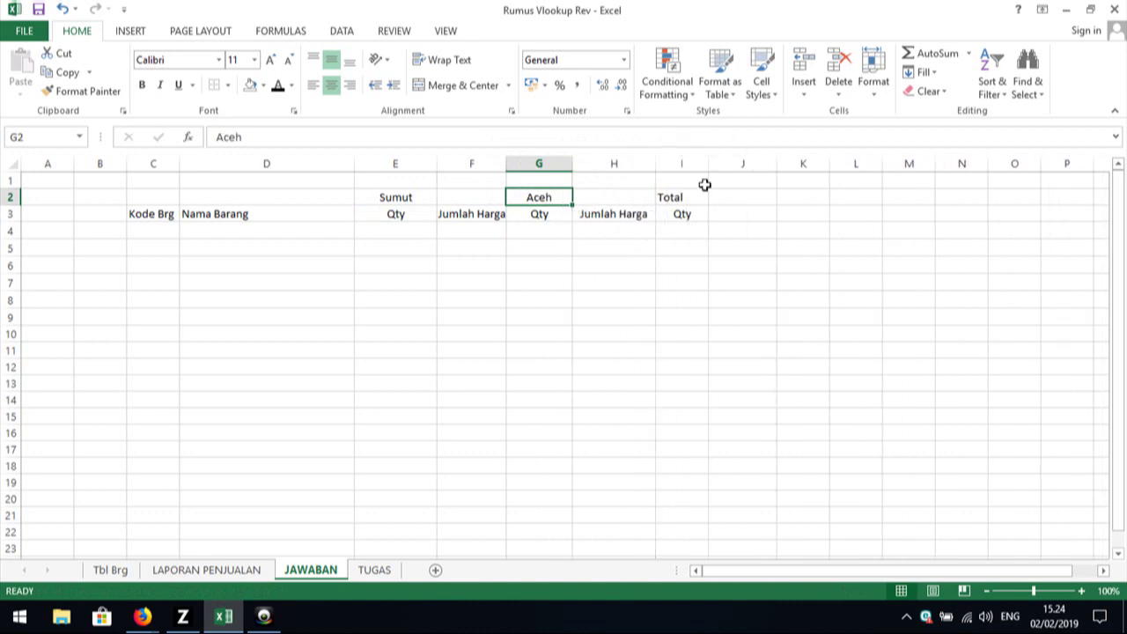
left_click(704, 181)
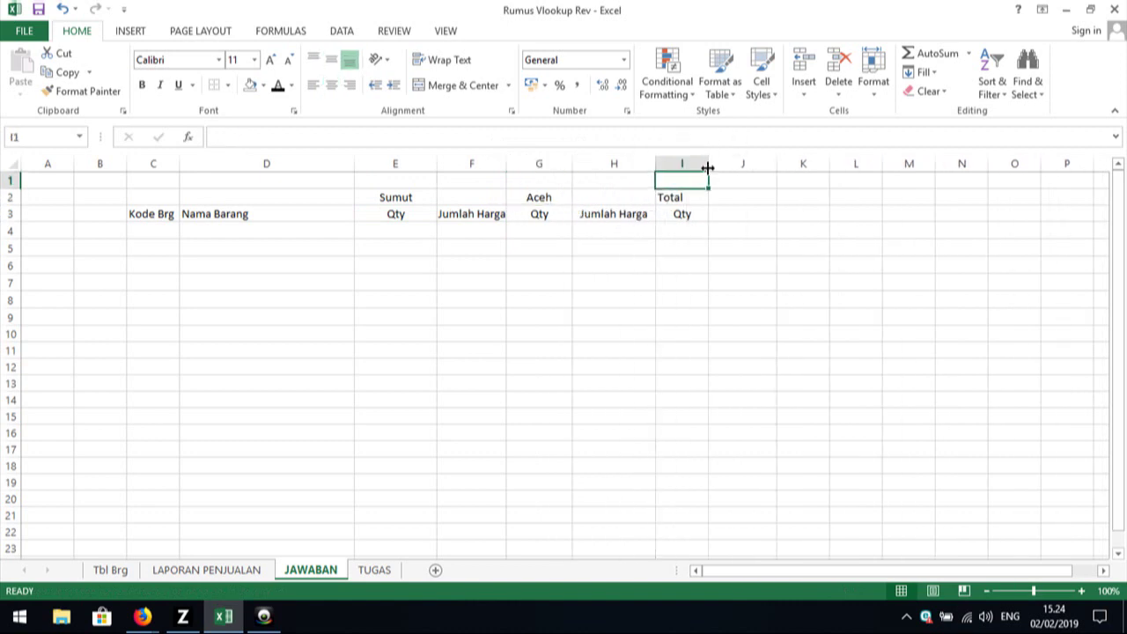
left_click_drag(708, 166, 732, 192)
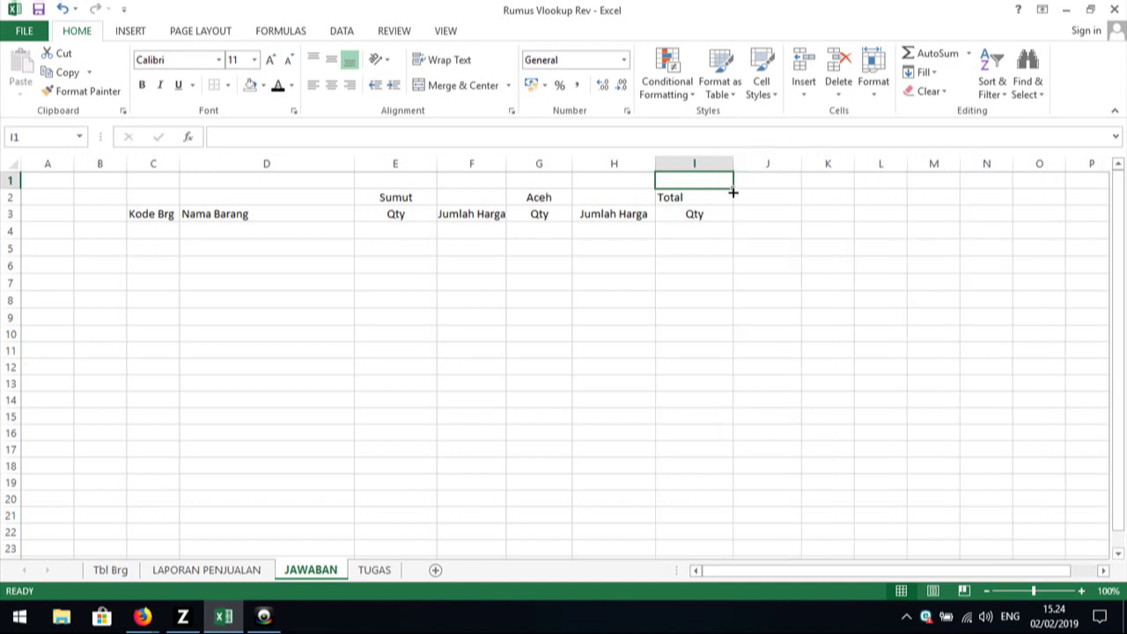
- Copy the Jumlah Harga header from H3 into J3
left_click(625, 221)
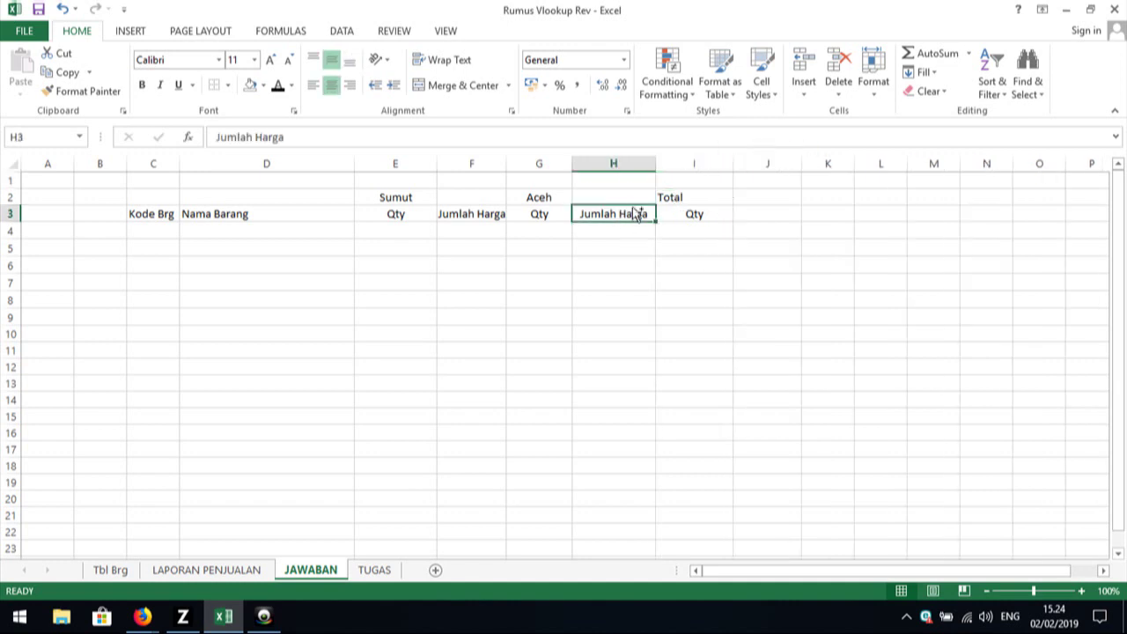
key("ctrl+c")
key("Right")
key("Right")
key("Left")
key("Right")
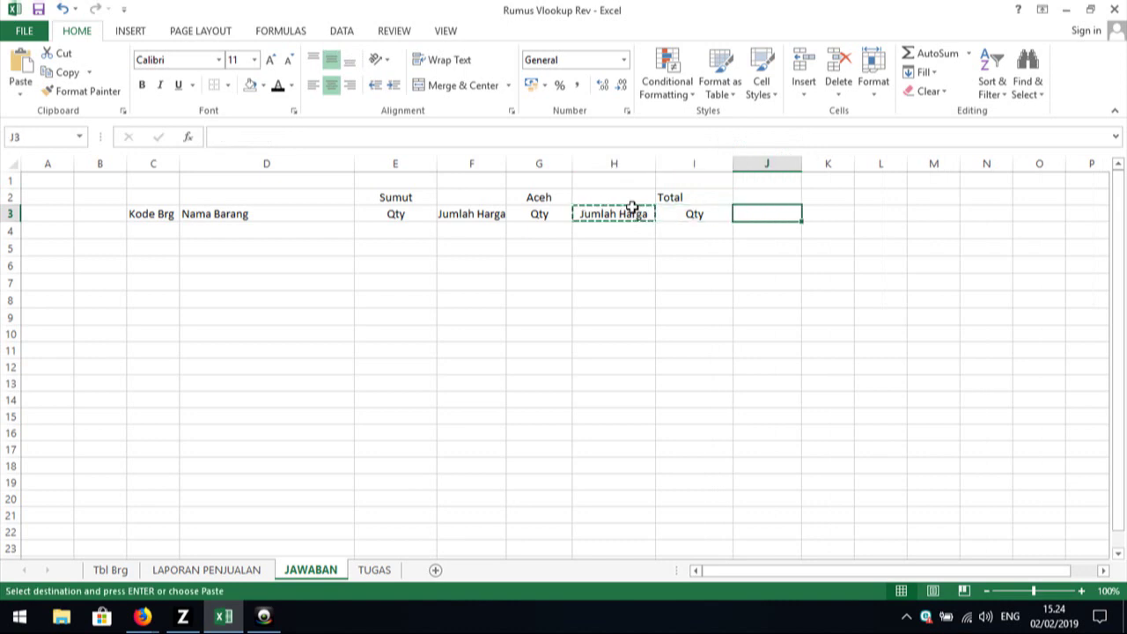
key("ctrl+v")
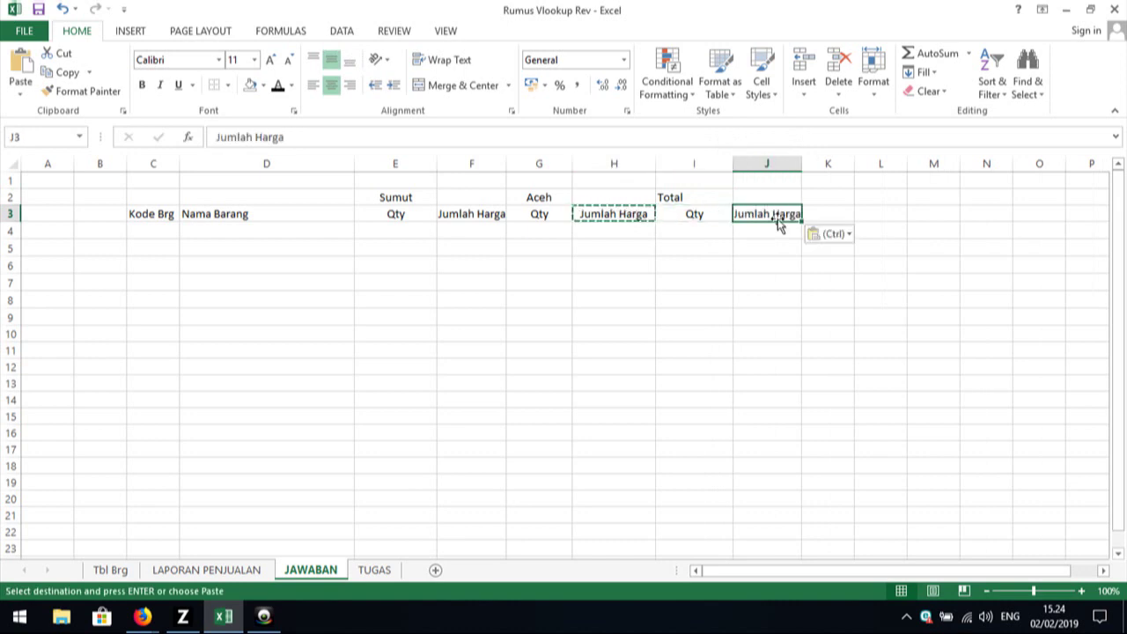
- Widen columns J and F so the Jumlah Harga headers fit
left_click_drag(798, 163, 820, 163)
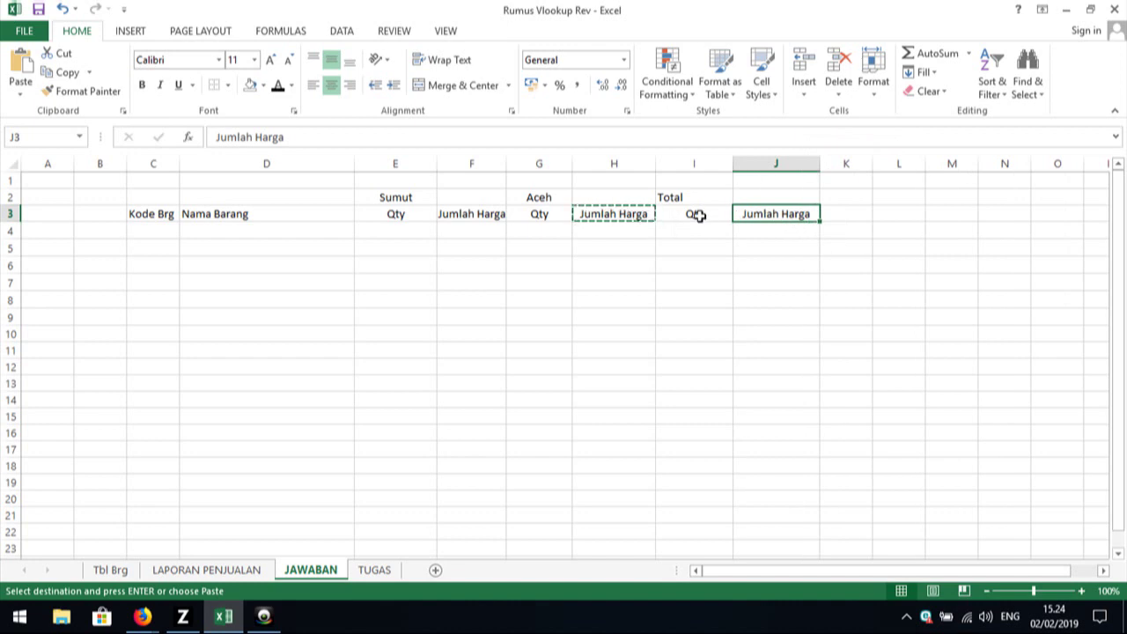
left_click(697, 218)
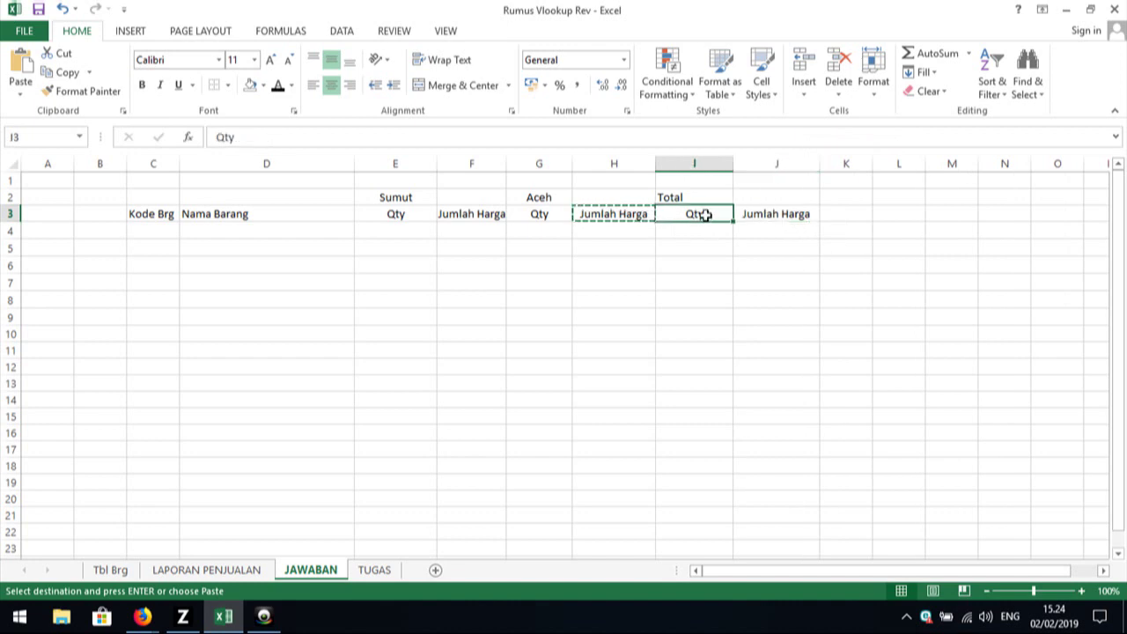
left_click(691, 220)
left_click(696, 225)
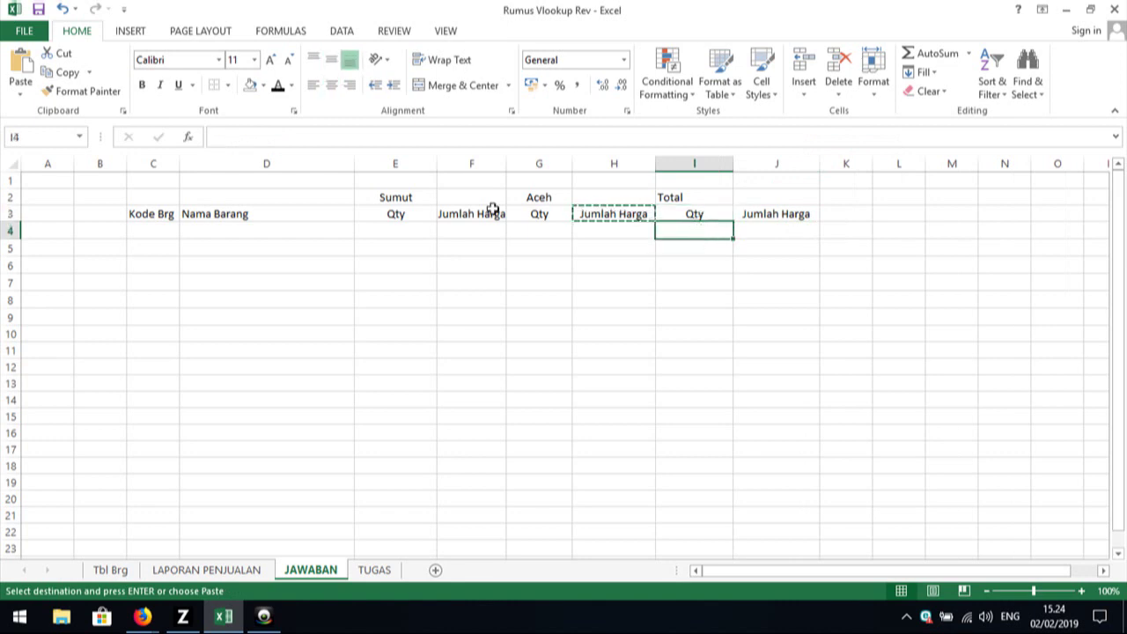
left_click_drag(507, 164, 519, 163)
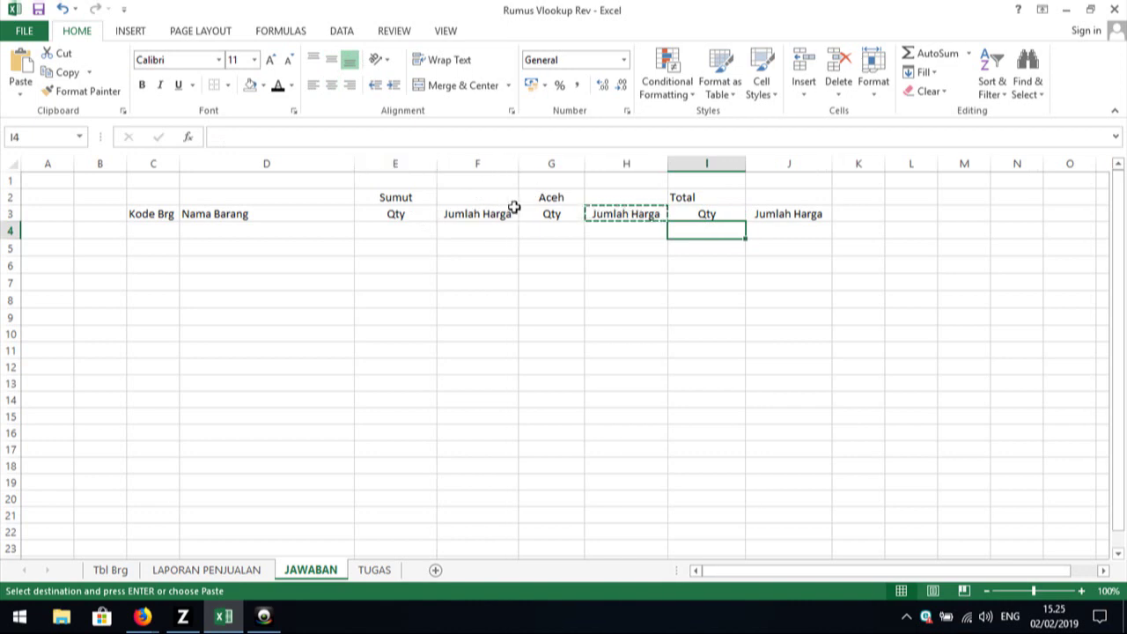
left_click(509, 211)
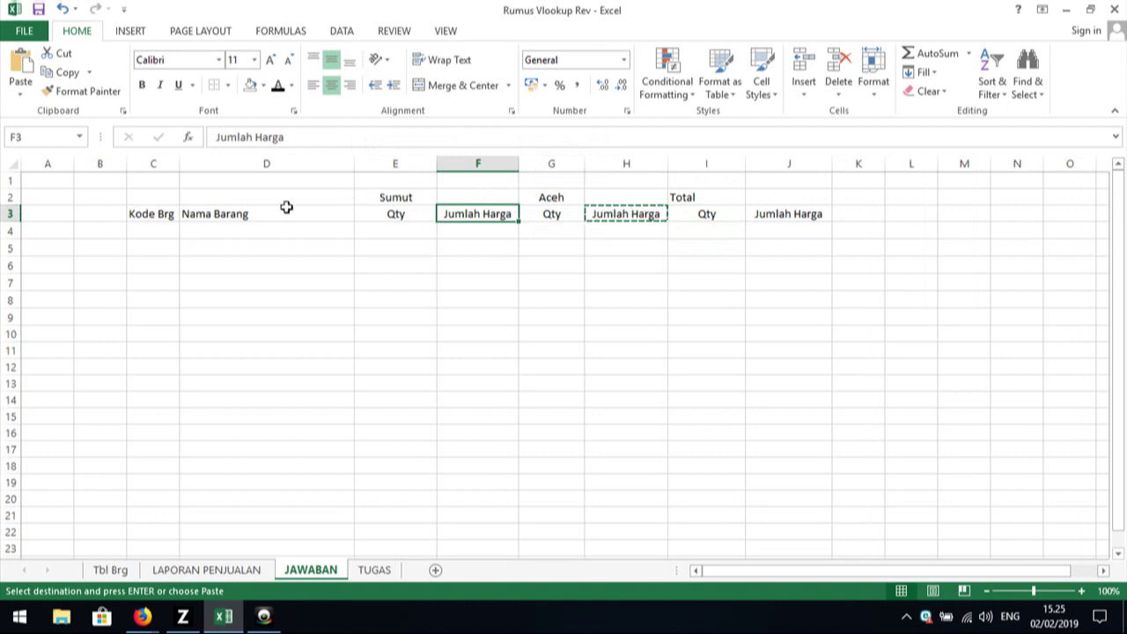
- Merge and center Kode Brg across C2:C3 and Nama Barang across D2:D3
left_click_drag(152, 197, 150, 214)
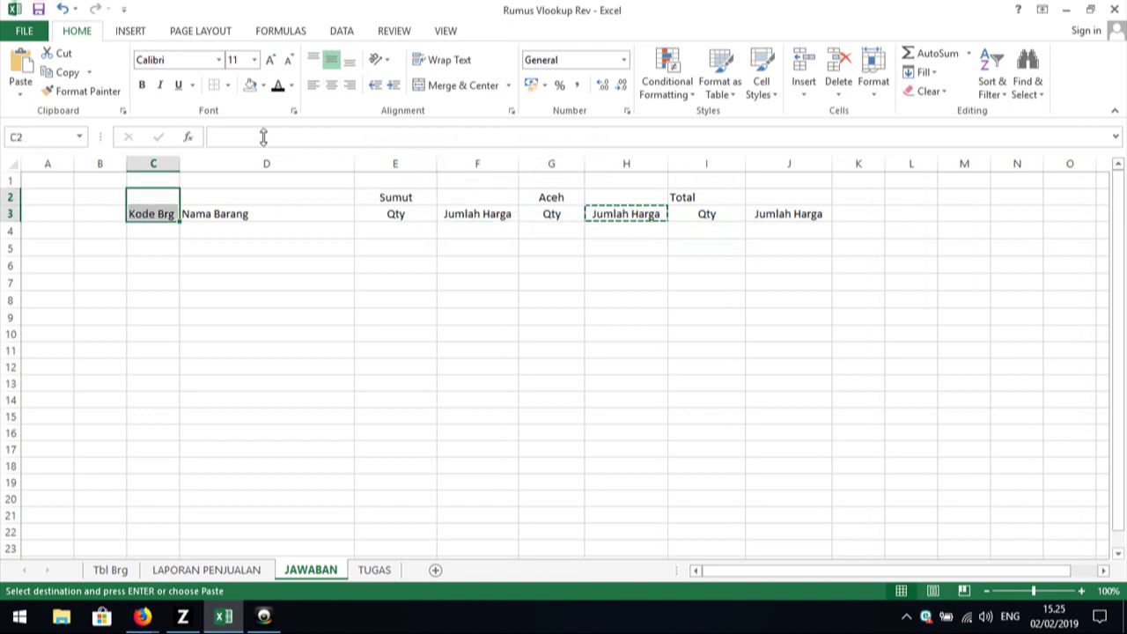
left_click(431, 85)
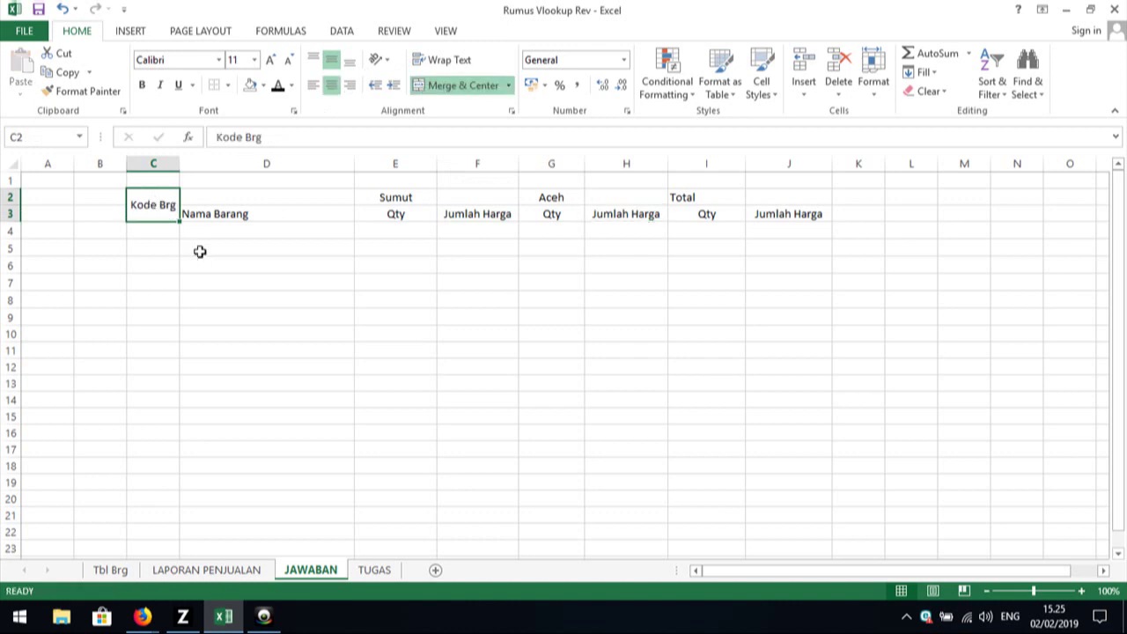
left_click_drag(231, 196, 229, 206)
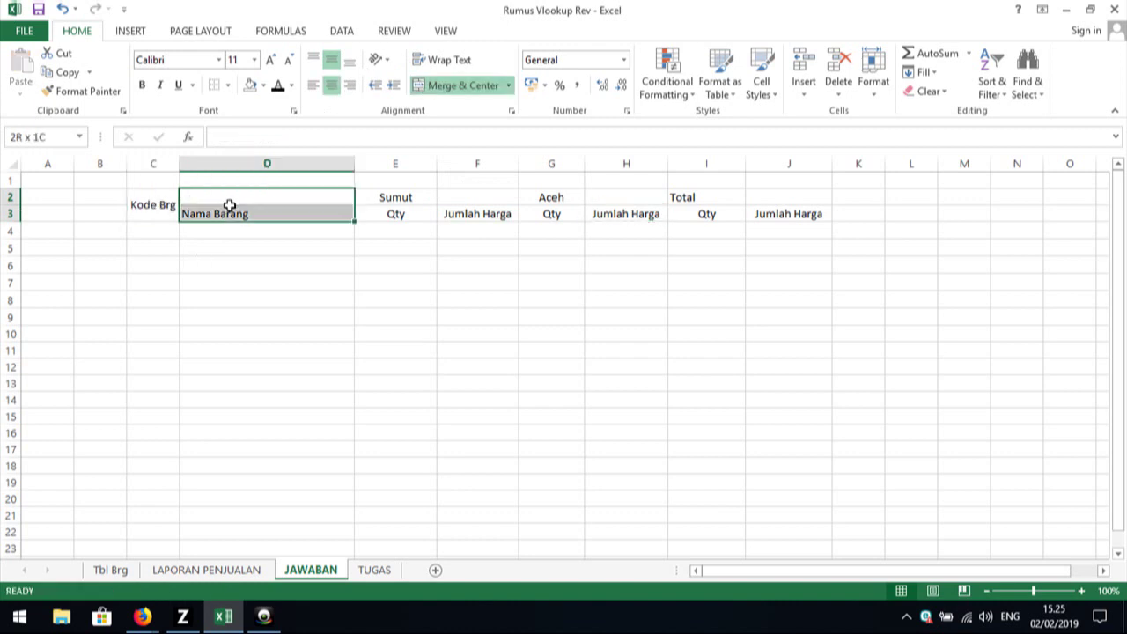
left_click(433, 86)
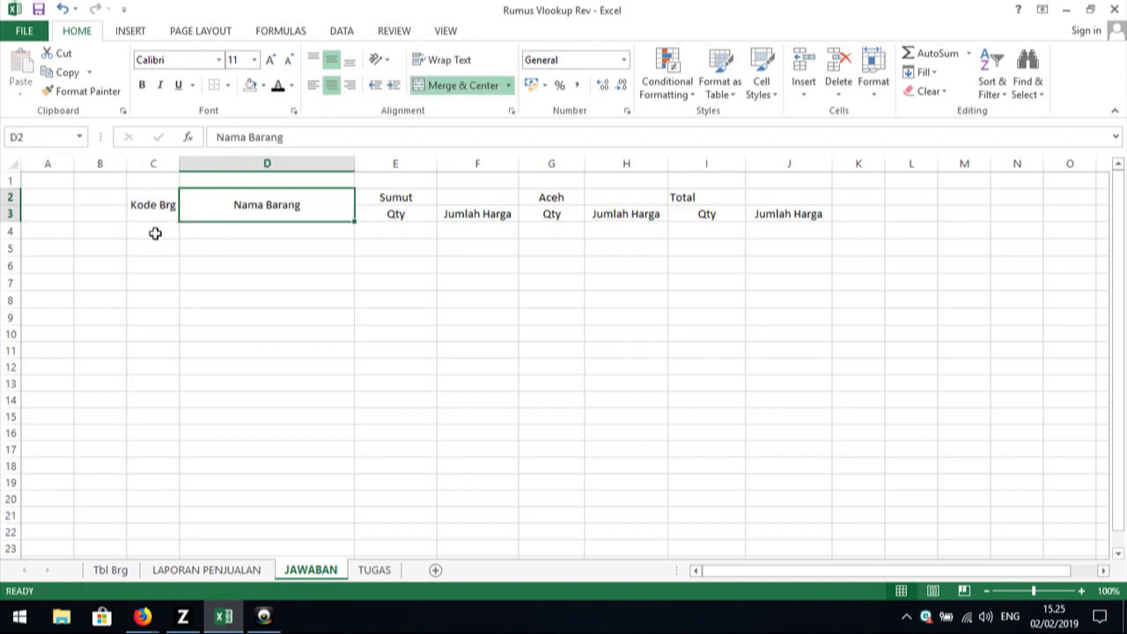
mouse_move(163, 206)
left_mouse_down()
mouse_move(807, 384)
mouse_move(769, 433)
left_mouse_up()
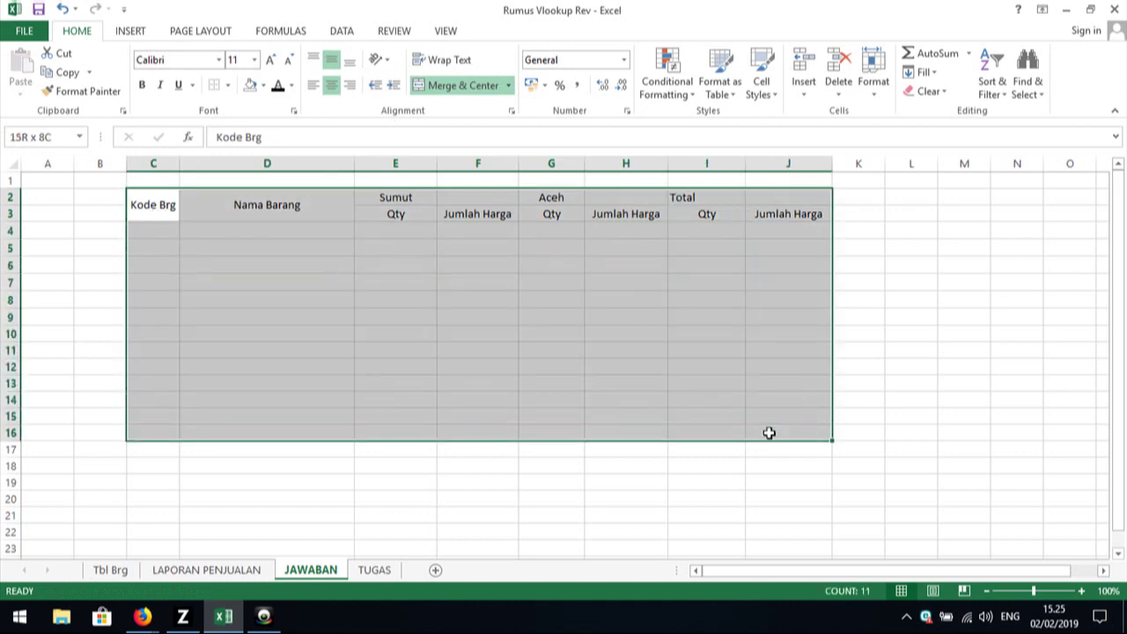
mouse_move(156, 219)
left_mouse_down()
mouse_move(734, 475)
mouse_move(771, 411)
left_mouse_up()
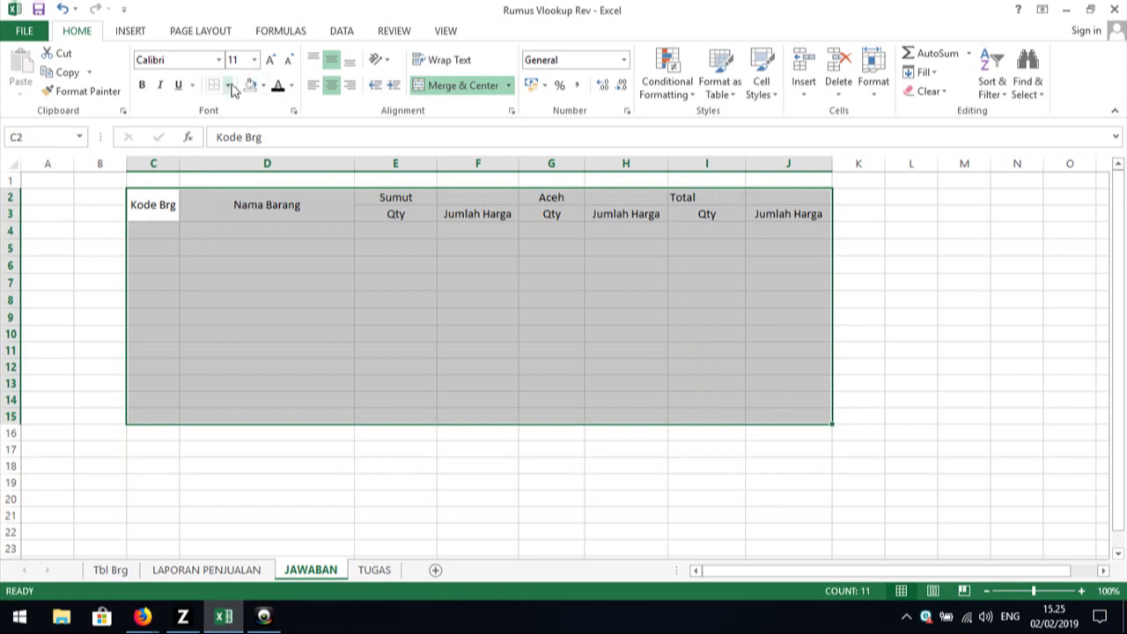
- Apply All Borders to the table range C2:J15
left_click(229, 85)
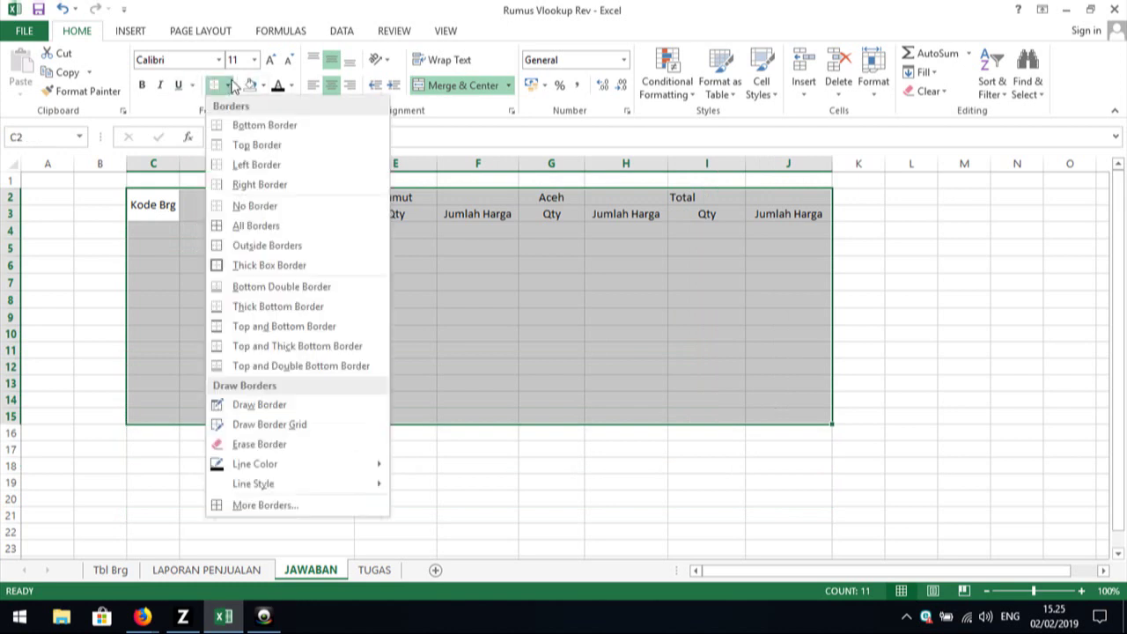
left_click(255, 226)
left_click(394, 301)
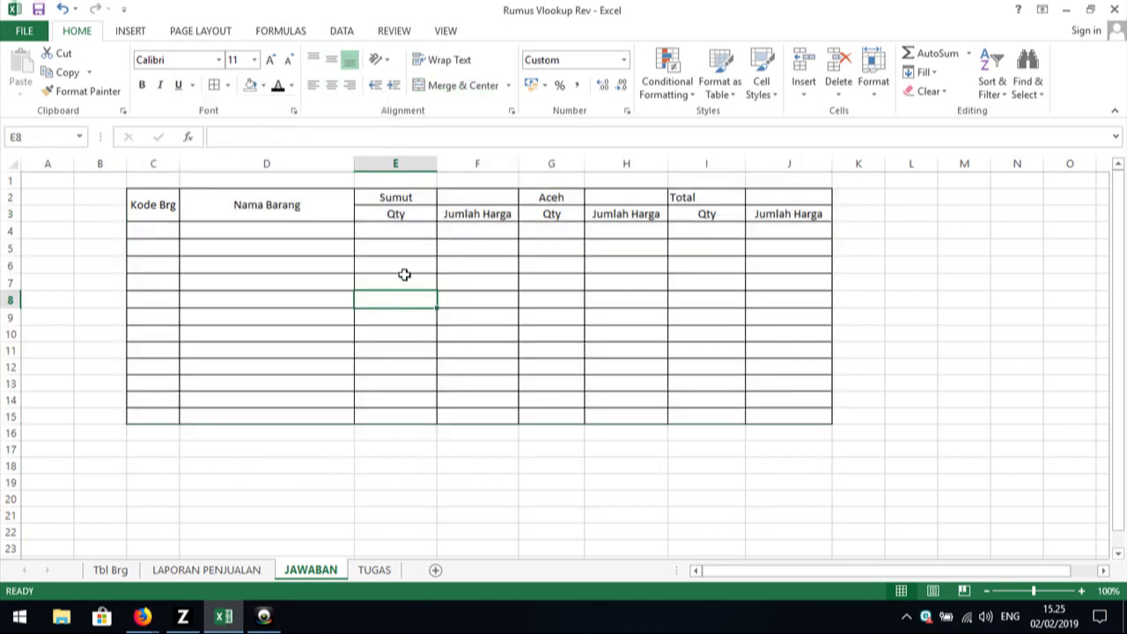
left_click(401, 284)
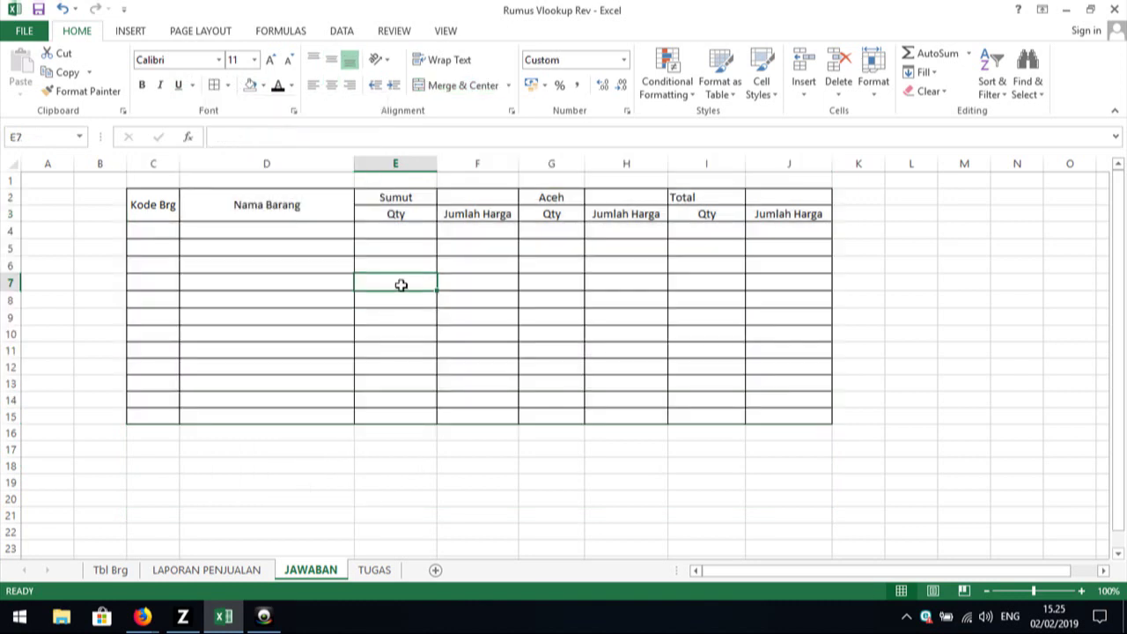
left_click(143, 531)
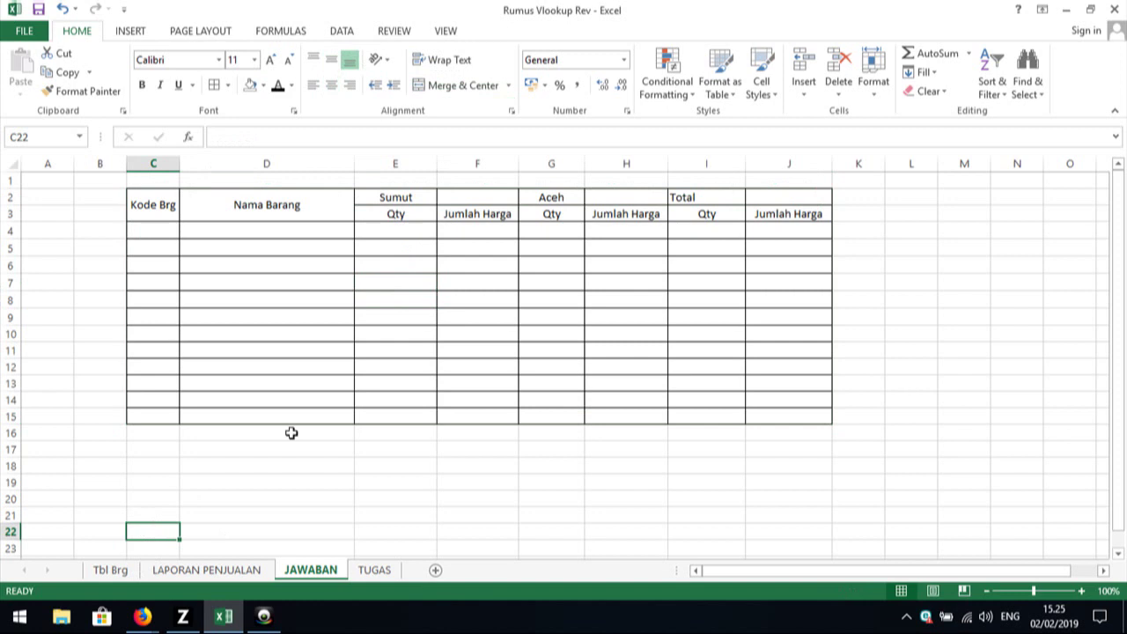
- Step along the header row from Kode Brg toward Total to check the bordered cells
left_click(188, 197)
left_click(158, 208)
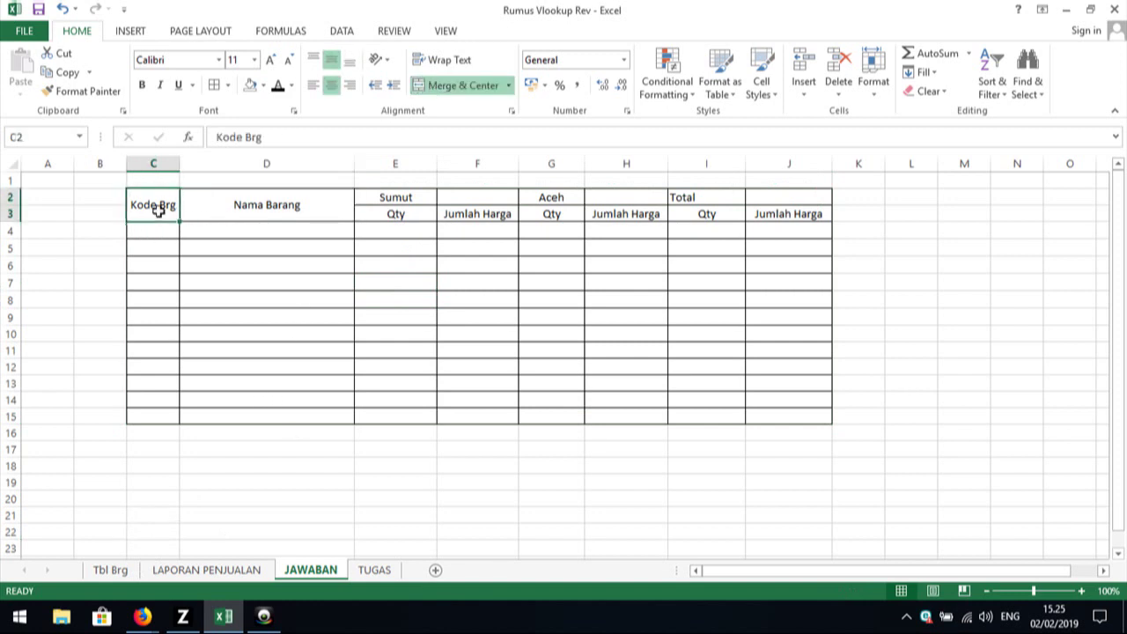
key("Right")
key("Right")
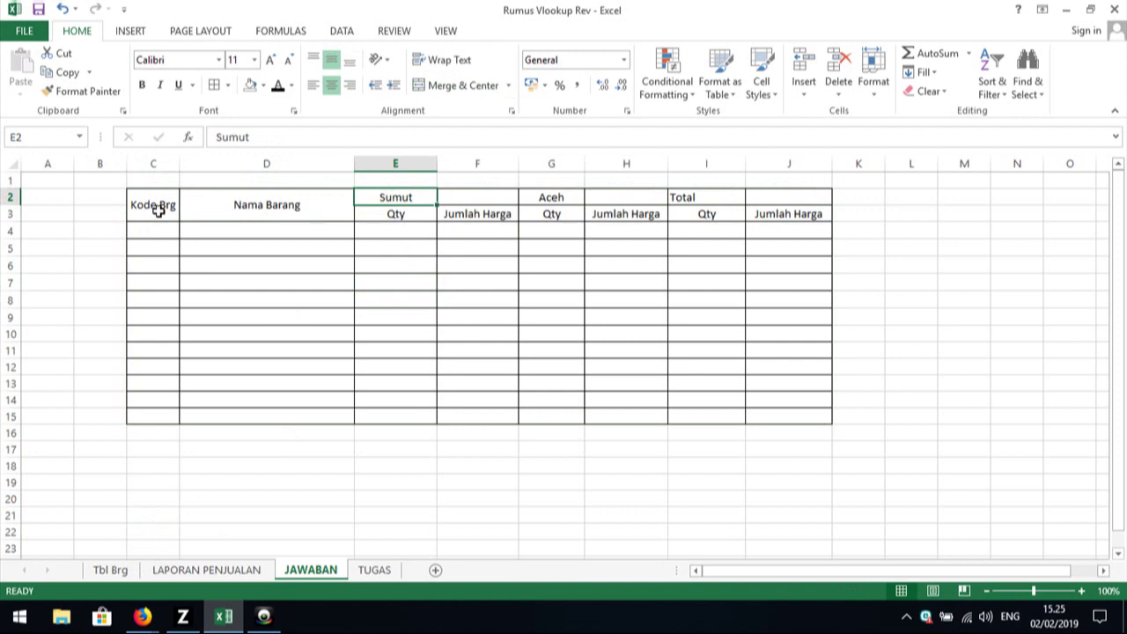
key("shift+Right")
key("shift+Left")
key("Right")
key("Right")
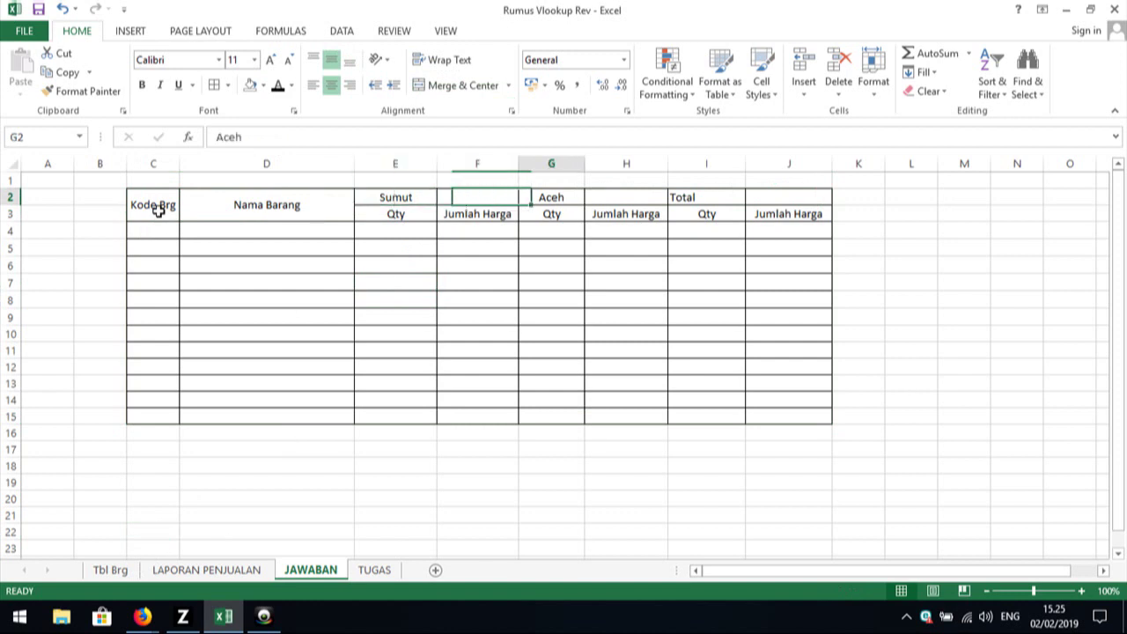
key("shift+Right")
key("shift+Left")
key("Right")
key("Right")
key("Right")
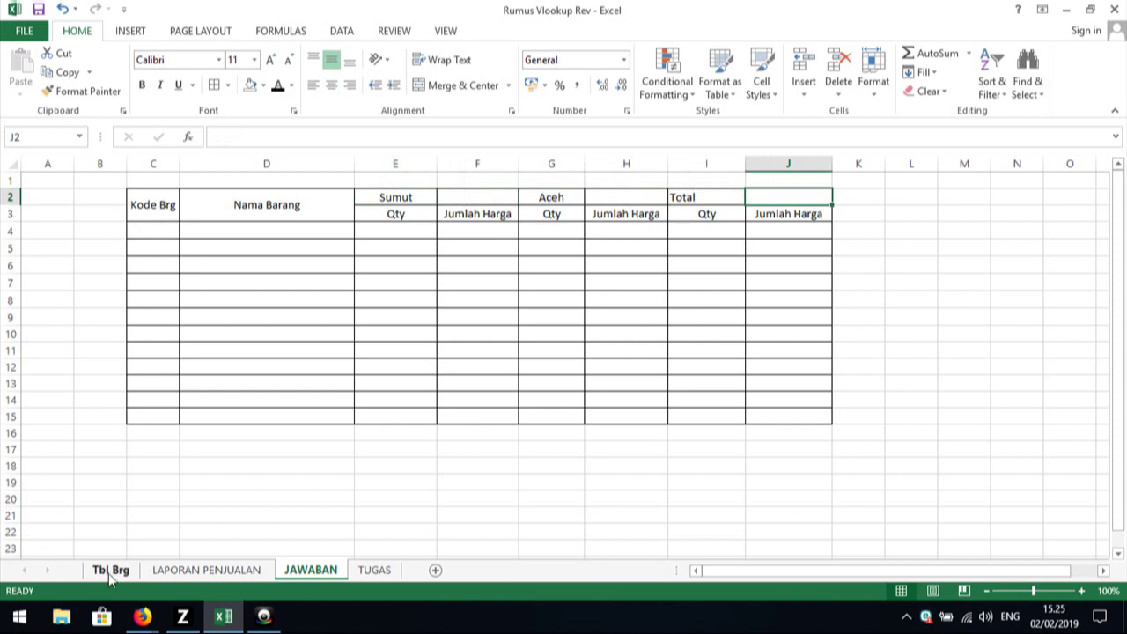
- Copy product codes and names B6:C11 from Tbl Brg into C4 on JAWABAN
left_click(111, 570)
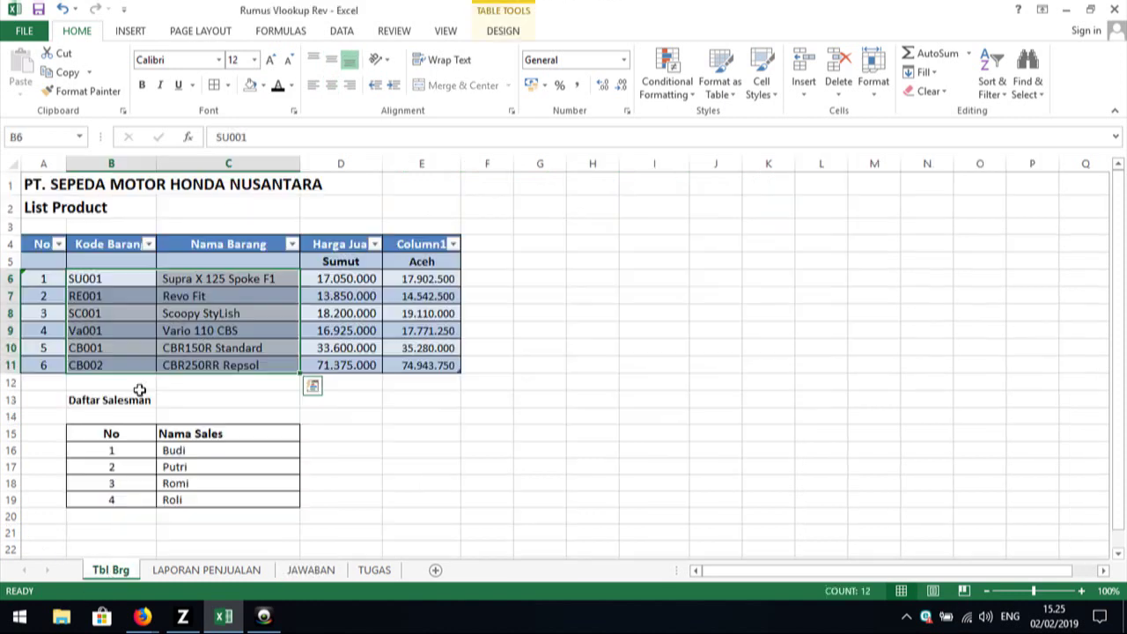
left_click(208, 546)
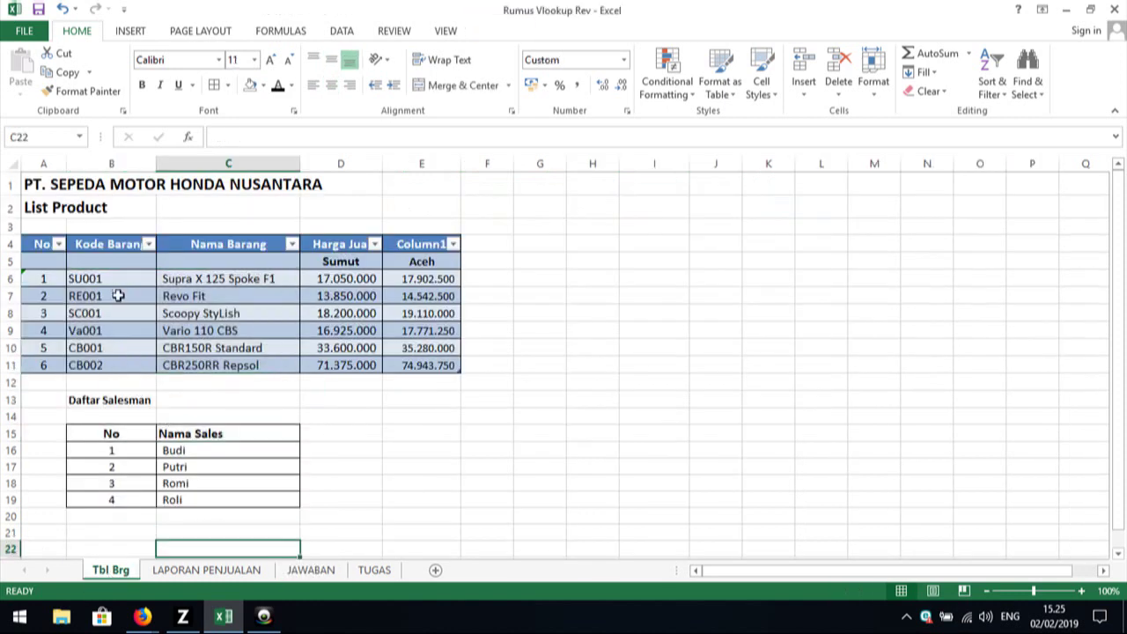
mouse_move(112, 276)
left_mouse_down()
mouse_move(243, 346)
mouse_move(243, 359)
left_mouse_up()
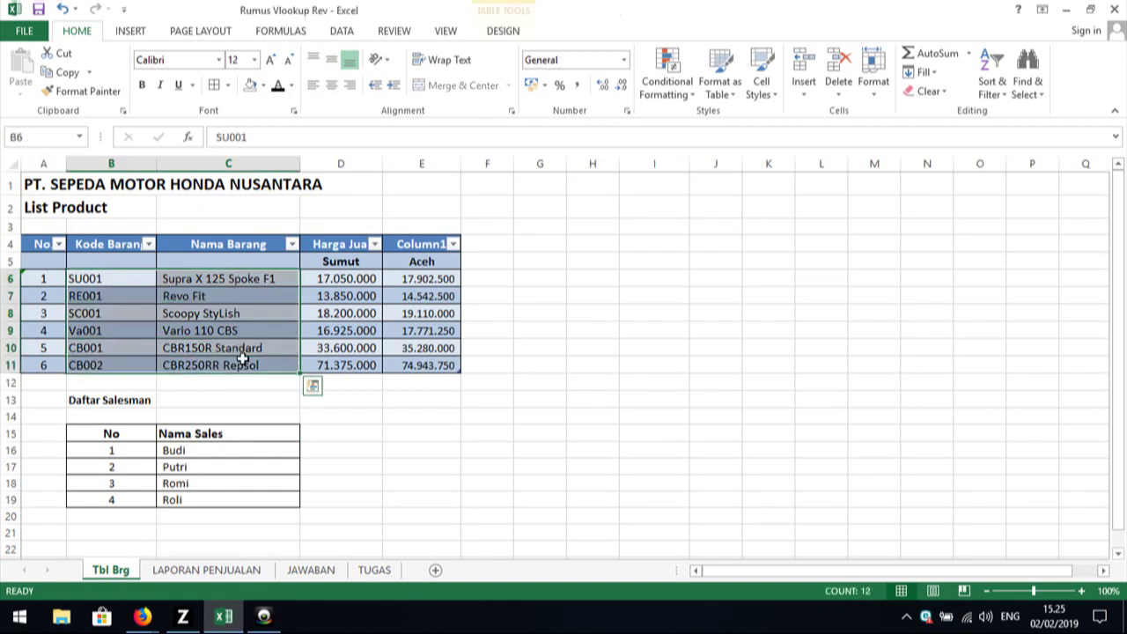
key("ctrl+c")
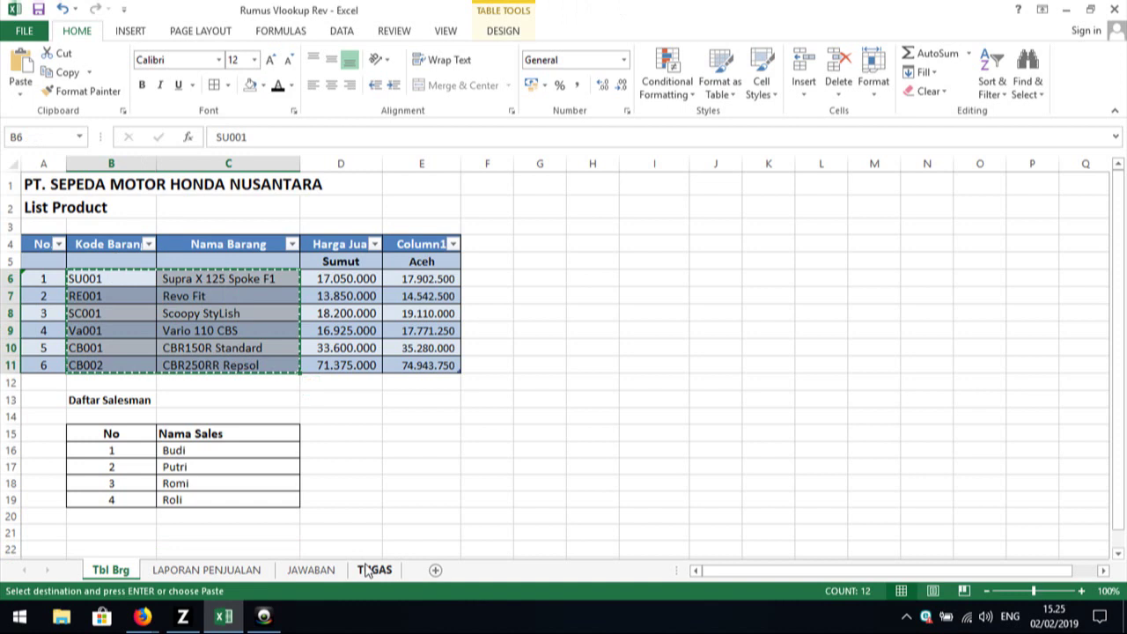
left_click(372, 569)
left_click(310, 570)
left_click(157, 232)
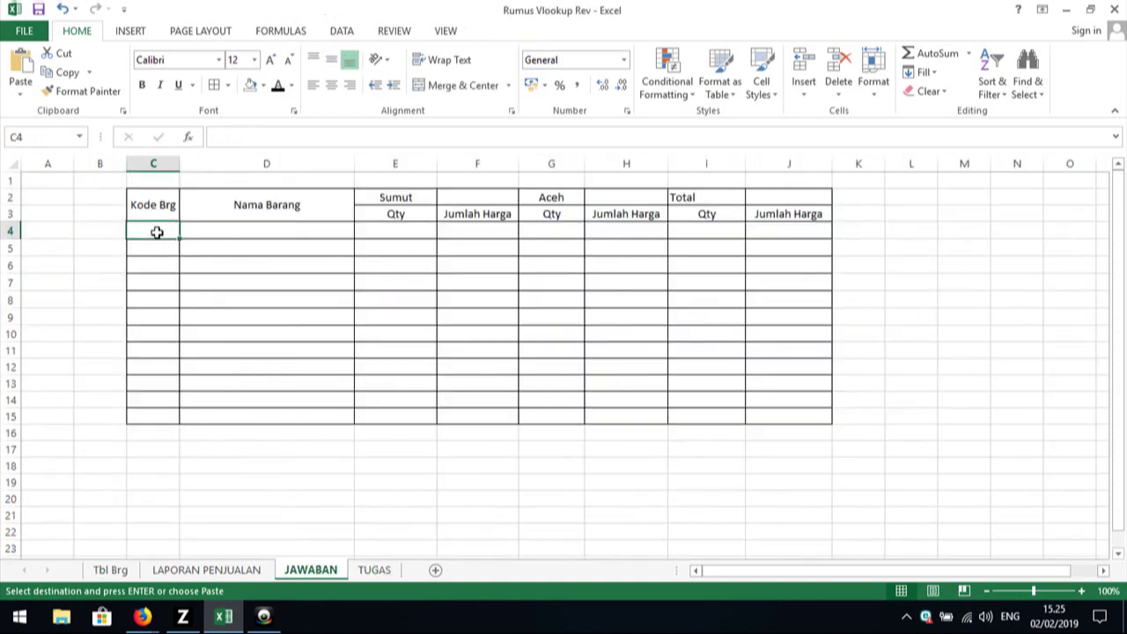
key("ctrl+v")
- Check the pasted code SU001 in C4 and select E4 for the Sumut Qty formula
left_click(330, 358)
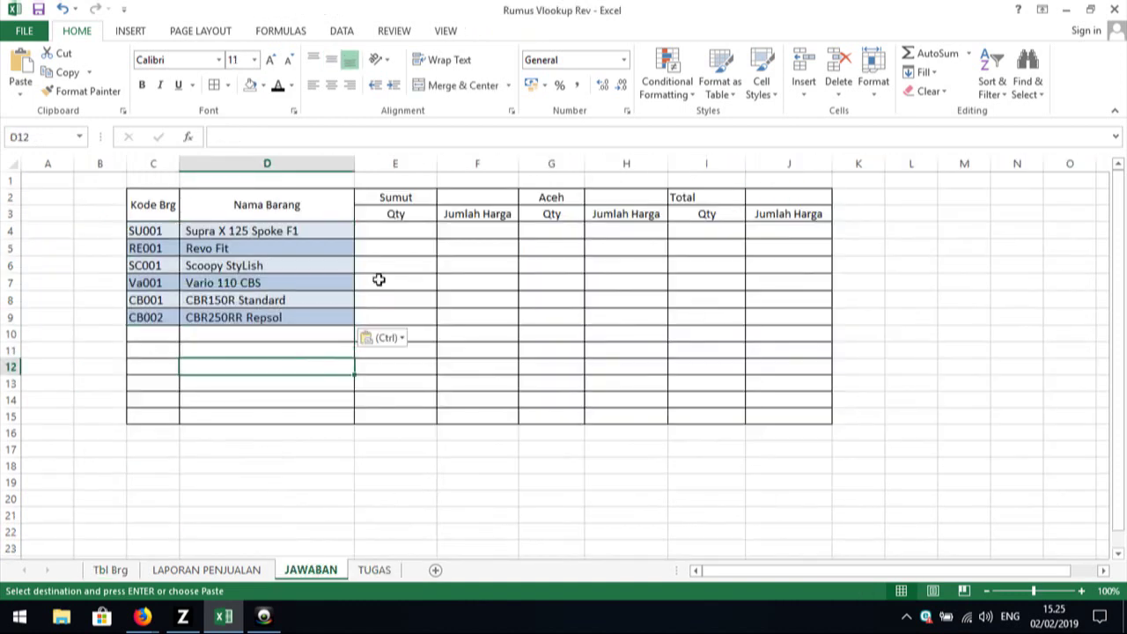
left_click(399, 264)
left_click(405, 233)
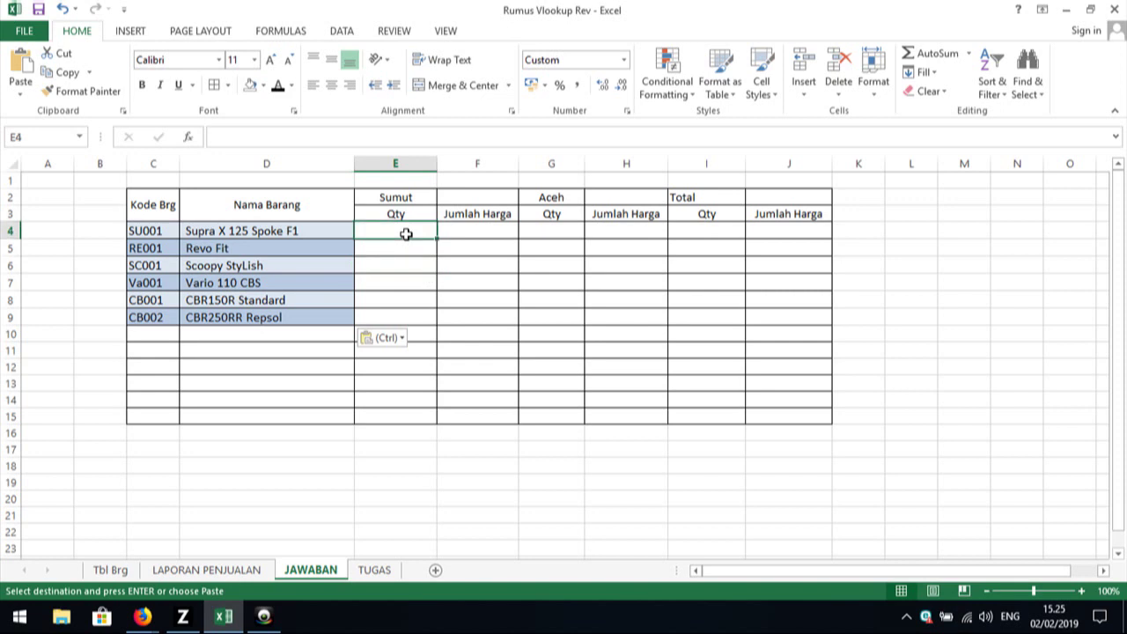
key("Left")
key("Left")
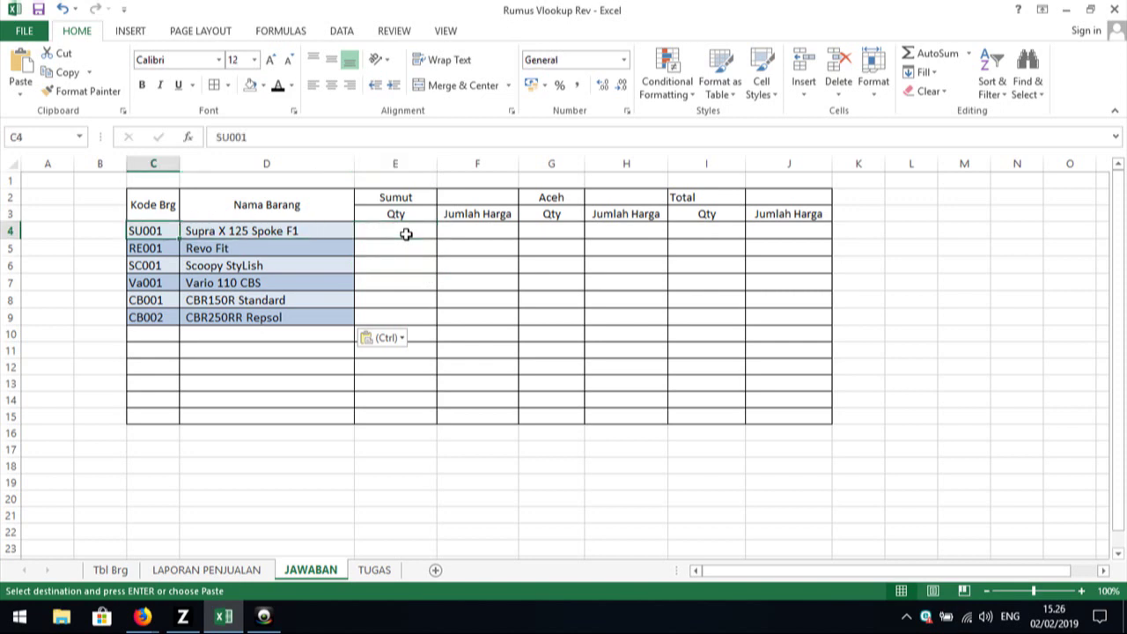
key("Right")
key("Right")
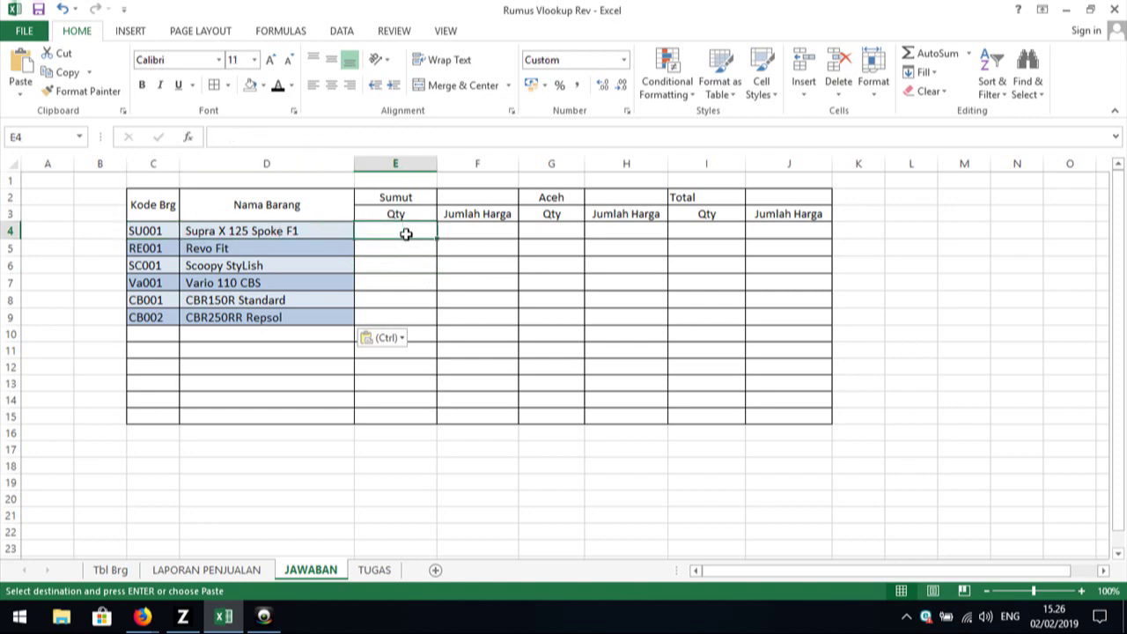
key("Left")
key("Right")
- Type =sumifs( in E4 to start the Sumut Qty formula for SU001
type("=")
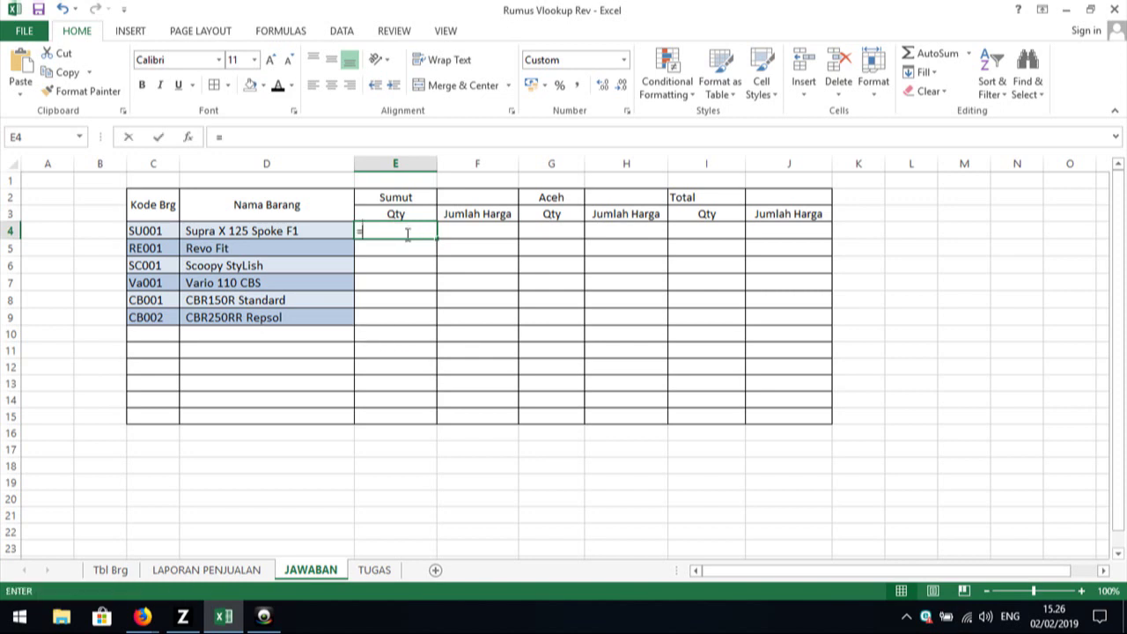
type("sumifs")
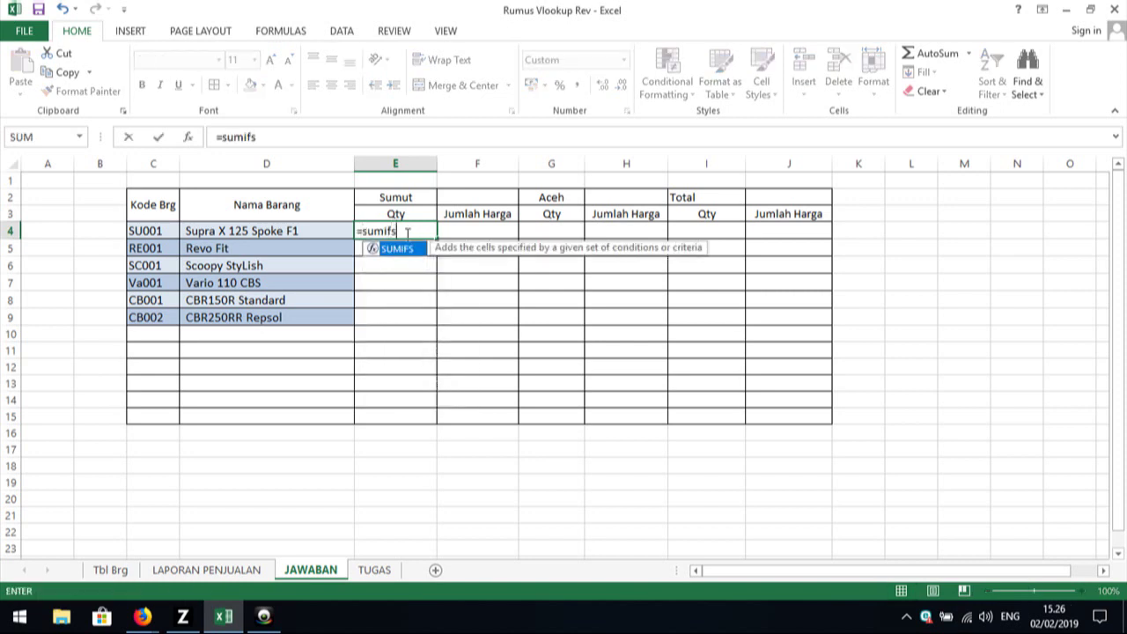
type("(")
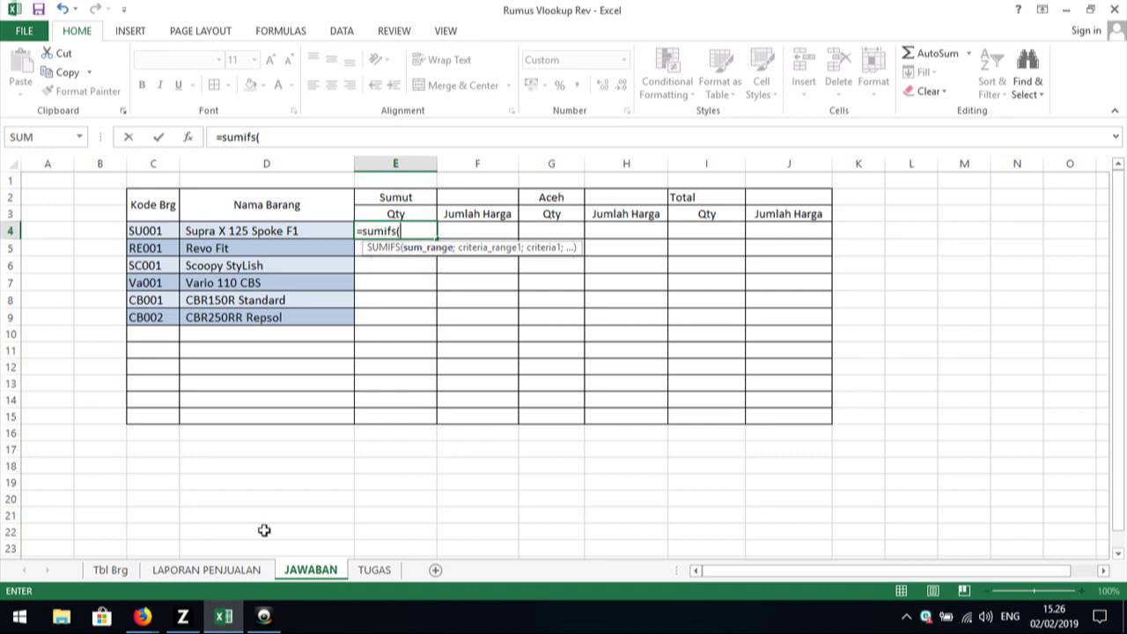
- Add the absolute Qty range 'LAPORAN PENJUALAN'!$G$4:$G$210 as the SUMIFS sum range
left_click(222, 573)
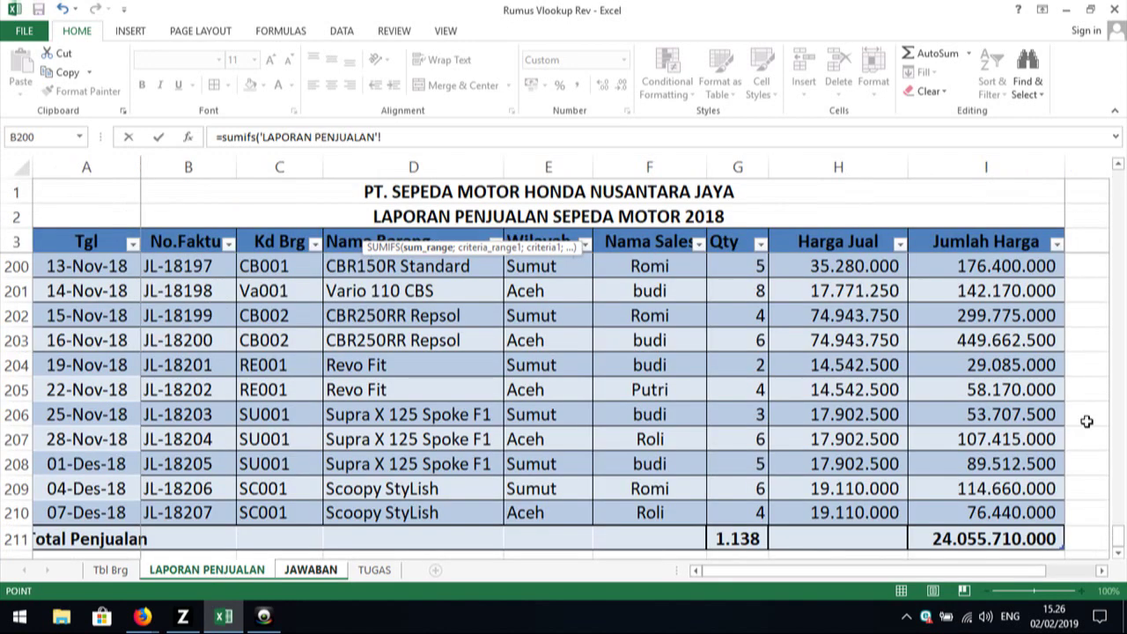
left_click_drag(1118, 535, 1118, 180)
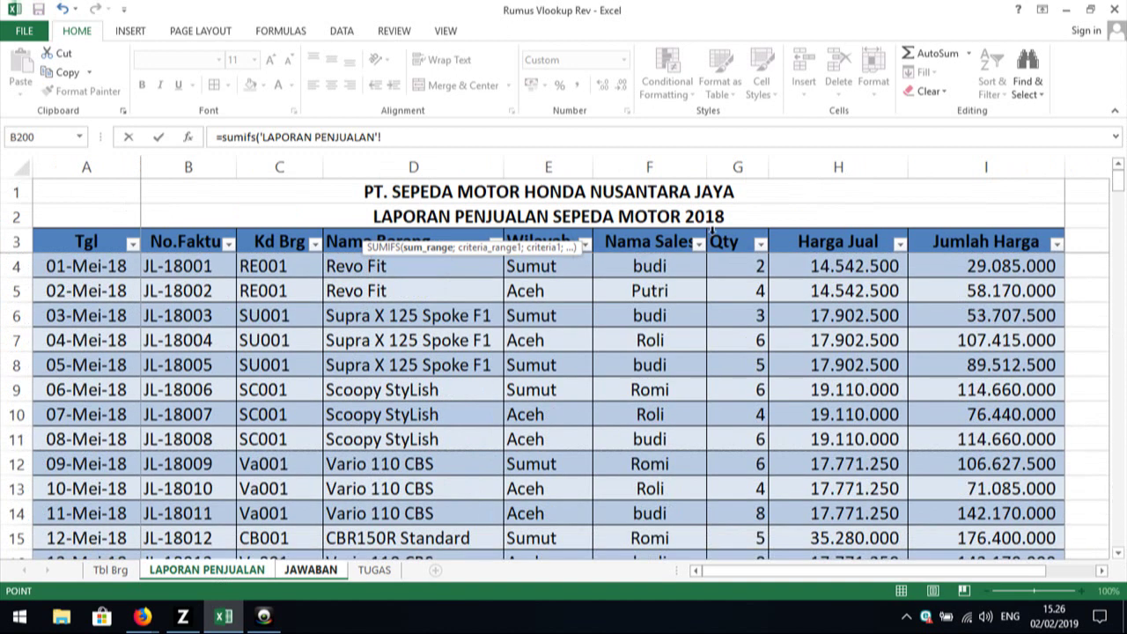
mouse_move(727, 256)
left_mouse_down()
mouse_move(733, 454)
mouse_move(763, 67)
left_mouse_up()
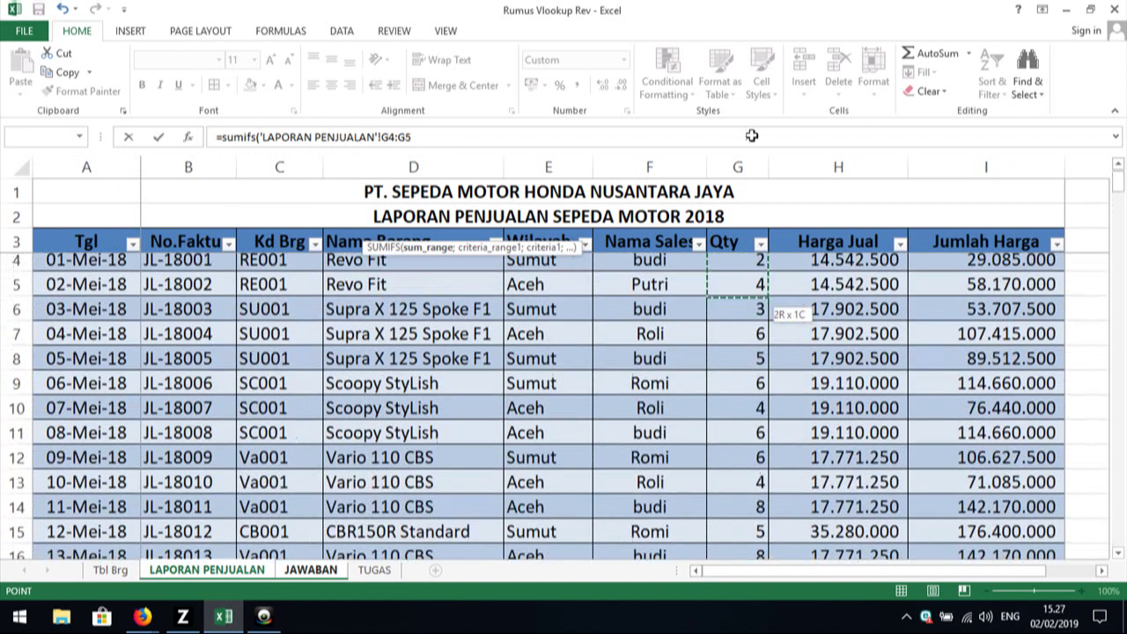
mouse_move(762, 67)
left_mouse_down()
mouse_move(749, 443)
mouse_move(693, 631)
left_mouse_up()
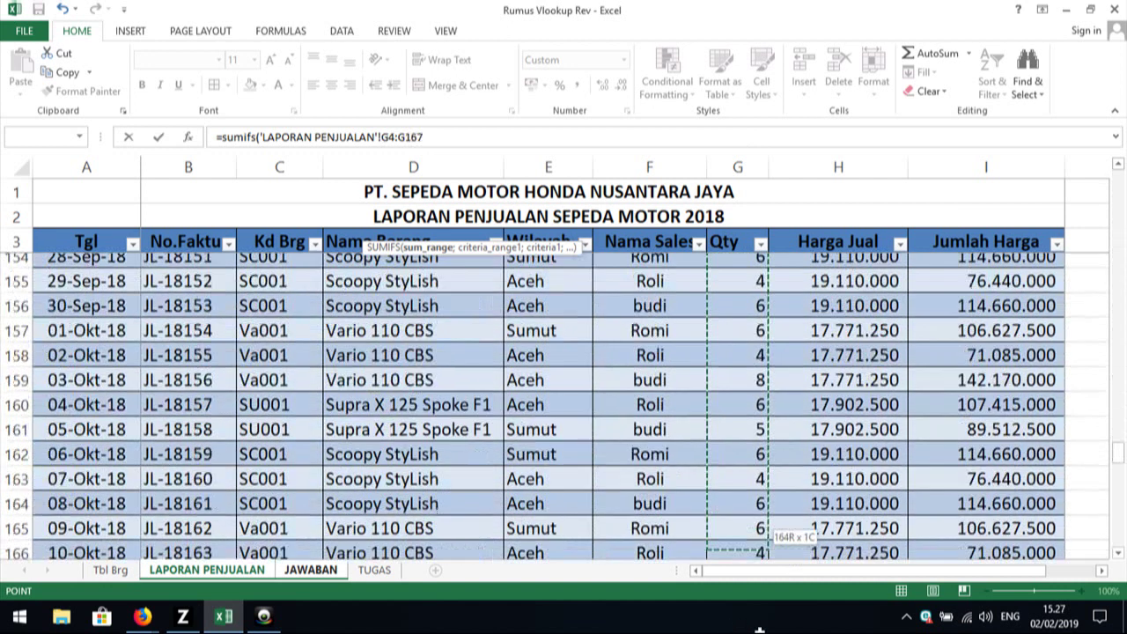
mouse_move(693, 630)
left_mouse_down()
mouse_move(759, 631)
mouse_move(772, 463)
mouse_move(758, 488)
left_mouse_up()
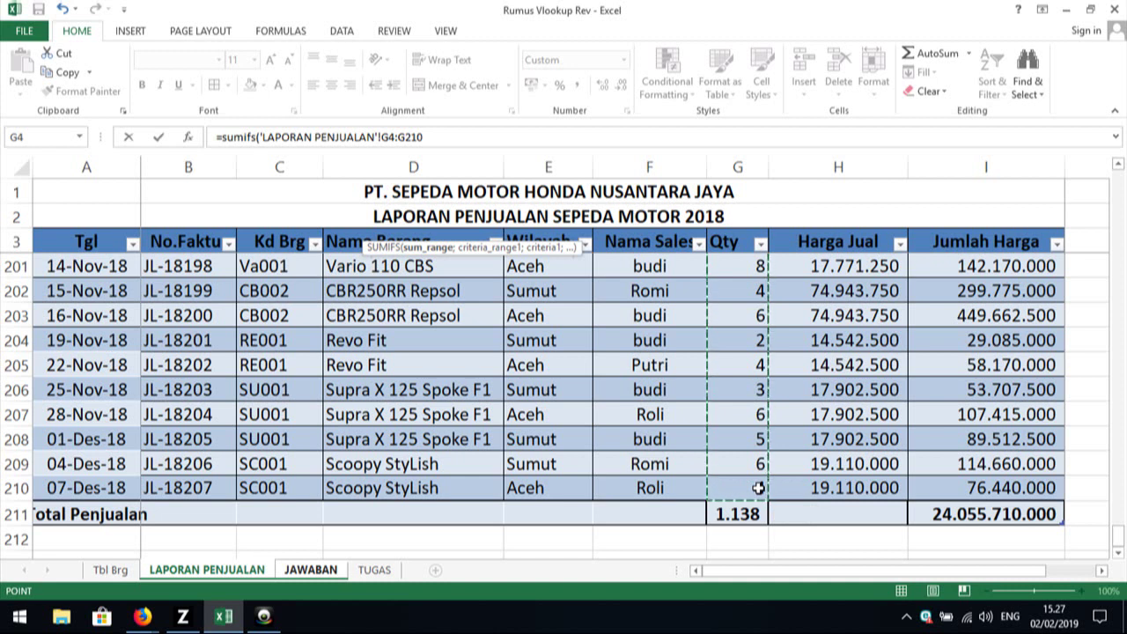
key("F4")
type(";")
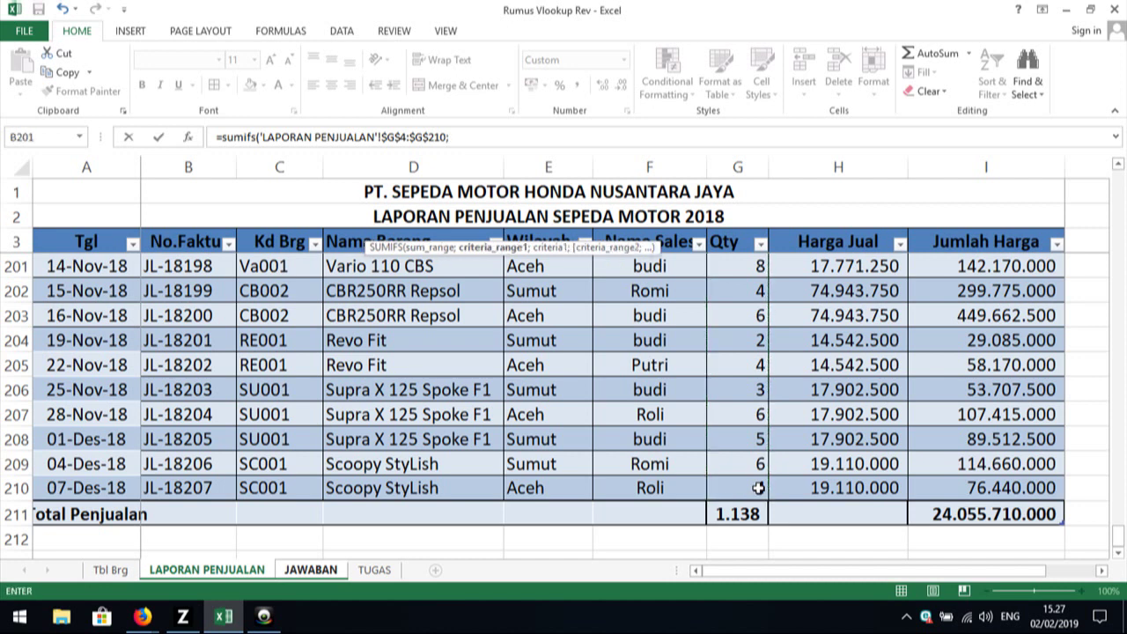
- Add the absolute Kd Brg range $C$4:$C$210 as the first criteria range
left_click(479, 134)
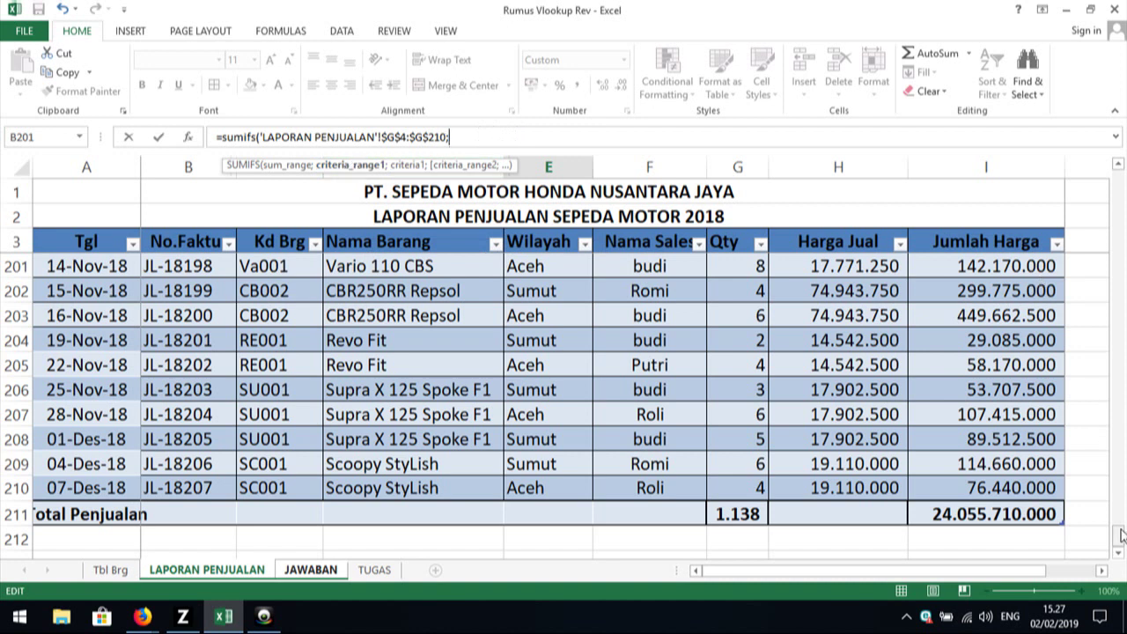
left_click_drag(1118, 534, 1126, 67)
left_click_drag(1119, 194, 1119, 181)
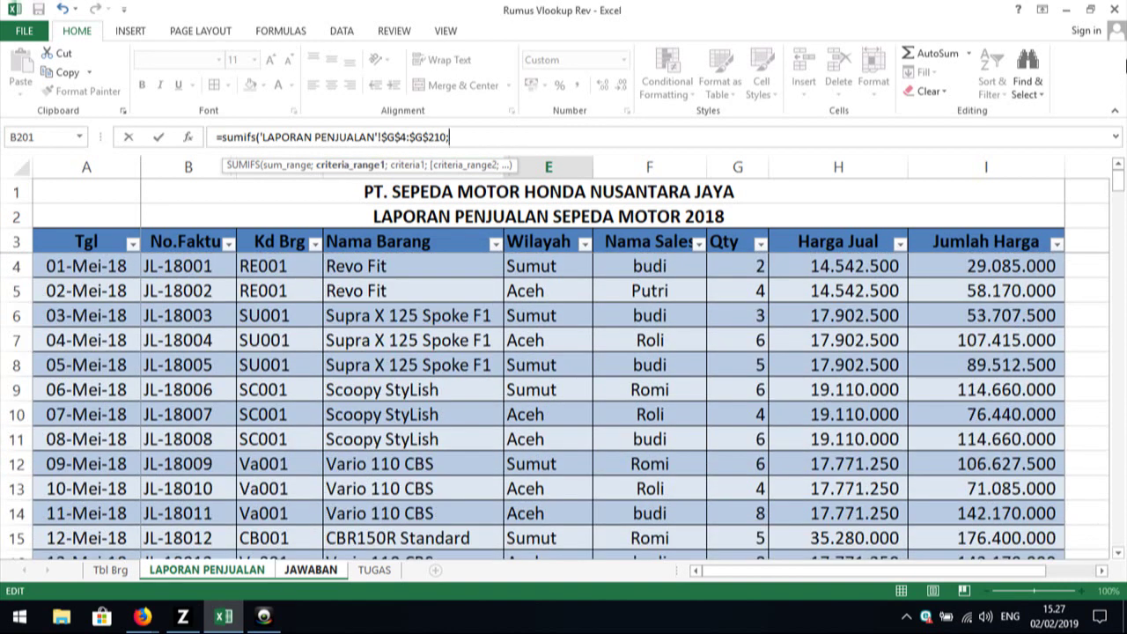
mouse_move(276, 262)
left_mouse_down()
mouse_move(231, 627)
mouse_move(306, 631)
left_mouse_up()
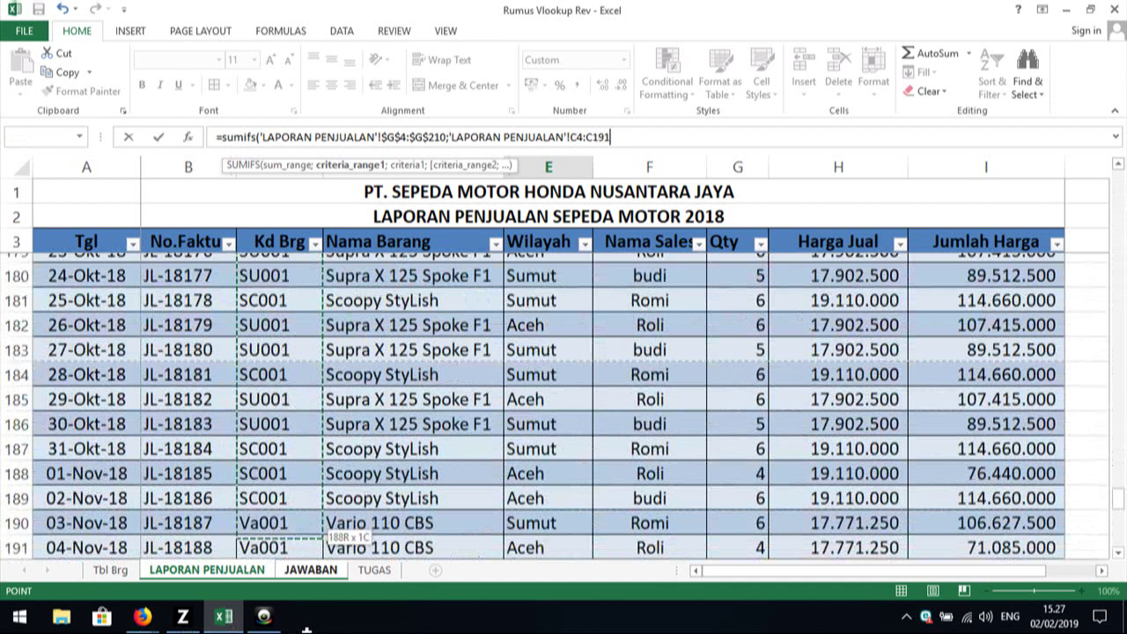
left_click_drag(307, 630, 302, 478)
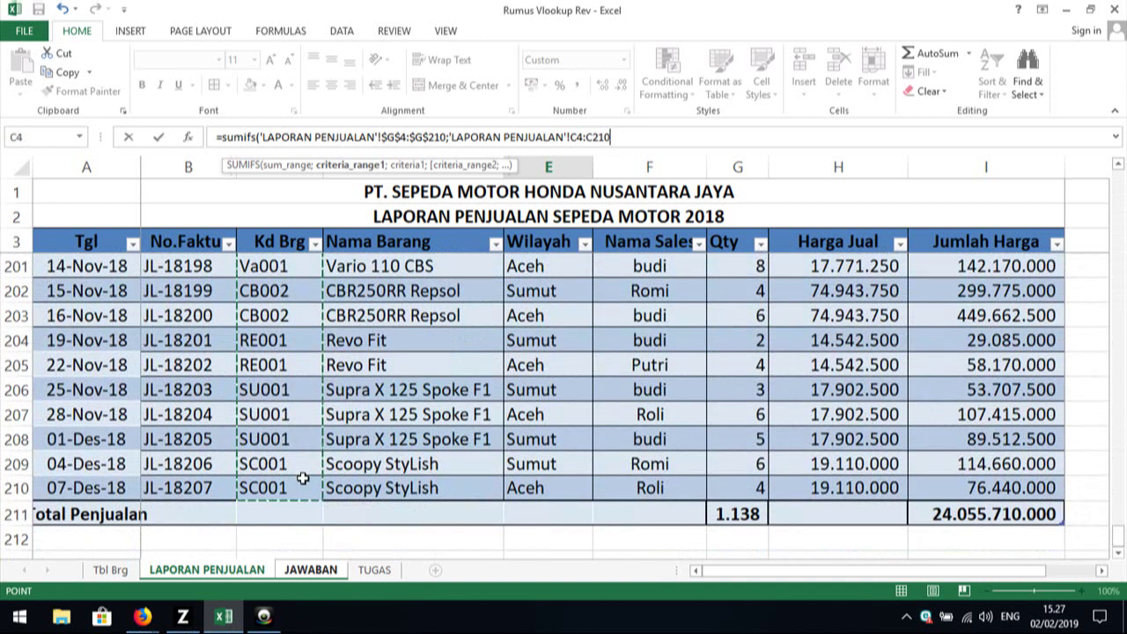
key("F4")
type(";")
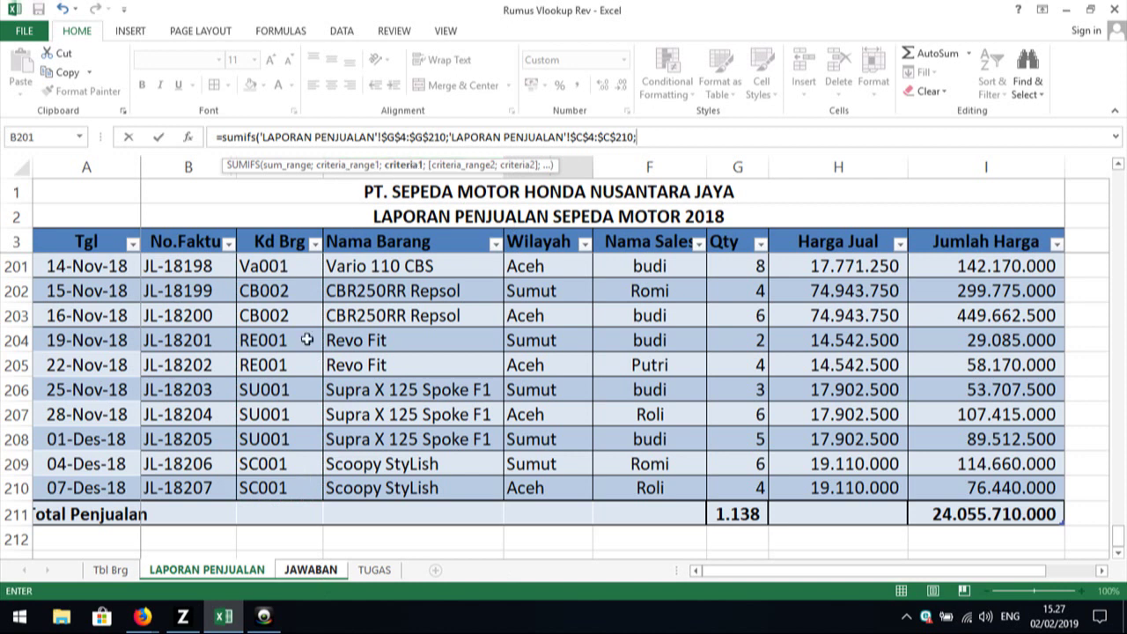
- Use JAWABAN C4 as the first criterion and Wilayah $E$4:$E$210 as the second criteria range
left_click(312, 571)
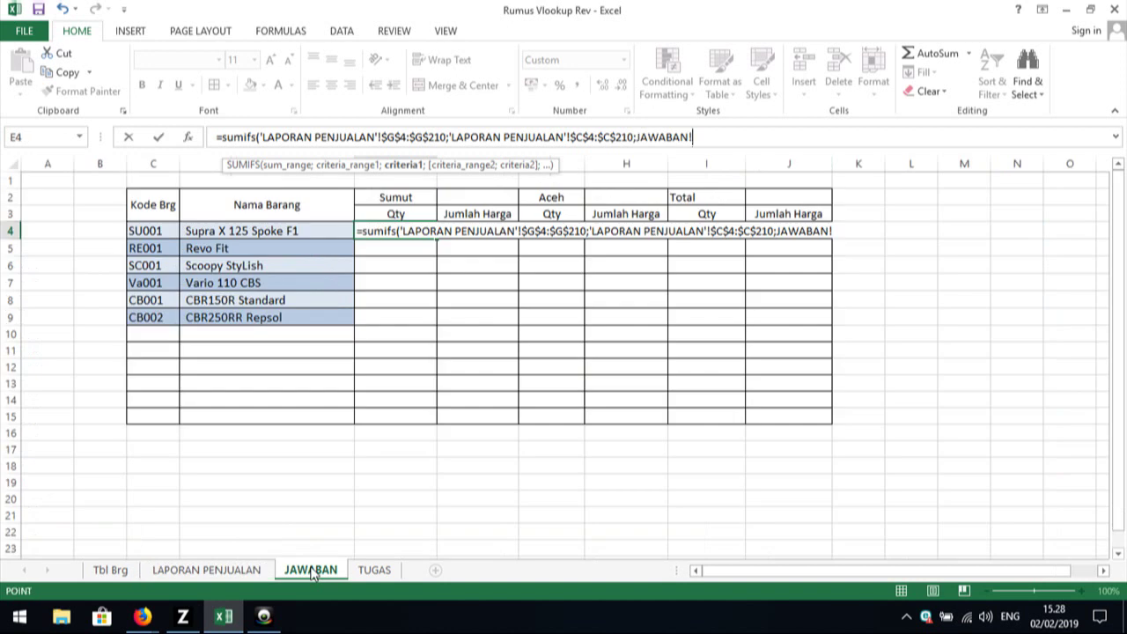
left_click(152, 231)
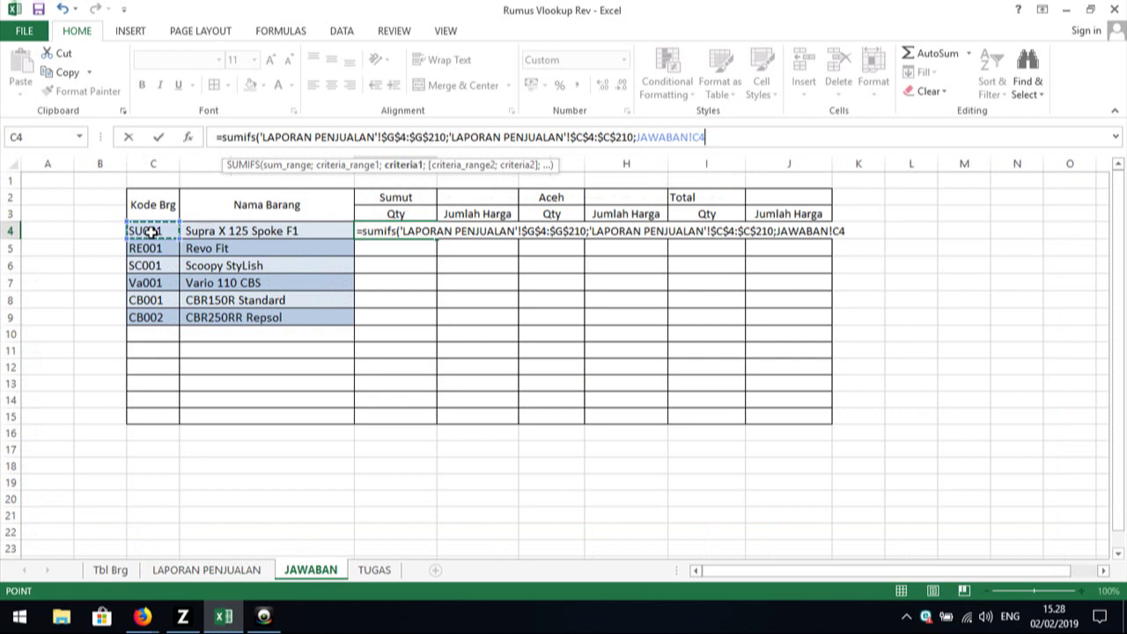
type(";")
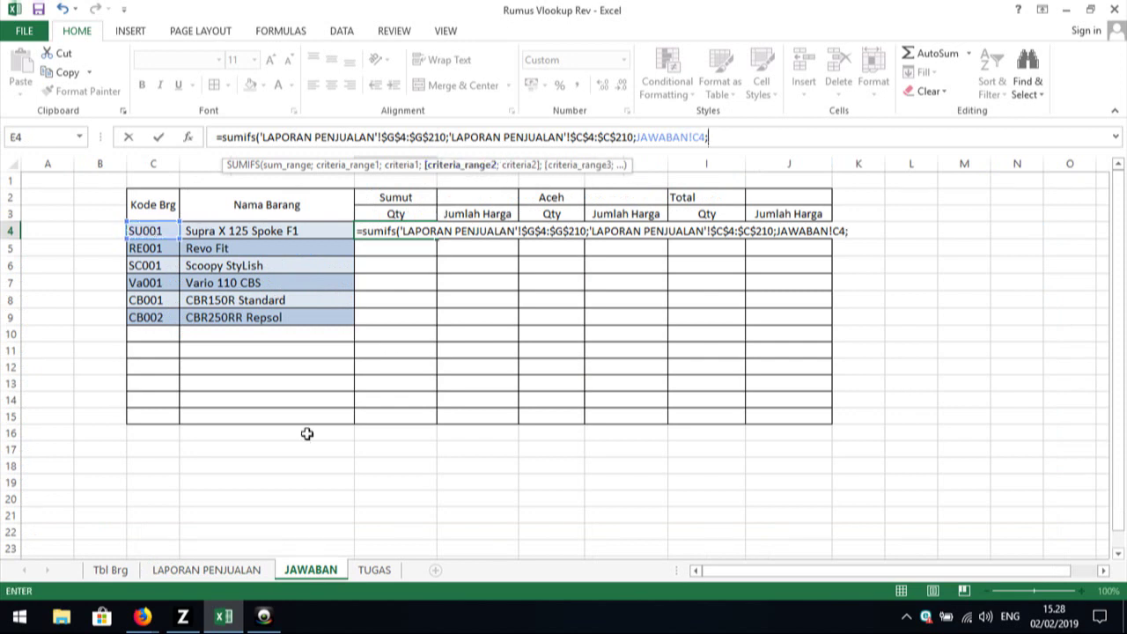
left_click(222, 573)
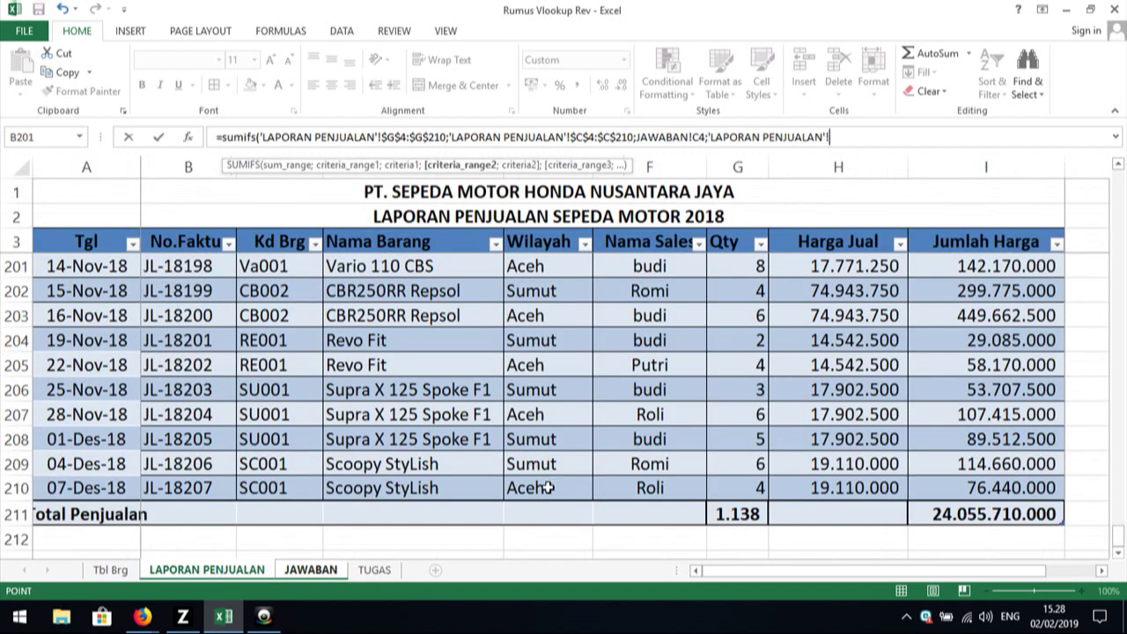
mouse_move(548, 487)
left_mouse_down()
mouse_move(617, 239)
mouse_move(528, 4)
left_mouse_up()
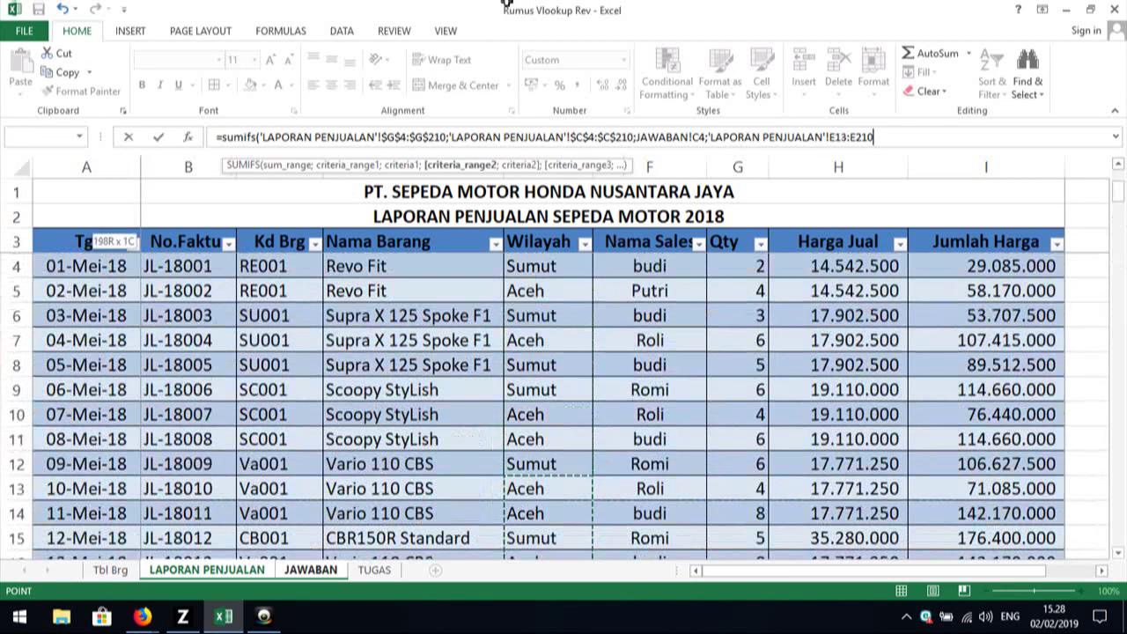
mouse_move(528, 4)
left_mouse_down()
mouse_move(507, 5)
mouse_move(545, 271)
left_mouse_up()
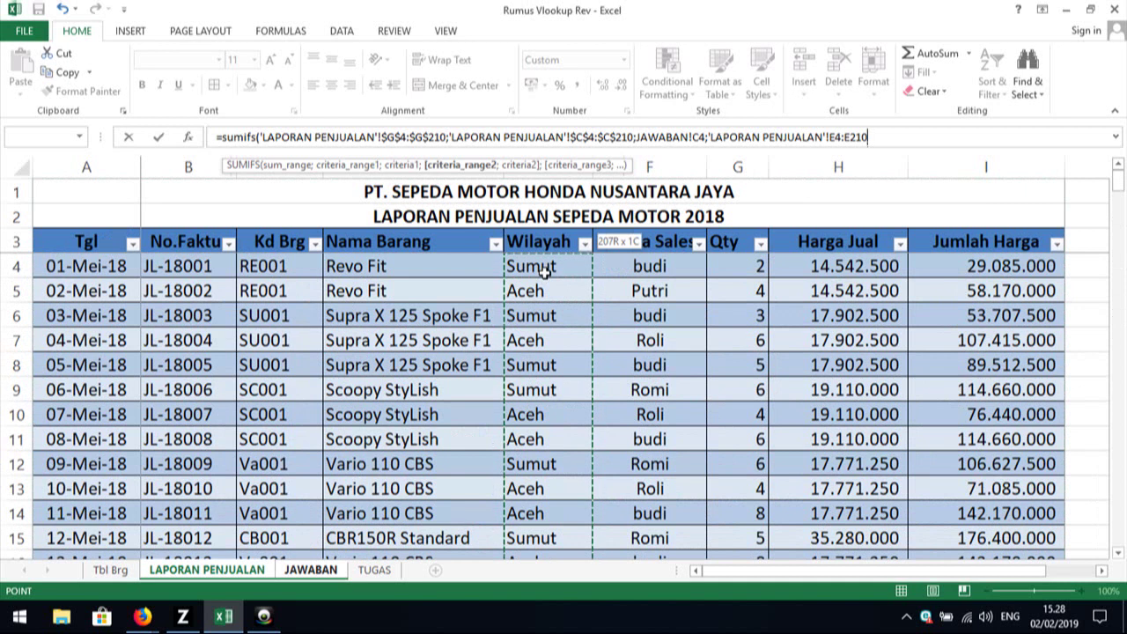
left_click_drag(545, 271, 545, 271)
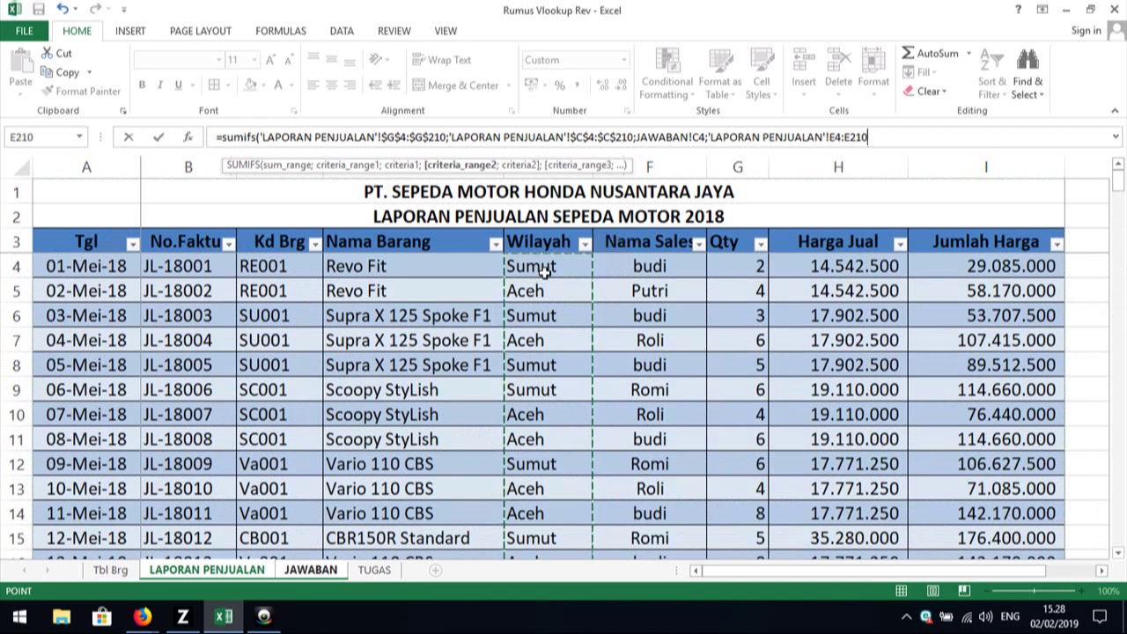
key("F4")
type(";")
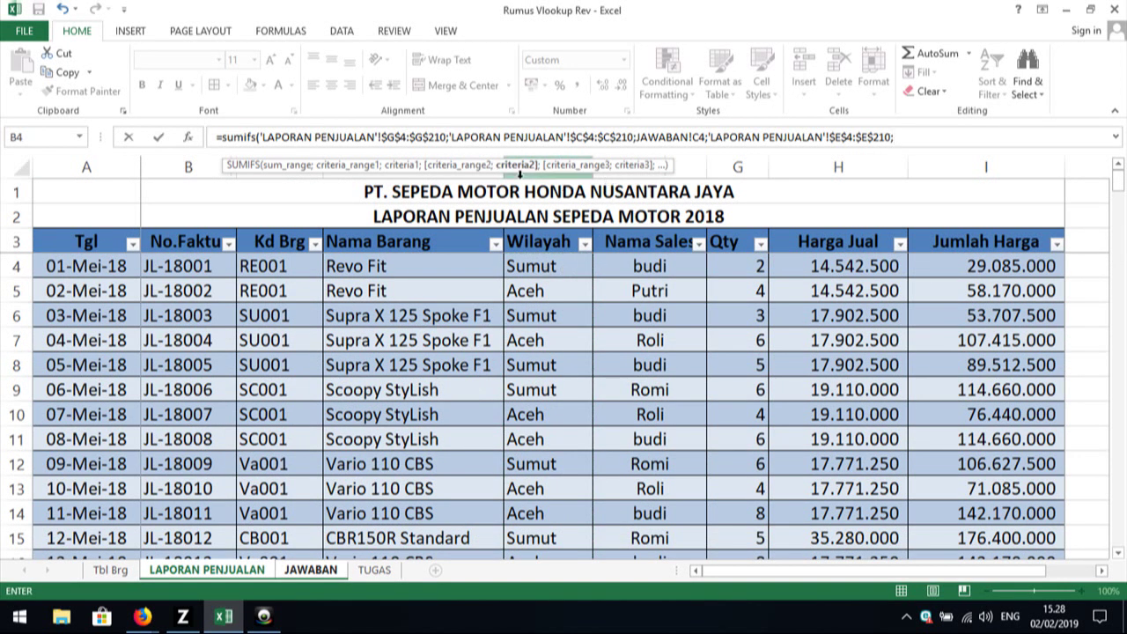
- Match the Sumut heading $E$2 as the second criterion and commit, giving Qty 169 for SU001
left_click(311, 571)
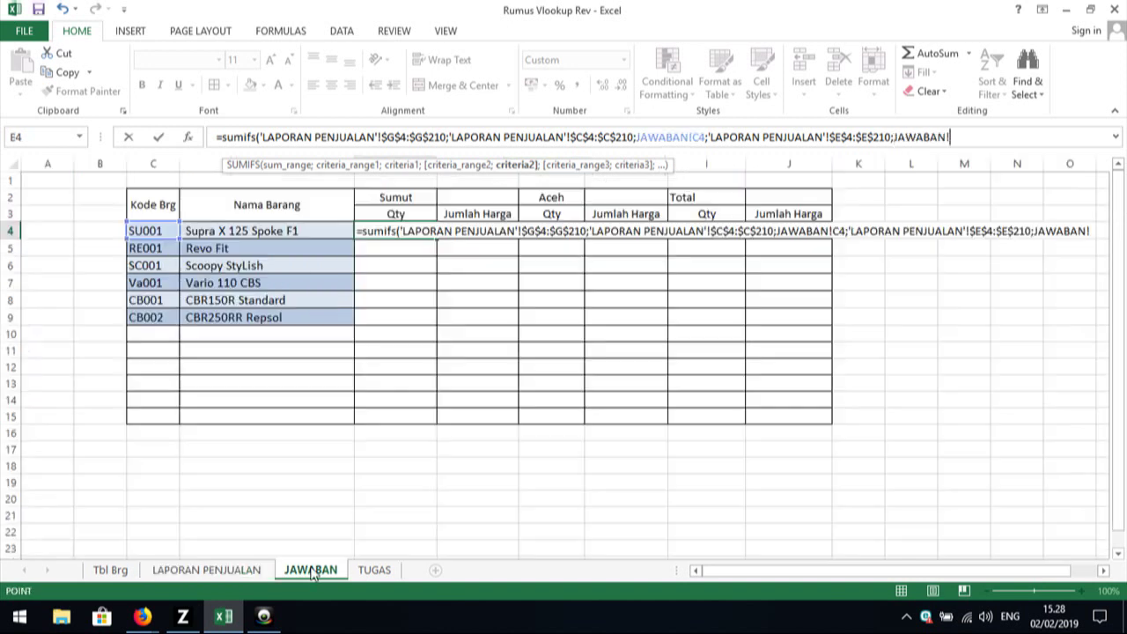
left_click(398, 197)
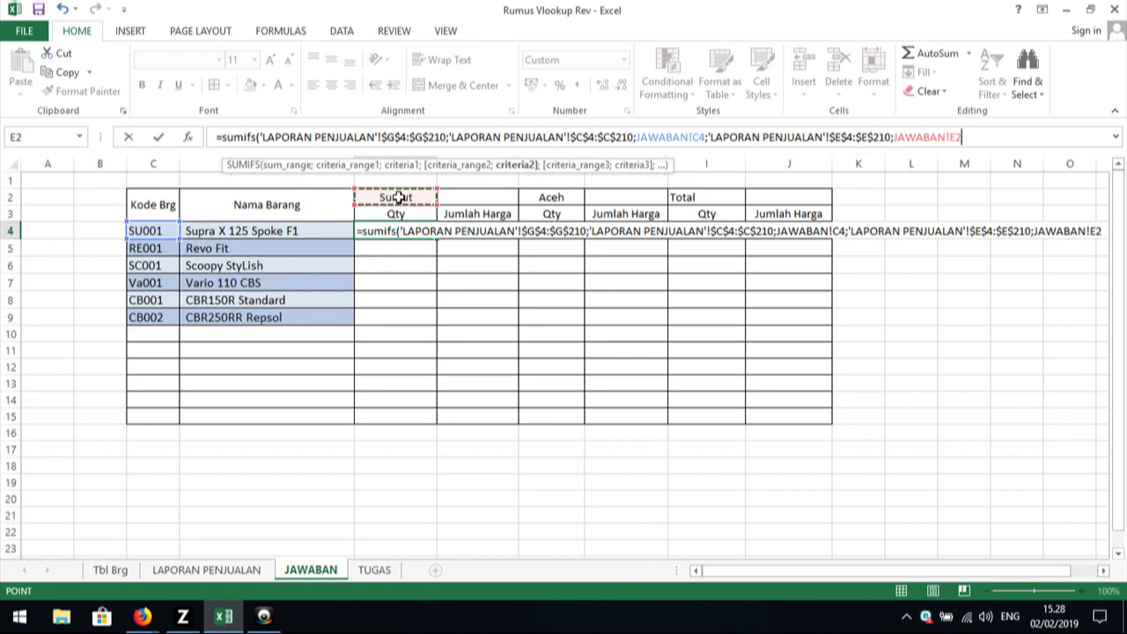
key("F4")
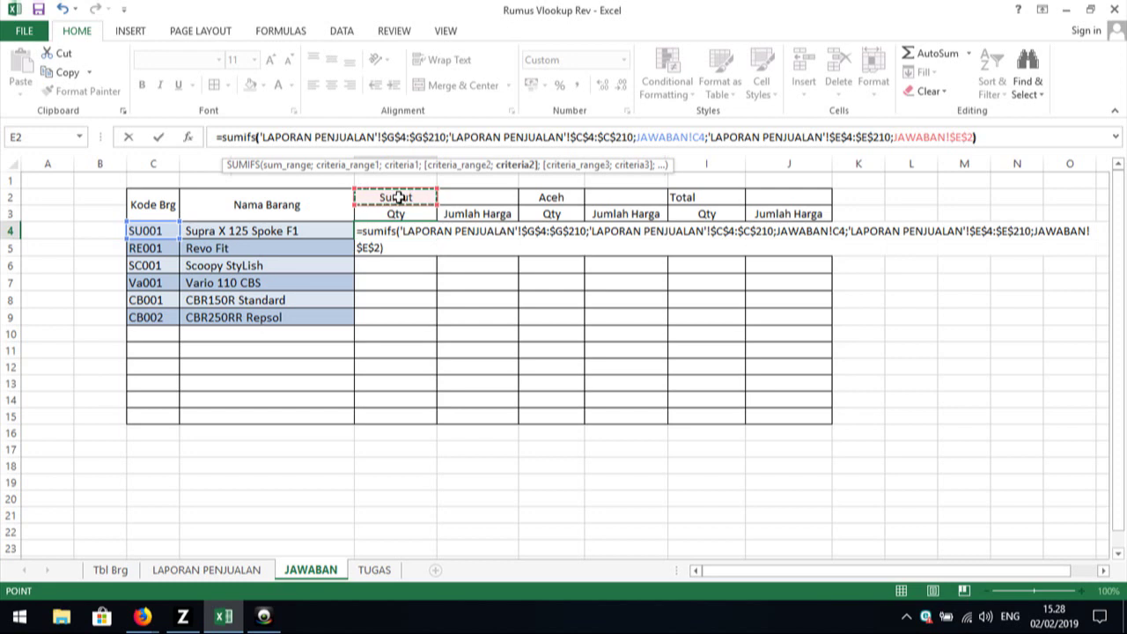
key("F2")
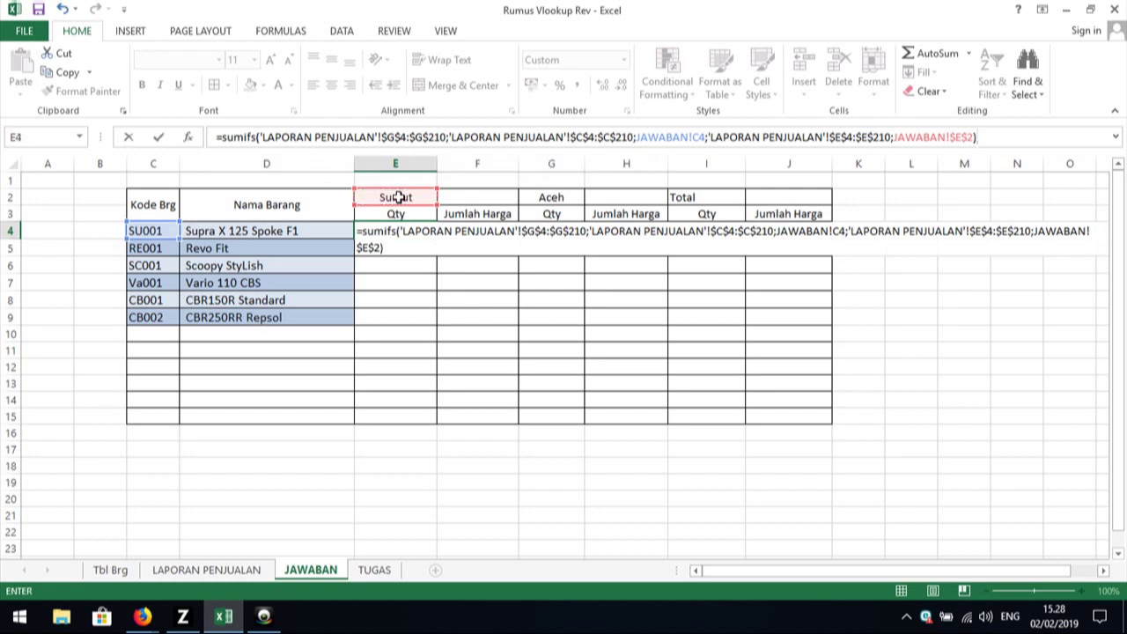
key("Return")
- Fill Sumut Qty down E4:E9 (169, 4, 186, 102, 33, 12) and delete the surplus empty rows D10:D14
left_click(422, 231)
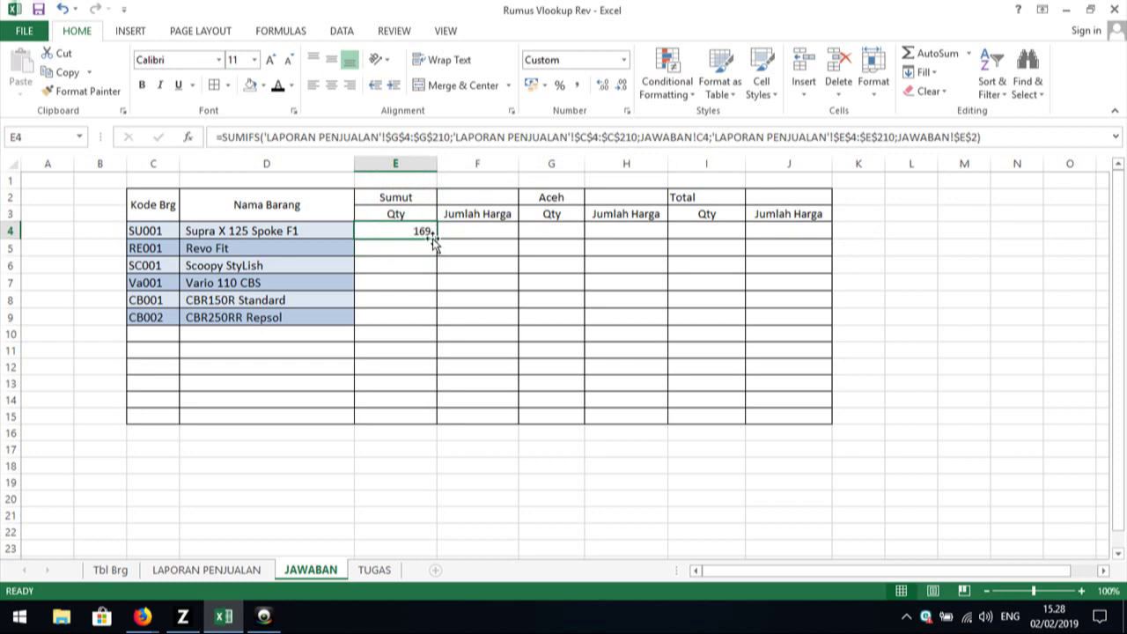
left_click_drag(435, 239, 429, 333)
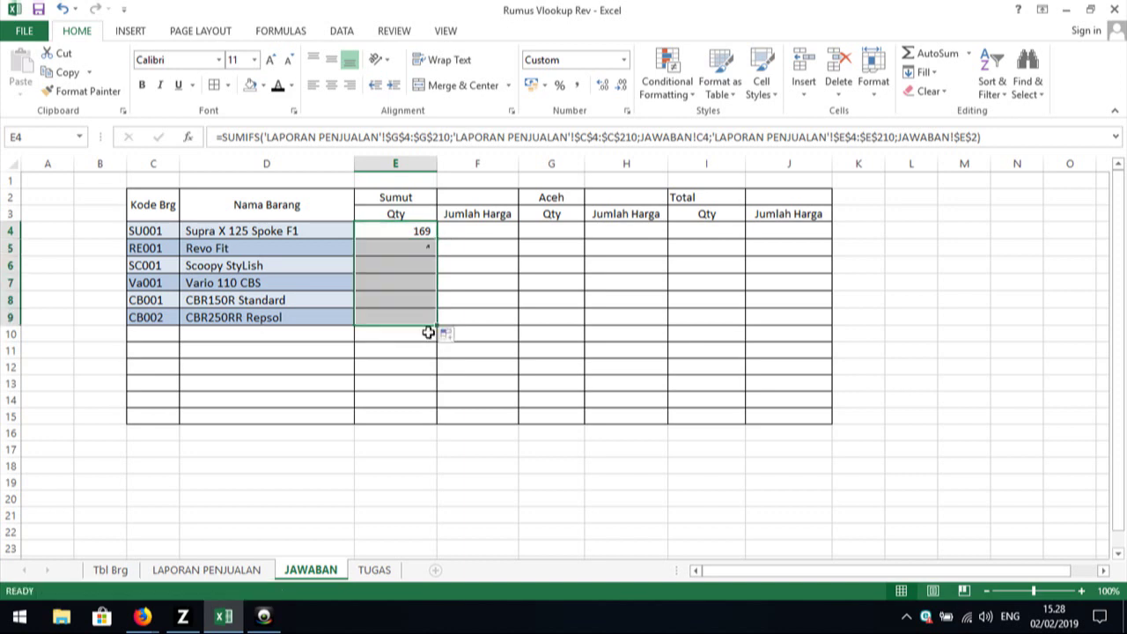
left_click_drag(264, 332, 313, 395)
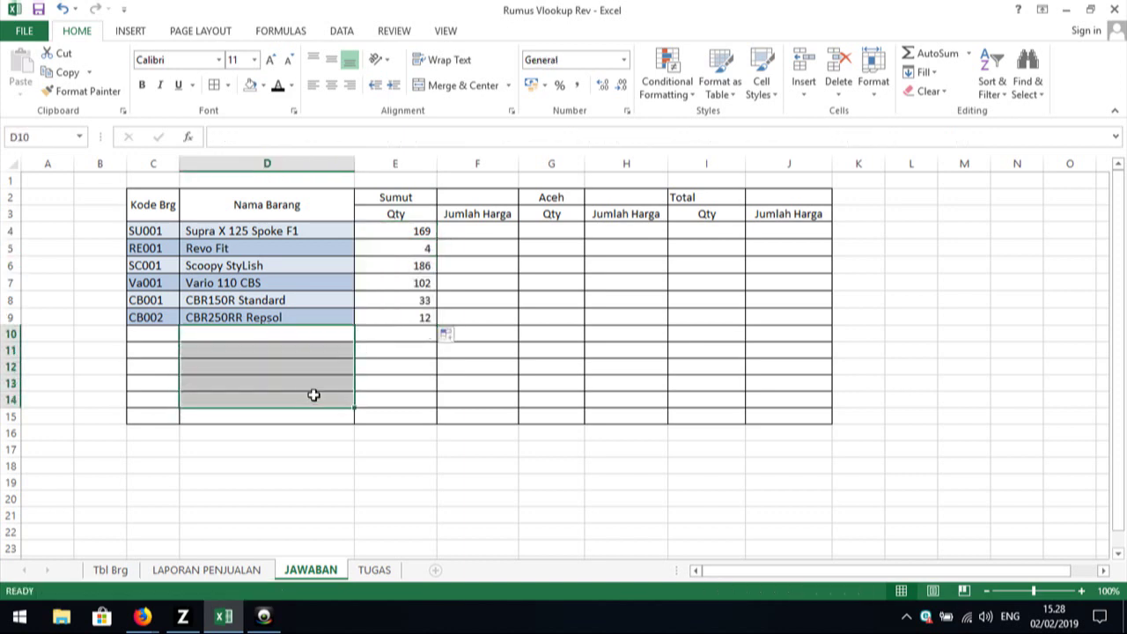
left_click(837, 94)
key("Escape")
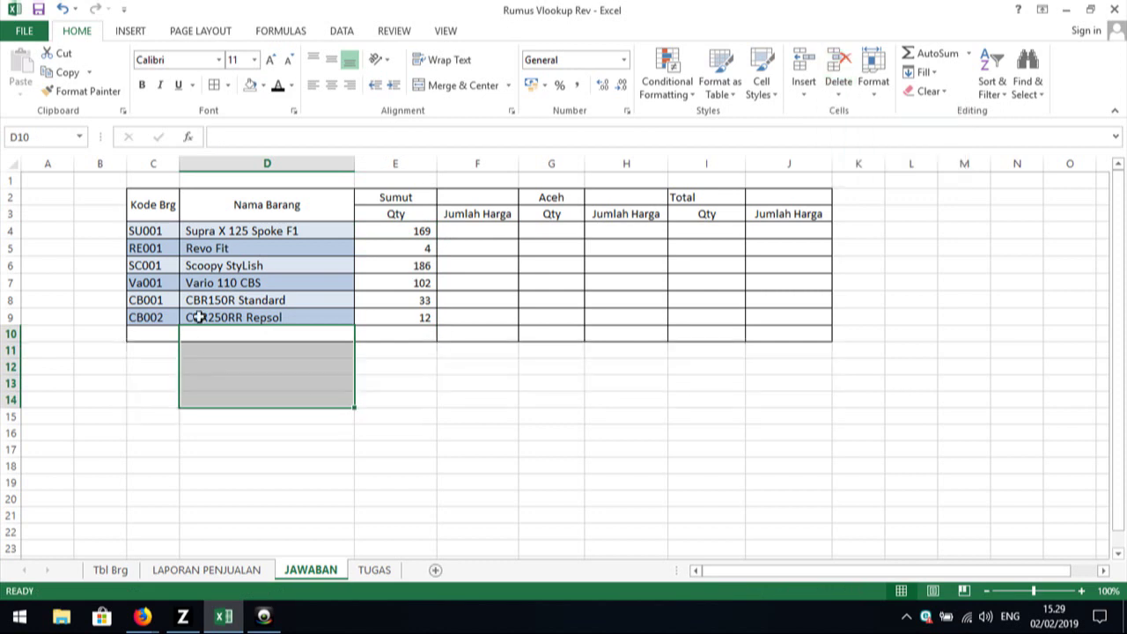
left_click(208, 331)
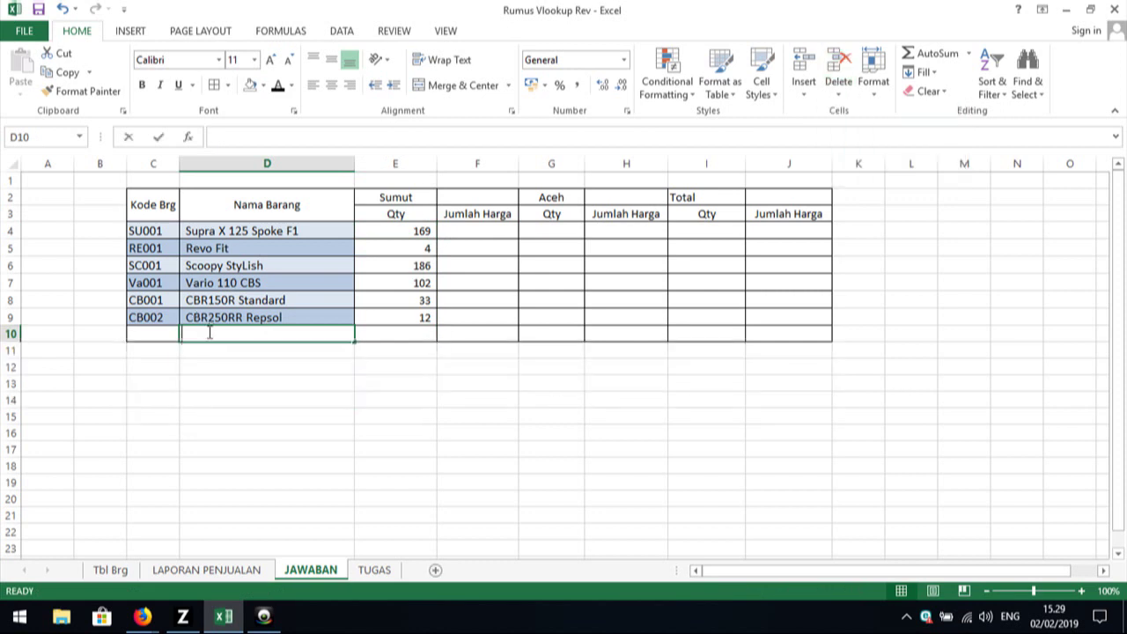
- Label D10 'total' and enter =SUM(E4:E9) in E10, giving 506
type("total")
key("Return")
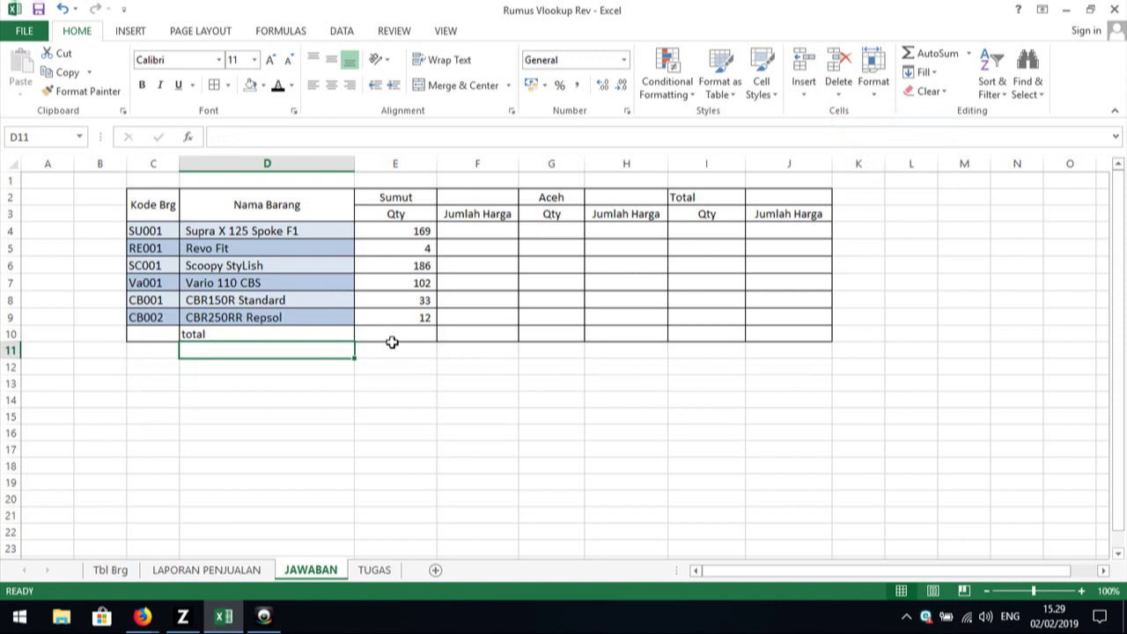
left_click(394, 337)
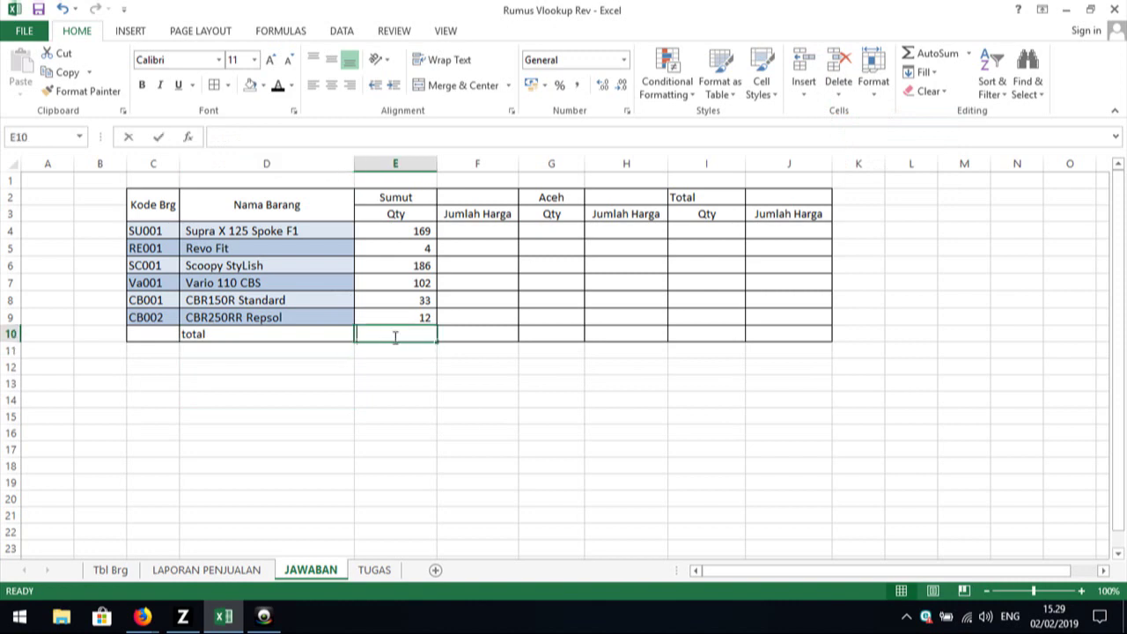
type("=sum(")
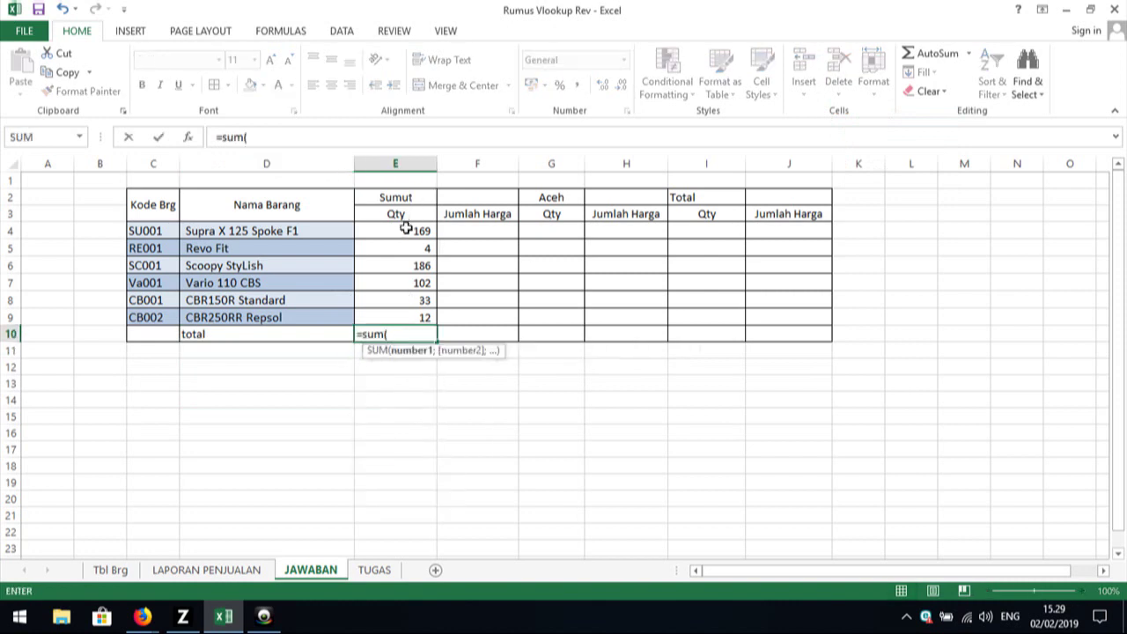
left_click_drag(408, 227, 396, 319)
type(")")
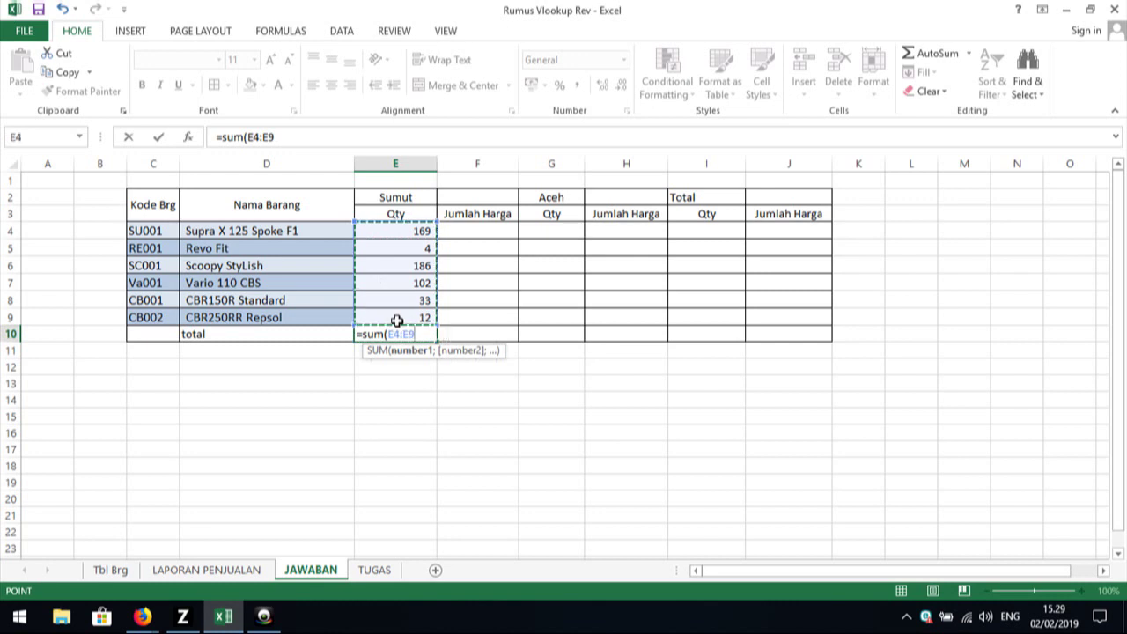
key("Return")
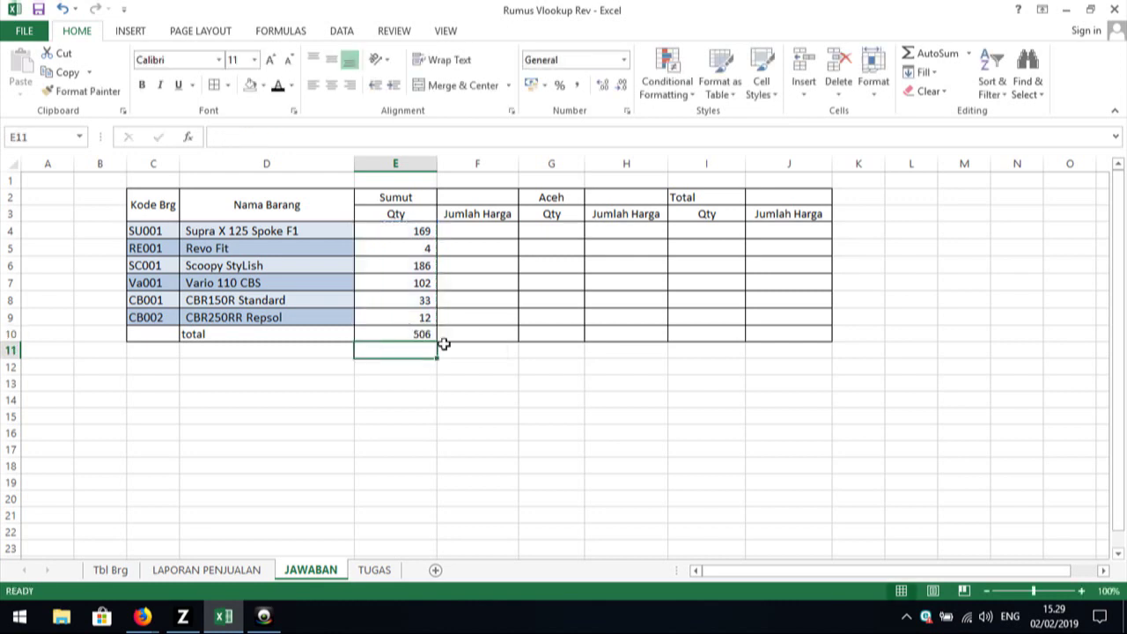
- Copy the E10 total formula across F10 through J10
left_click(427, 335)
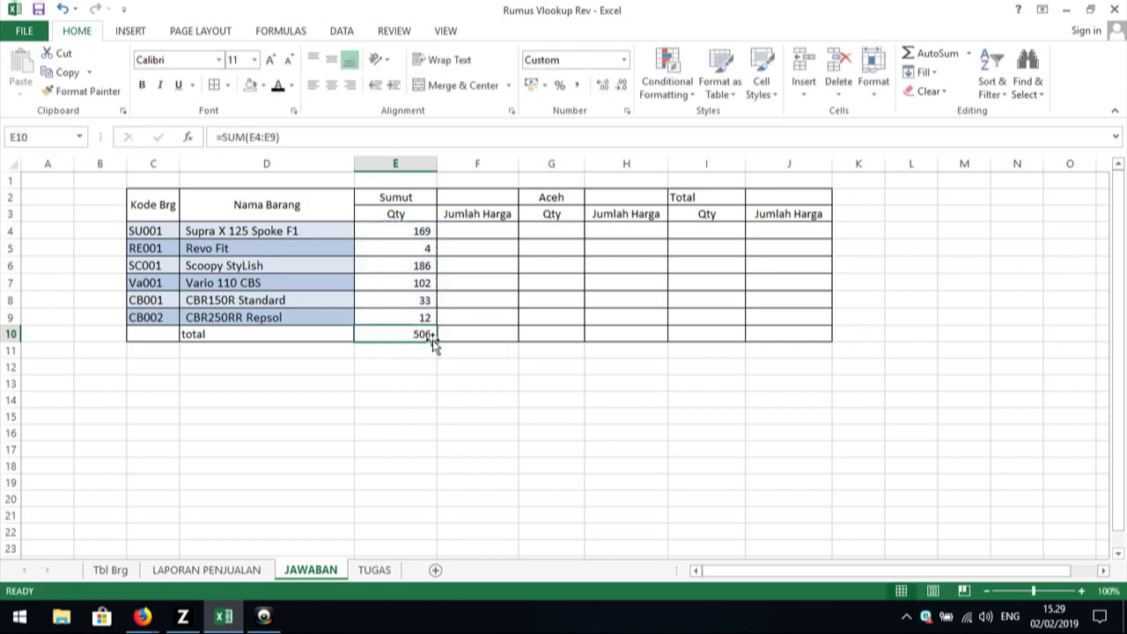
left_click_drag(437, 343, 823, 321)
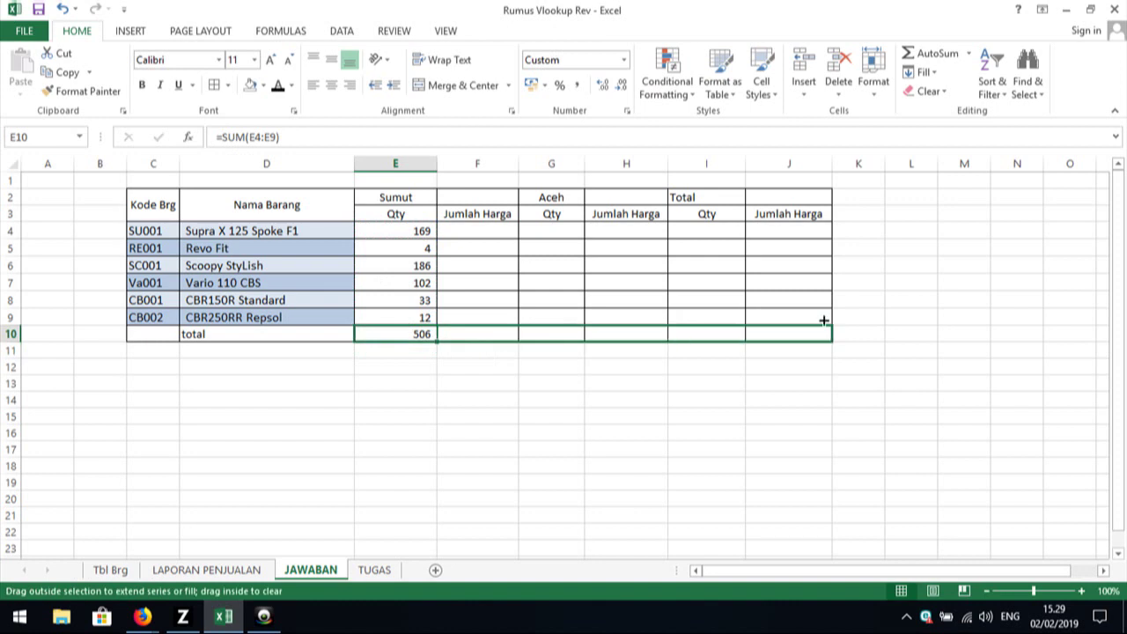
left_click(533, 438)
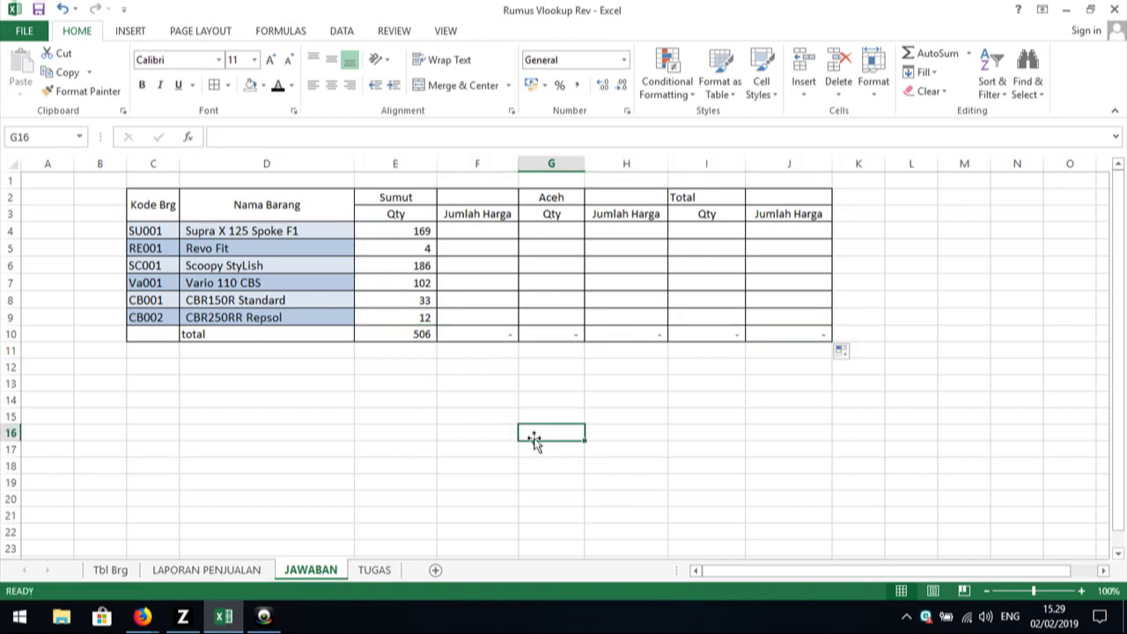
left_click(475, 234)
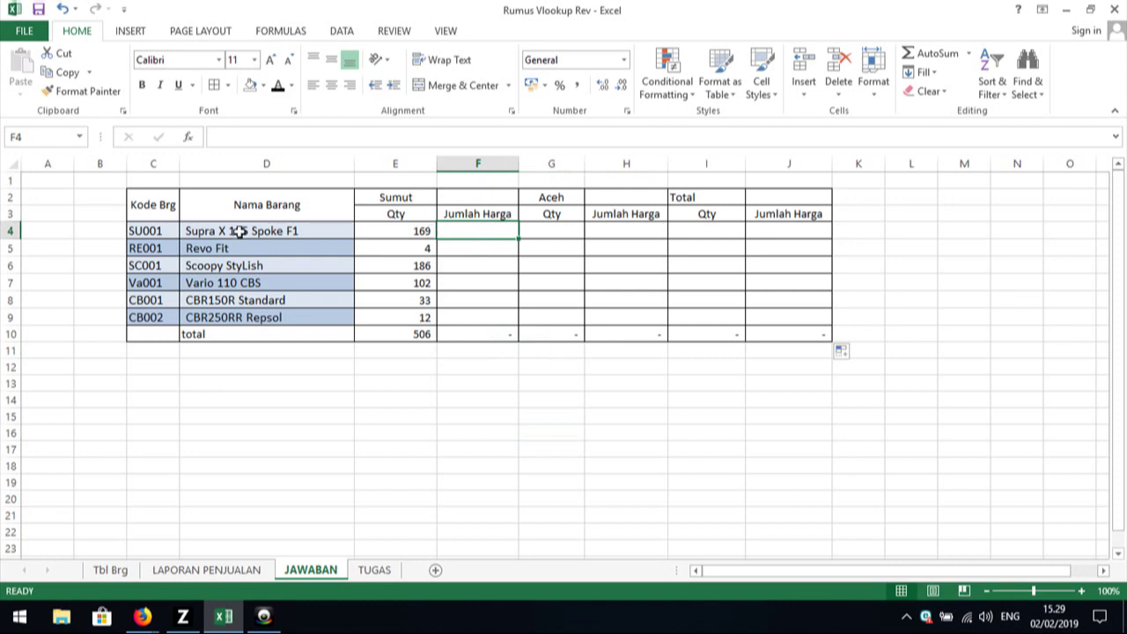
left_click(422, 230)
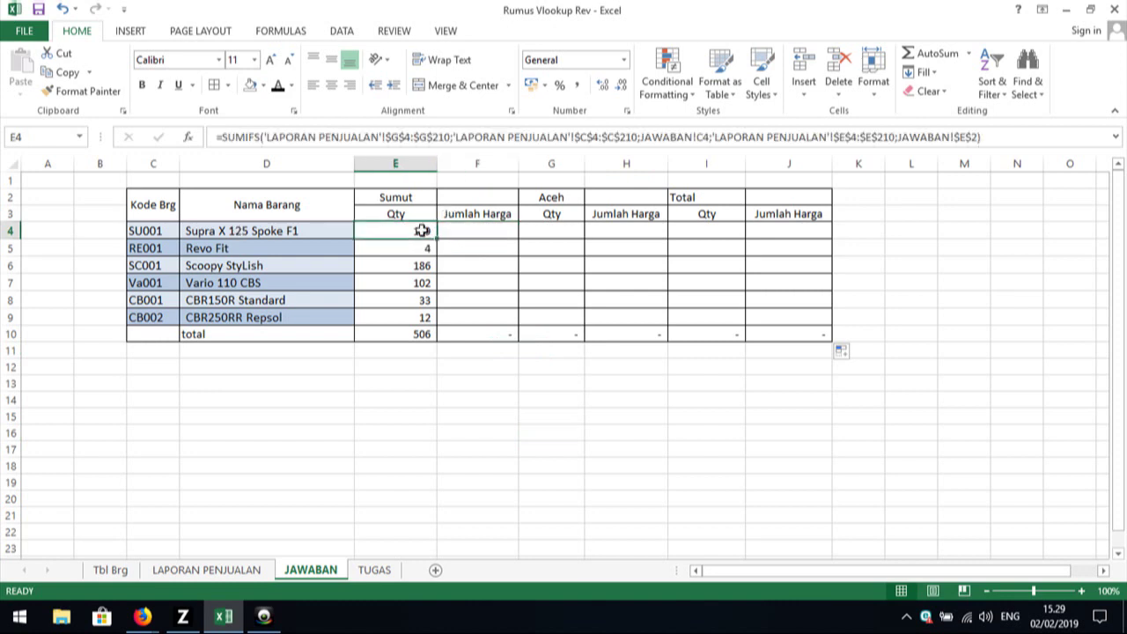
double_click(421, 230)
key("Return")
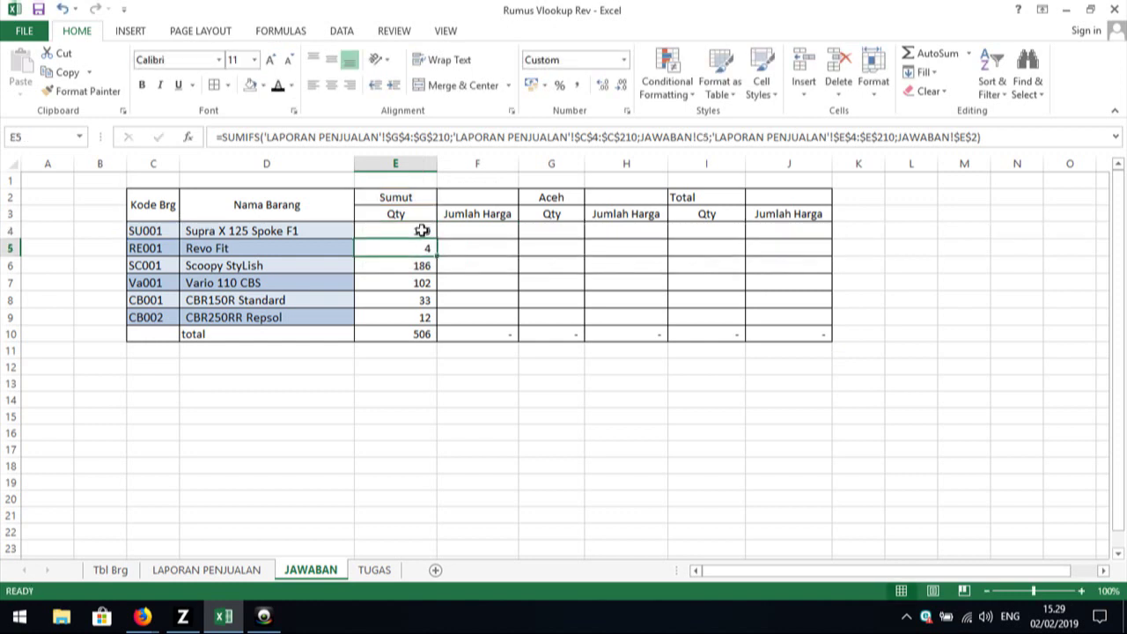
key("Left")
key("Up")
key("Right")
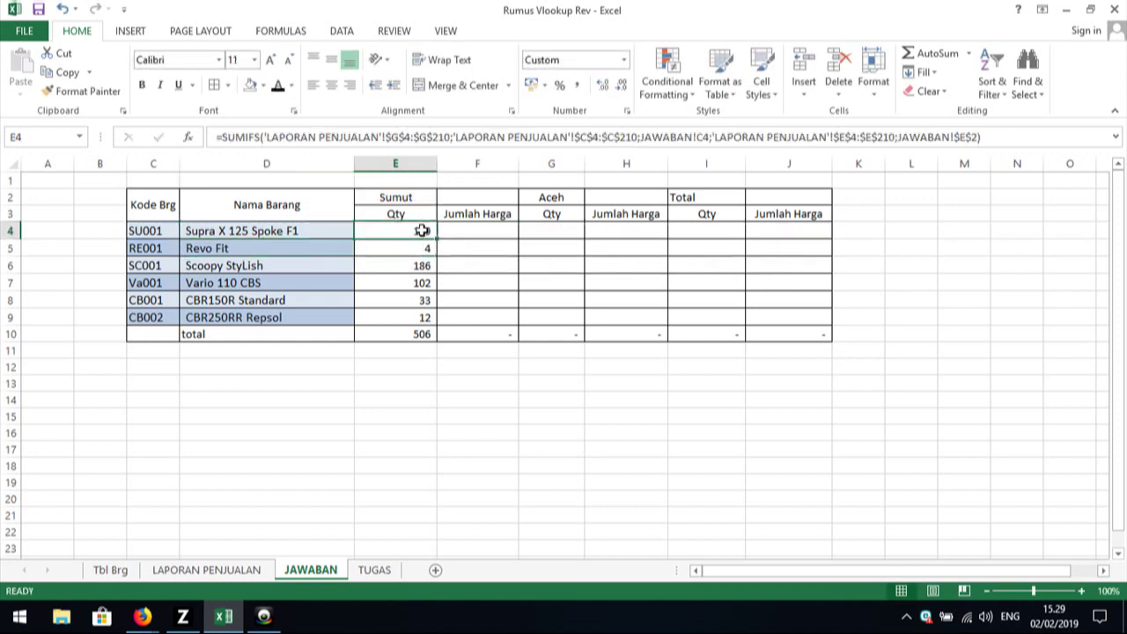
key("Left")
key("Right")
left_click(471, 232)
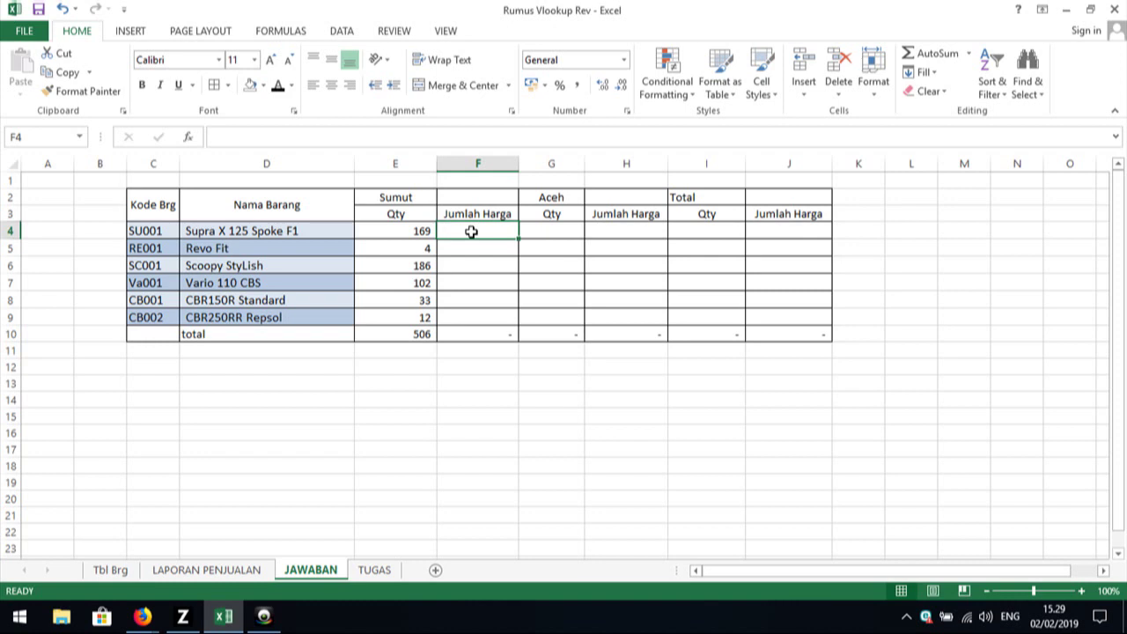
- Start =SUMIFS in F4 summing 'LAPORAN PENJUALAN'!$I$4:$I$210 with $C$4:$C$210 as criteria range
type("=s")
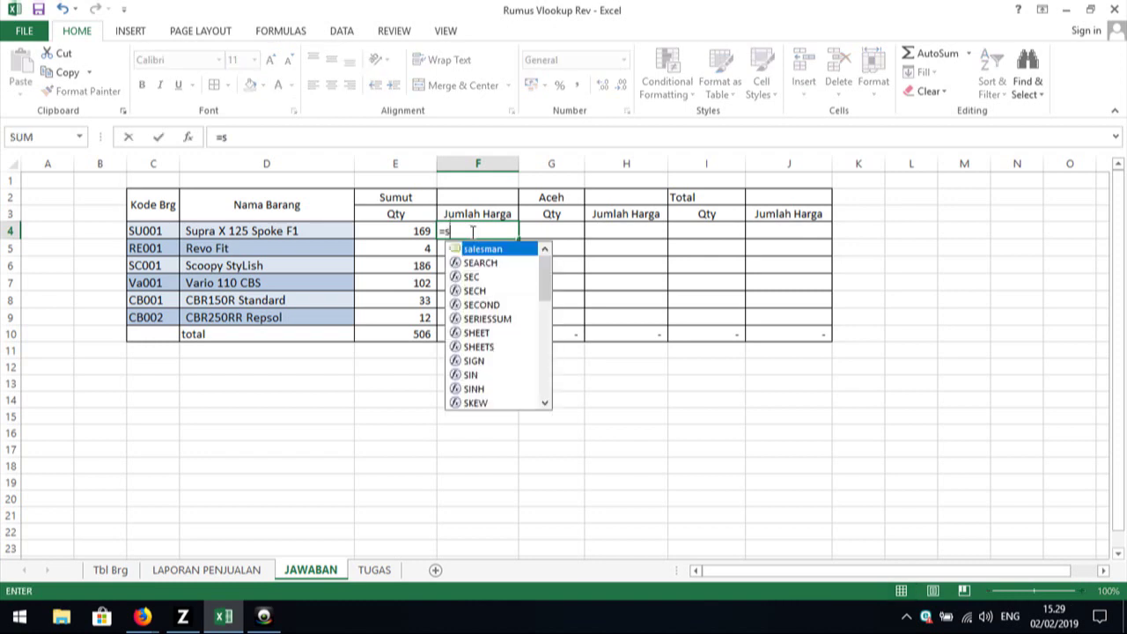
type("umifs")
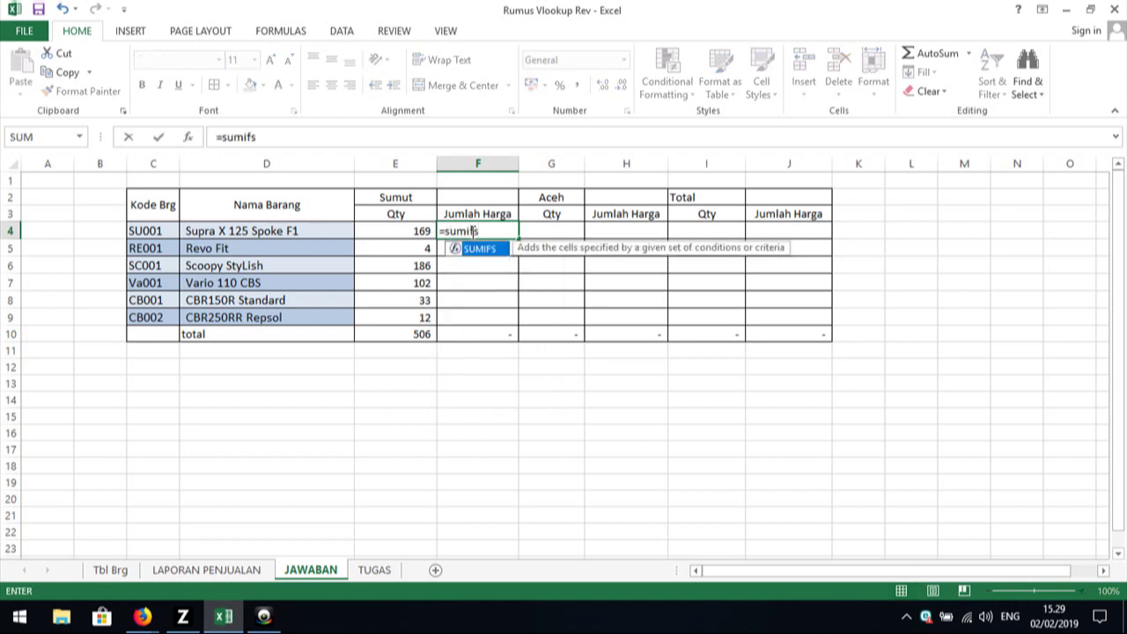
type("(")
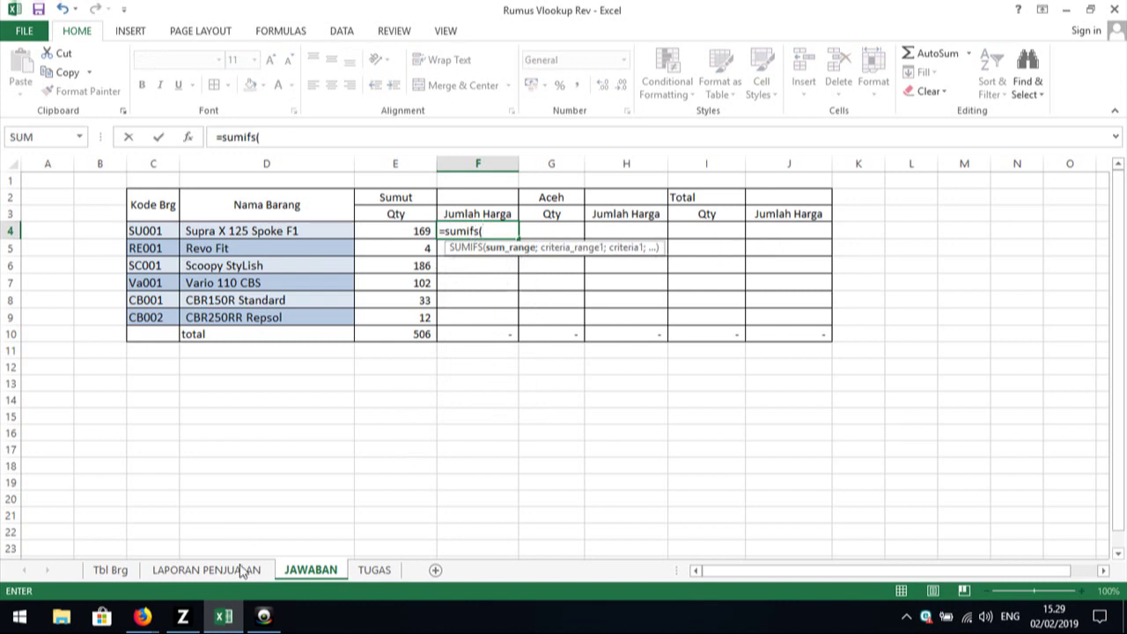
left_click(243, 571)
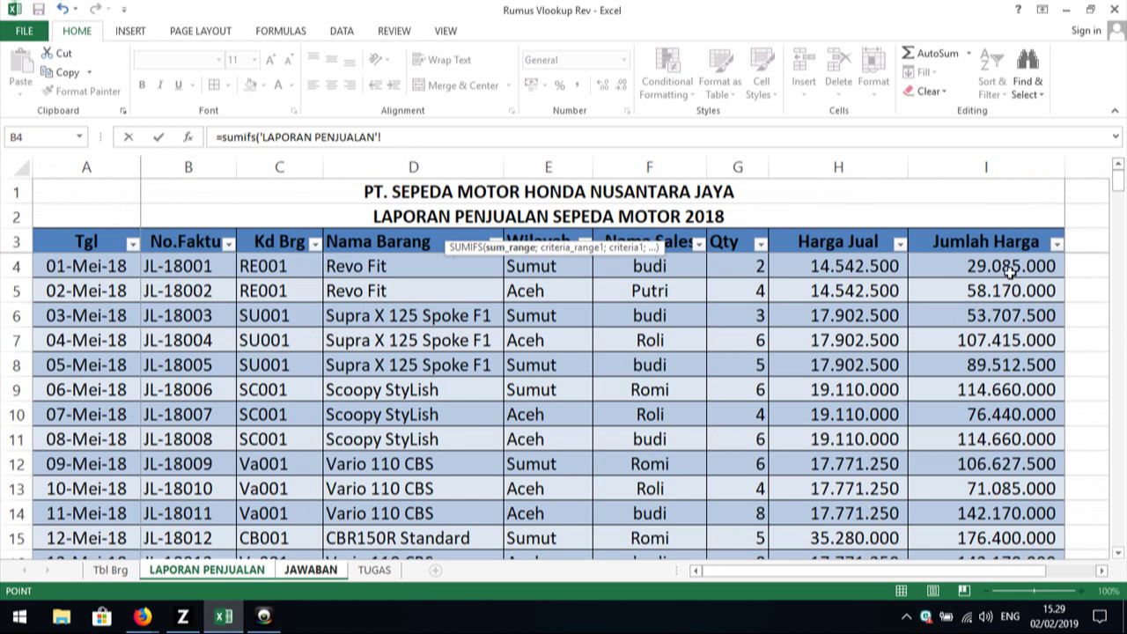
mouse_move(1007, 266)
left_mouse_down()
mouse_move(861, 631)
mouse_move(1045, 628)
mouse_move(1013, 627)
left_mouse_up()
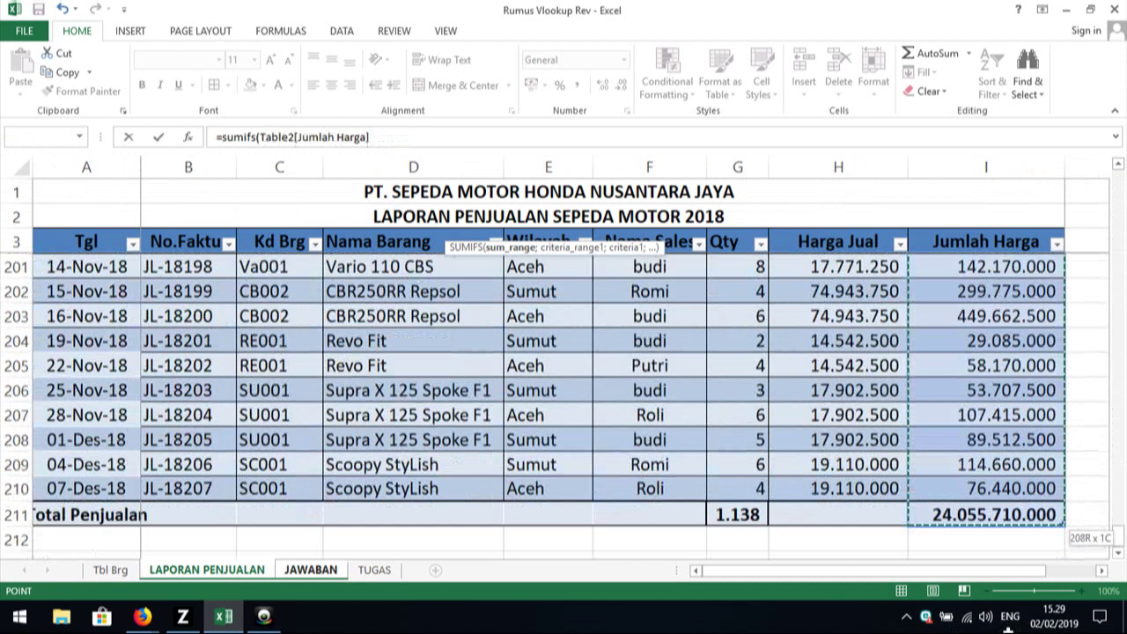
left_click_drag(1013, 627, 1002, 478)
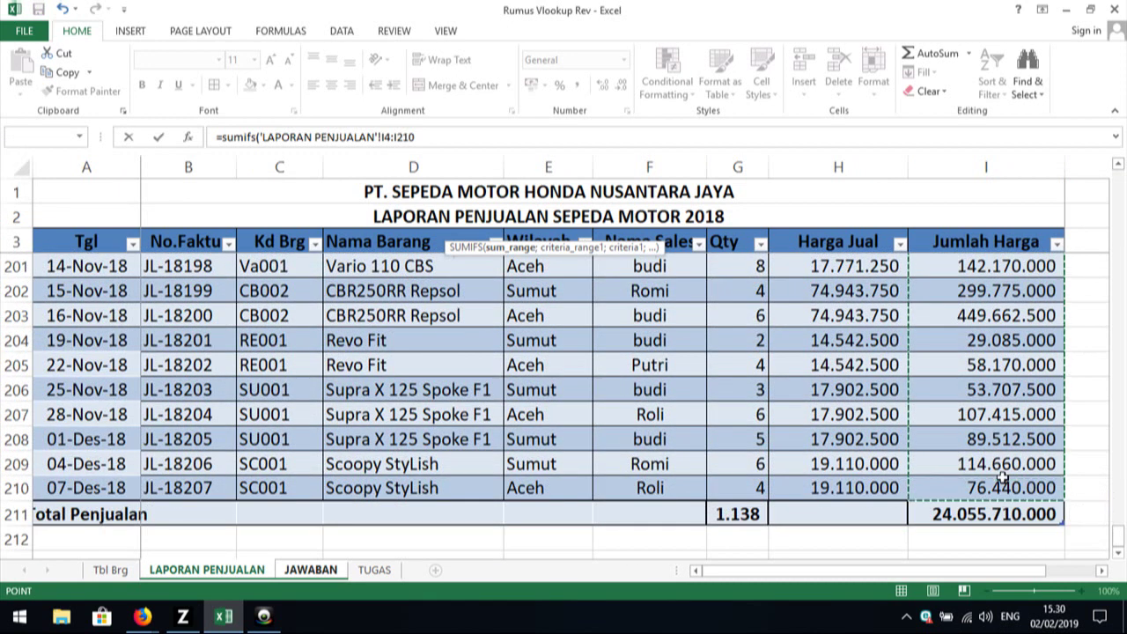
key("F4")
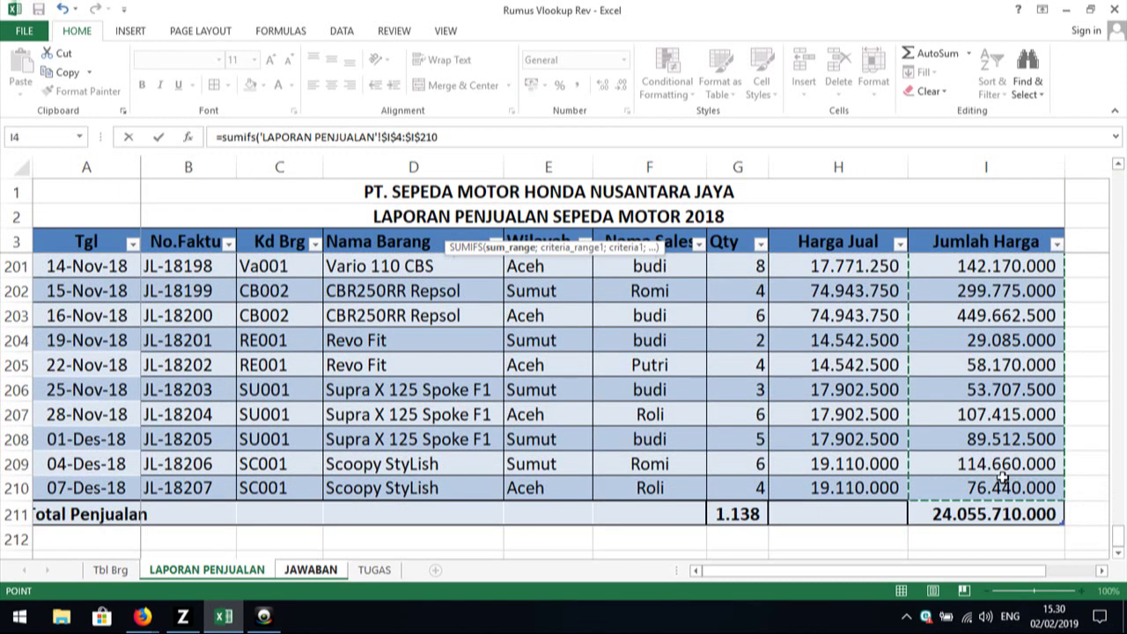
type(";;")
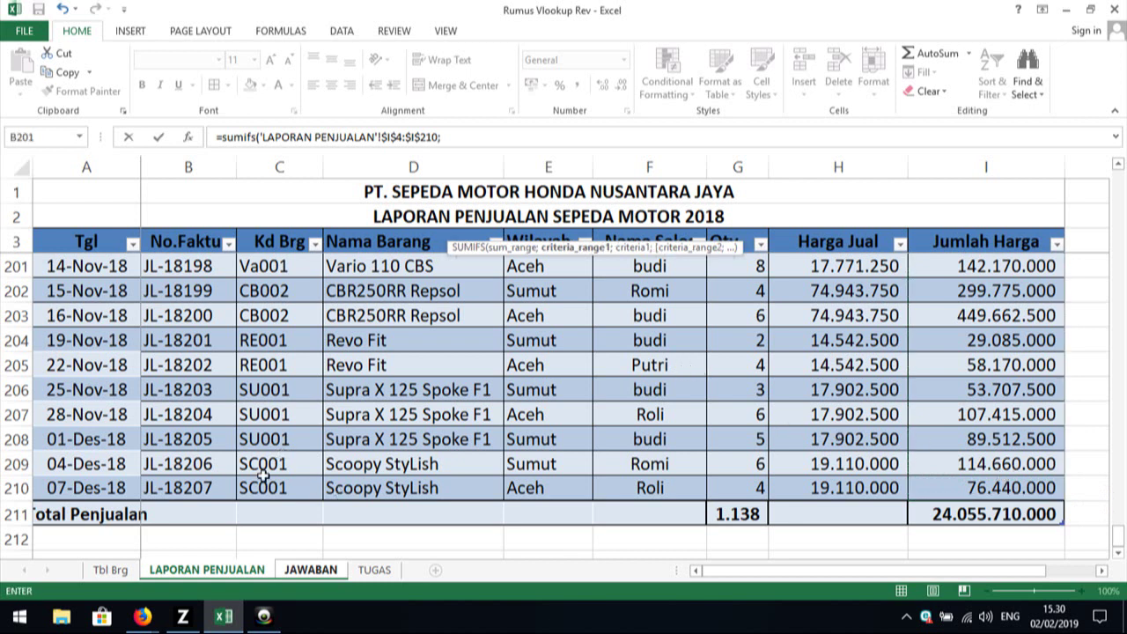
left_click_drag(263, 487, 198, 3)
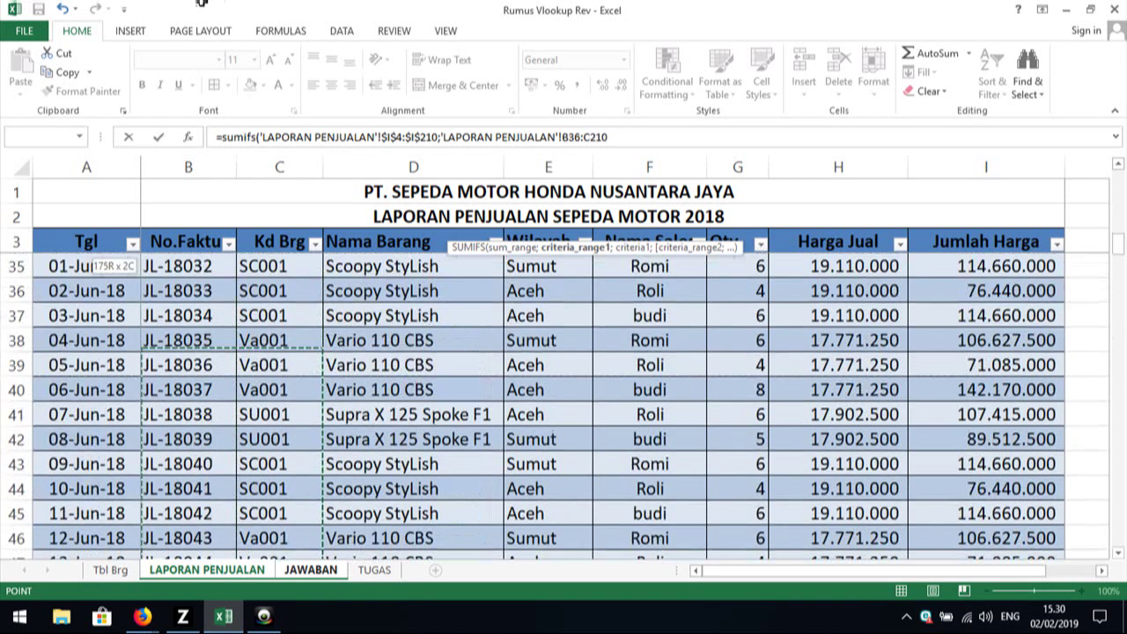
mouse_move(198, 3)
left_mouse_down()
mouse_move(219, 3)
mouse_move(274, 279)
mouse_move(275, 269)
left_mouse_up()
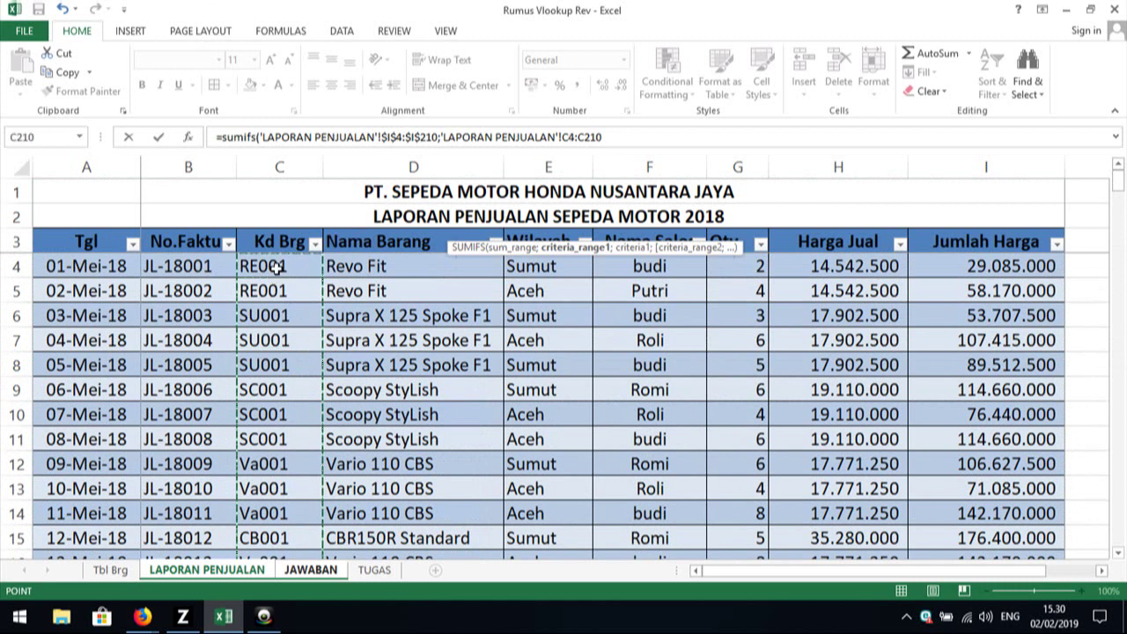
key("F4")
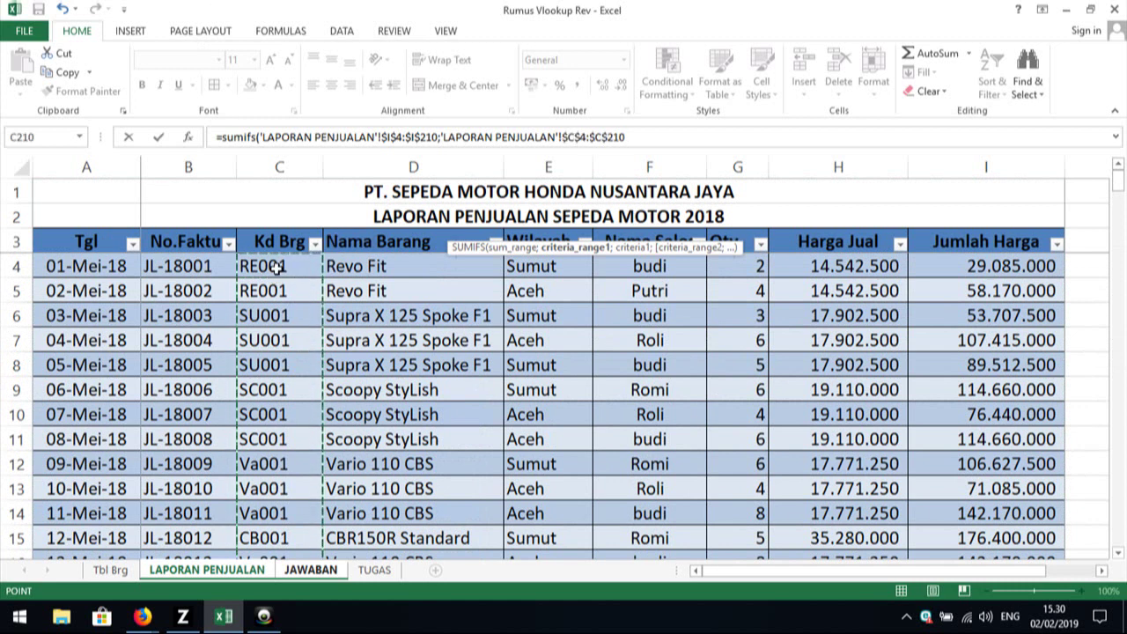
- Use JAWABAN C4 as the first criterion and Wilayah $E$4:$E$210 as the second criteria range
type(";")
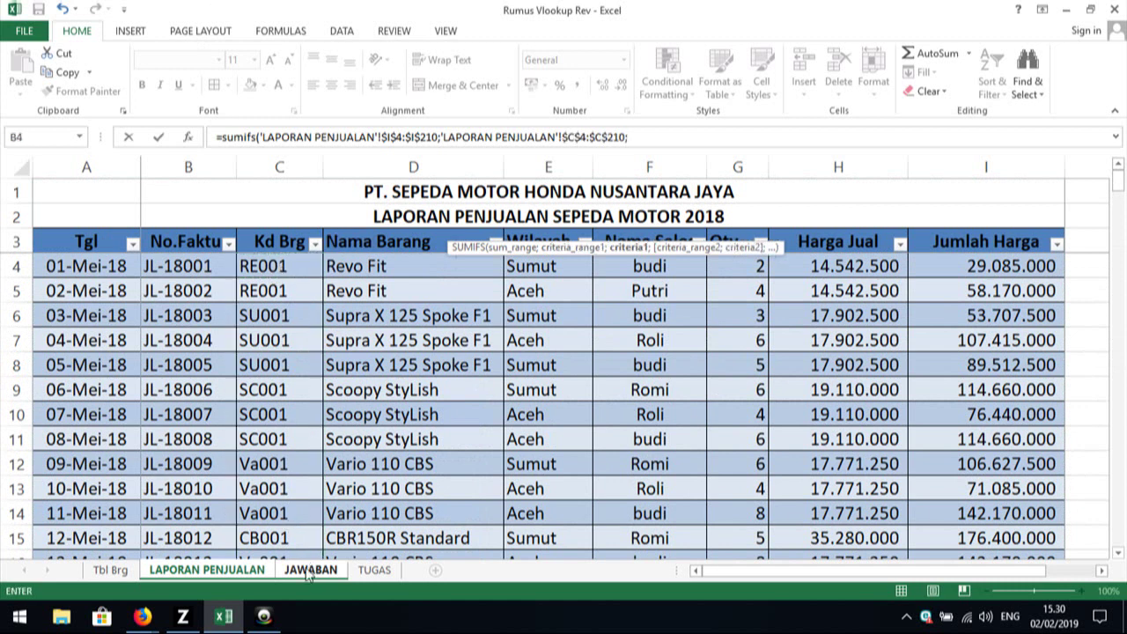
left_click(308, 571)
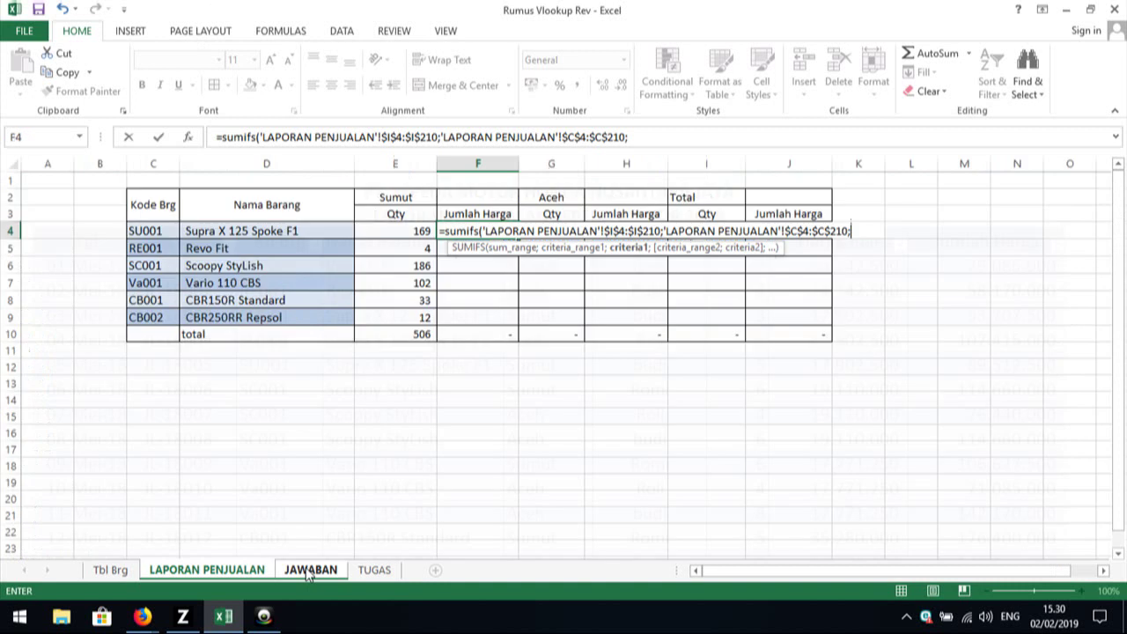
left_click(154, 231)
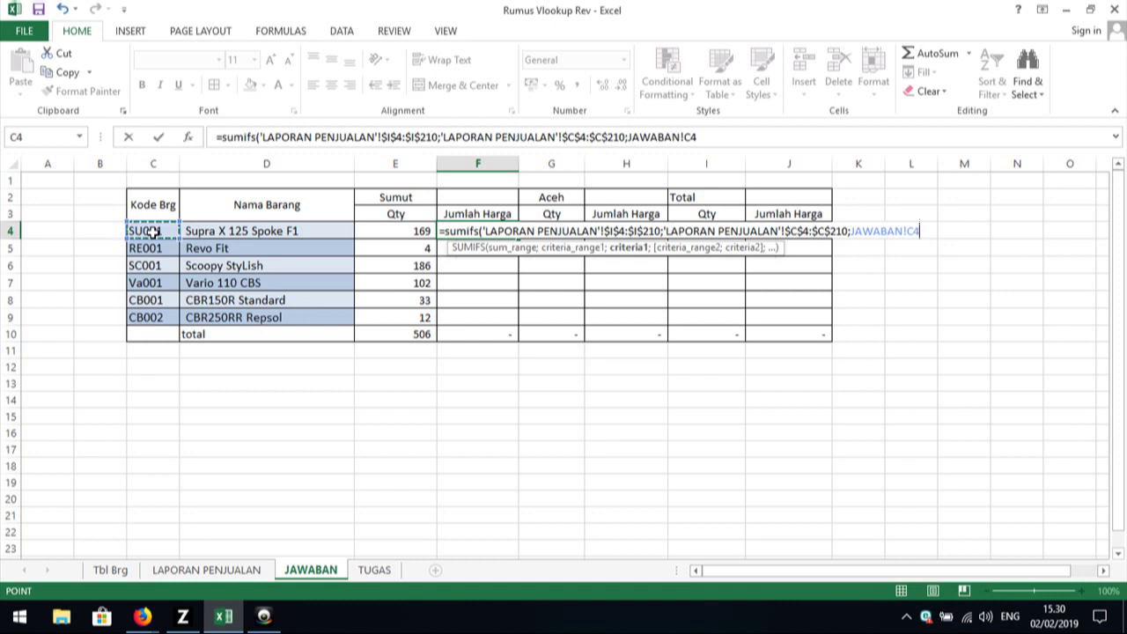
type(";")
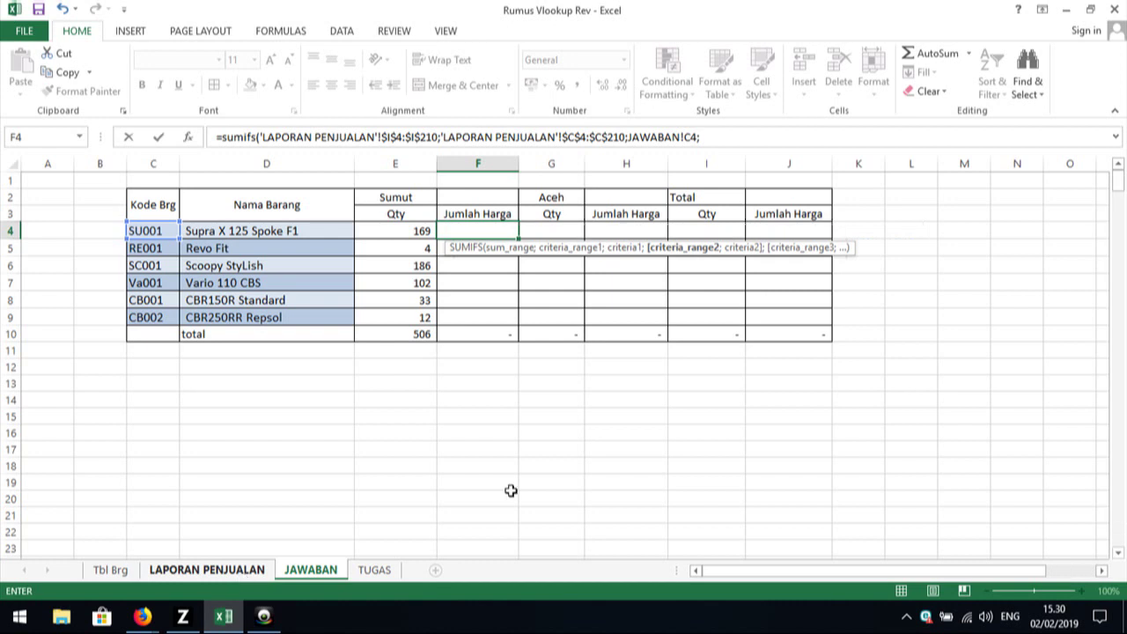
left_click(239, 568)
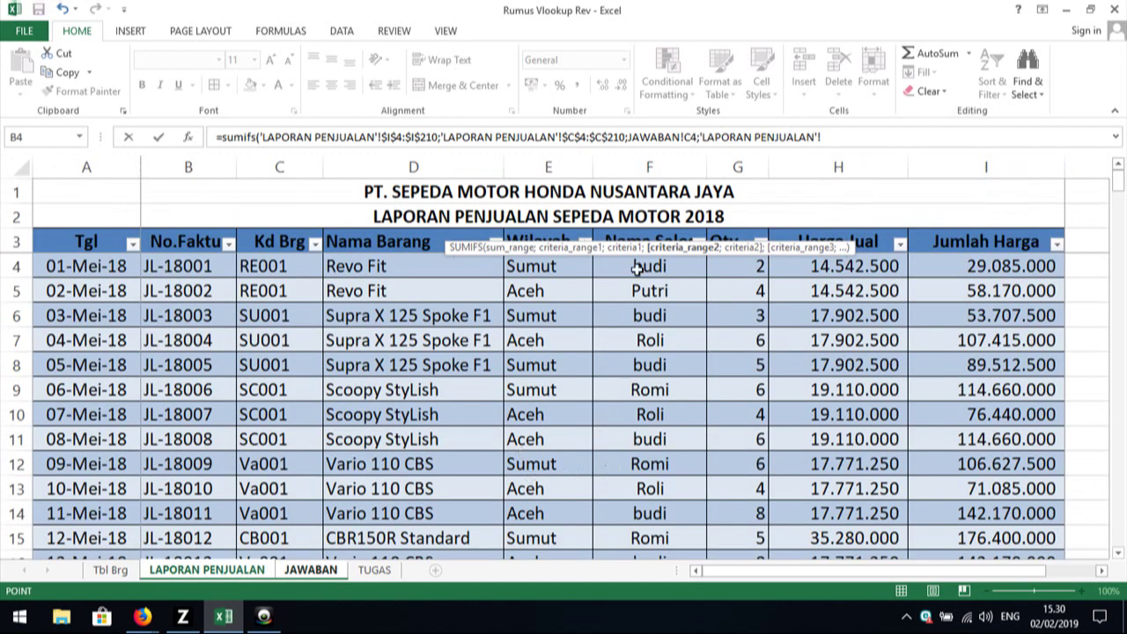
left_click(582, 261)
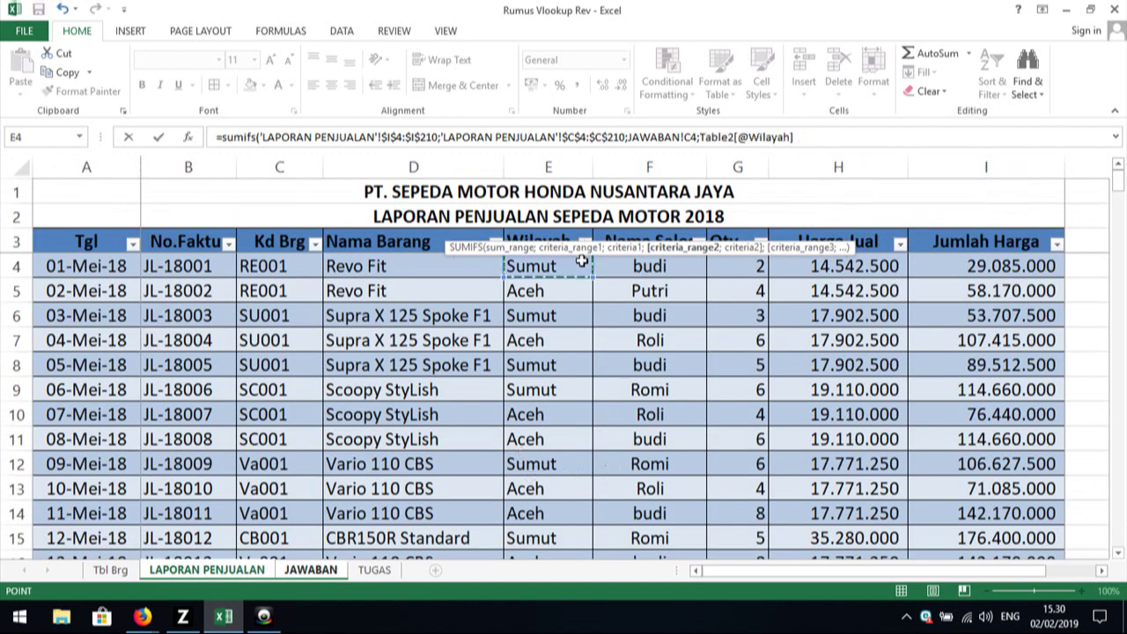
mouse_move(582, 262)
left_mouse_down()
mouse_move(435, 629)
mouse_move(418, 631)
mouse_move(553, 482)
left_mouse_up()
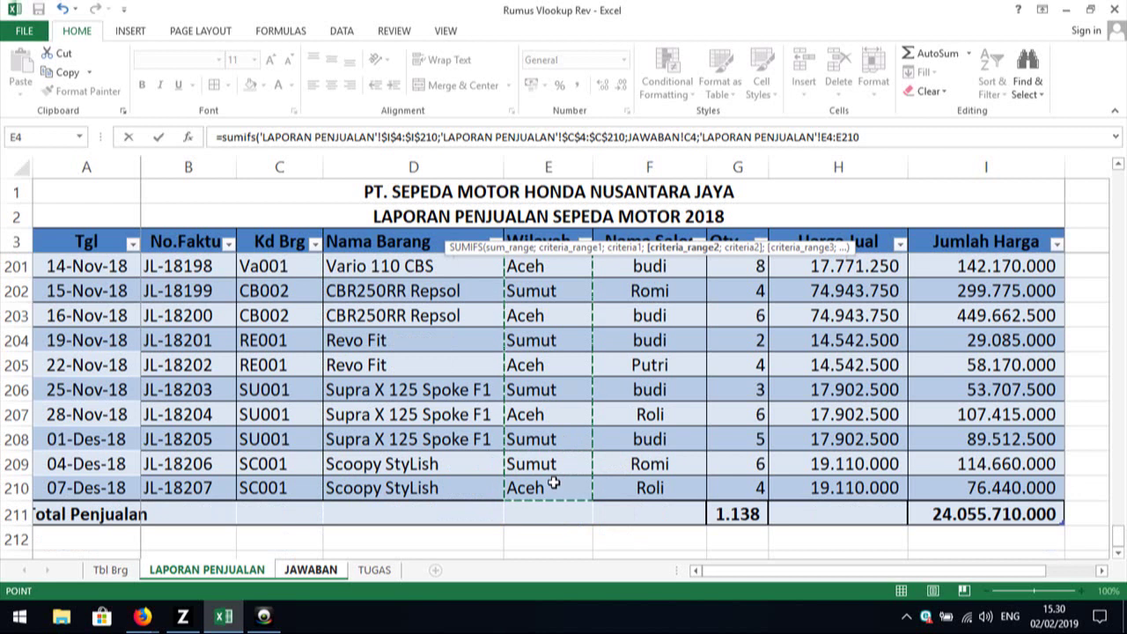
key("F4")
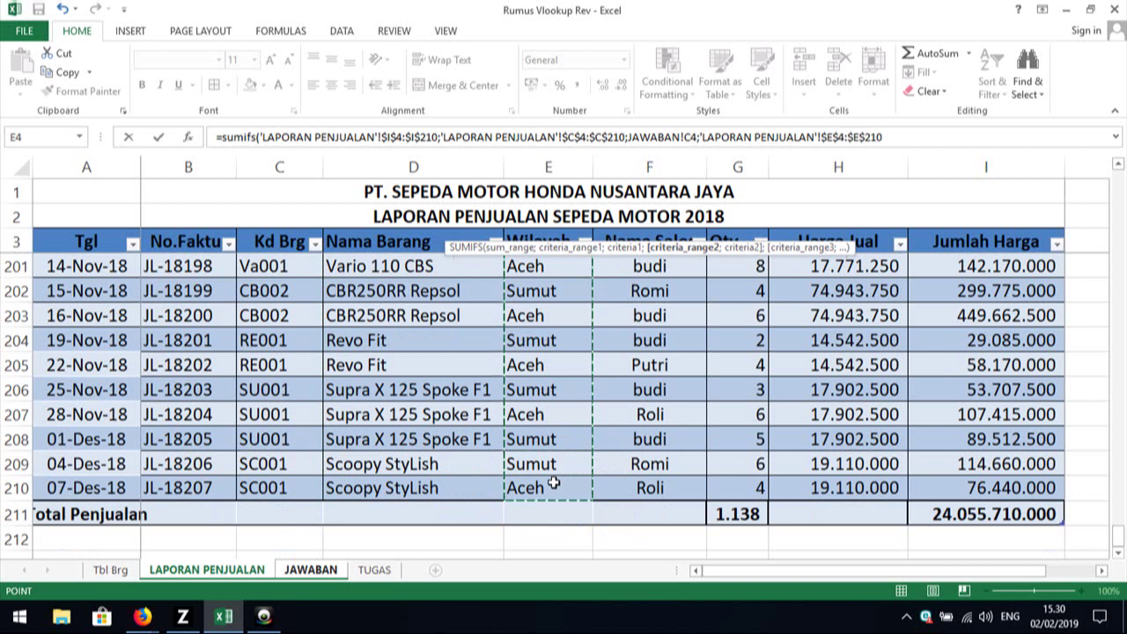
type(";")
left_click(338, 573)
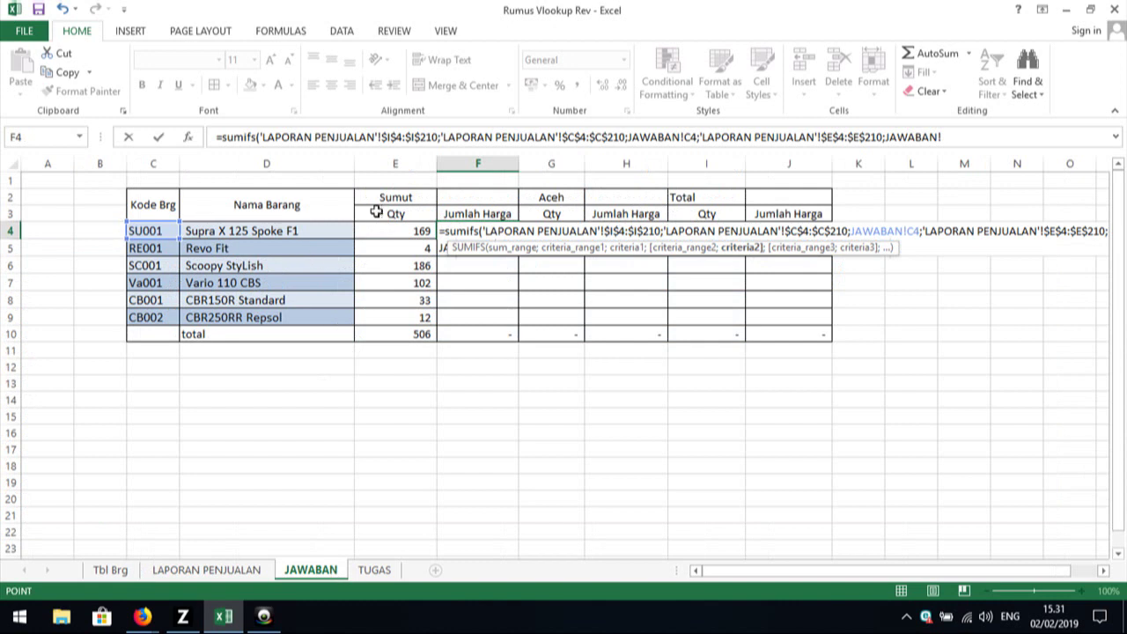
left_click(400, 196)
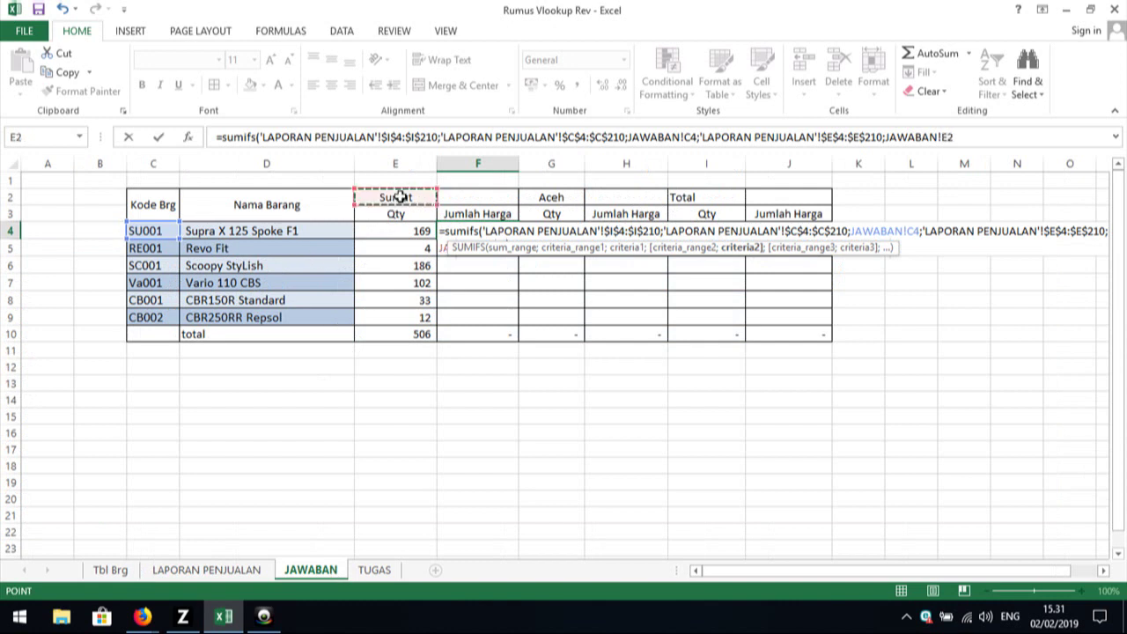
key("F4")
key("Return")
- Apply thousands separators to F4, fill it down to F9, and AutoFit column F
left_click(505, 231)
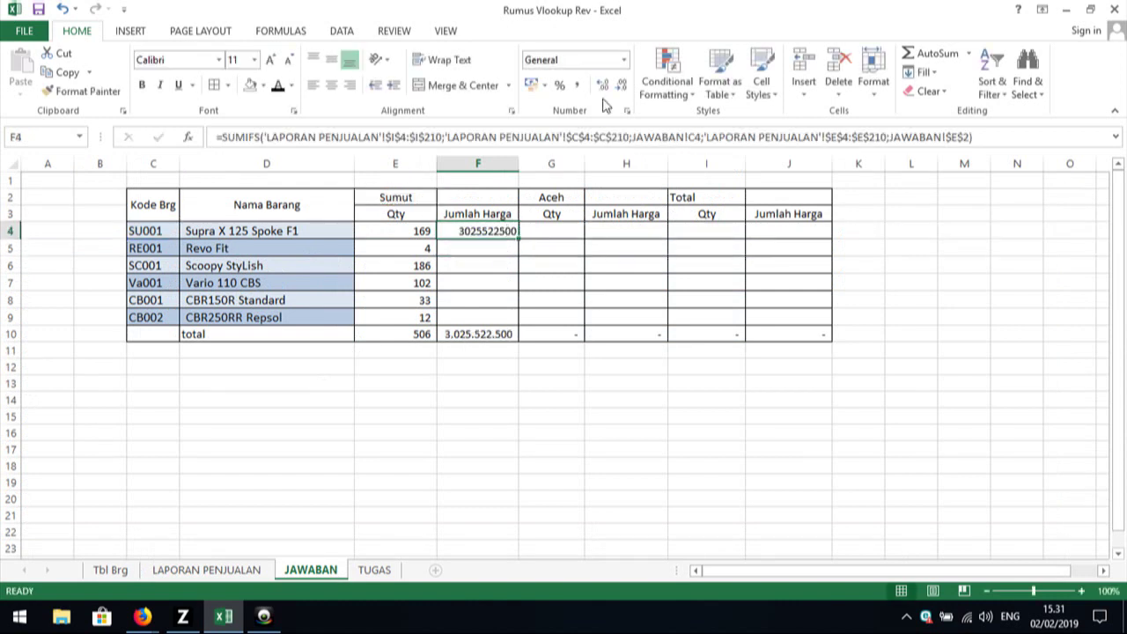
left_click(577, 84)
left_click(493, 281)
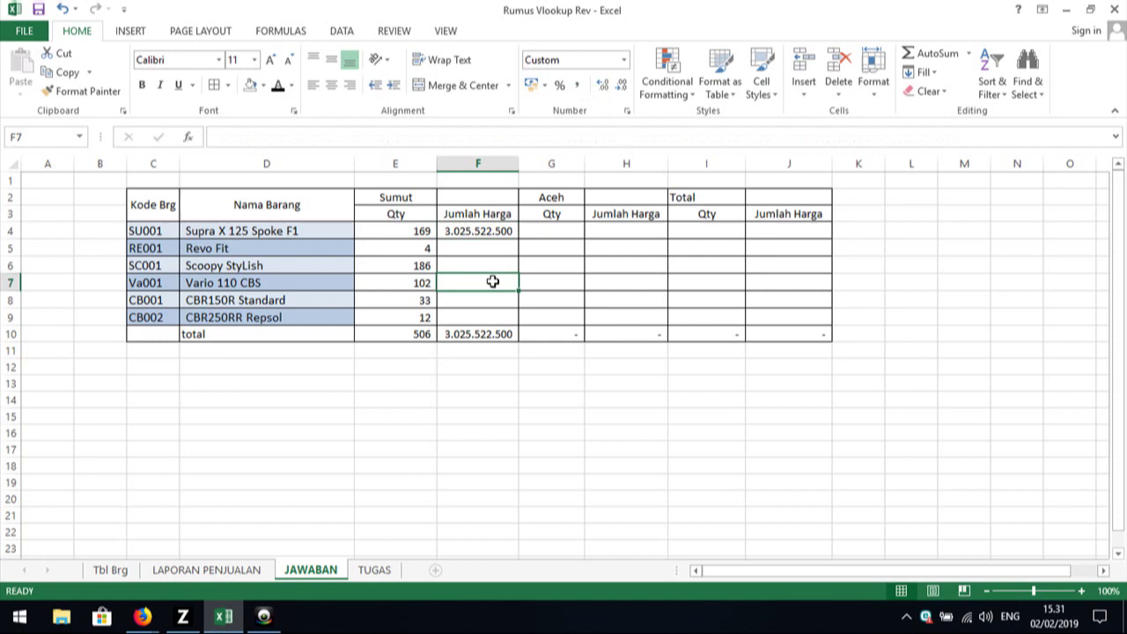
left_click(510, 233)
left_click_drag(520, 238, 504, 327)
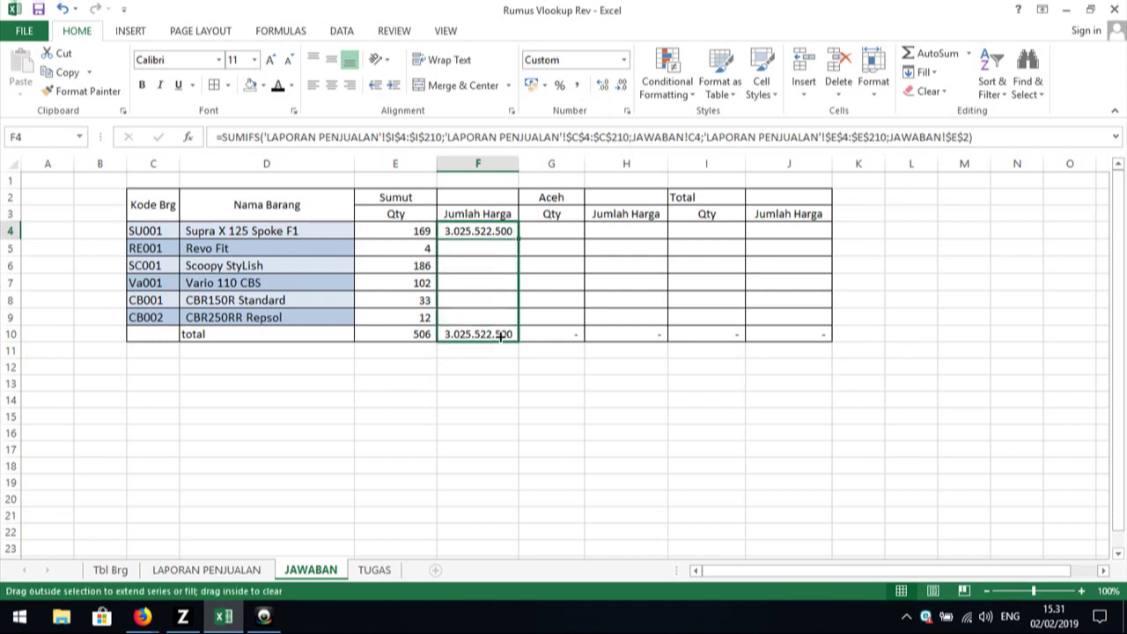
double_click(519, 164)
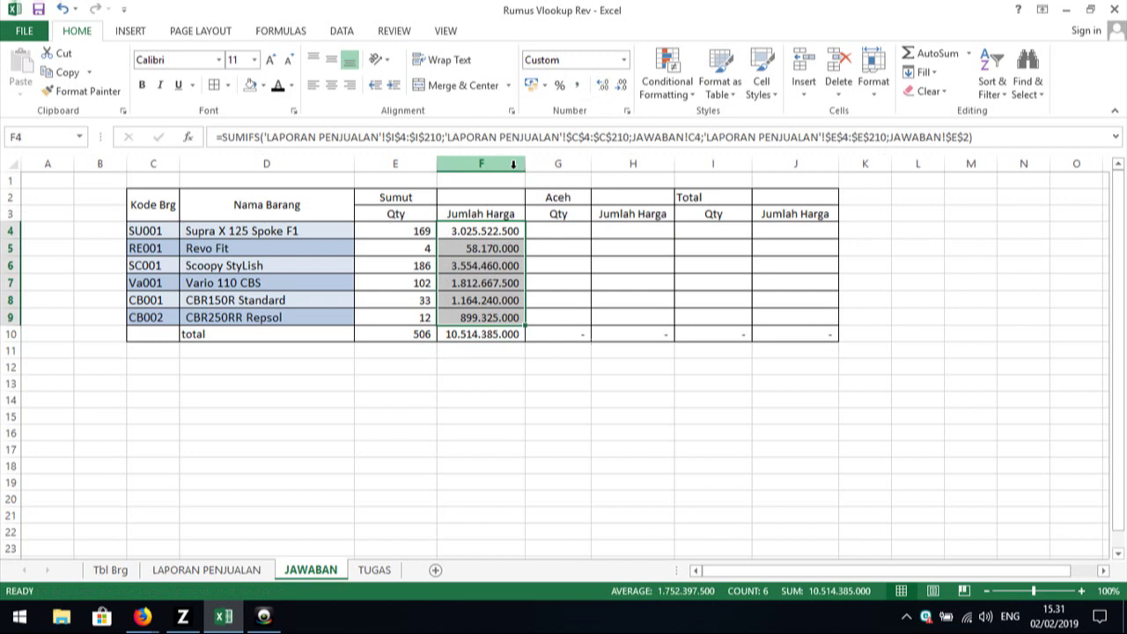
left_click(475, 349)
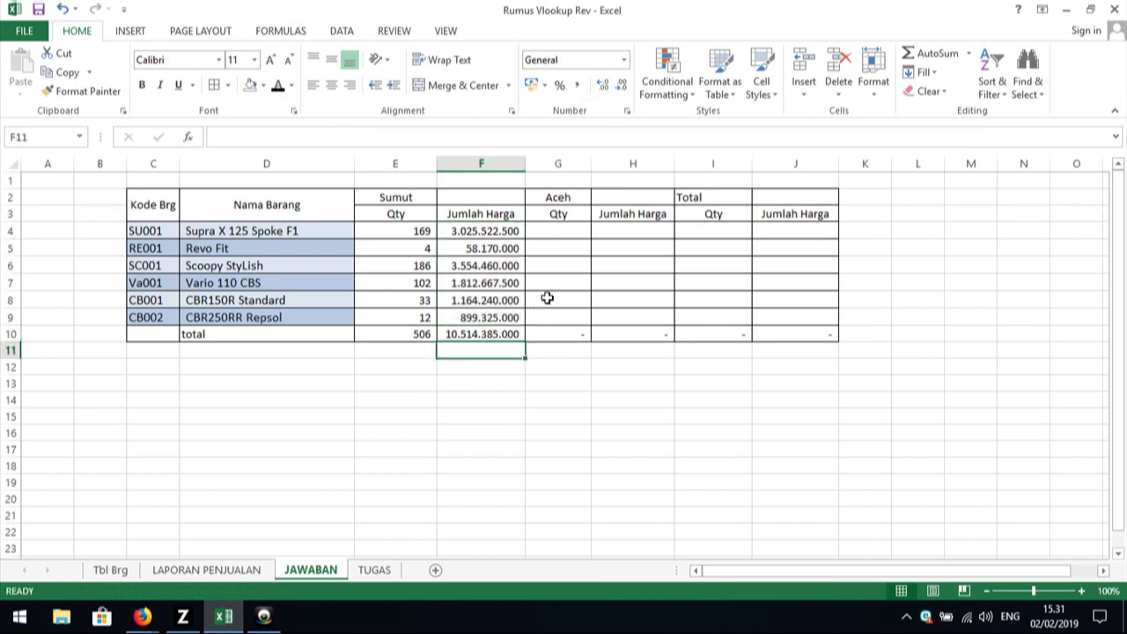
- Compare the row-4 formulas in the Sumut and Aceh cells
left_click(561, 227)
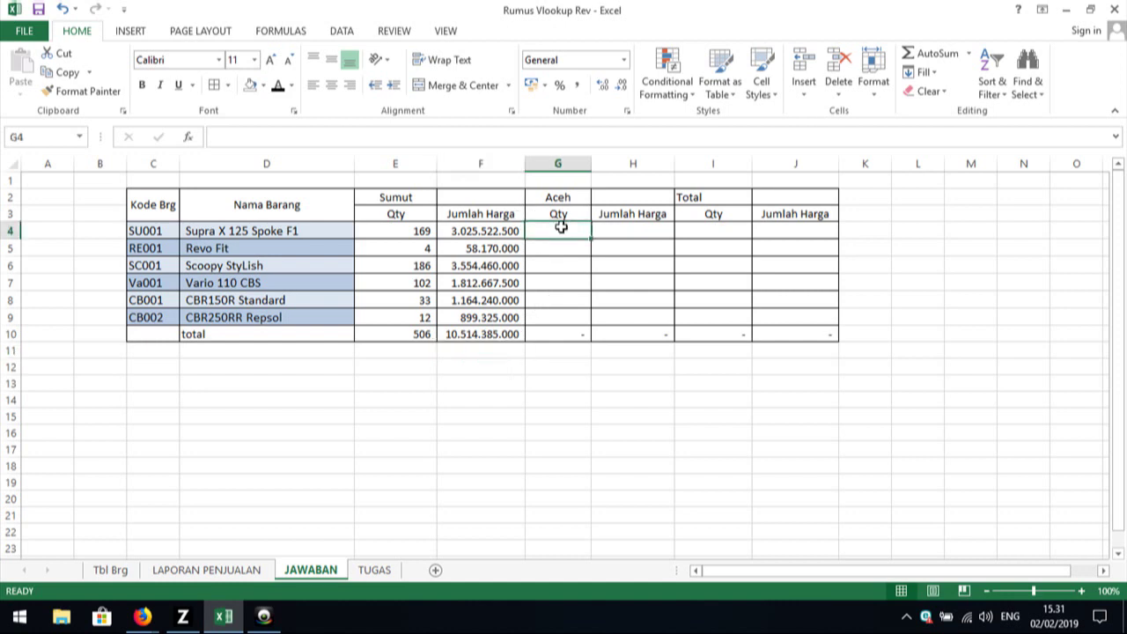
key("Left")
key("Left")
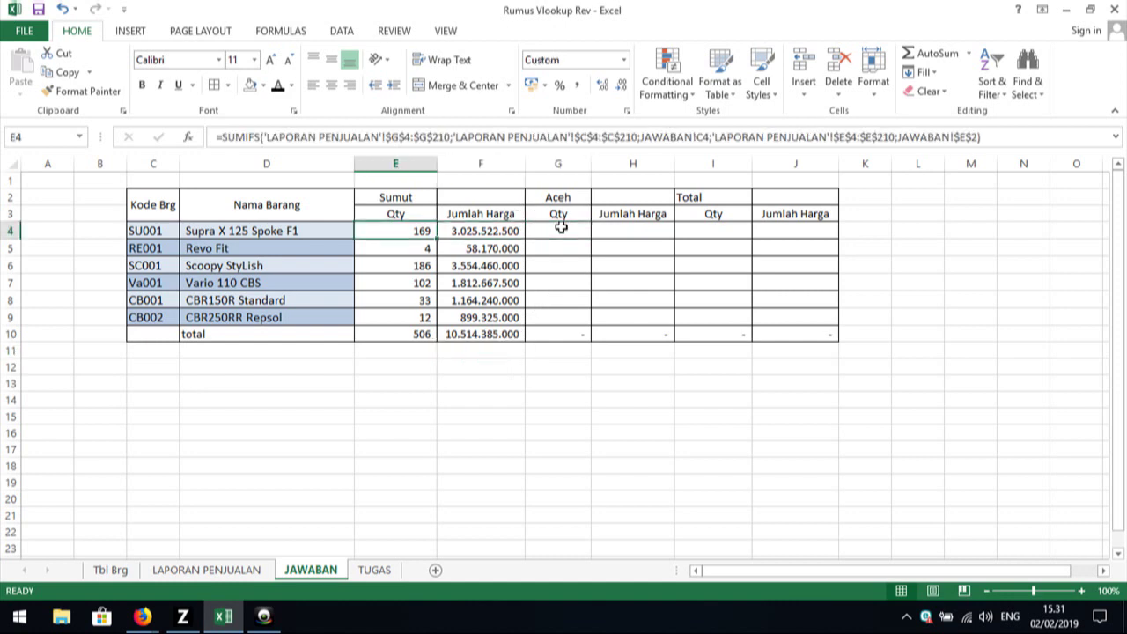
key("Left")
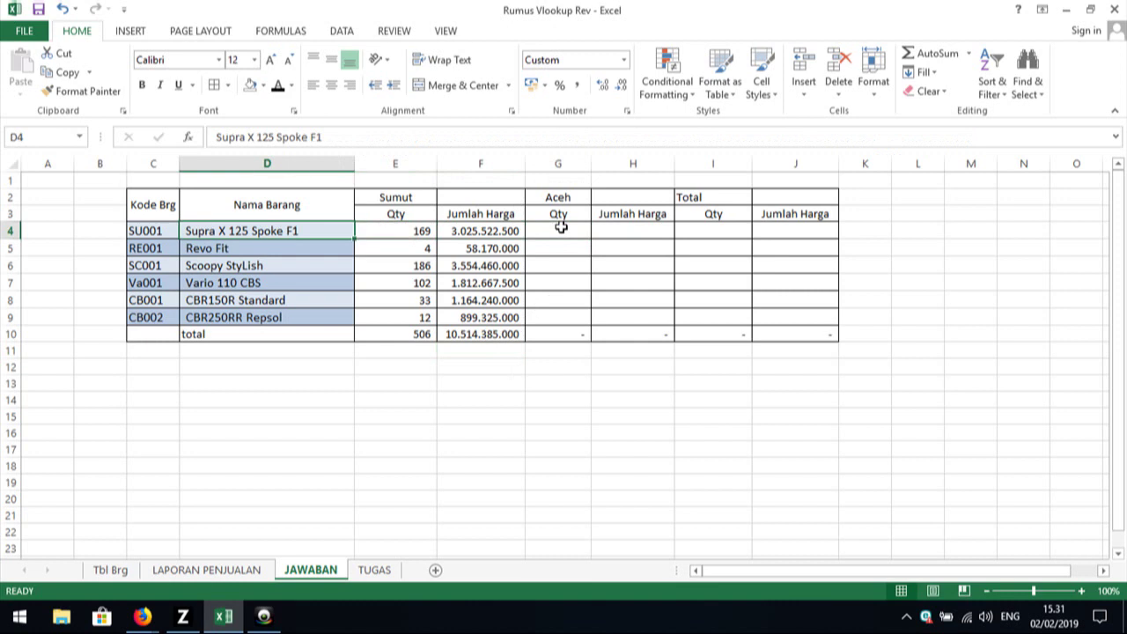
key("Right")
key("Right")
key("Right")
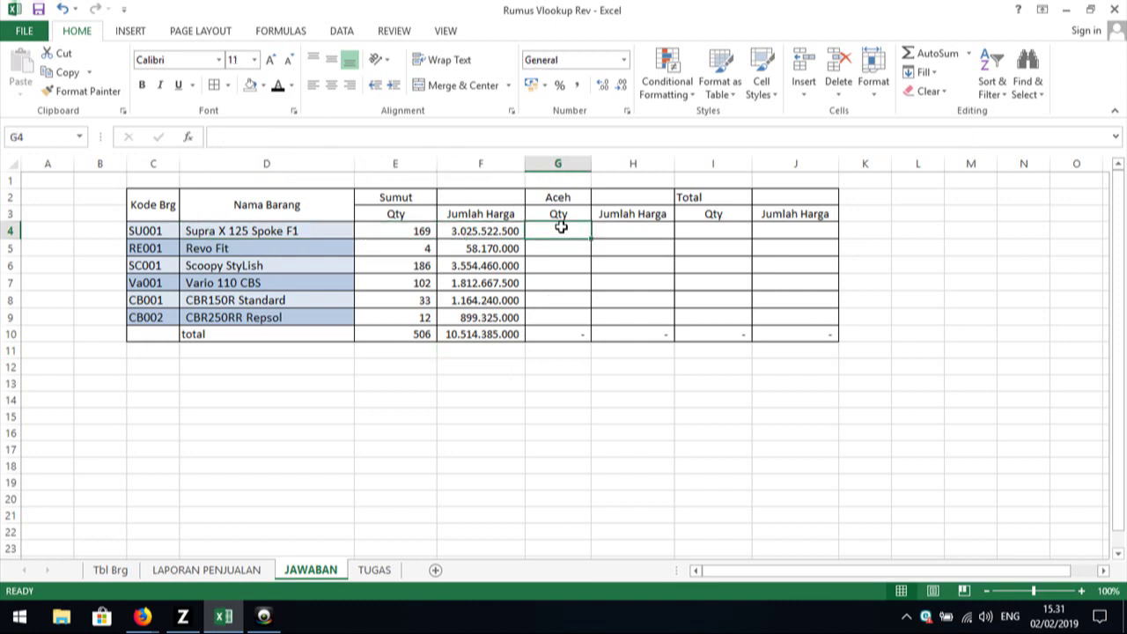
key("Left")
key("Left")
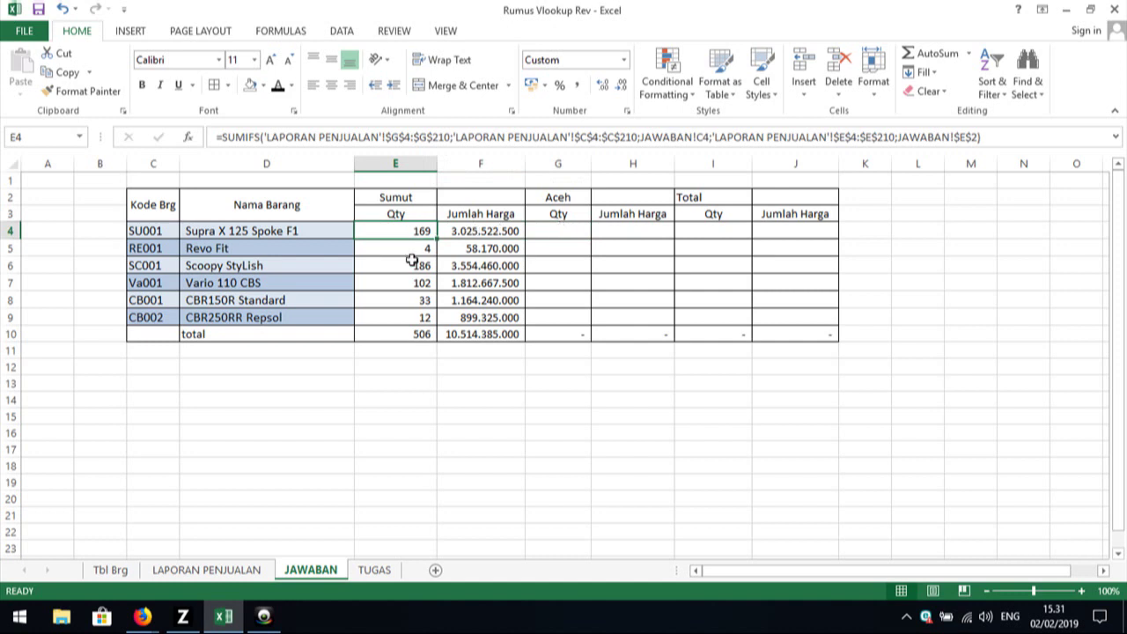
- Cut SU001's Sumut formulas from E4:F4 and paste them into Aceh cells G4:H4
left_click_drag(434, 230, 456, 230)
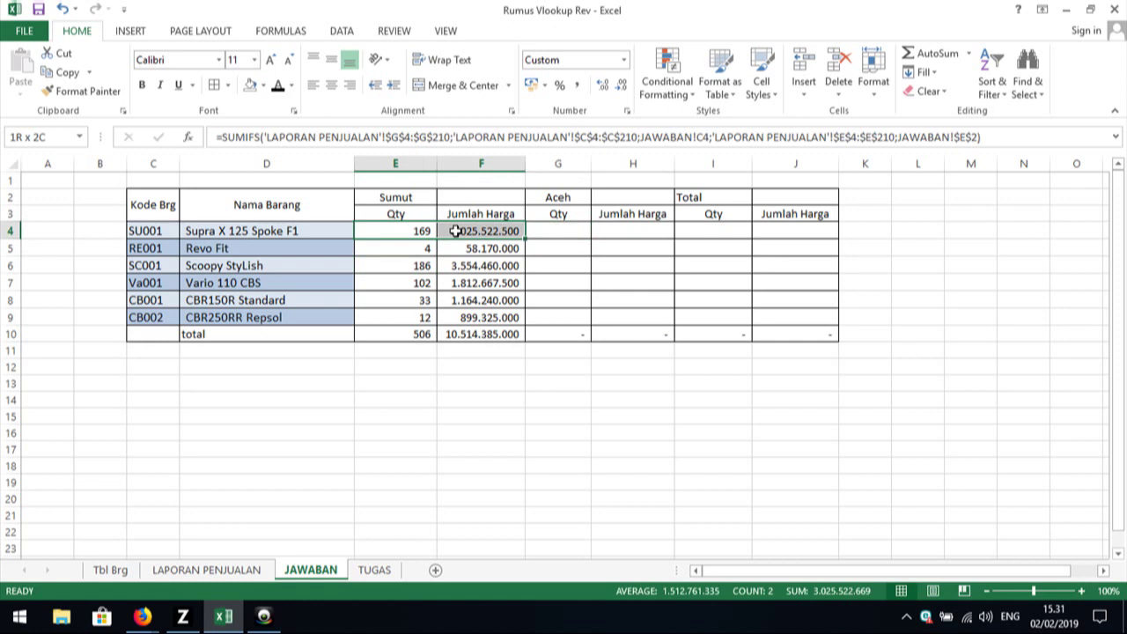
right_click(456, 230)
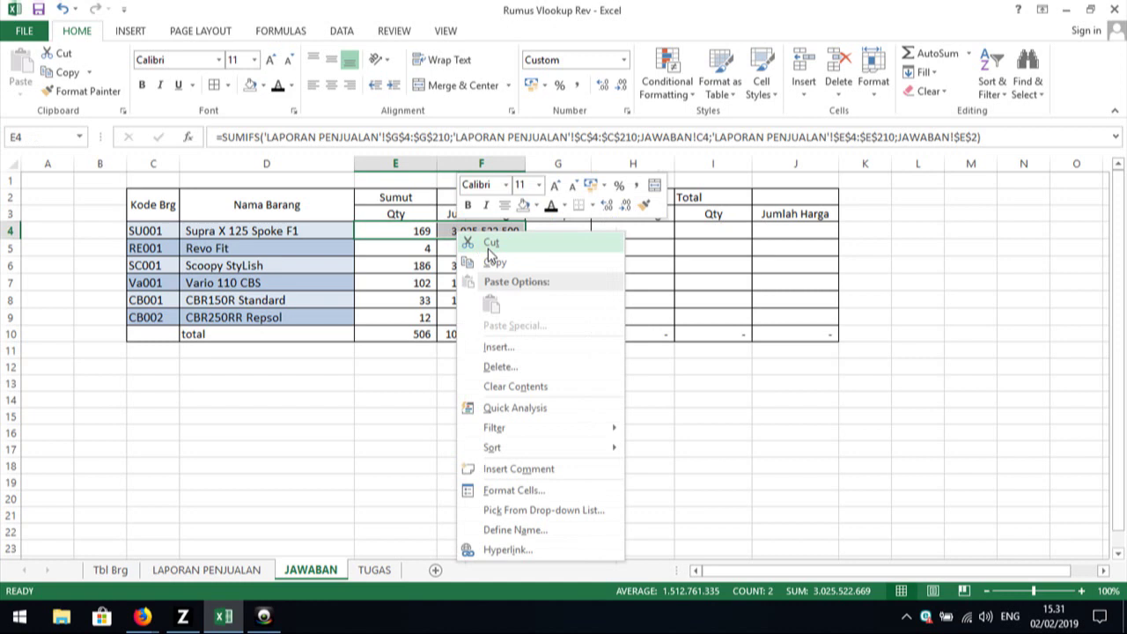
left_click(493, 262)
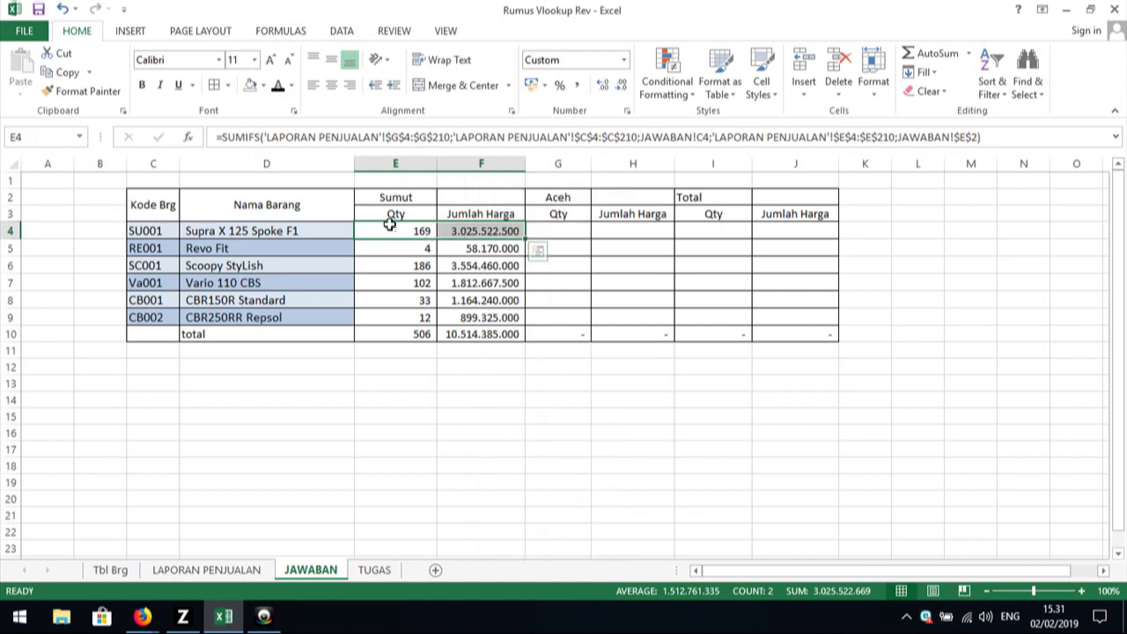
right_click(473, 227)
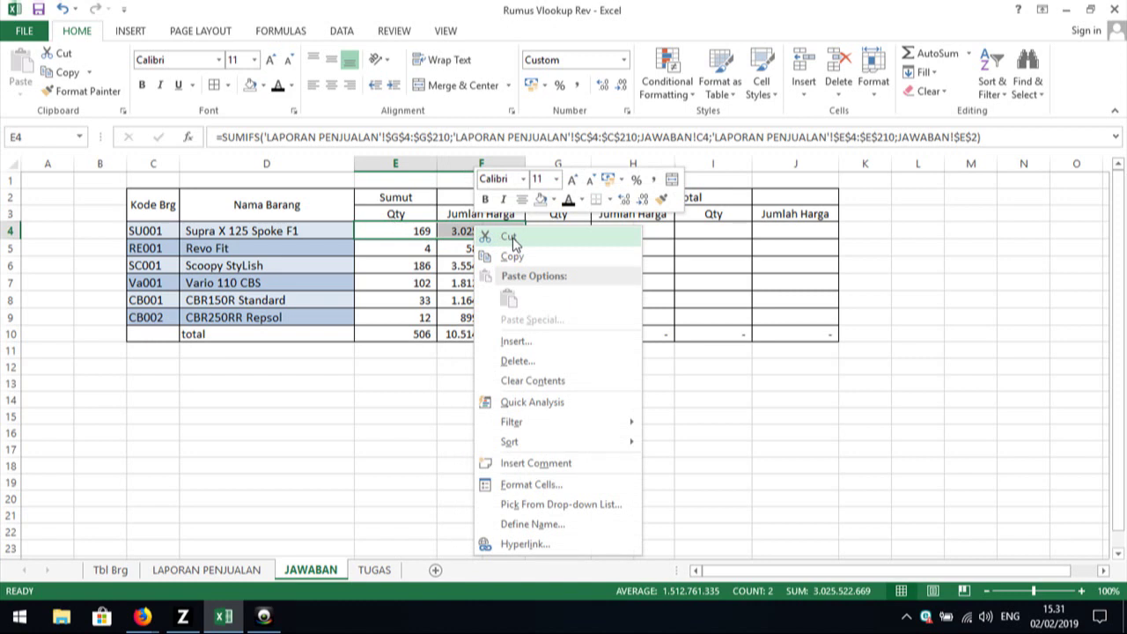
left_click(514, 241)
left_click(554, 230)
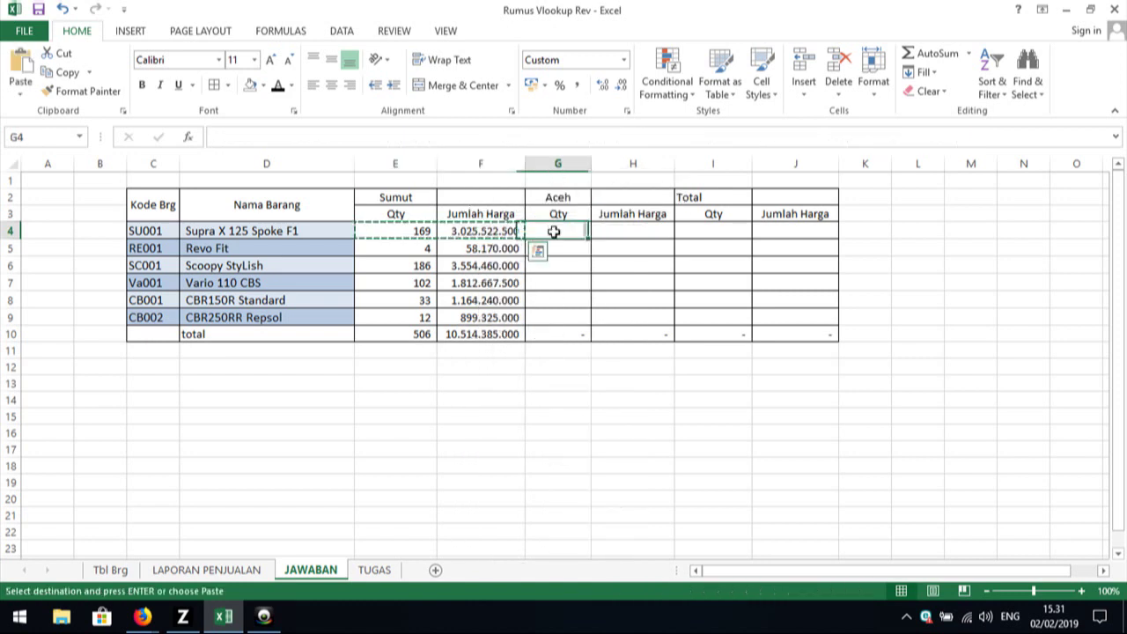
right_click(554, 231)
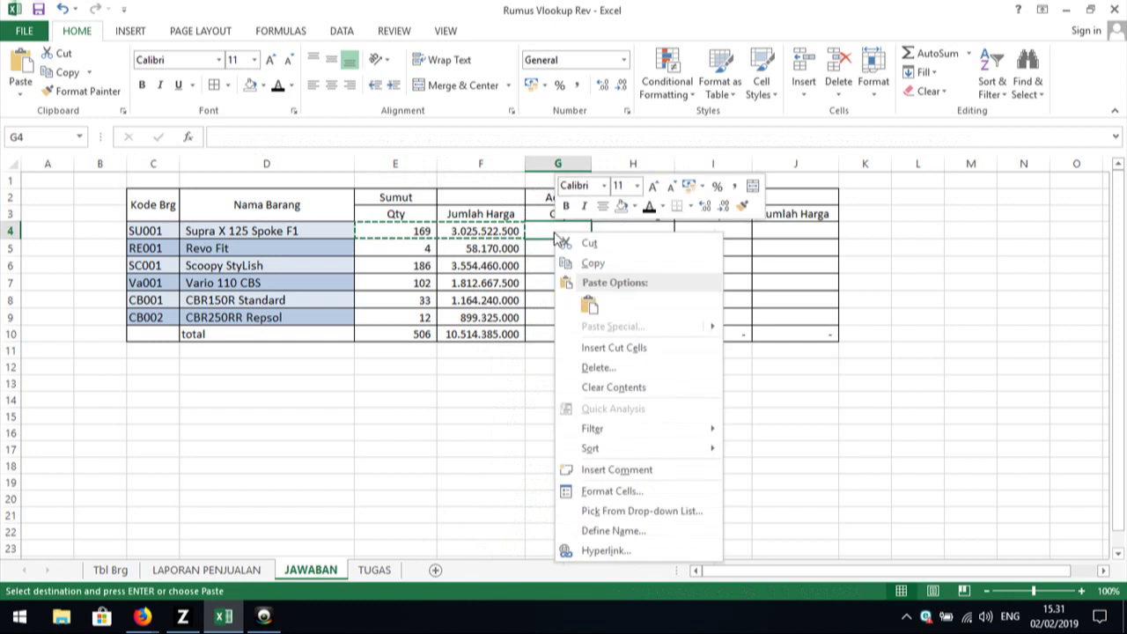
left_click(590, 310)
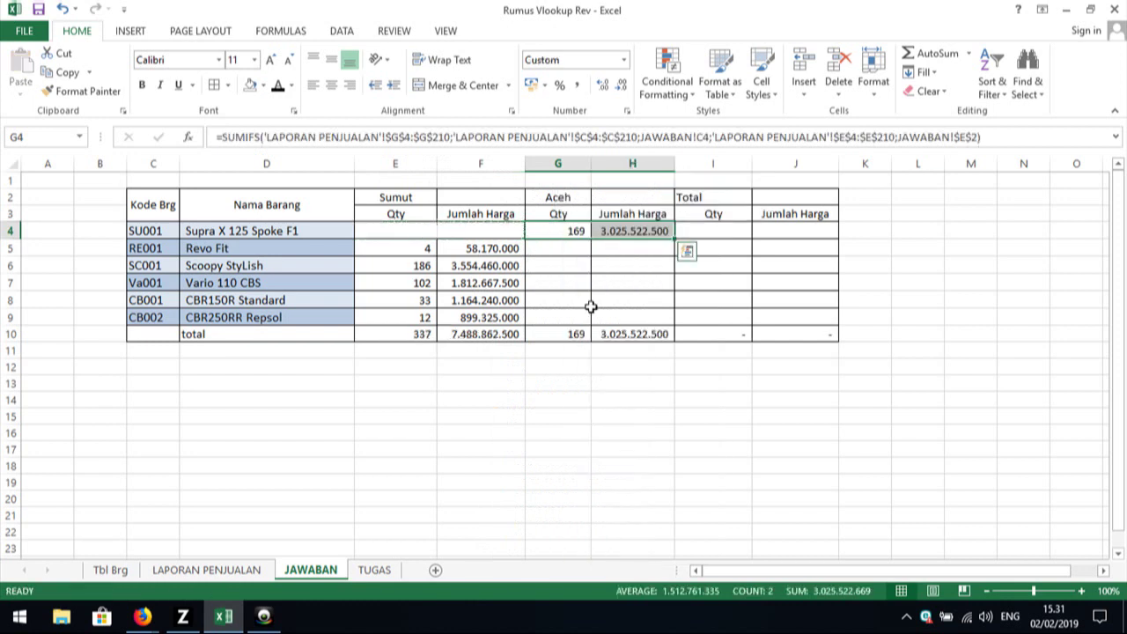
left_click(428, 251)
mouse_move(428, 251)
left_mouse_down()
mouse_move(470, 251)
mouse_move(451, 231)
mouse_move(478, 230)
left_mouse_up()
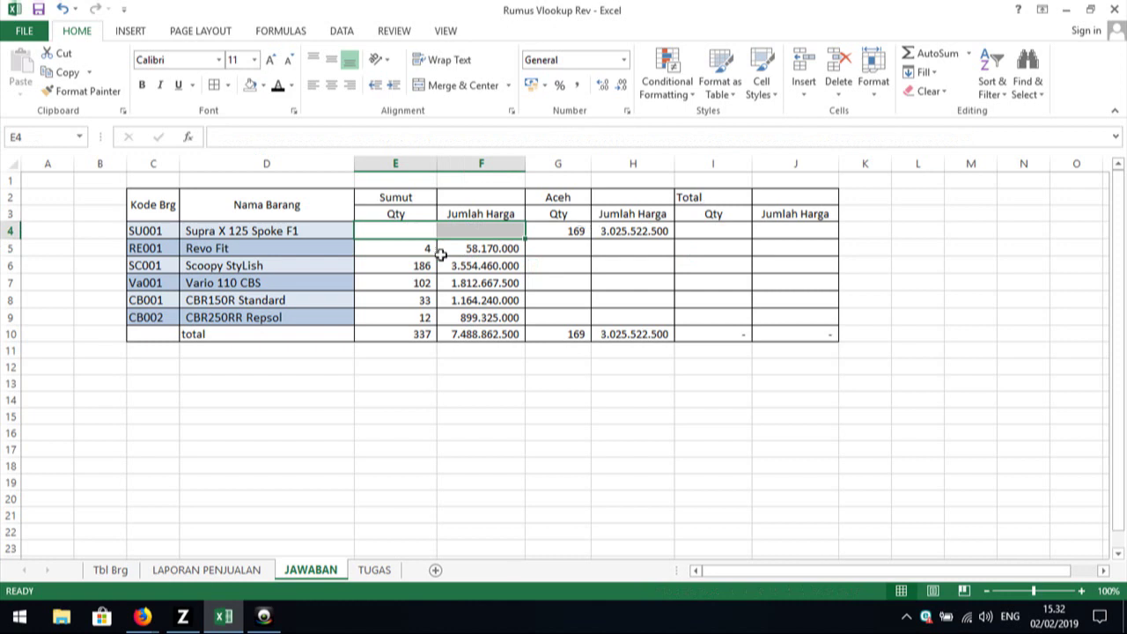
- Paste the Sumut formulas back into E4:F4 and repoint G4's region criterion to the Aceh header G2
mouse_move(431, 250)
left_mouse_down()
mouse_move(497, 249)
mouse_move(529, 234)
left_mouse_up()
key("ctrl+v")
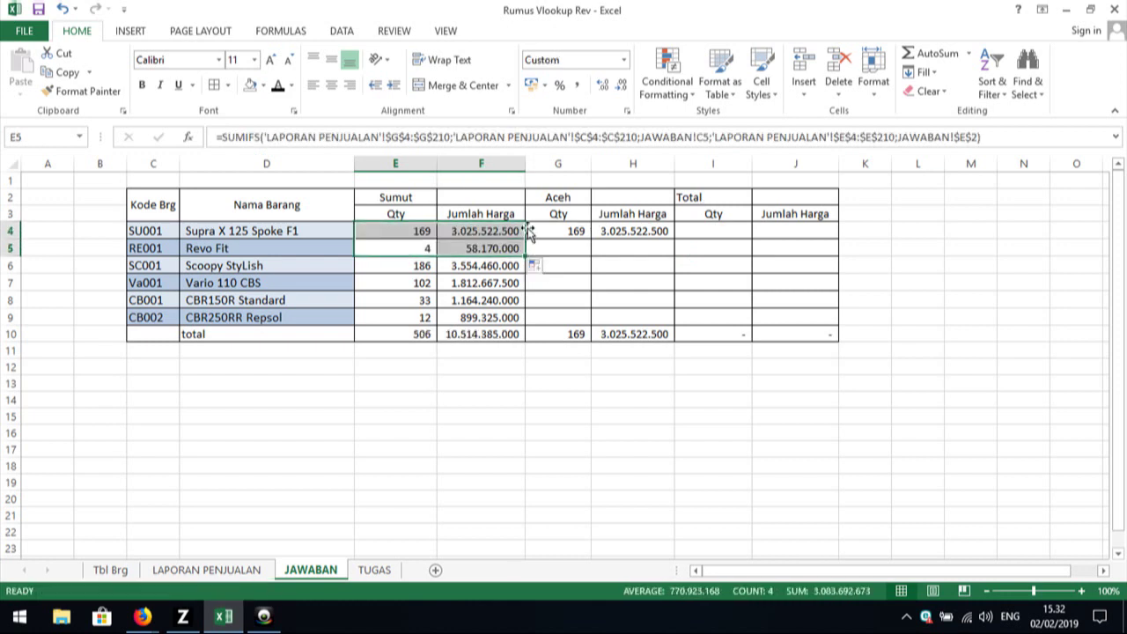
left_click(611, 261)
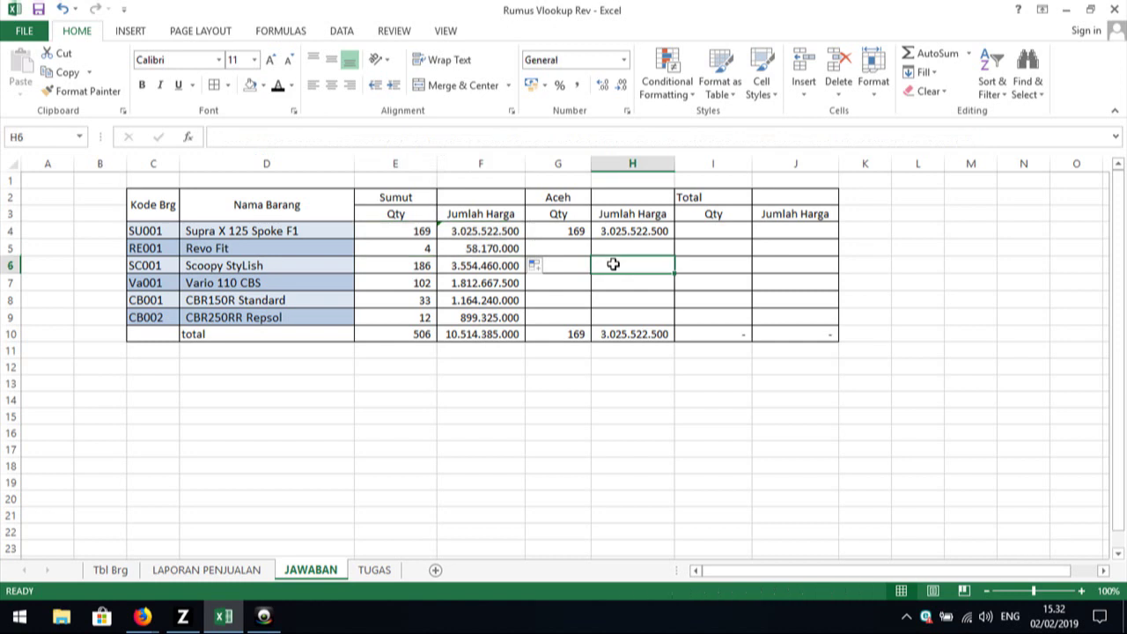
double_click(579, 230)
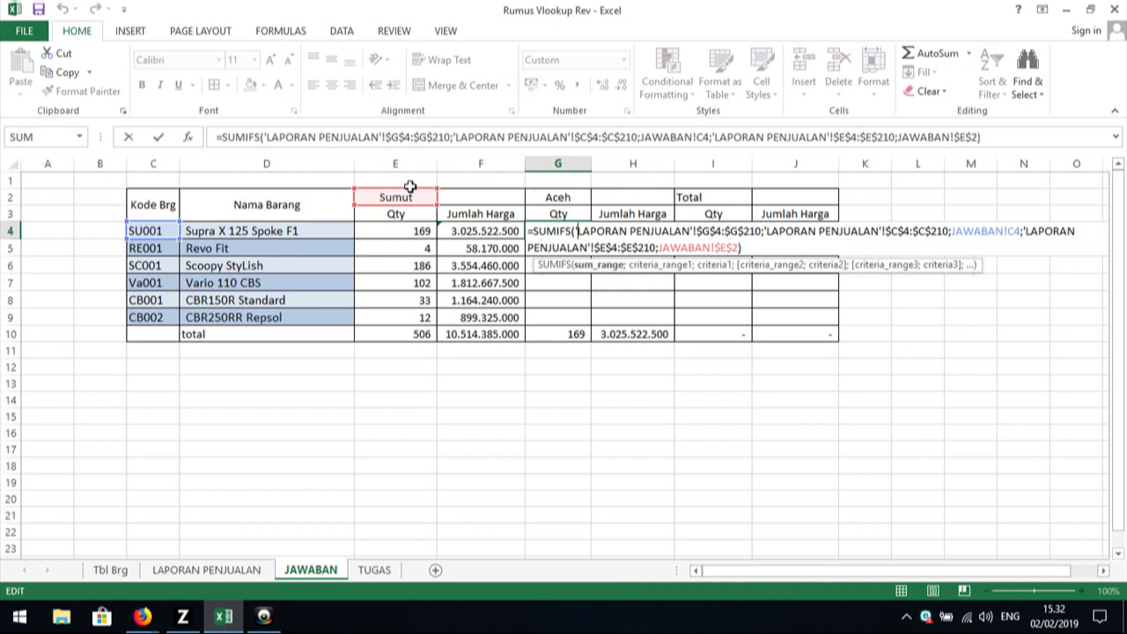
left_click_drag(411, 187, 408, 192)
left_click_drag(408, 192, 532, 199)
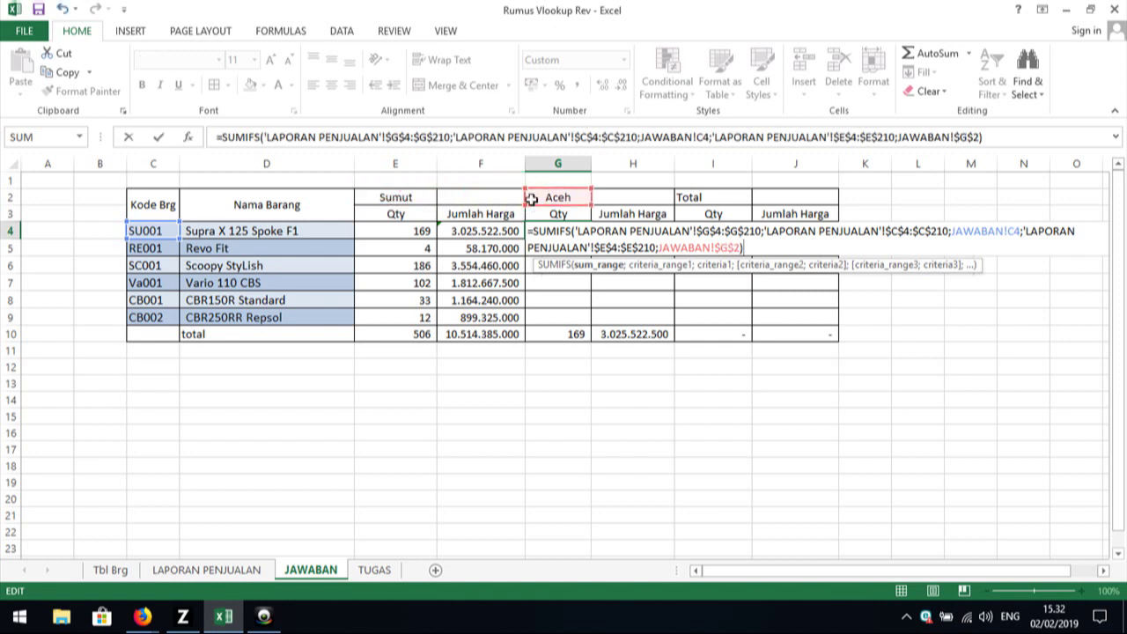
key("Return")
- Repoint H4's region criterion to G2 and fill G4:H4 down to row 9
double_click(632, 230)
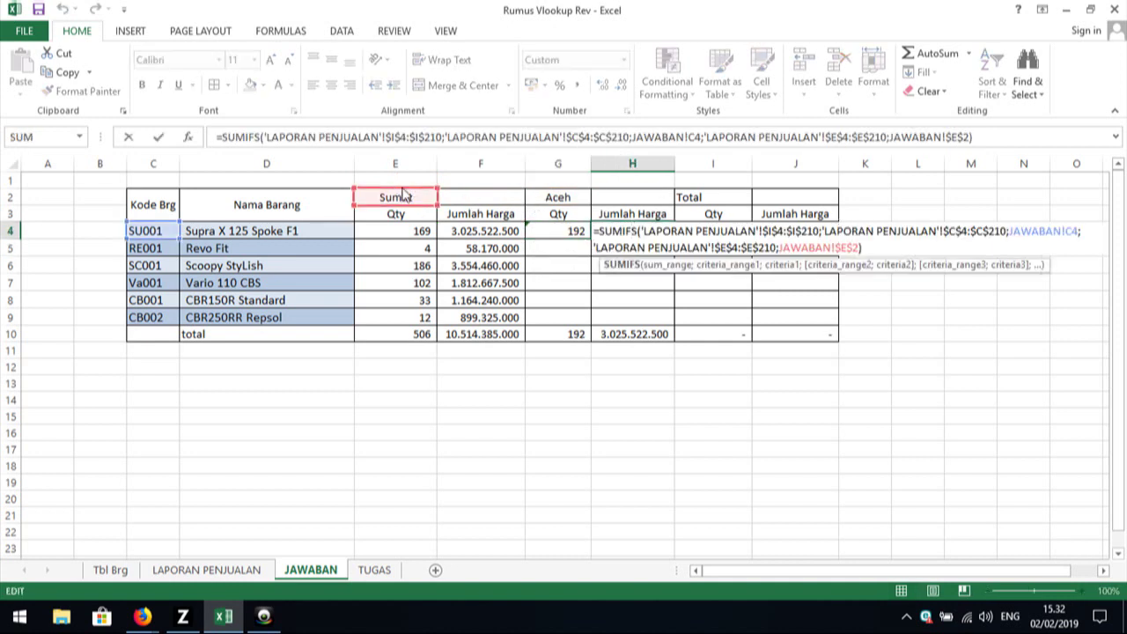
left_click_drag(436, 195, 532, 204)
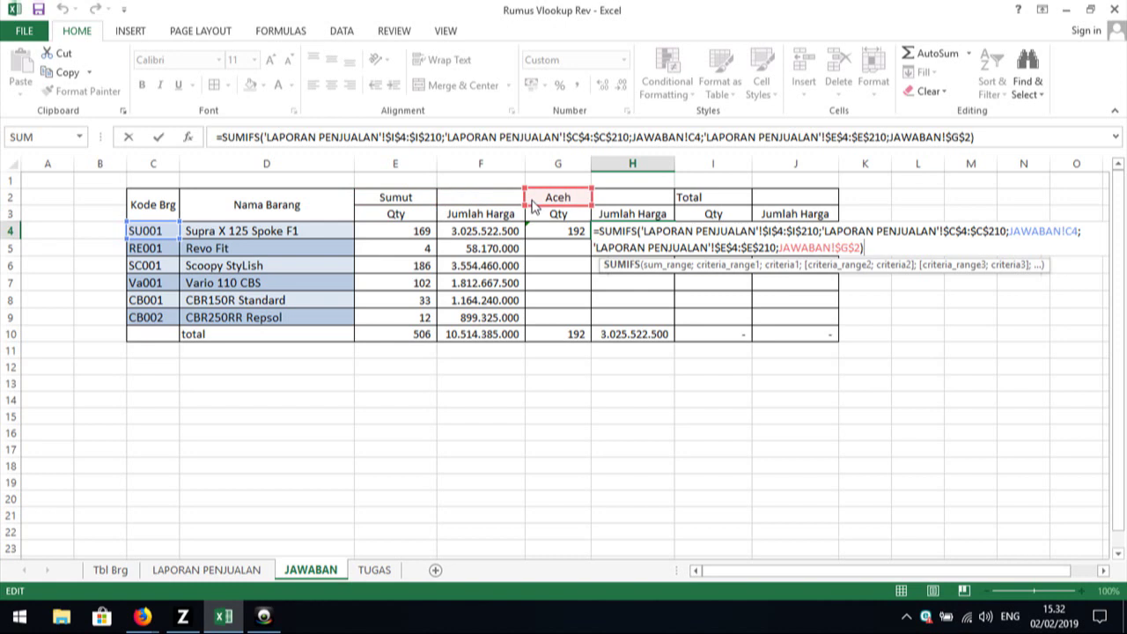
key("Return")
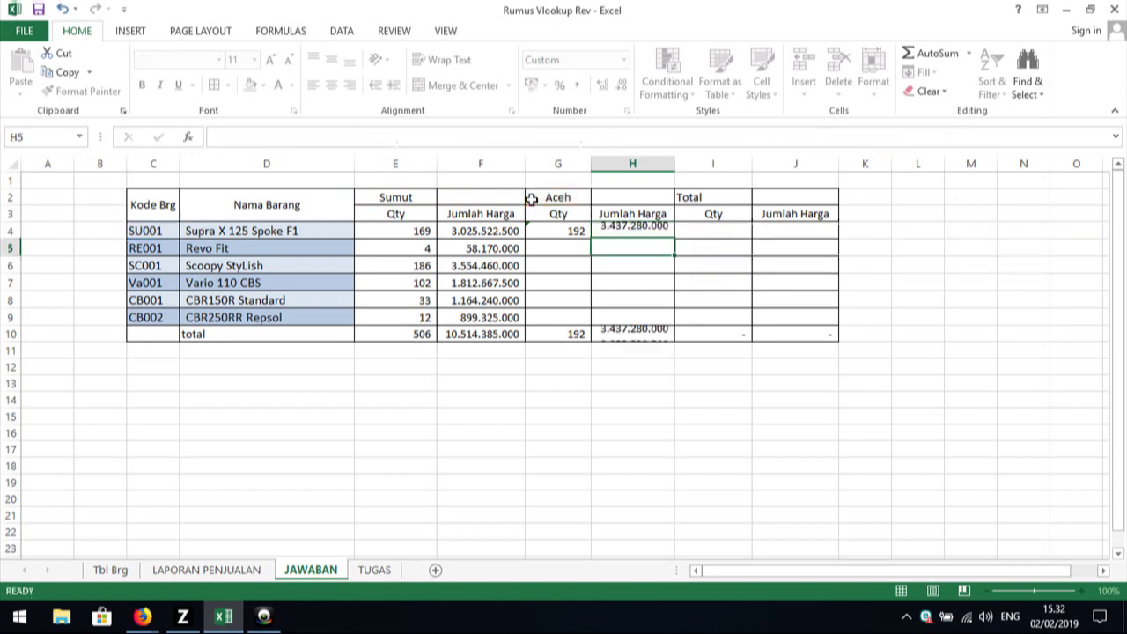
mouse_move(571, 226)
left_mouse_down()
mouse_move(649, 229)
mouse_move(656, 331)
left_mouse_up()
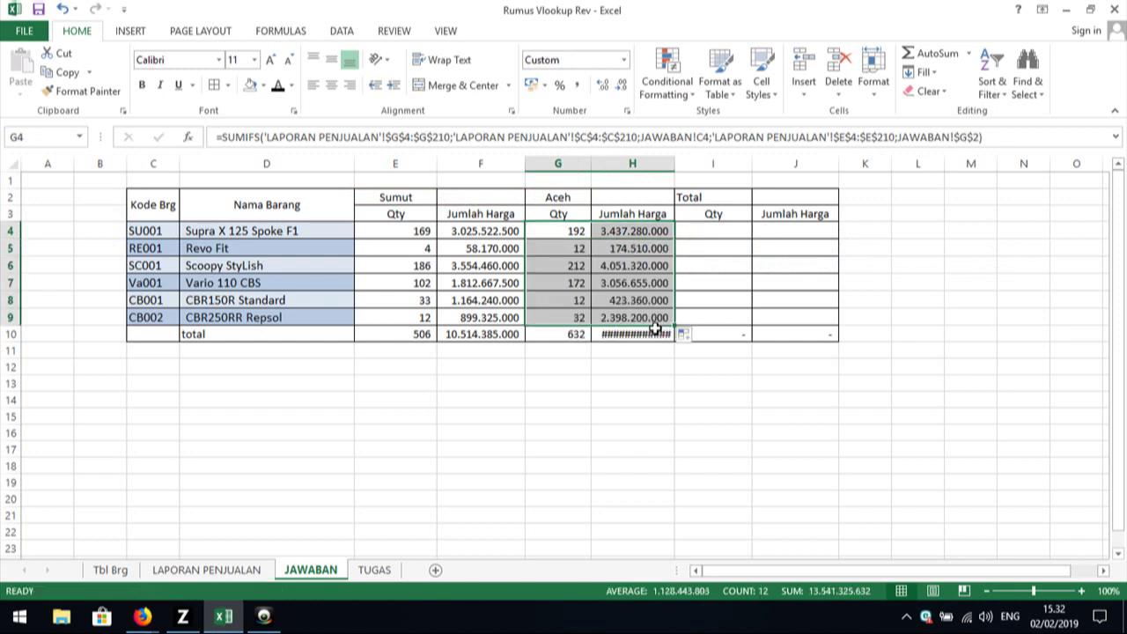
- AutoFit column H and enter =E4+G4 in I4 for the total Qty
double_click(672, 164)
left_click(702, 231)
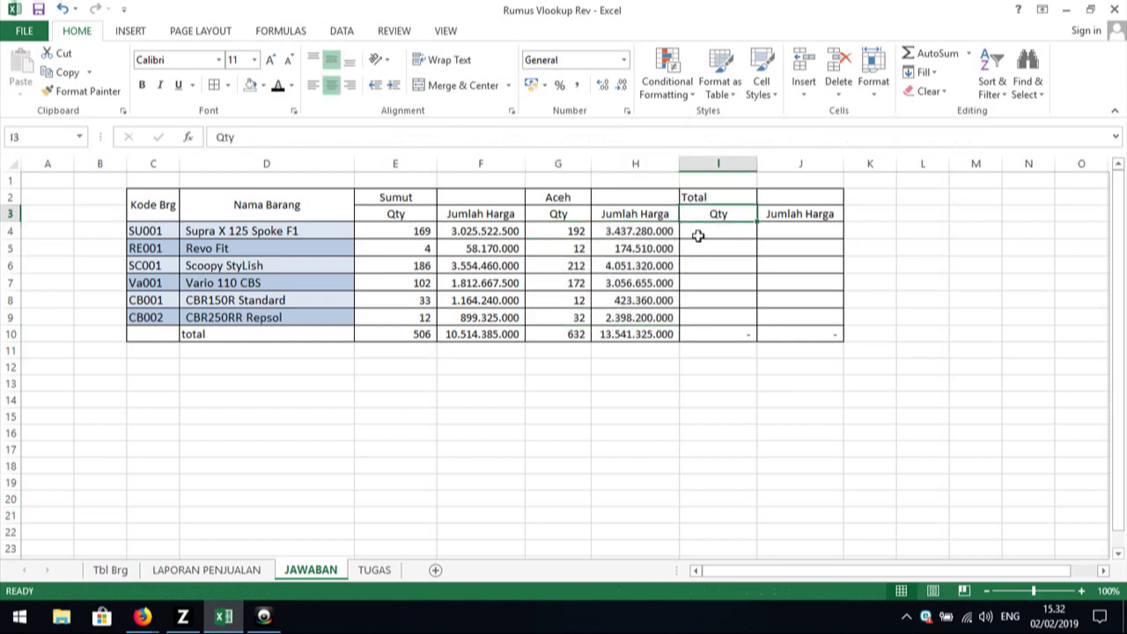
type("=")
key("Left")
key("Left")
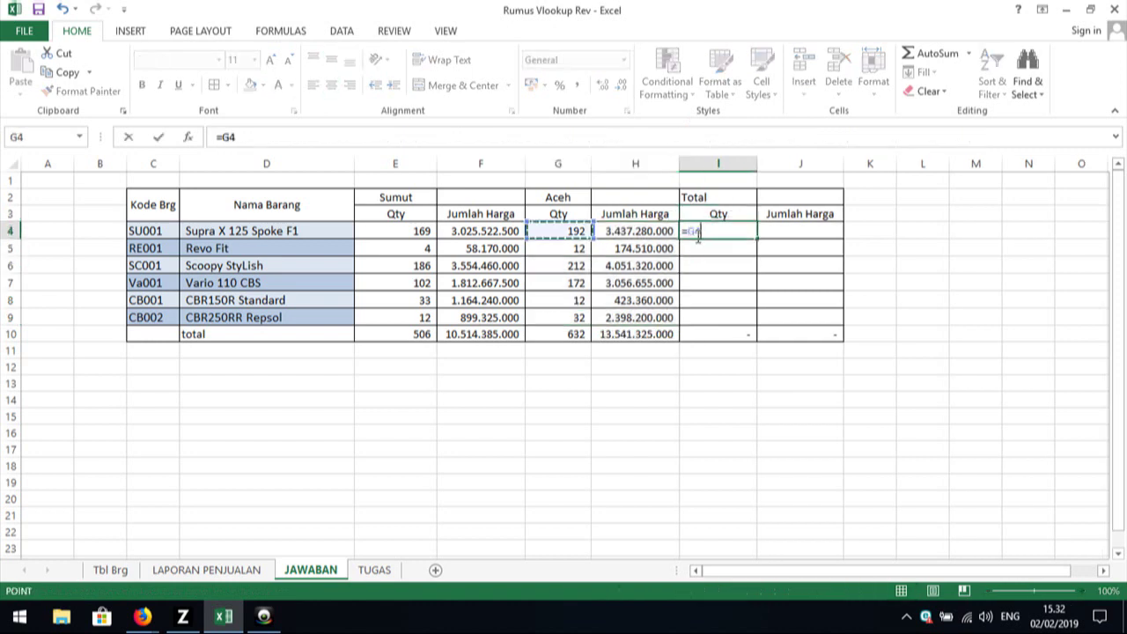
key("Left")
key("Left")
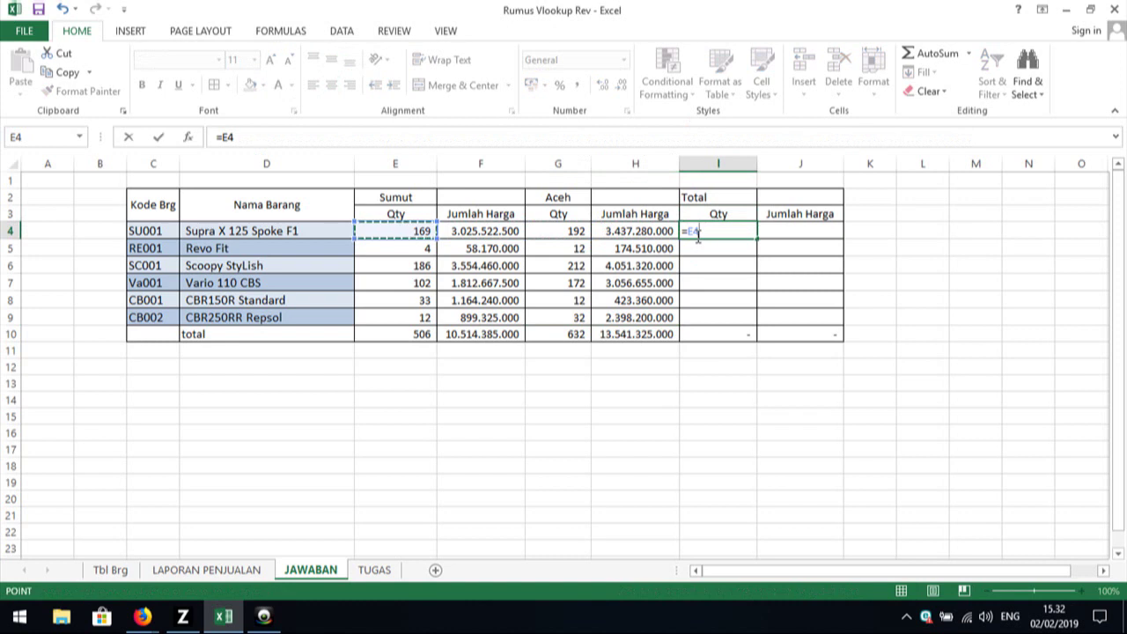
type("+")
key("Left")
key("Left")
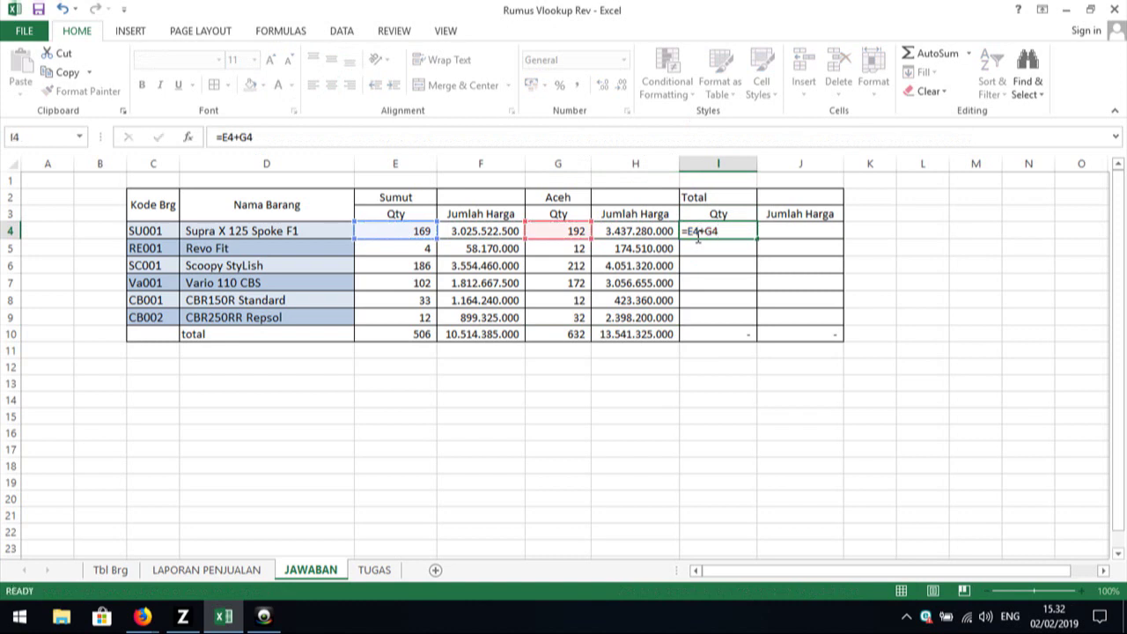
key("Return")
- Fill the Total formula across to J4 and down to row 9, totalling 1.138 and 24.055.710.000
left_click(749, 233)
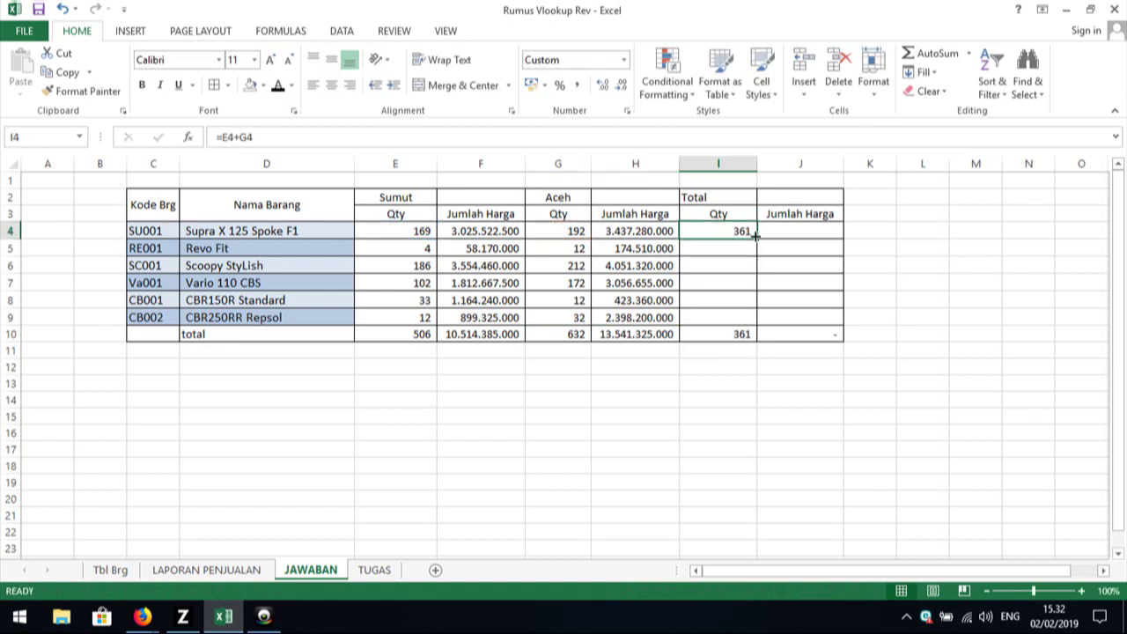
mouse_move(756, 236)
left_mouse_down()
mouse_move(804, 237)
mouse_move(832, 325)
left_mouse_up()
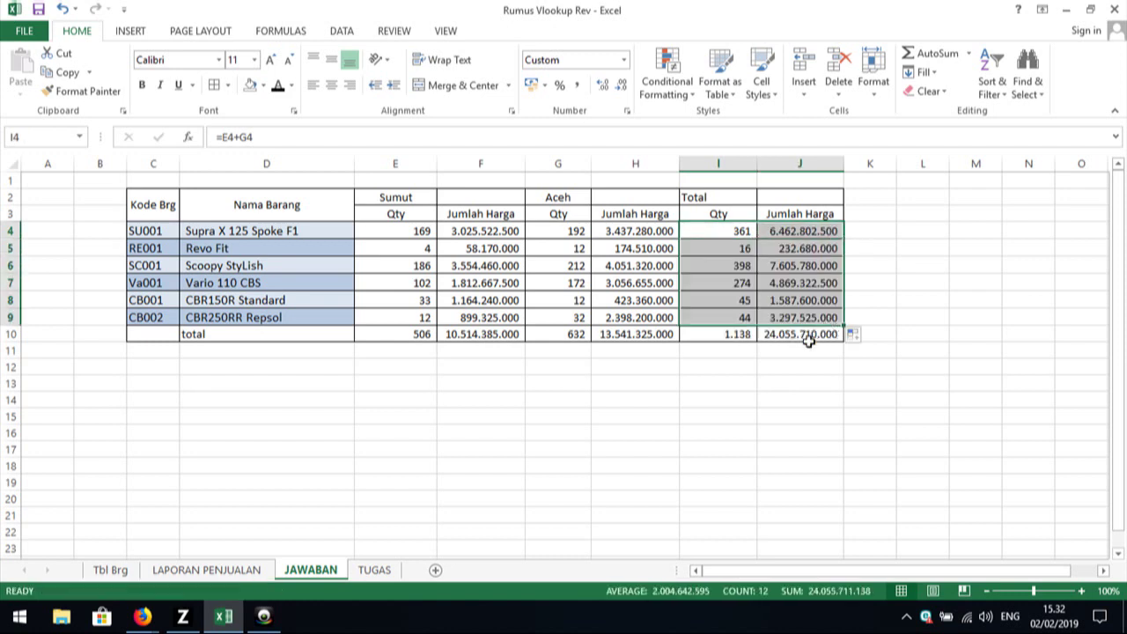
left_click(803, 339)
left_click(802, 355)
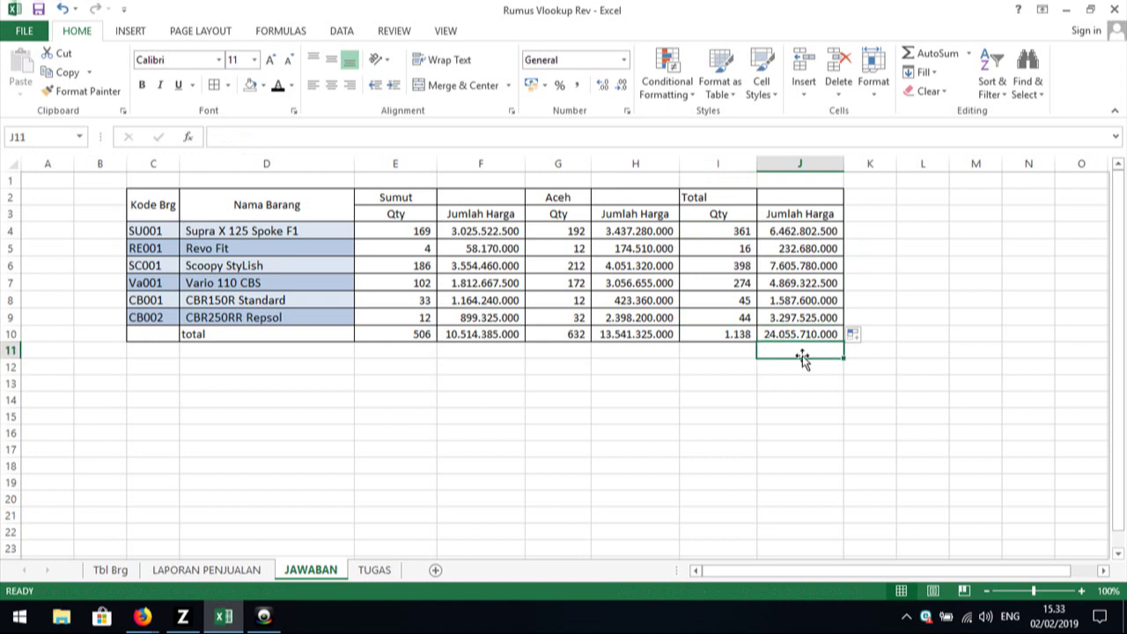
type("=")
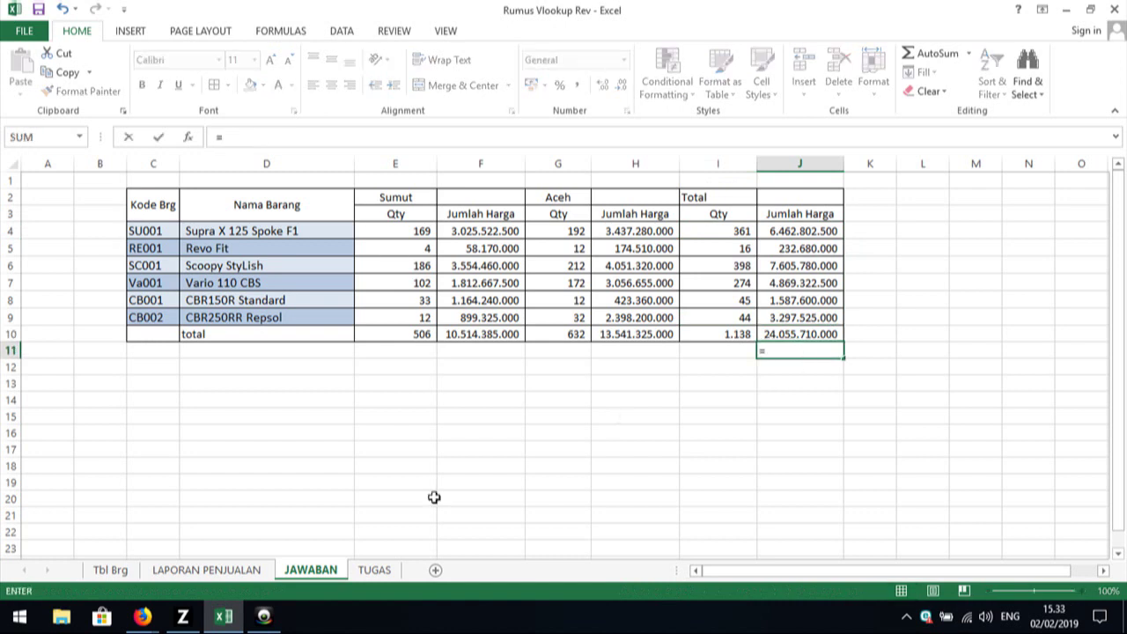
left_click(229, 577)
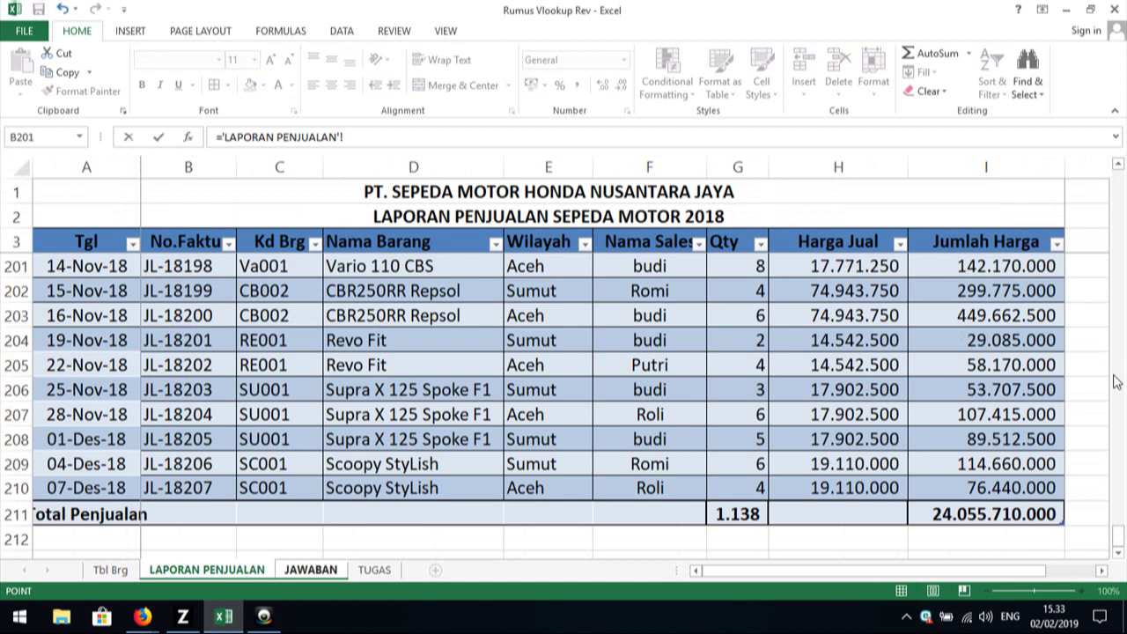
left_click(958, 515)
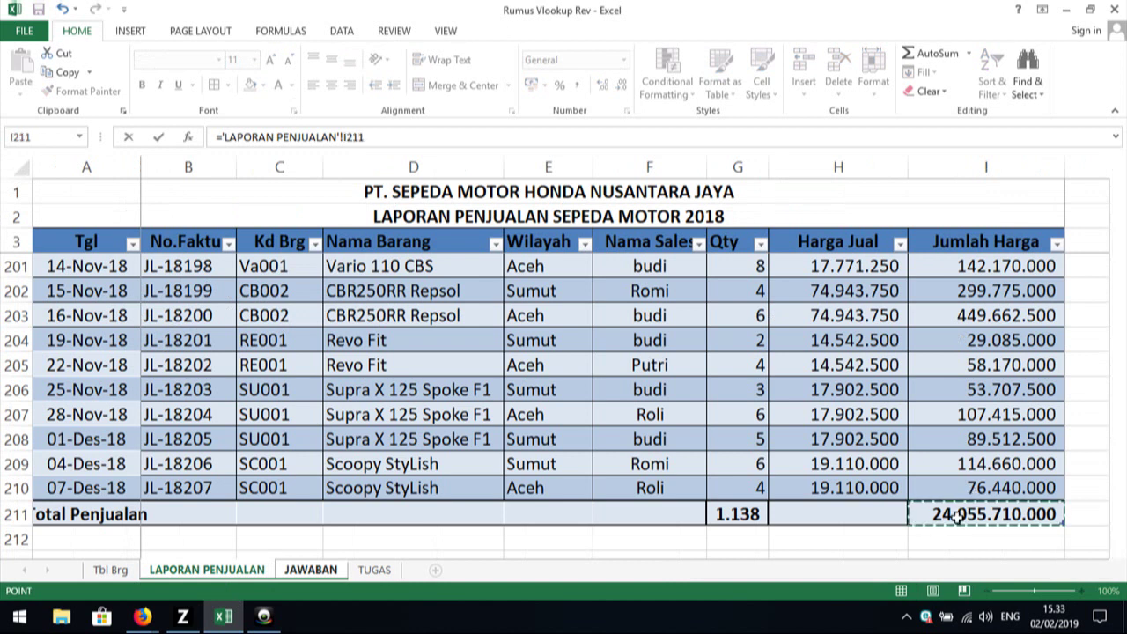
key("Return")
key("Up")
key("Left")
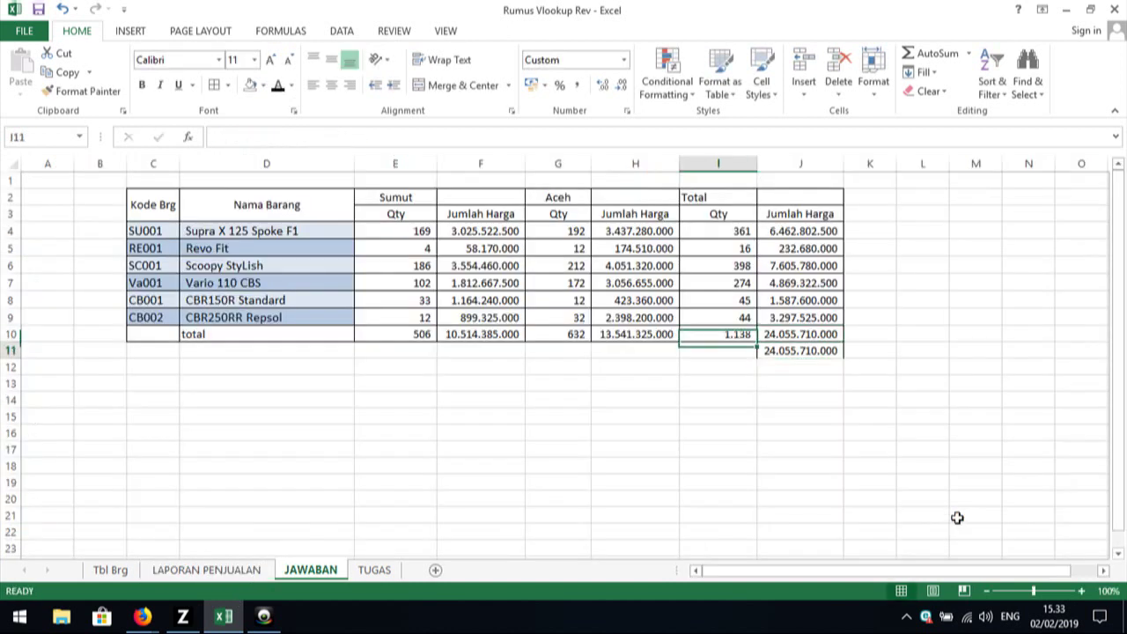
key("Down")
type("=")
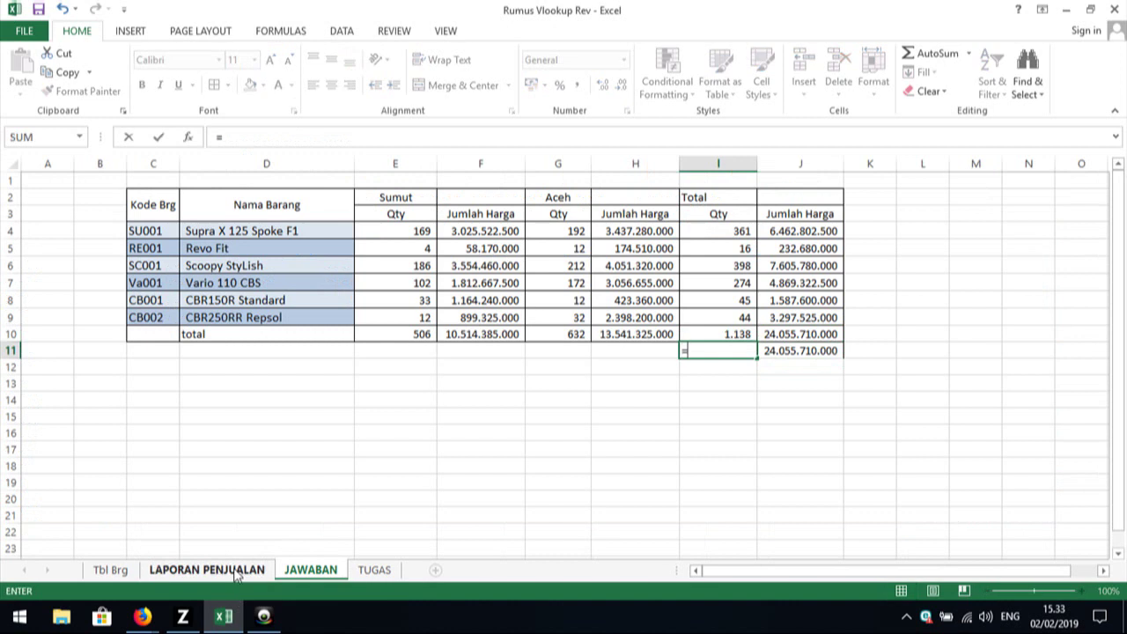
left_click(230, 571)
left_click(744, 514)
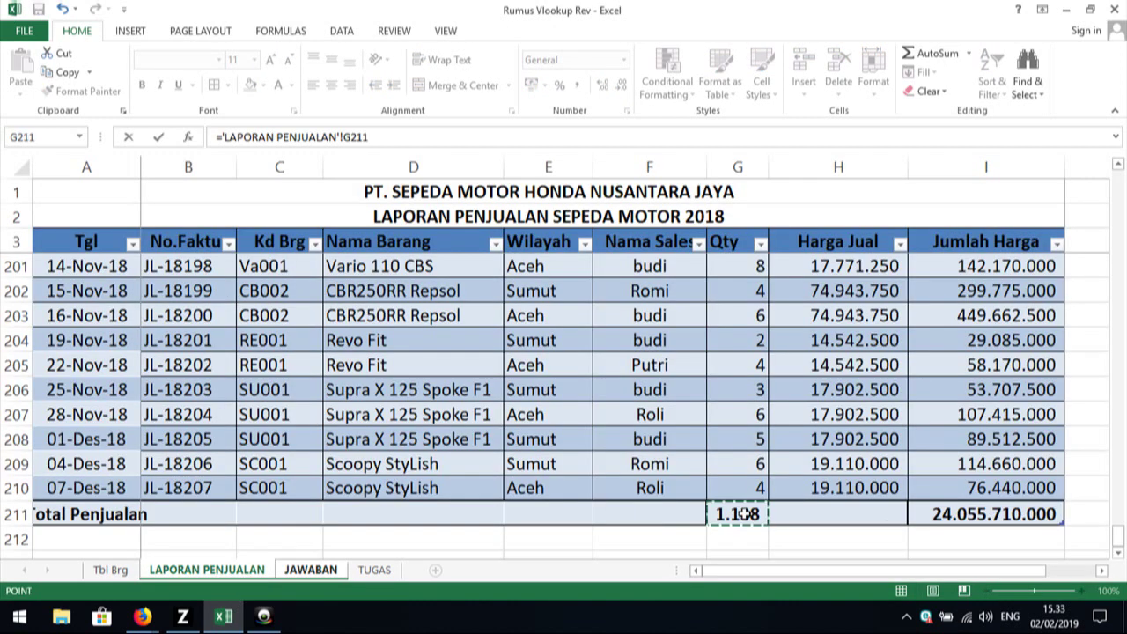
key("Return")
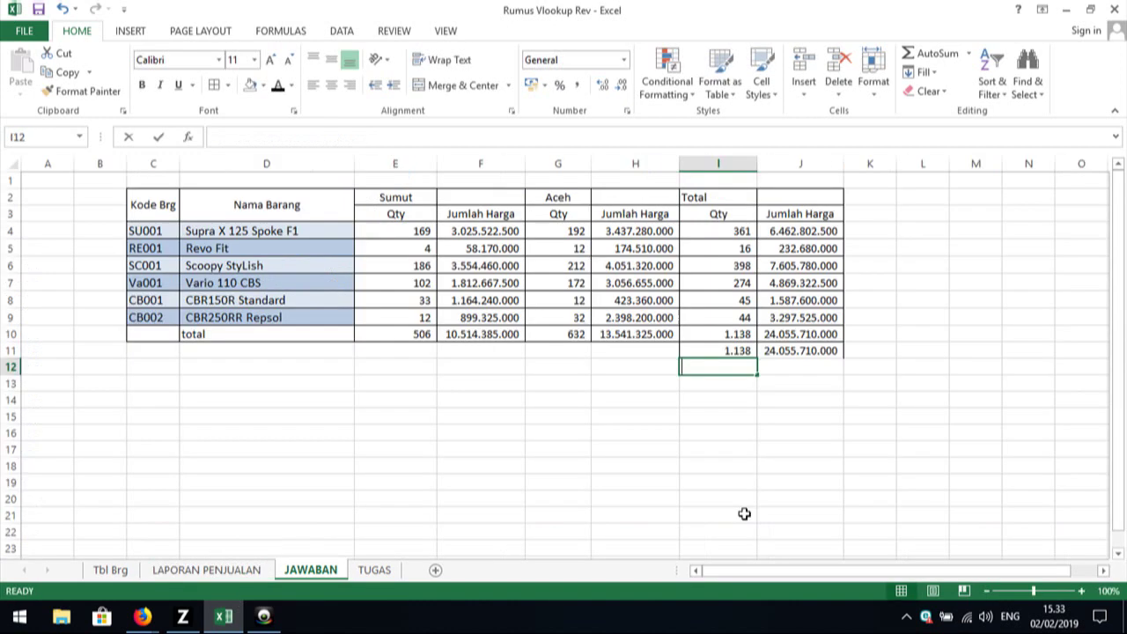
type("=")
key("Escape")
key("Up")
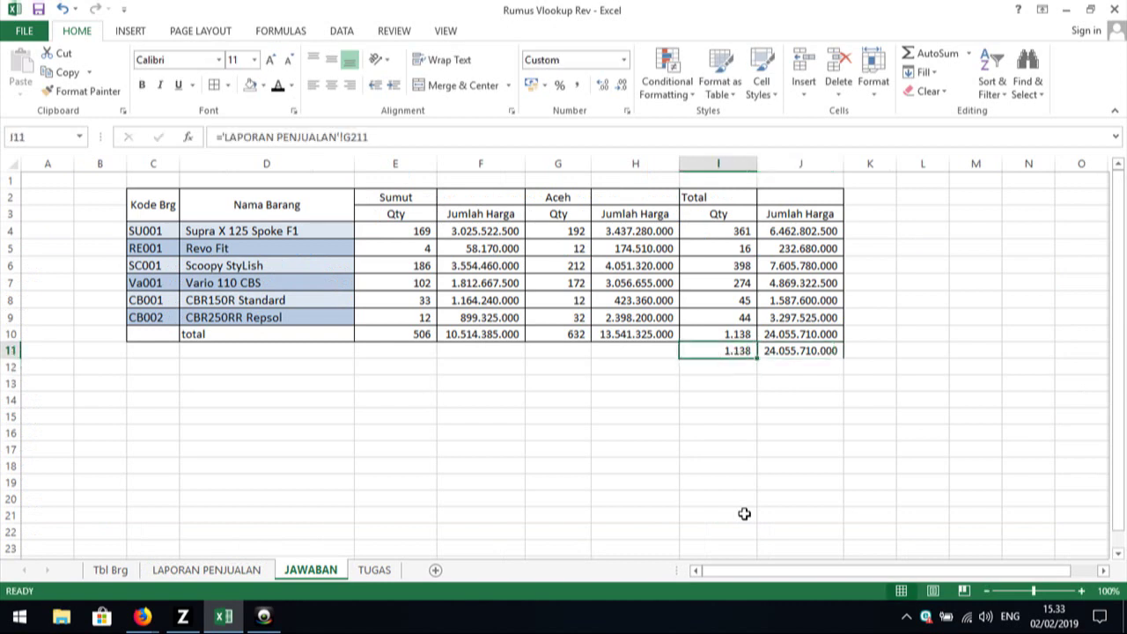
key("shift+Right")
key("Delete")
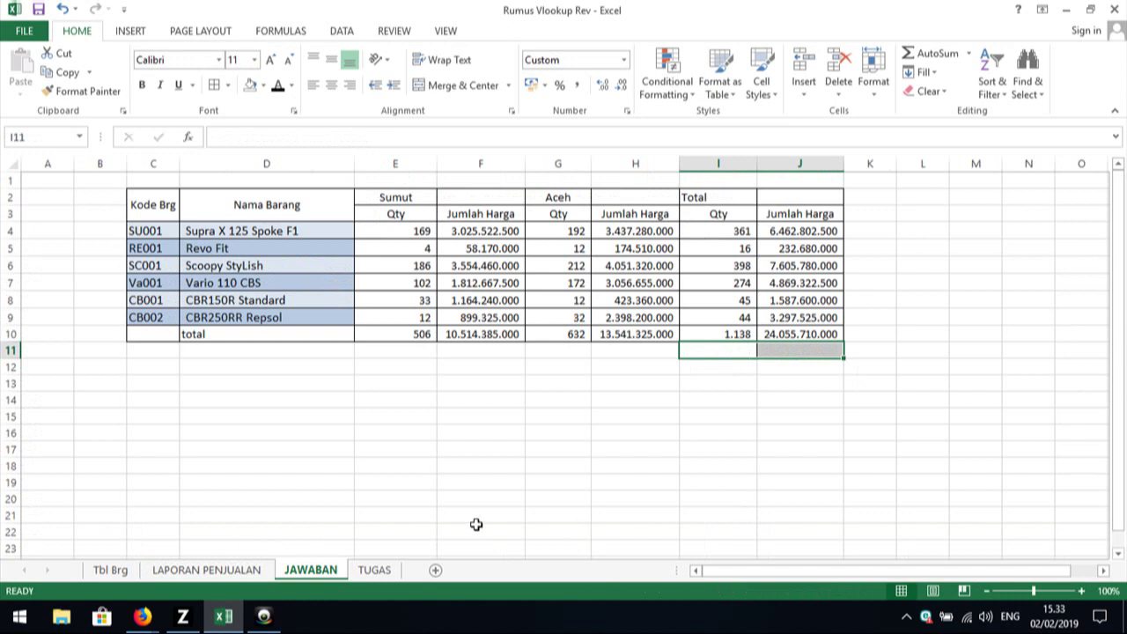
left_click(375, 571)
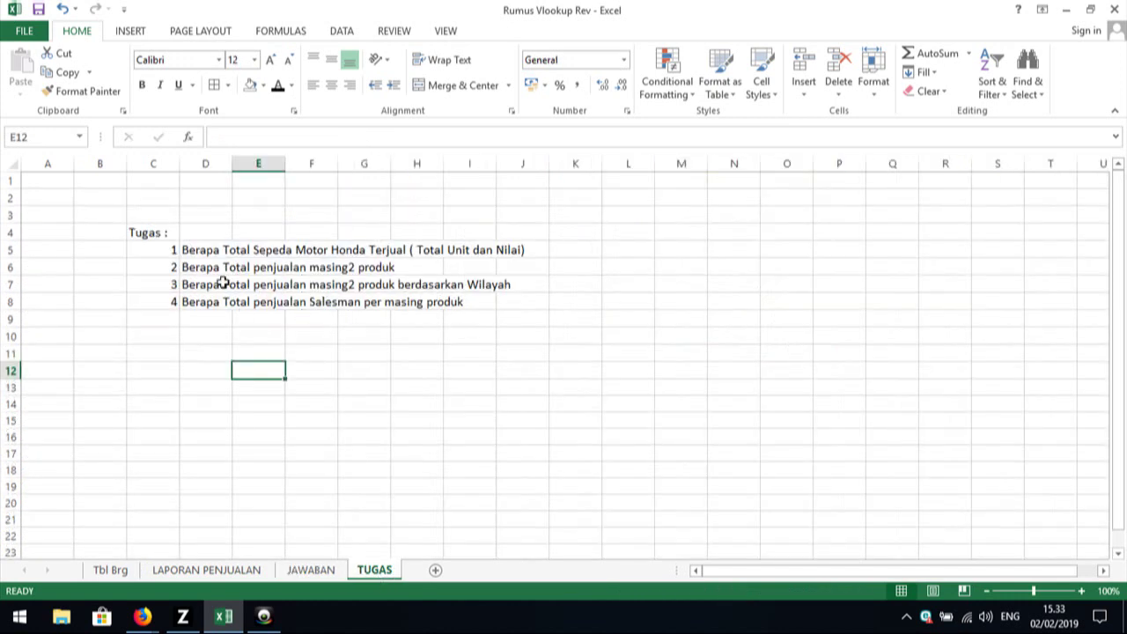
left_click(222, 268)
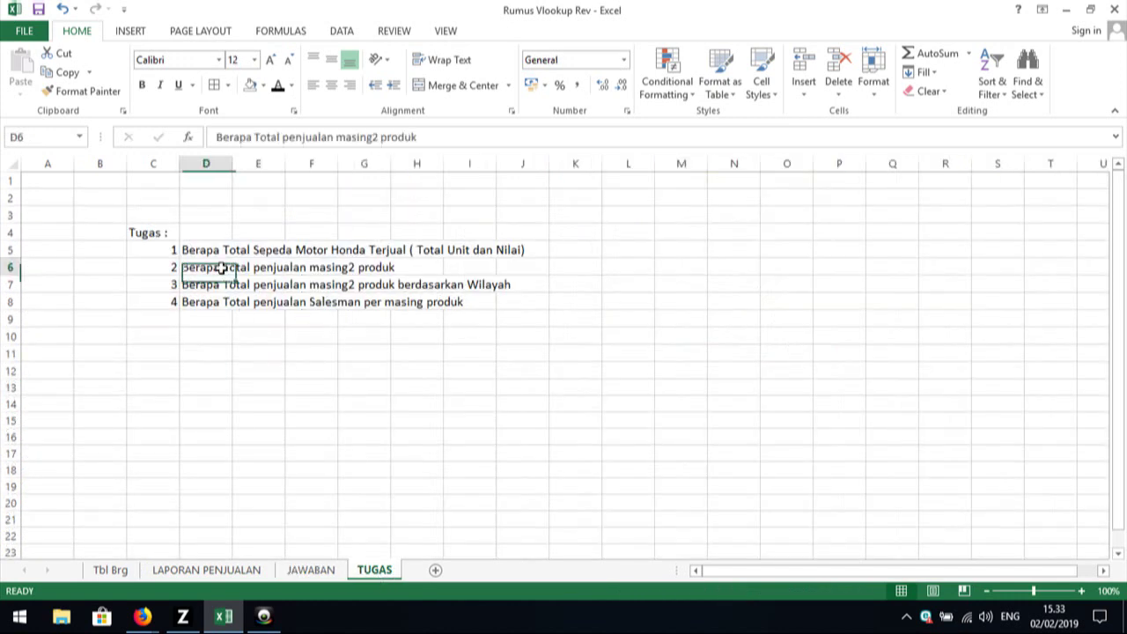
left_click(307, 372)
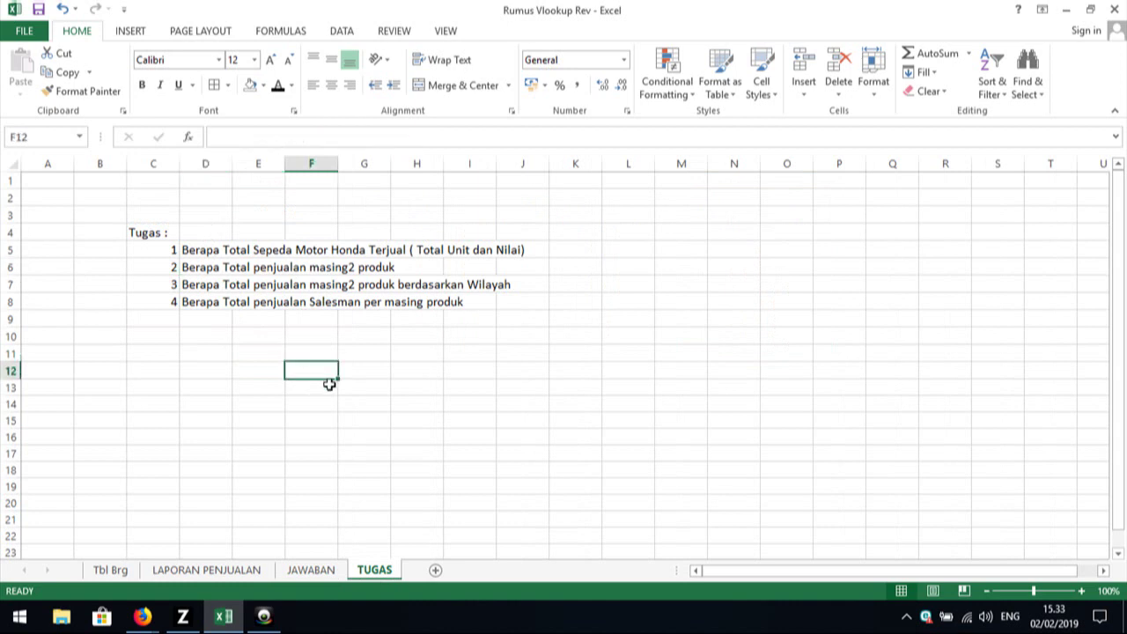
left_click(308, 572)
left_click(480, 415)
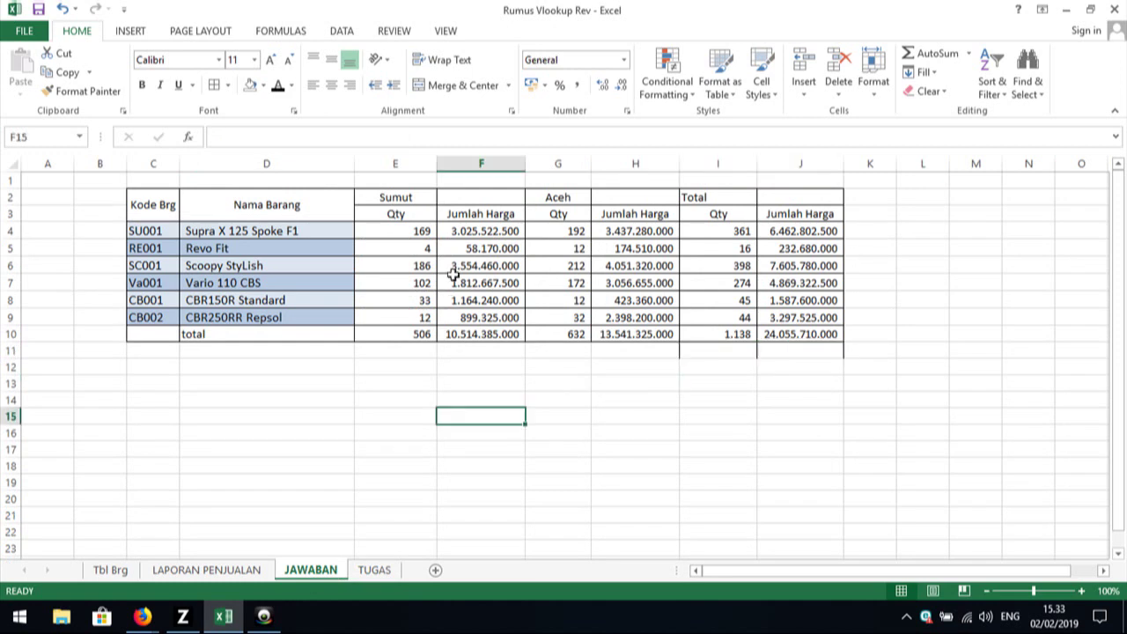
left_click(719, 230)
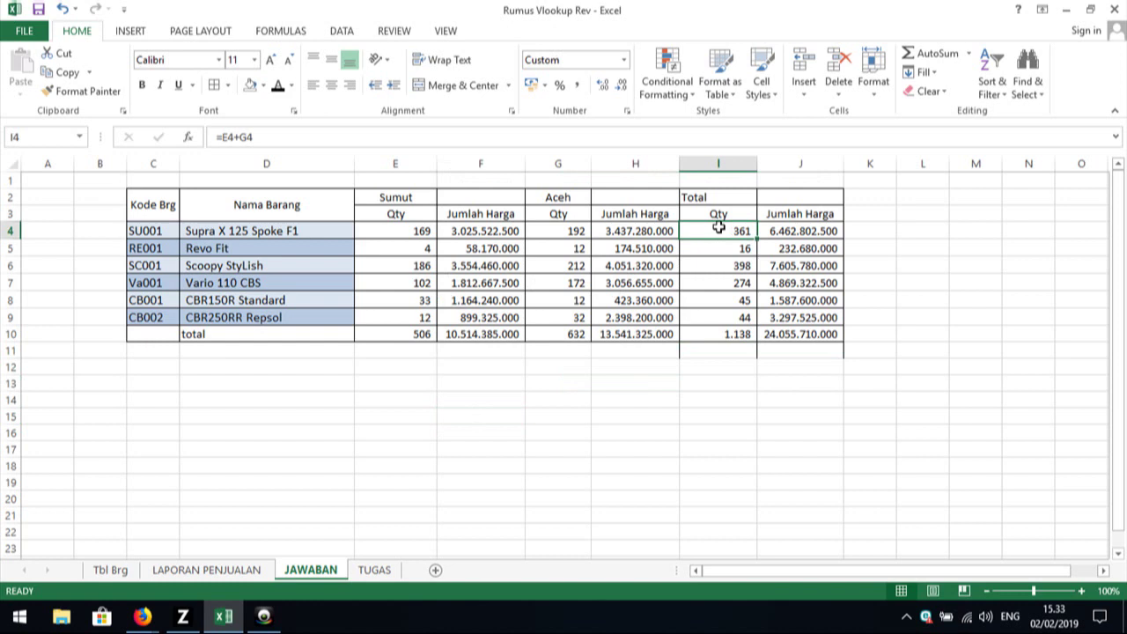
key("Left")
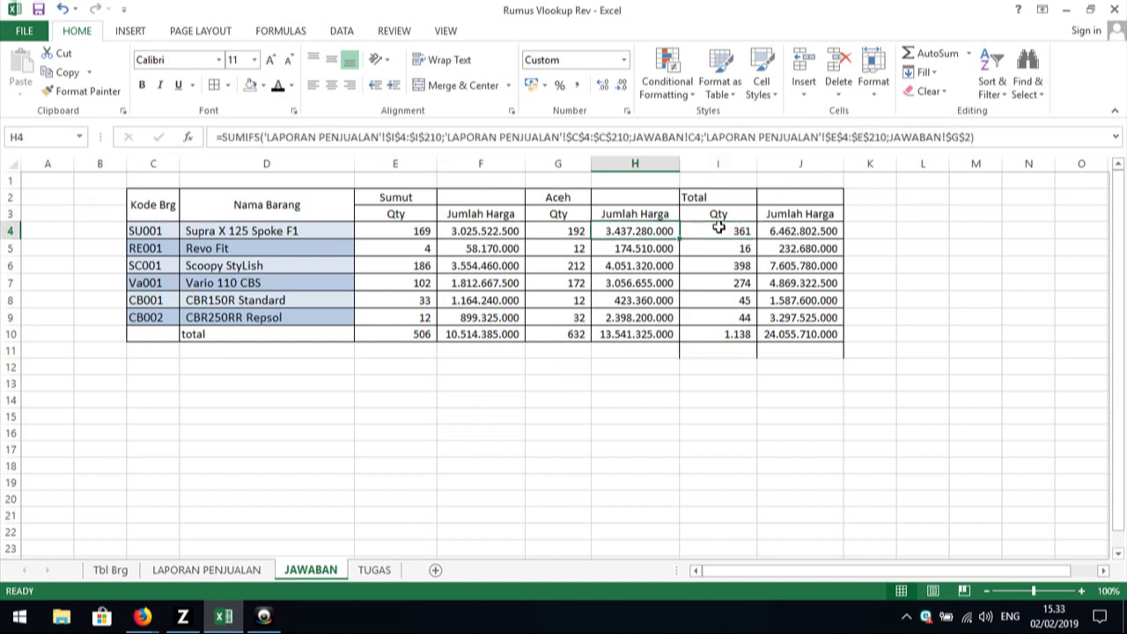
key("Right")
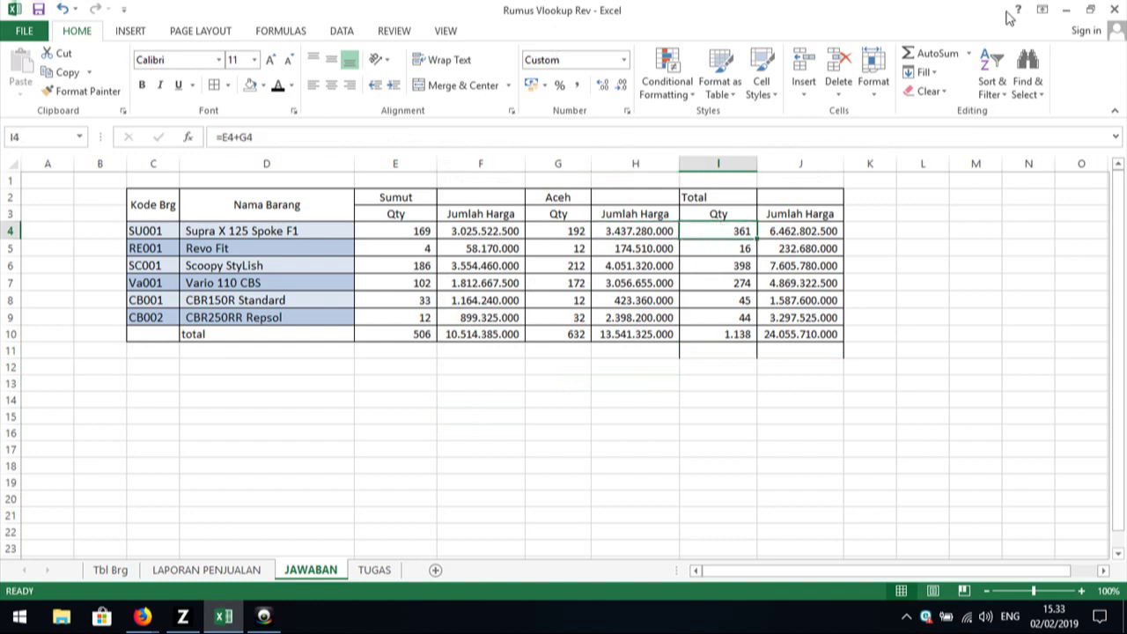
key("Down")
key("Left")
key("Right")
key("Down")
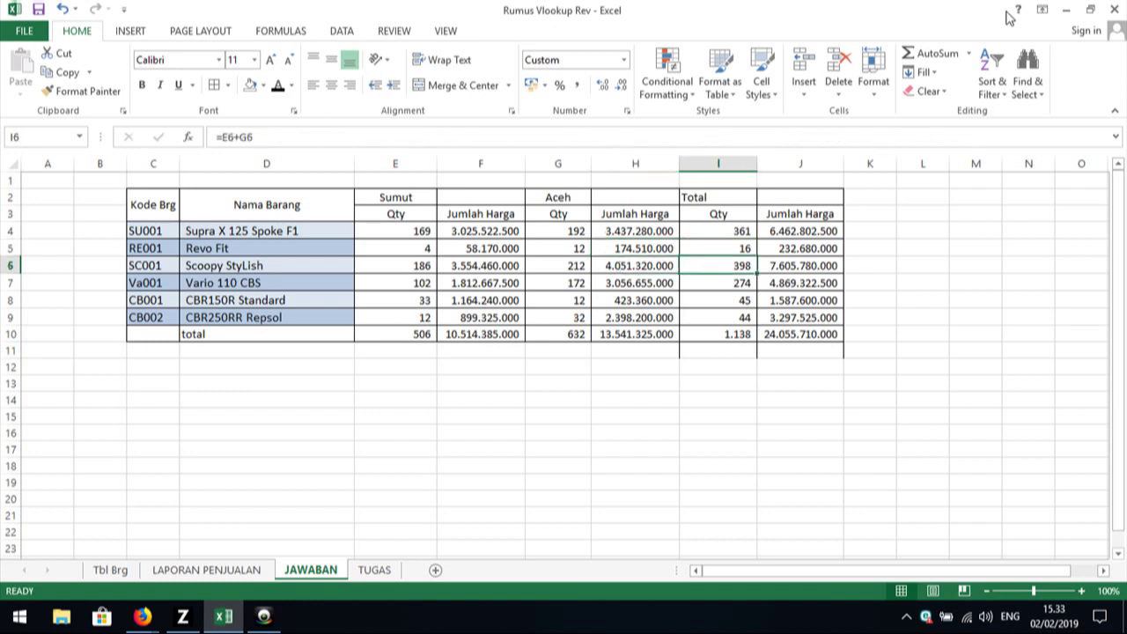
key("Down")
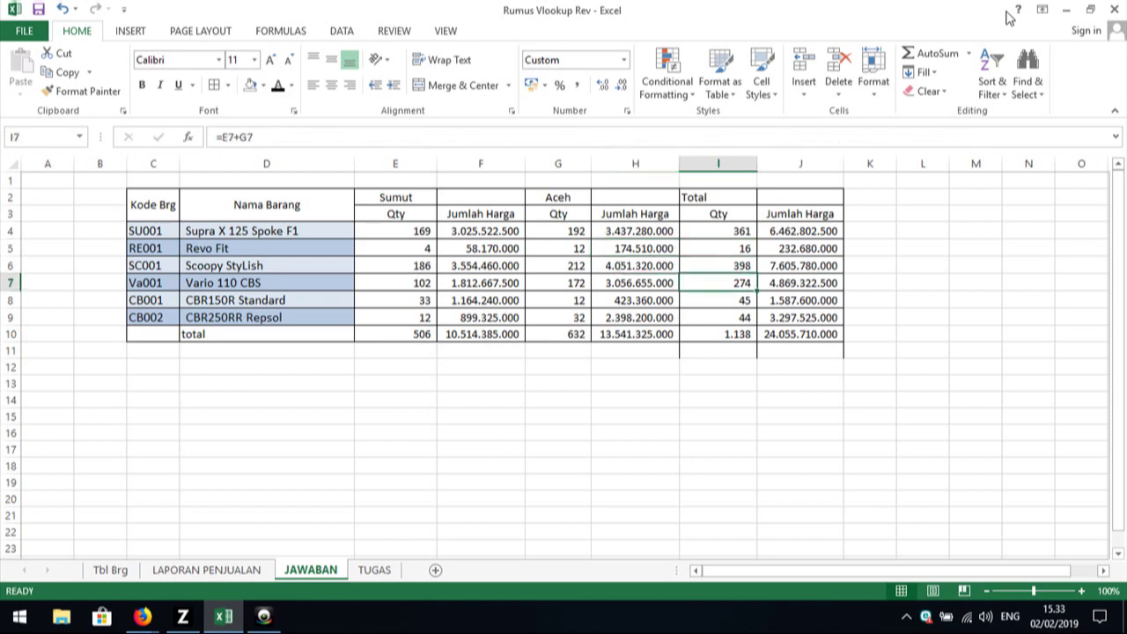
key("Down")
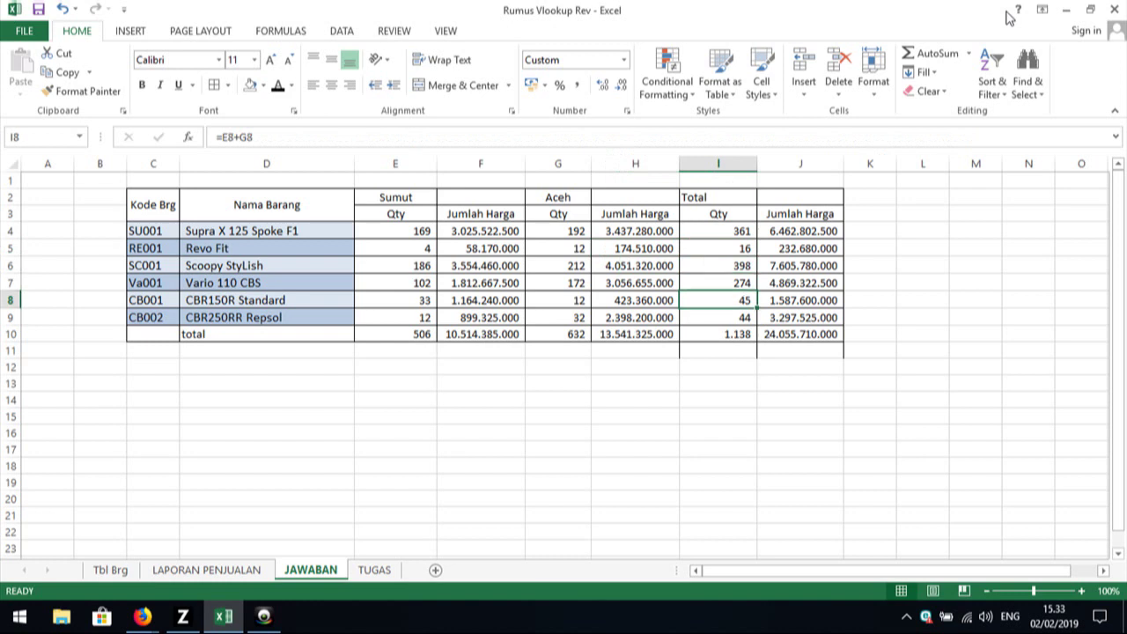
key("Down")
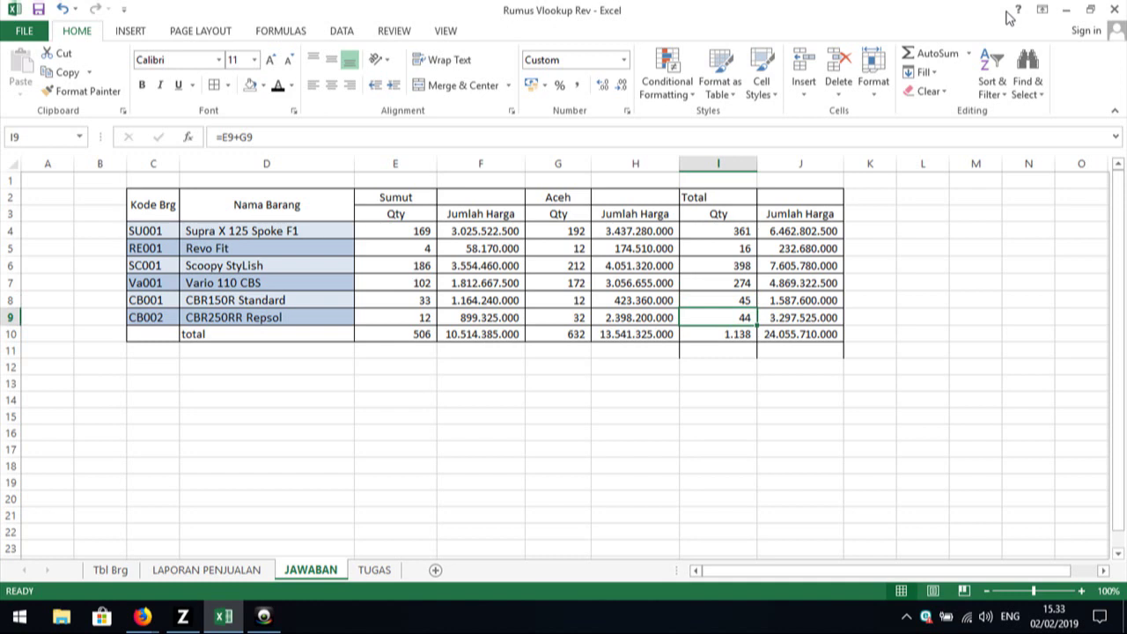
key("Down")
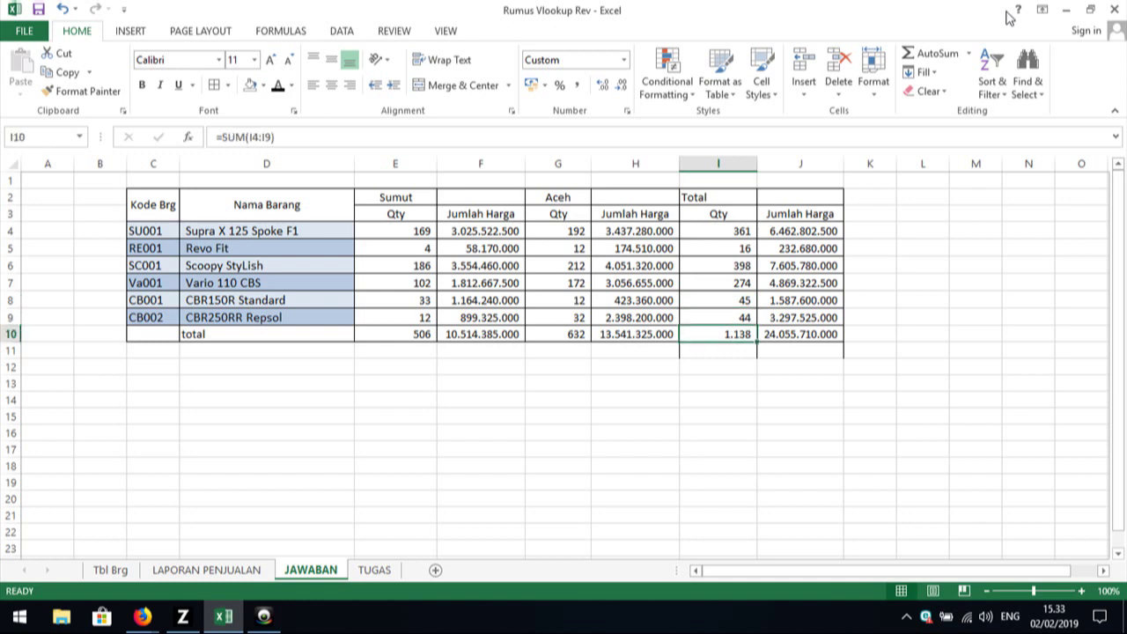
key("Down")
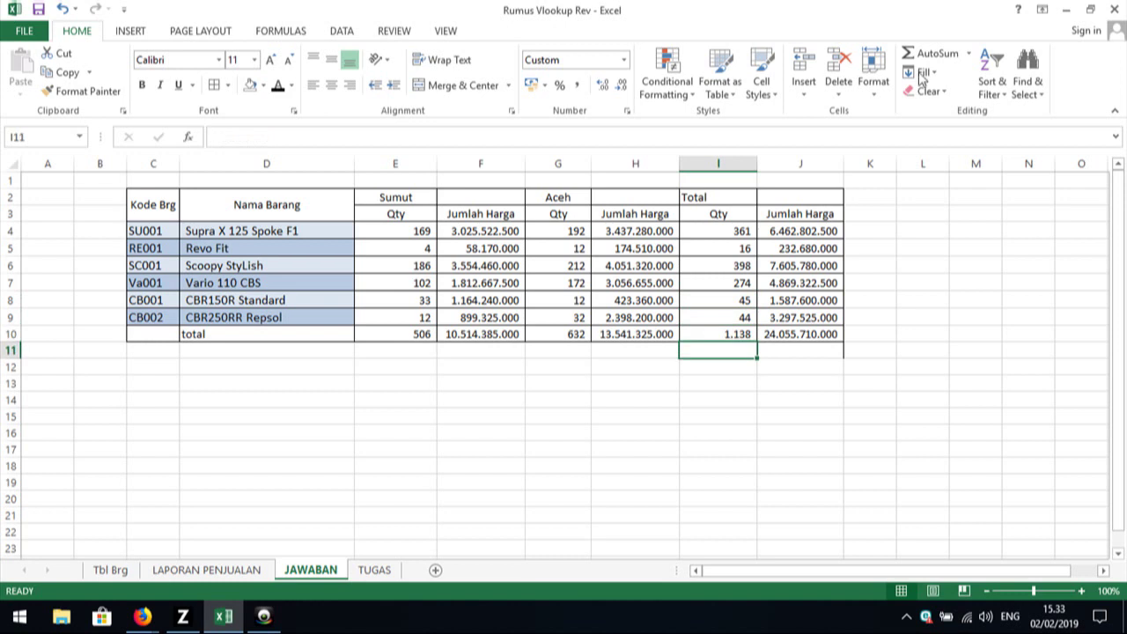
left_click(373, 570)
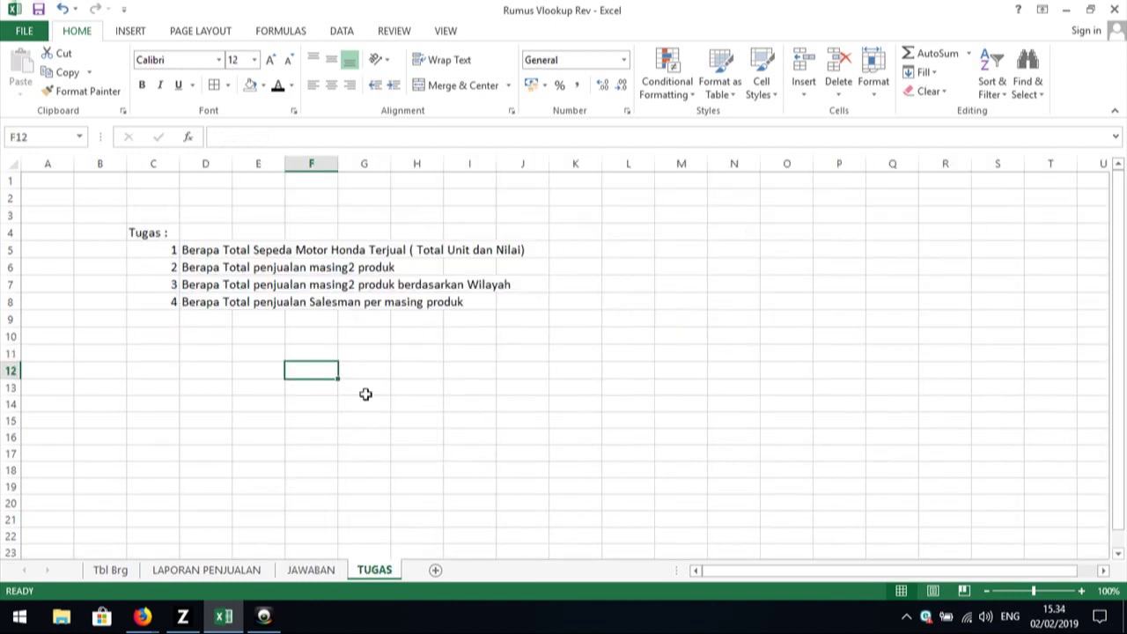
left_click(366, 393)
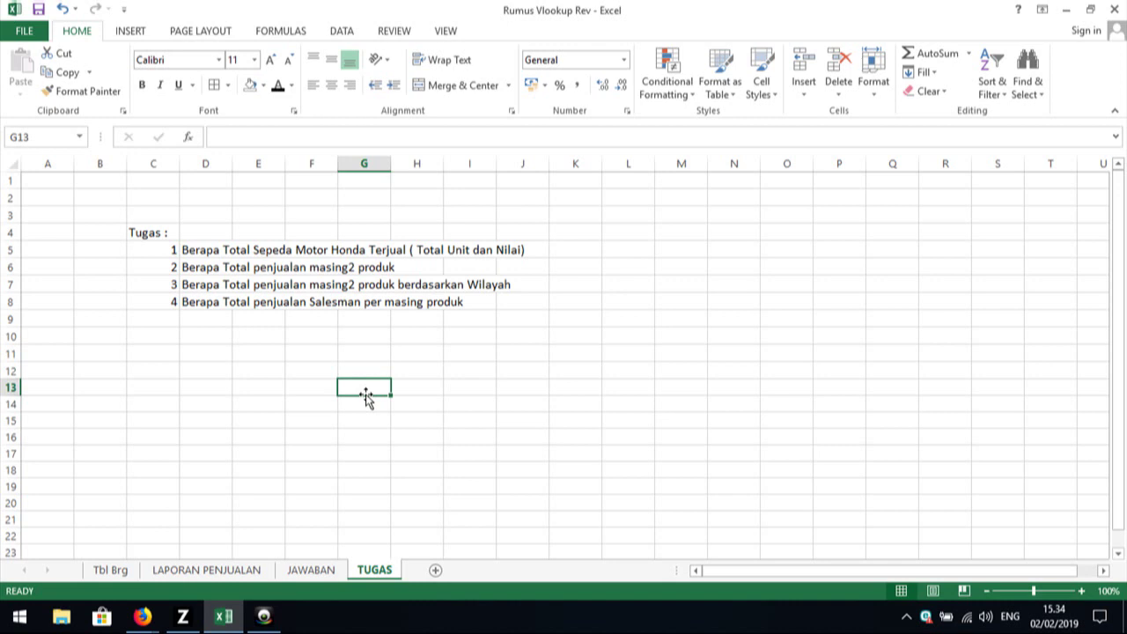
left_click(310, 570)
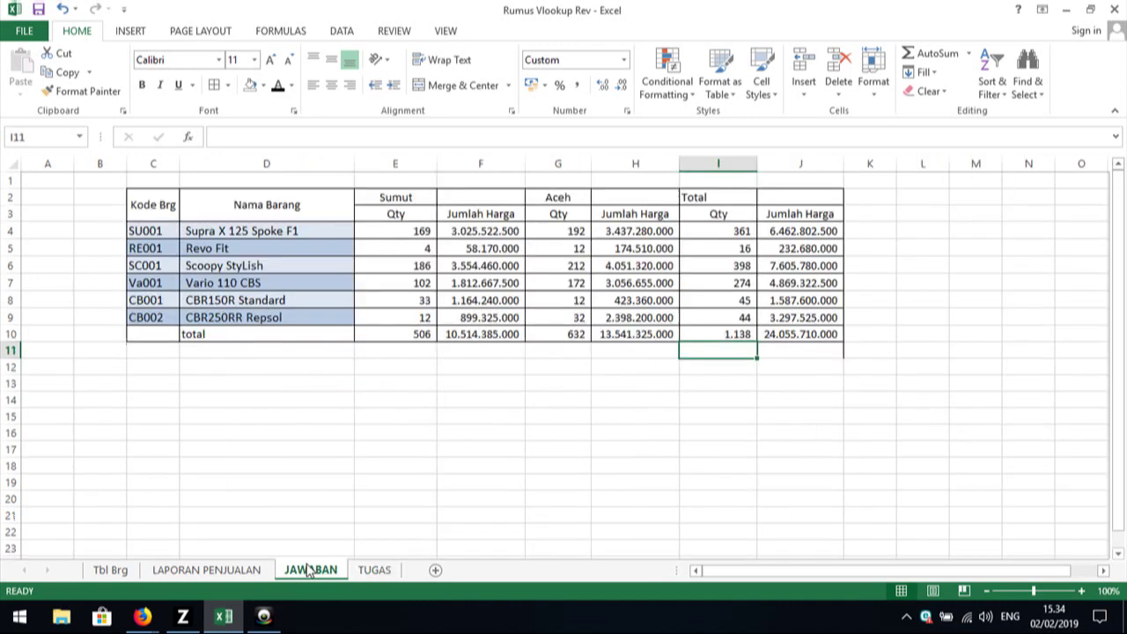
- Copy the Kode Brg and Nama Barang product block (C2:D9)
left_click(349, 402)
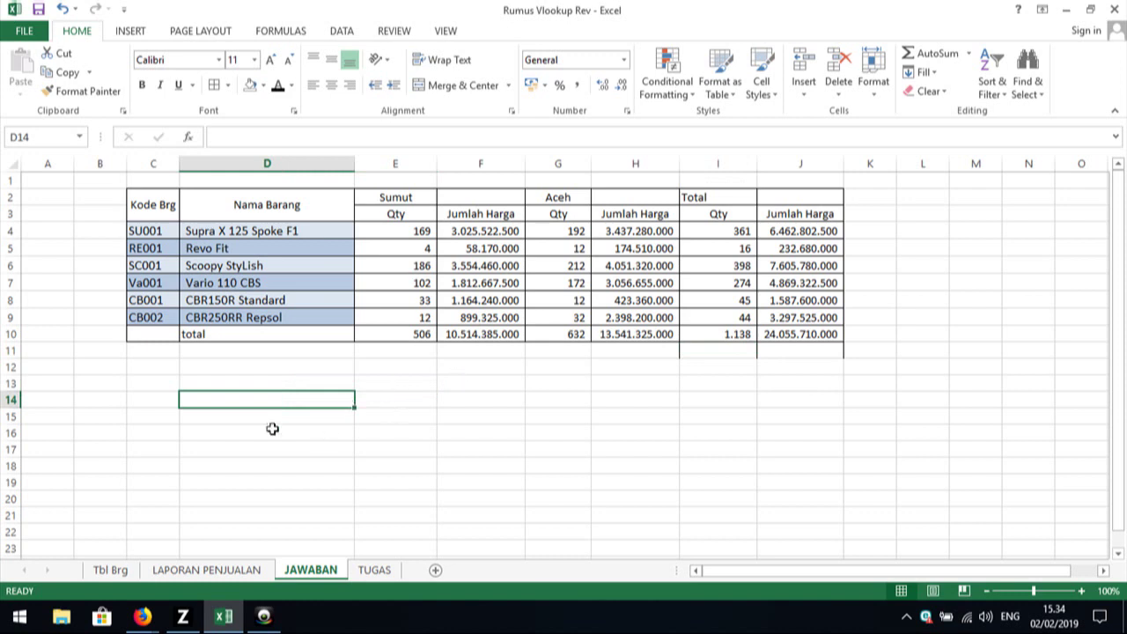
left_click(275, 383)
key("Left")
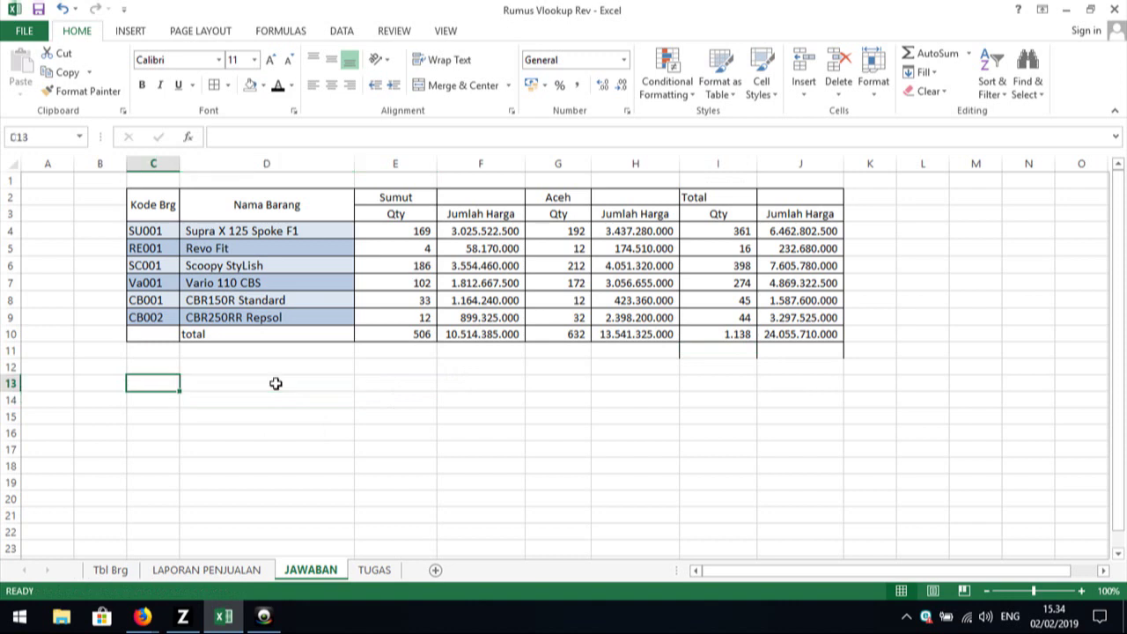
key("Right")
key("Up")
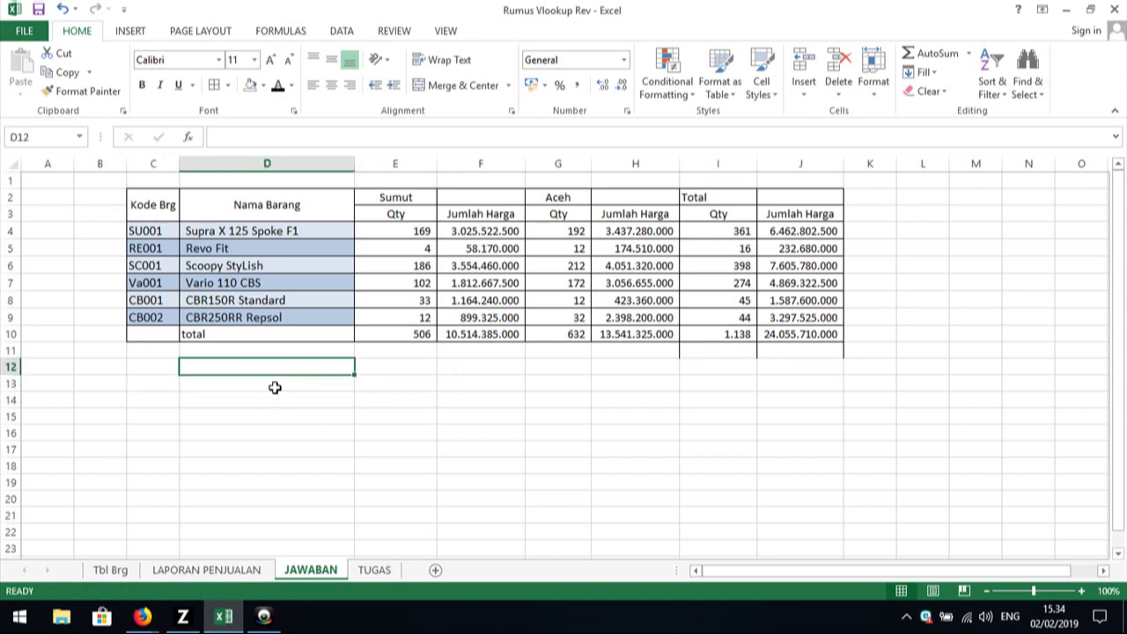
key("Up")
key("Up")
key("Up")
key("Up")
key("Up")
key("Left")
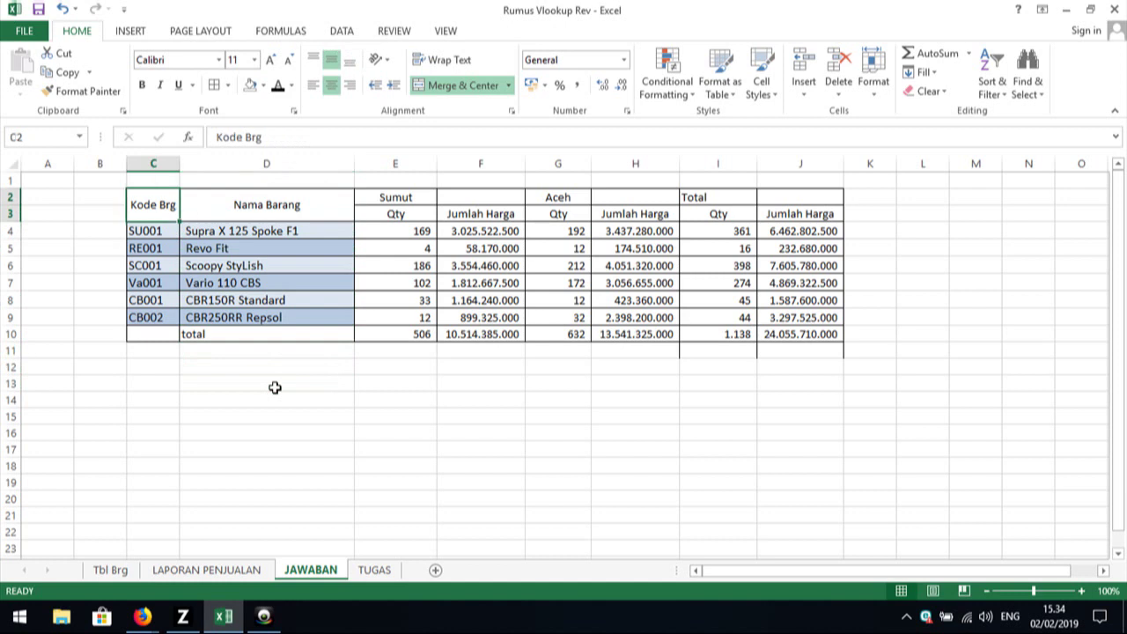
key("shift+Right")
key("shift+Down")
key("shift+Down")
key("shift+Down")
key("shift+Down")
key("shift+Down")
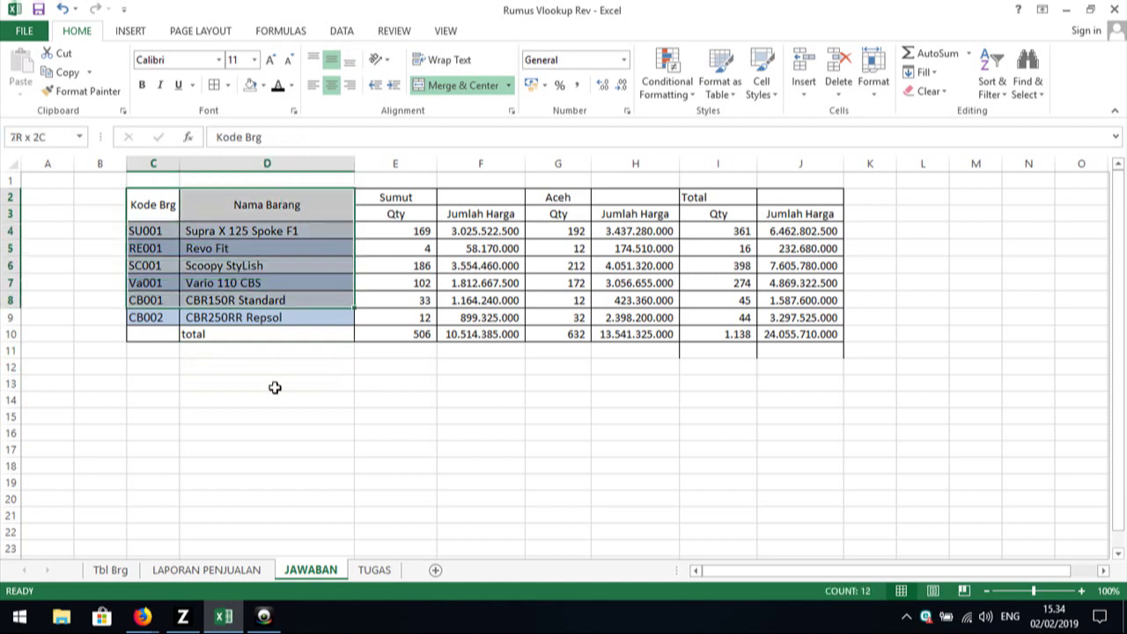
key("shift+Down")
key("ctrl+c")
- Paste the copied product list into a new table starting at D15
key("Down")
key("Down")
key("Down")
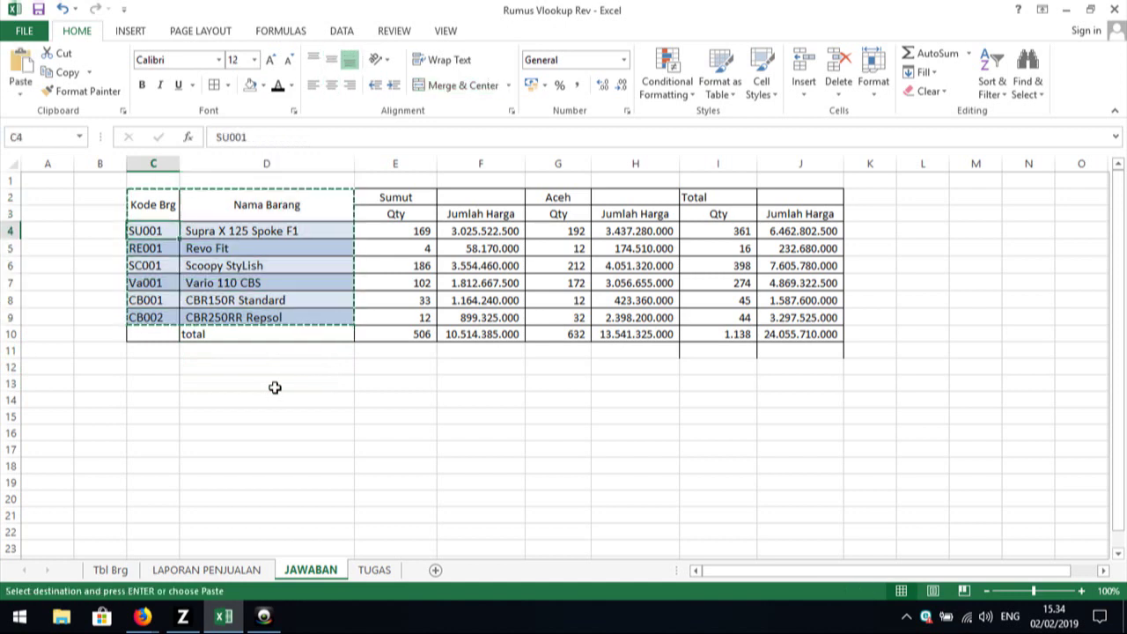
key("Down")
key("Down")
key("Down")
key("Down")
key("Down")
key("Down")
key("Down")
key("Down")
key("Down")
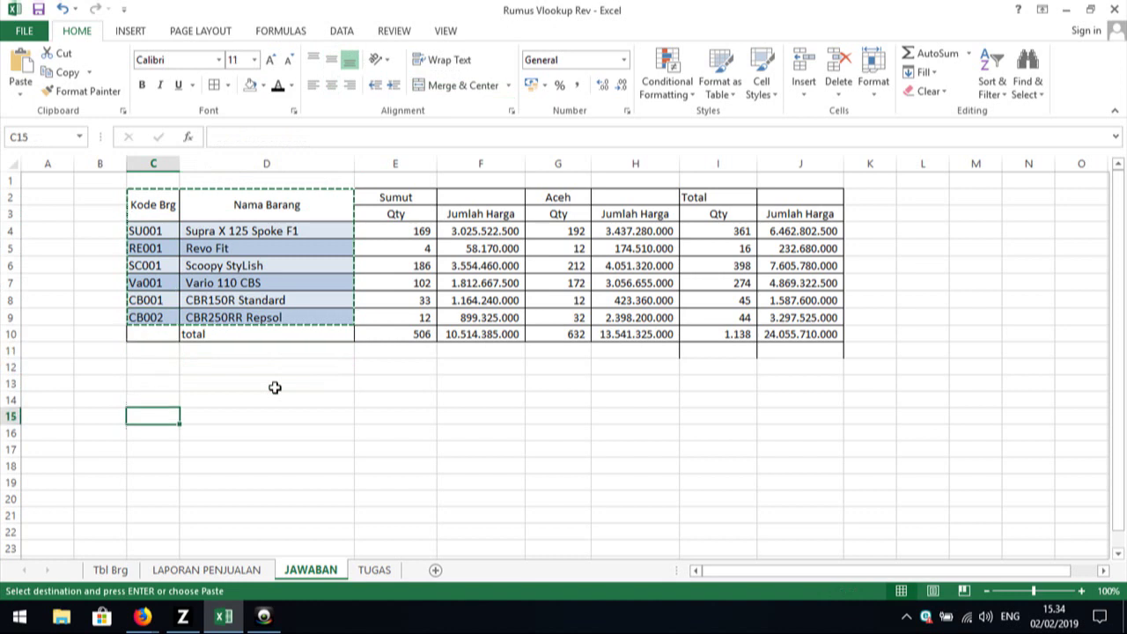
key("Right")
key("ctrl+v")
- Start a third header beside Nama Barang, typing 'Na'
key("Right")
key("Right")
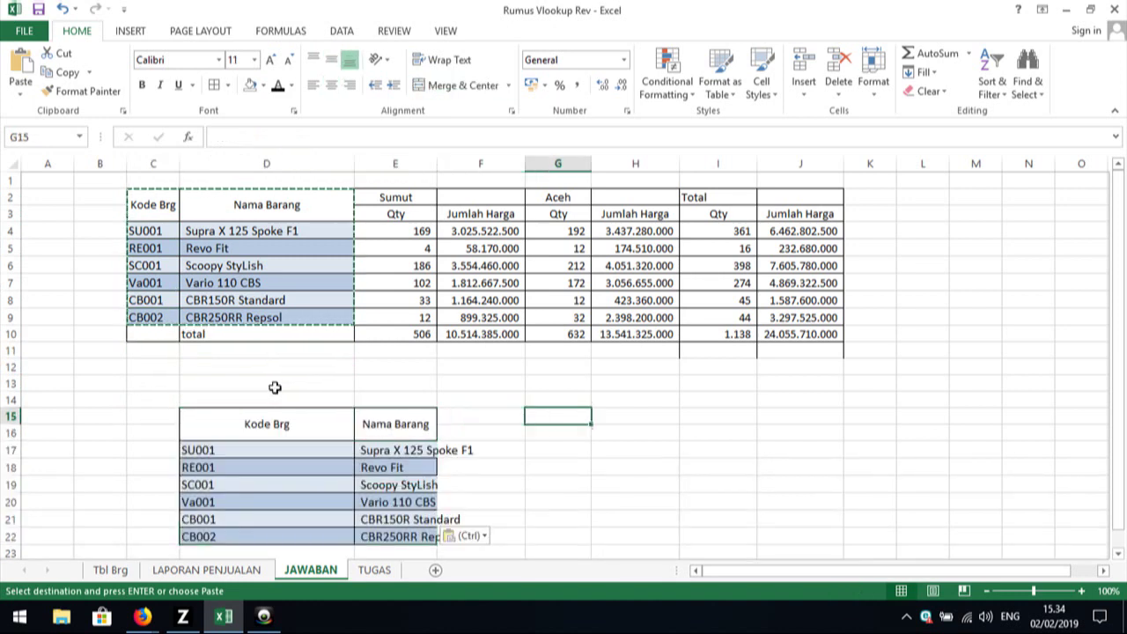
key("Left")
type("Na")
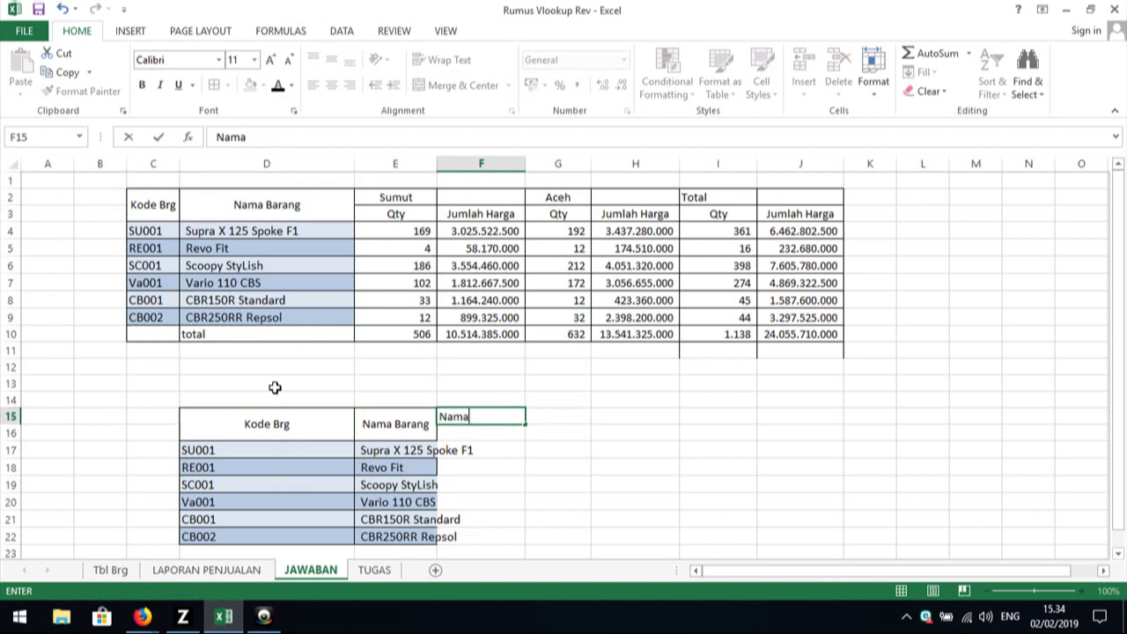
- Clear the stray Nama text from F15 and widen column E to about 28.86 for the product names
key("BackSpace")
key("BackSpace")
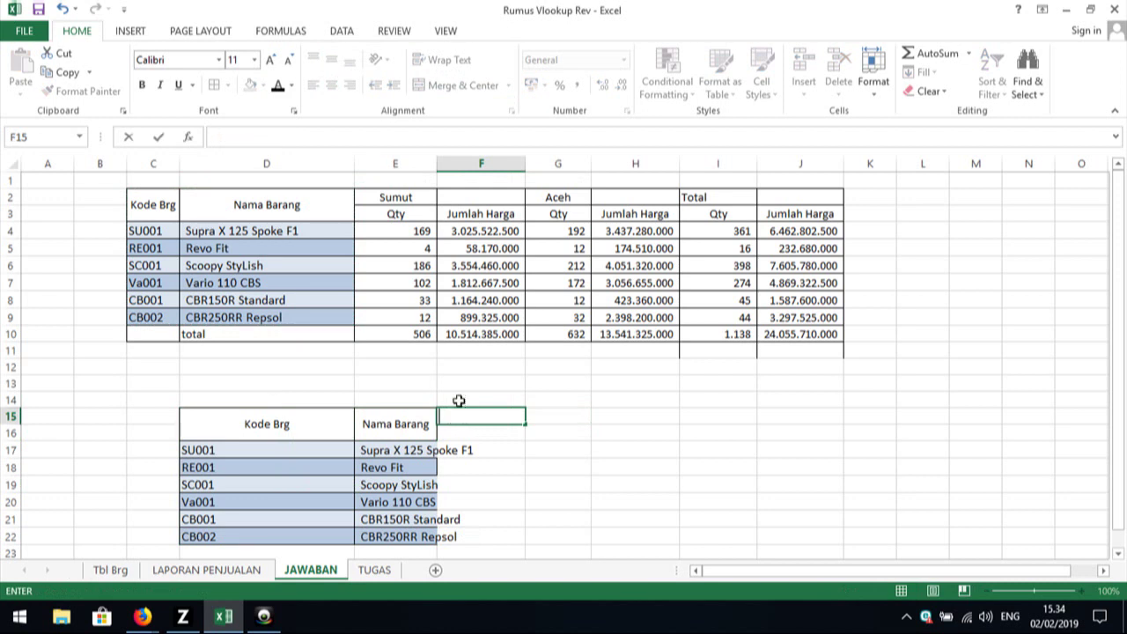
left_click(552, 485)
left_click(420, 399)
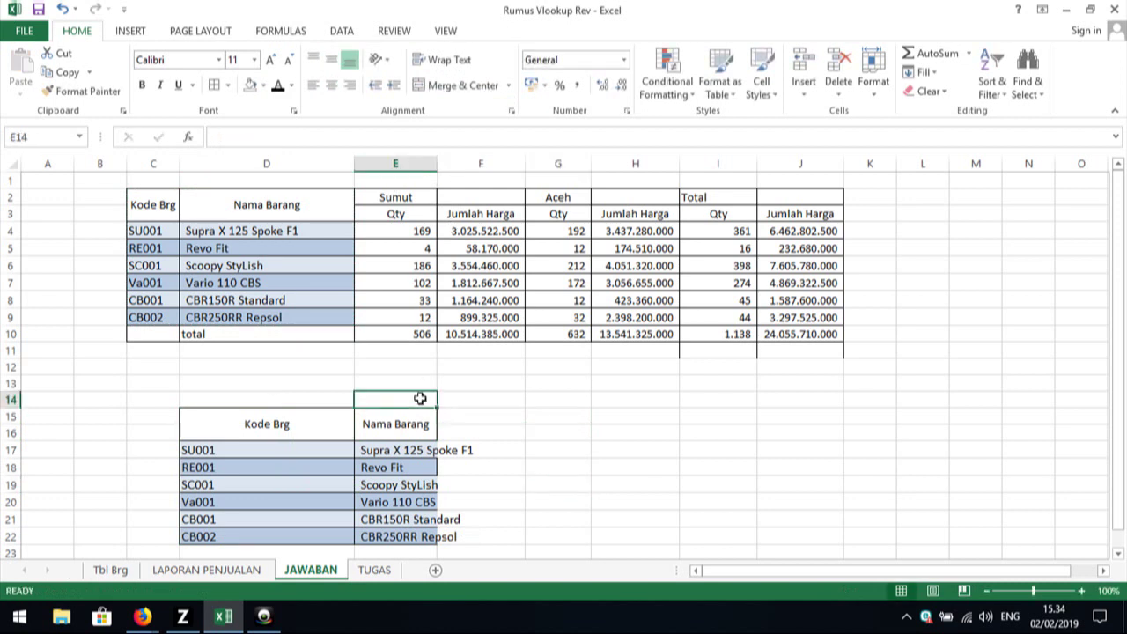
left_click_drag(436, 168, 524, 240)
left_click(437, 435)
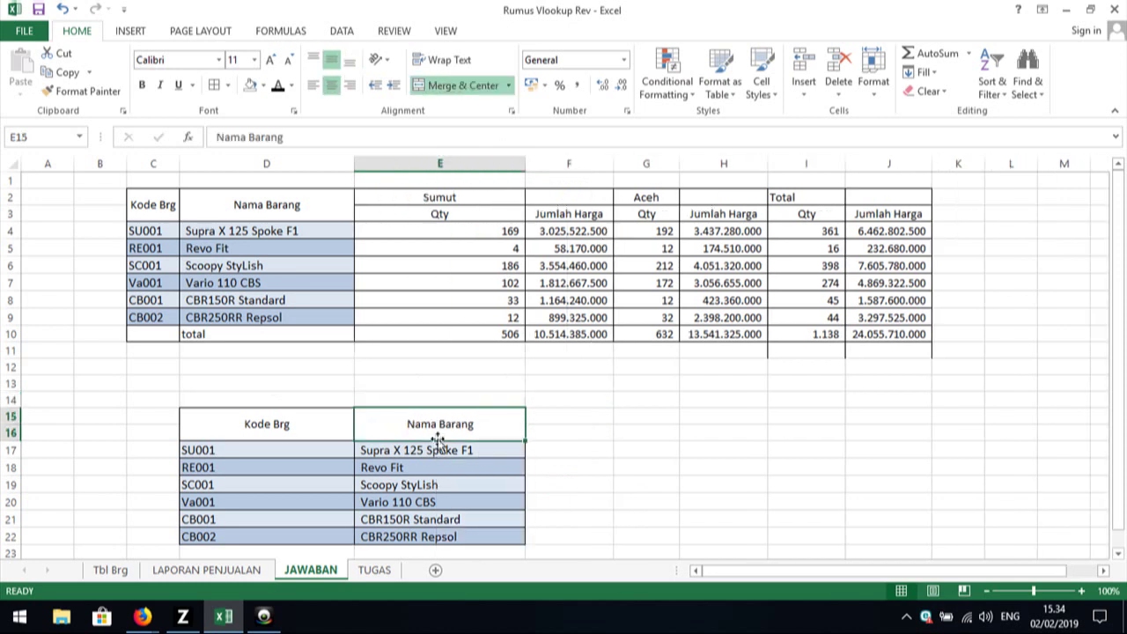
key("Down")
key("Down")
key("Down")
key("Down")
key("Down")
key("Down")
key("Up")
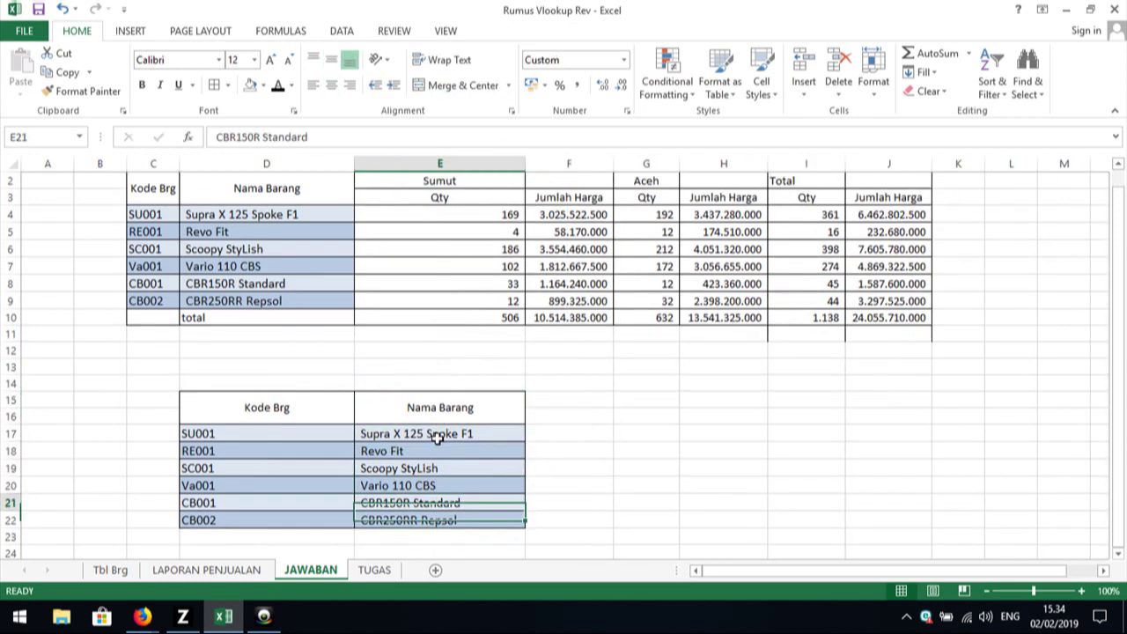
key("Escape")
key("Up")
key("Up")
key("Up")
key("Up")
key("Up")
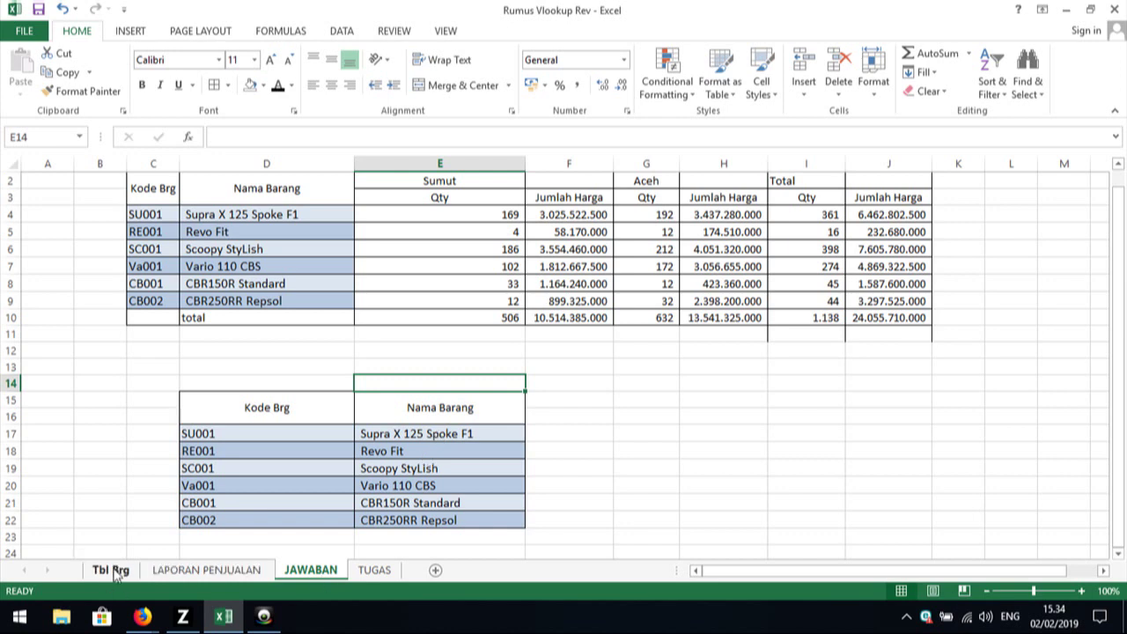
- Look over the Tbl Brg sheet, then return to JAWABAN at normal zoom
left_click(116, 572)
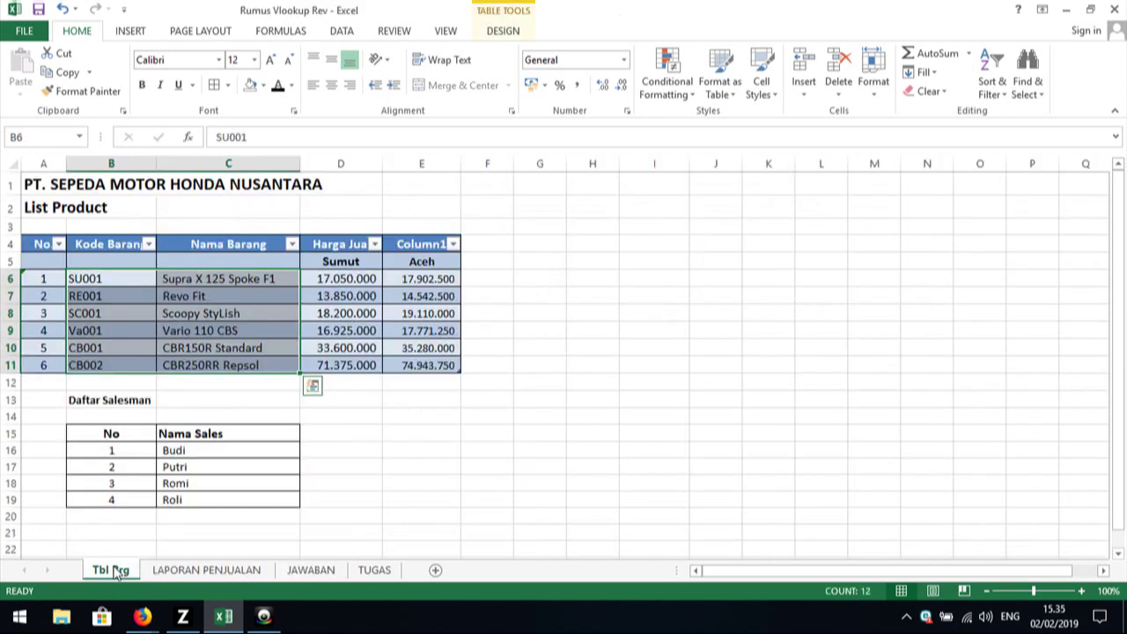
left_click(315, 571)
left_click(585, 385)
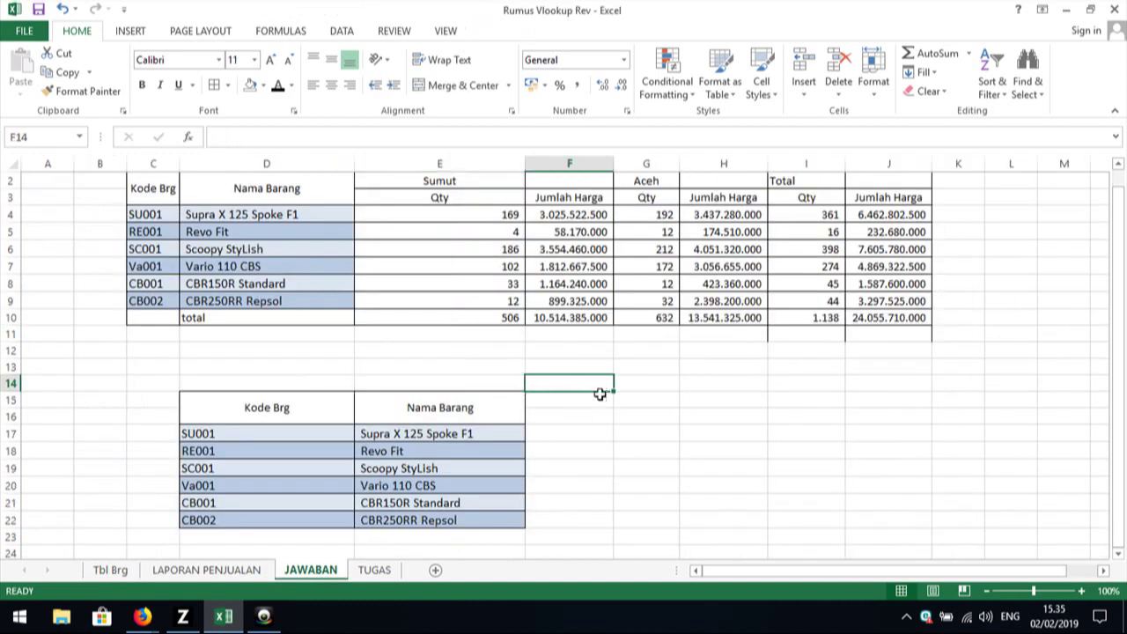
left_click(578, 399)
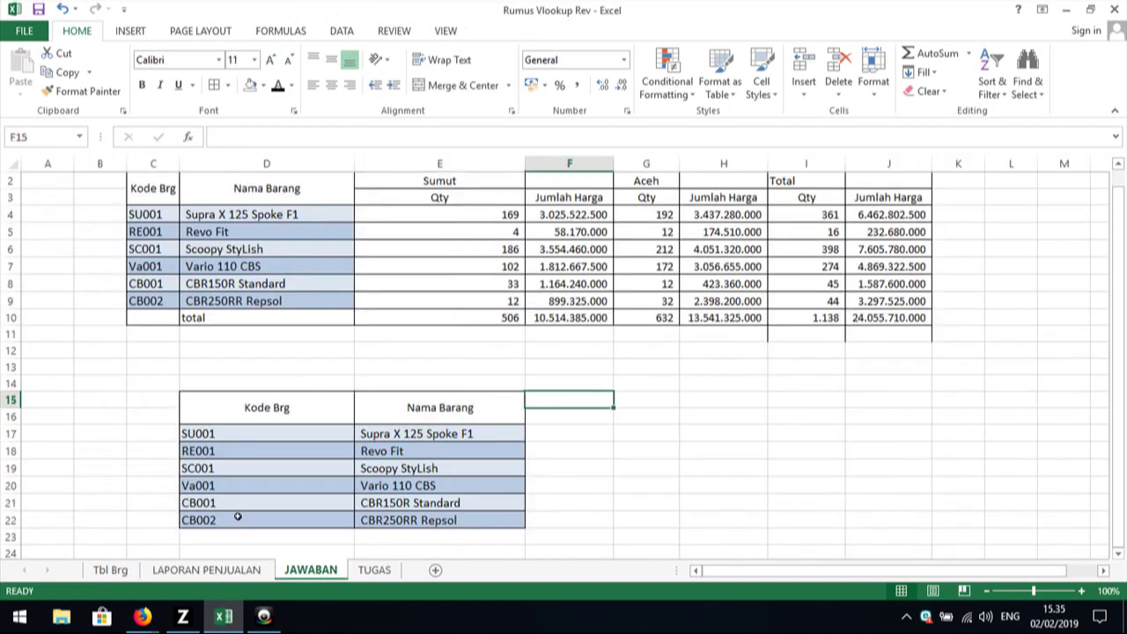
scroll(237, 517, "down", 4)
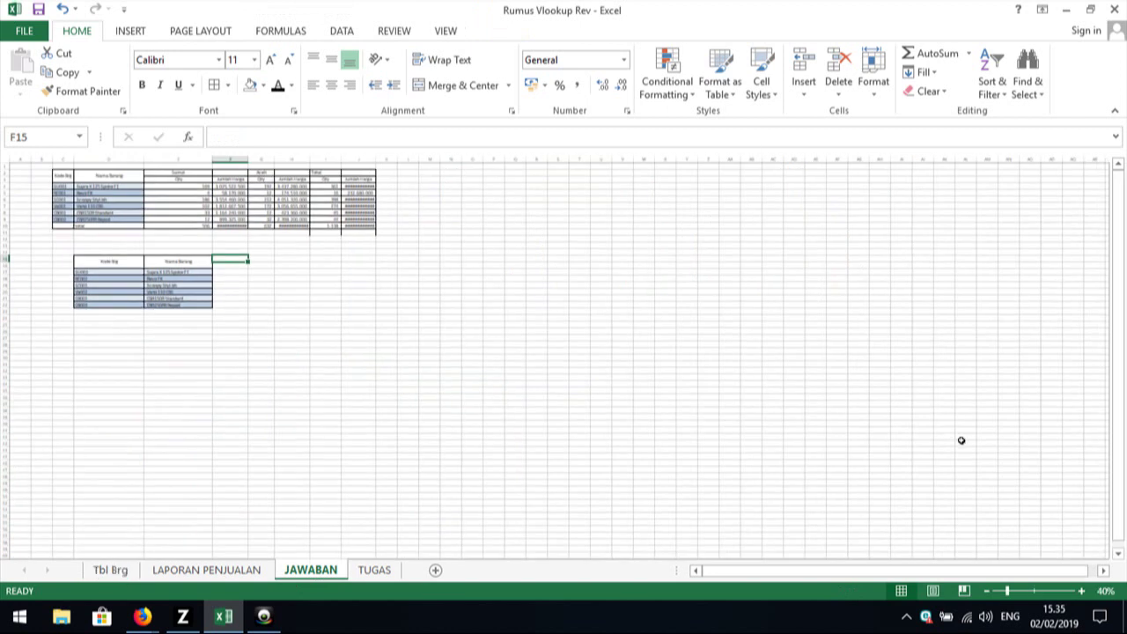
left_click(1036, 592)
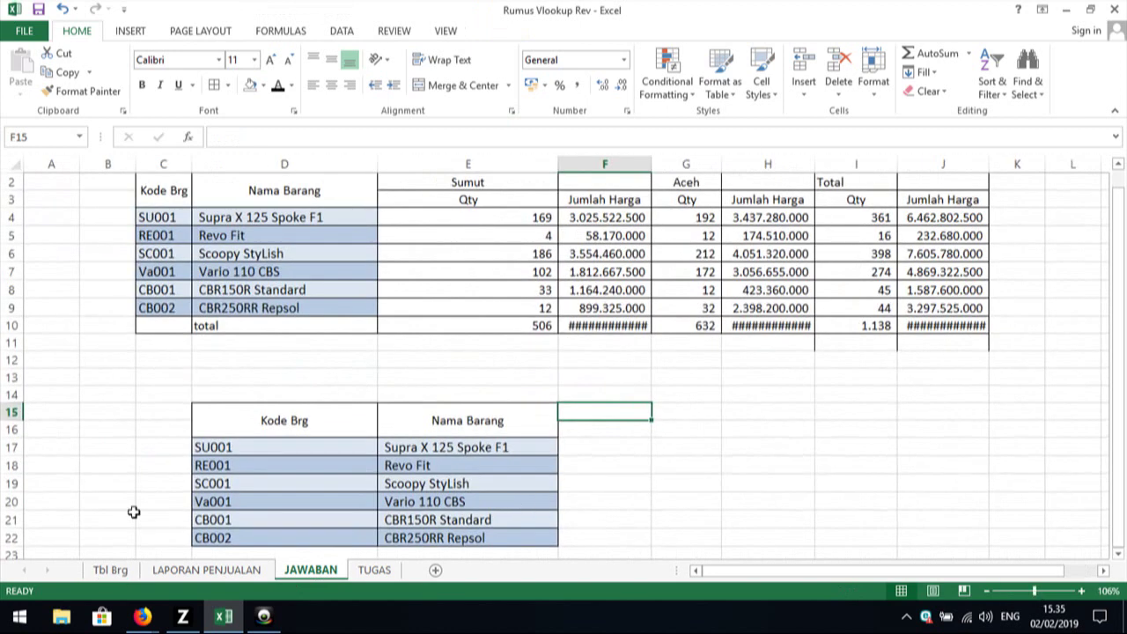
left_click(127, 503)
- Copy the four salesman names from Tbl Brg's Nama Sales list and paste them at G15 on JAWABAN
left_click(111, 571)
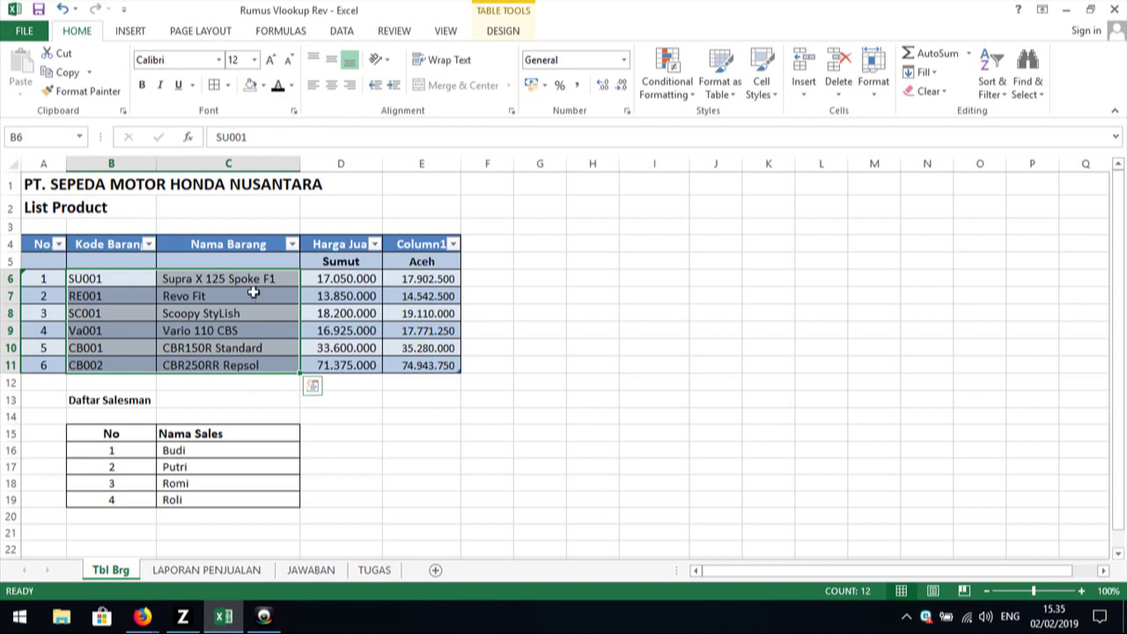
left_click_drag(209, 451, 198, 491)
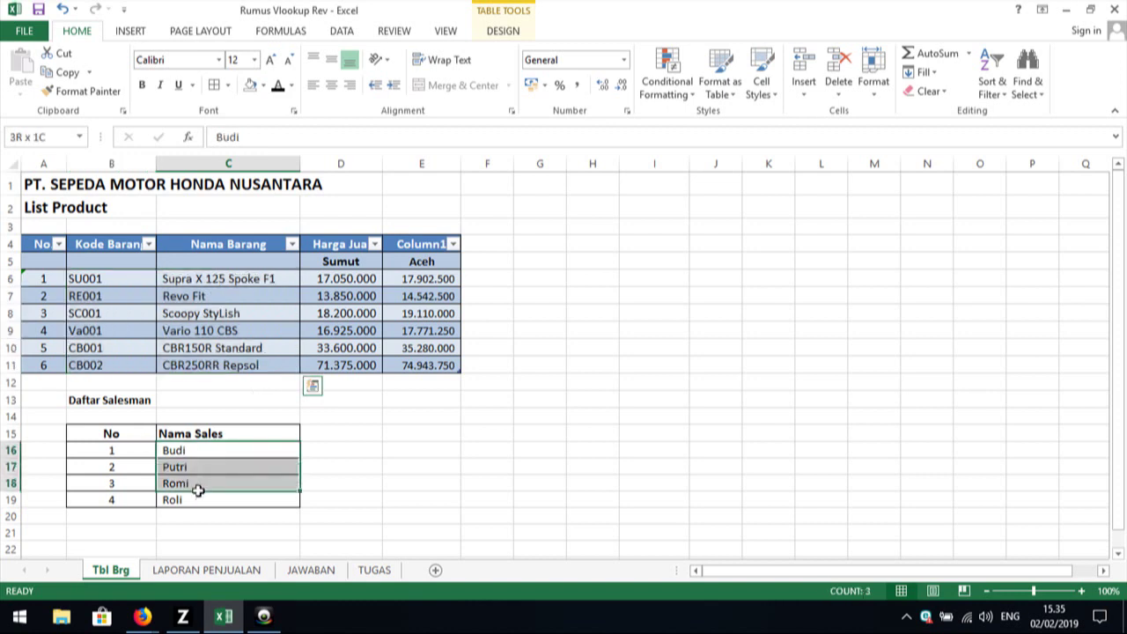
key("ctrl+c")
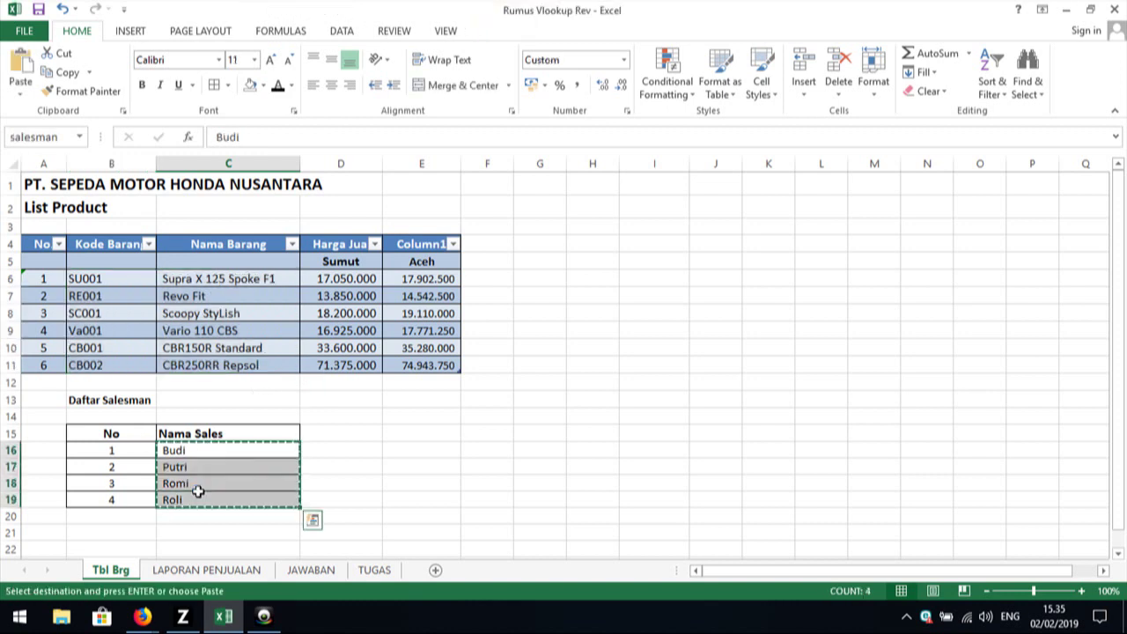
left_click(310, 571)
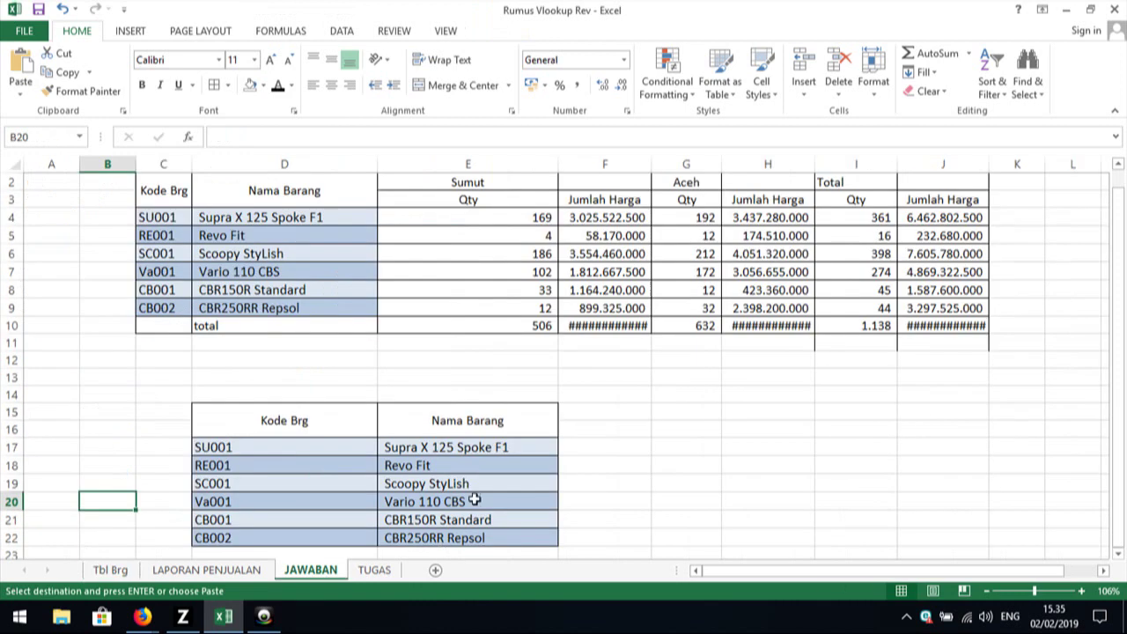
left_click(686, 411)
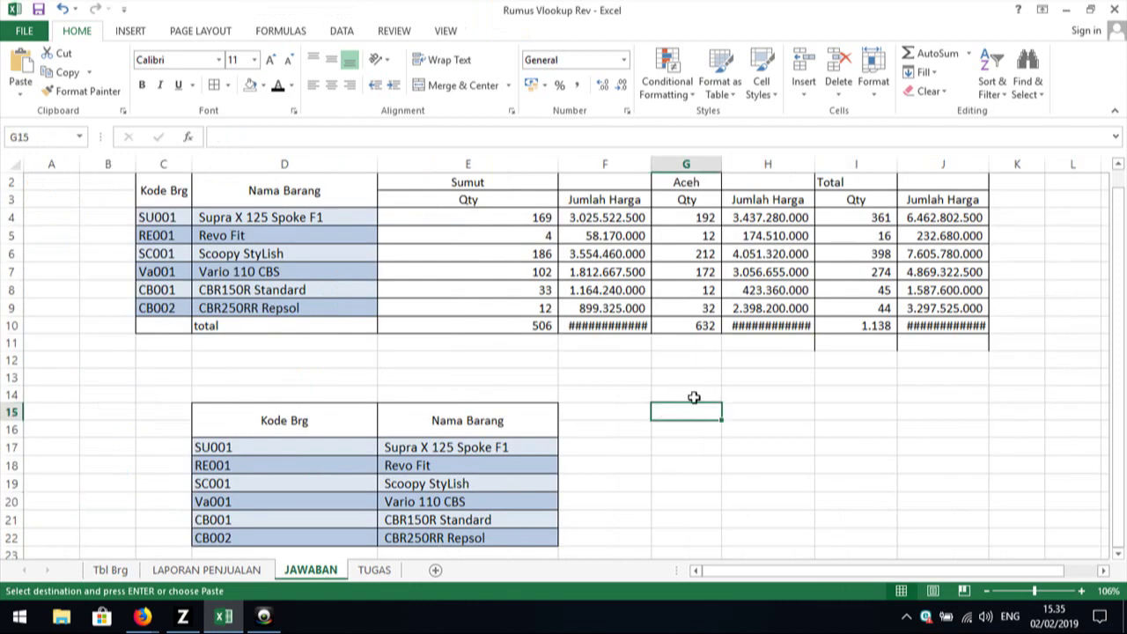
key("ctrl+v")
key("Left")
key("Right")
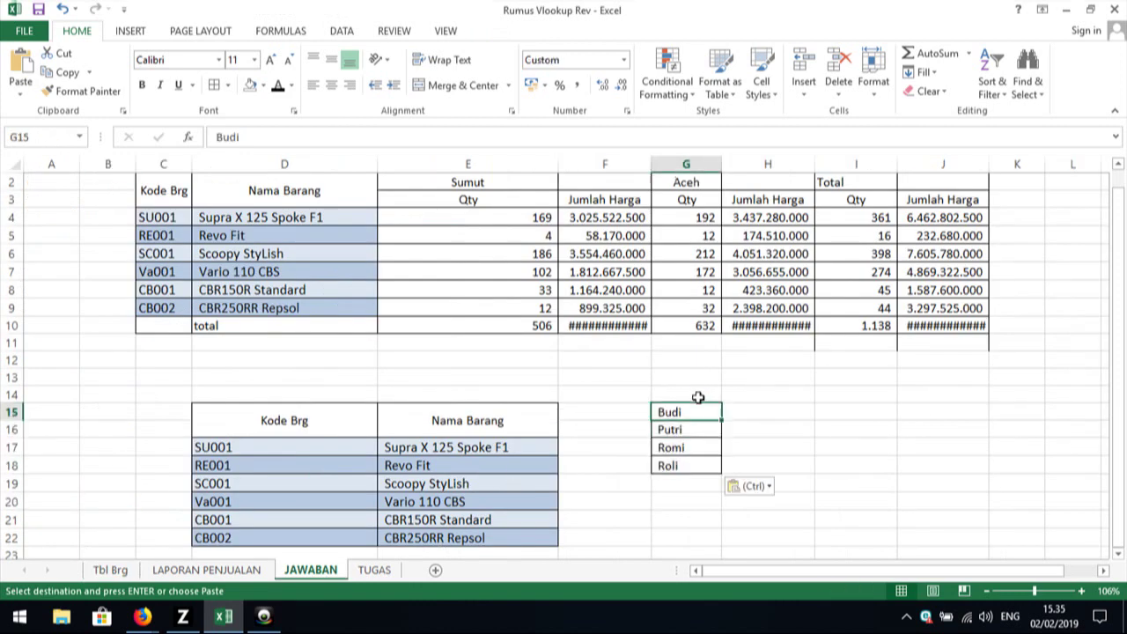
key("ctrl")
key("Right")
key("Right")
key("Right")
key("Left")
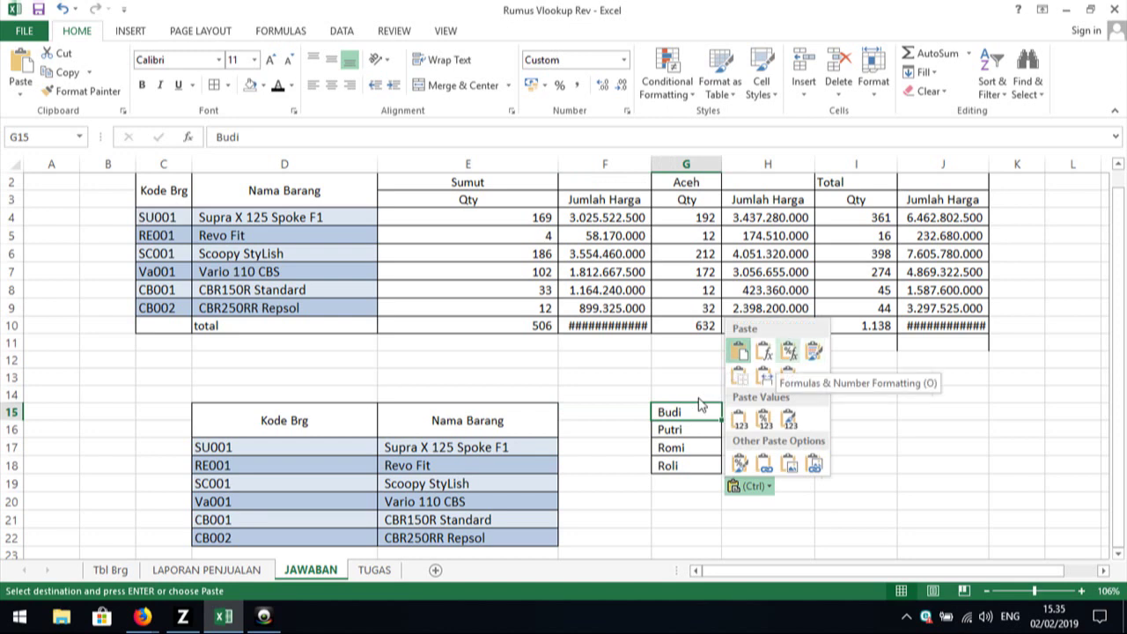
key("Escape")
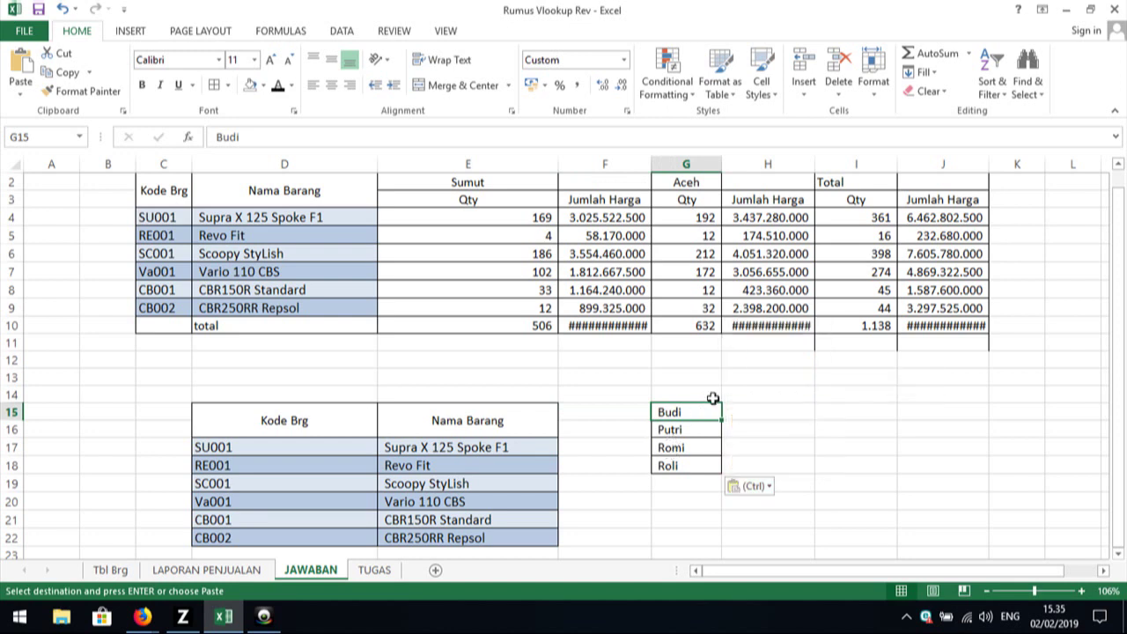
- Move the first three salesman names into F15, G15 and H15 as headings
key("ctrl+c")
key("Left")
key("Return")
key("Right")
key("Down")
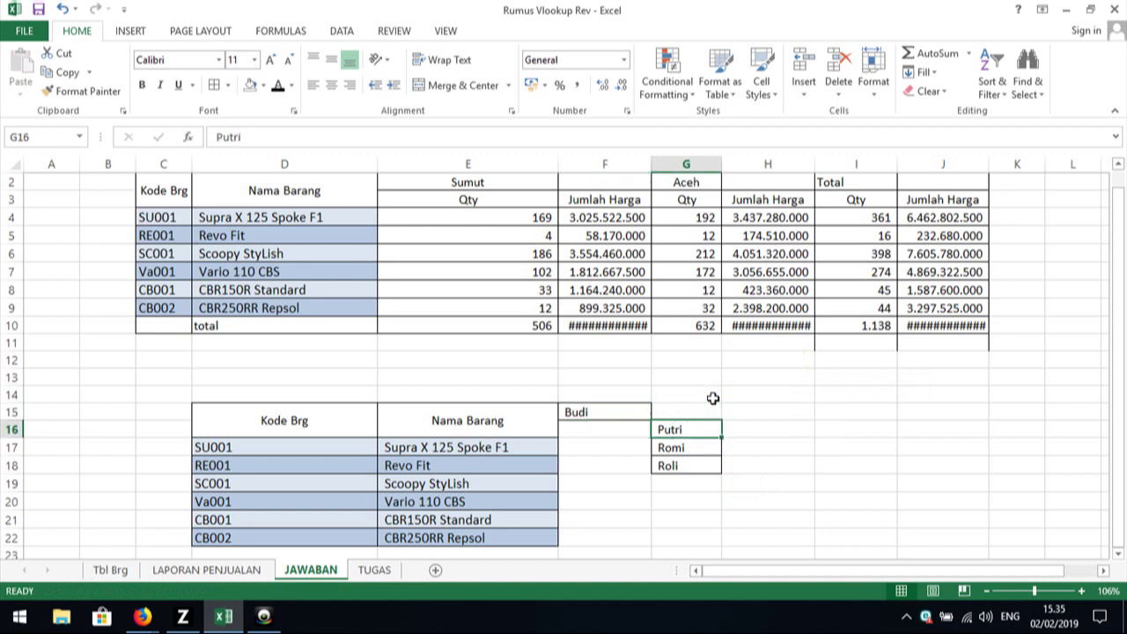
key("ctrl+x")
key("Up")
key("Return")
key("Down")
key("Down")
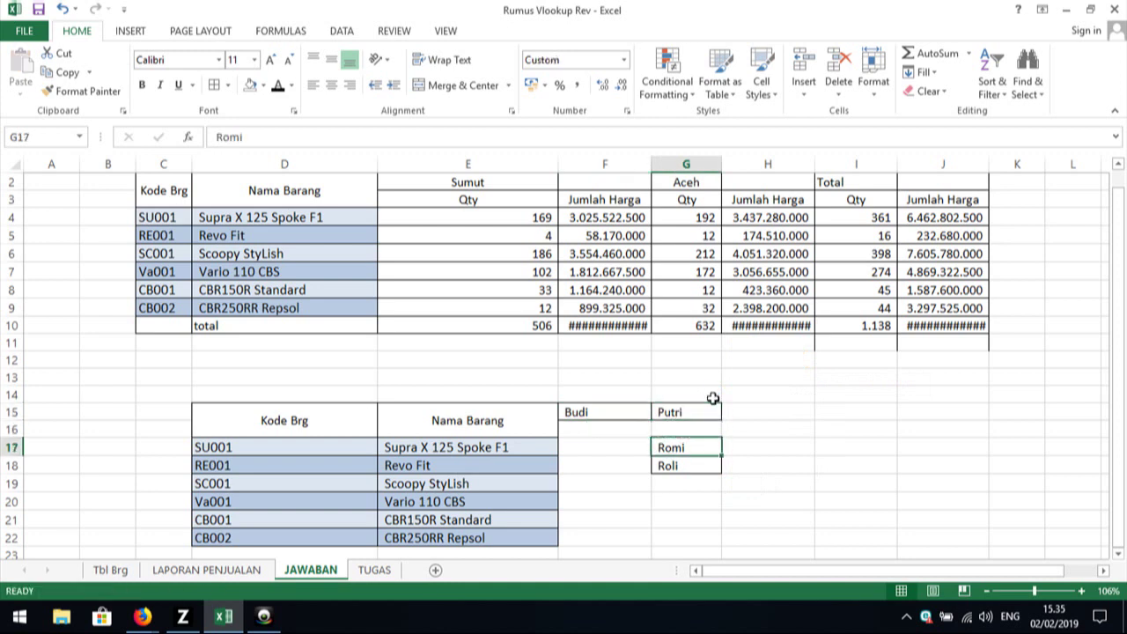
key("ctrl+x")
key("Right")
key("Up")
key("Up")
key("Return")
- Move the fourth salesman name into I15 and enter the Total heading in J15
key("Down")
key("Down")
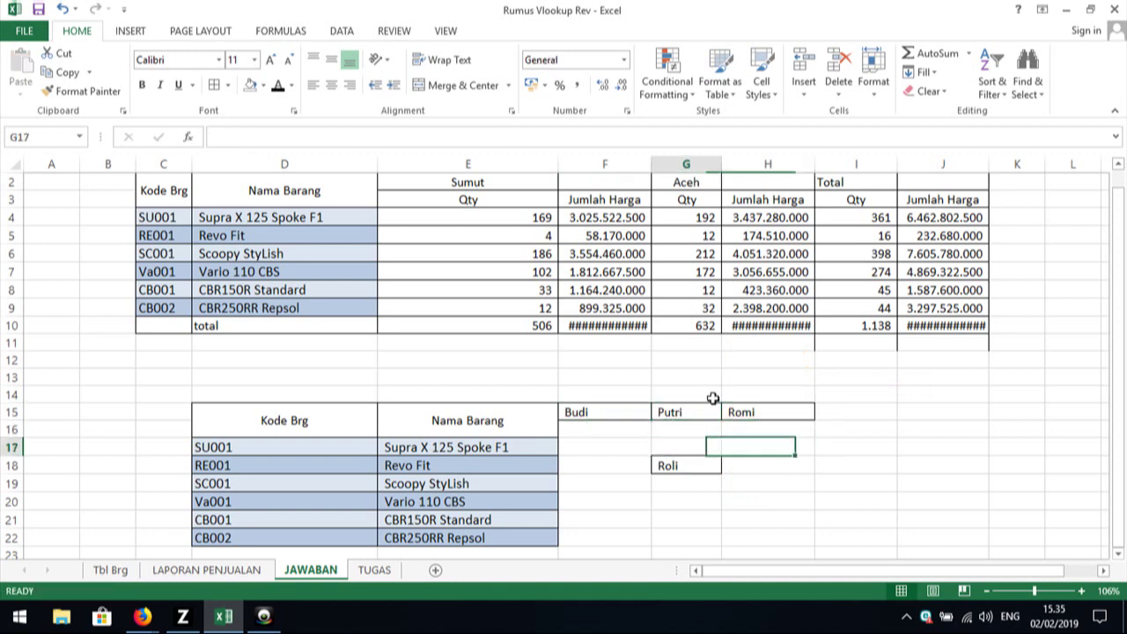
key("Left")
key("Down")
key("ctrl+x")
key("Right")
key("Up")
key("Up")
key("Up")
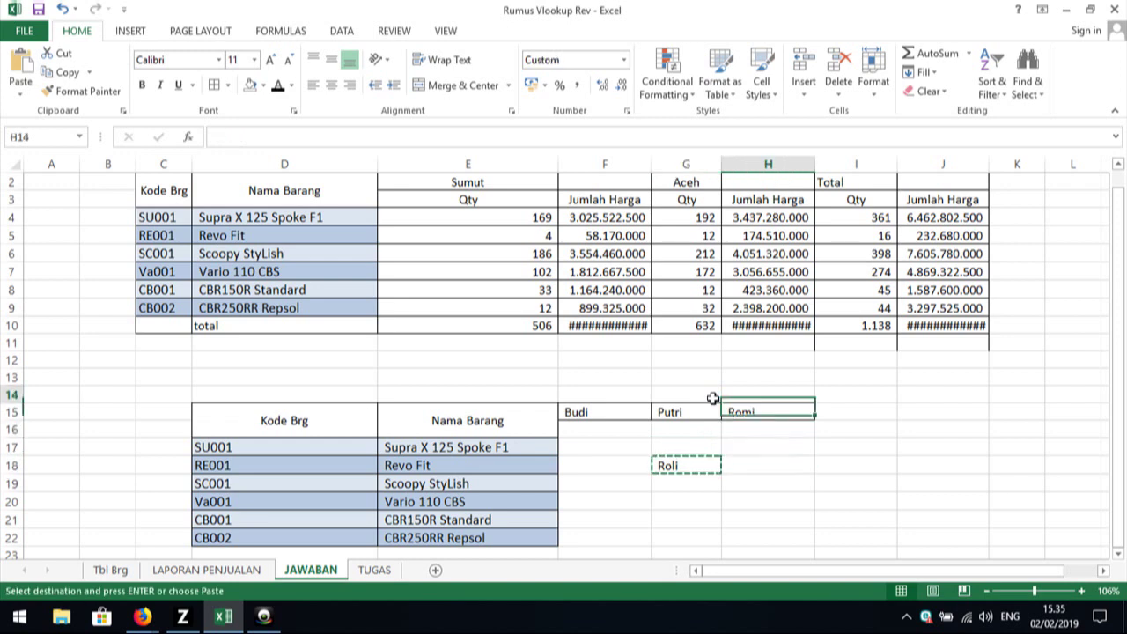
key("Up")
key("Right")
key("Down")
key("Return")
key("Right")
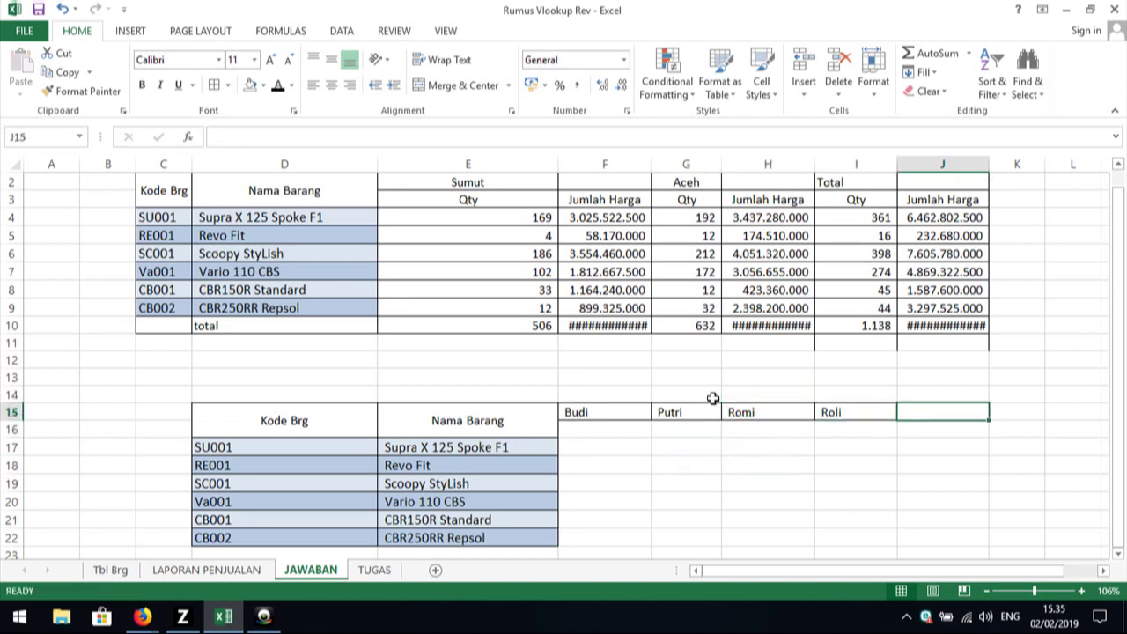
type("Total")
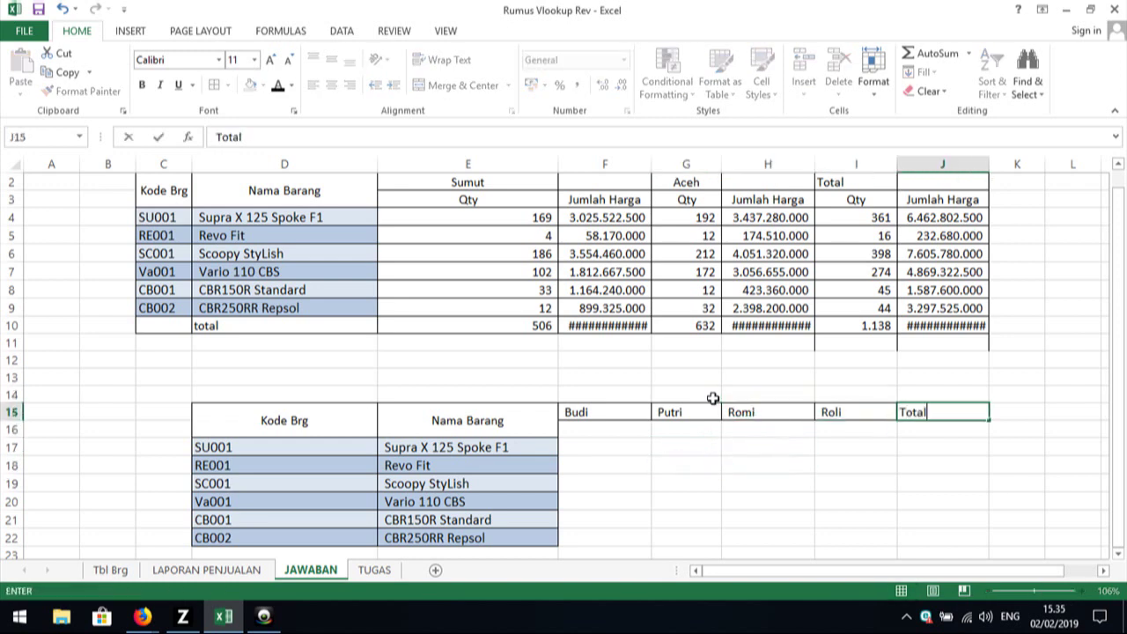
key("Return")
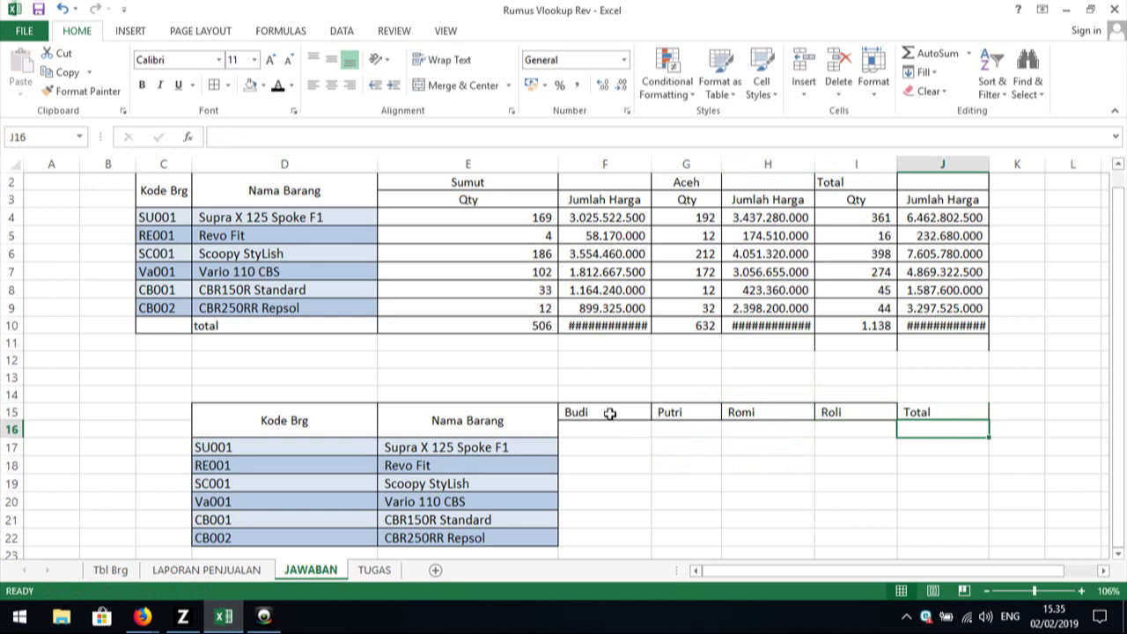
- Apply all borders to every cell of the lower summary table
left_click(609, 413)
mouse_move(310, 421)
left_mouse_down()
mouse_move(936, 521)
mouse_move(929, 552)
left_mouse_up()
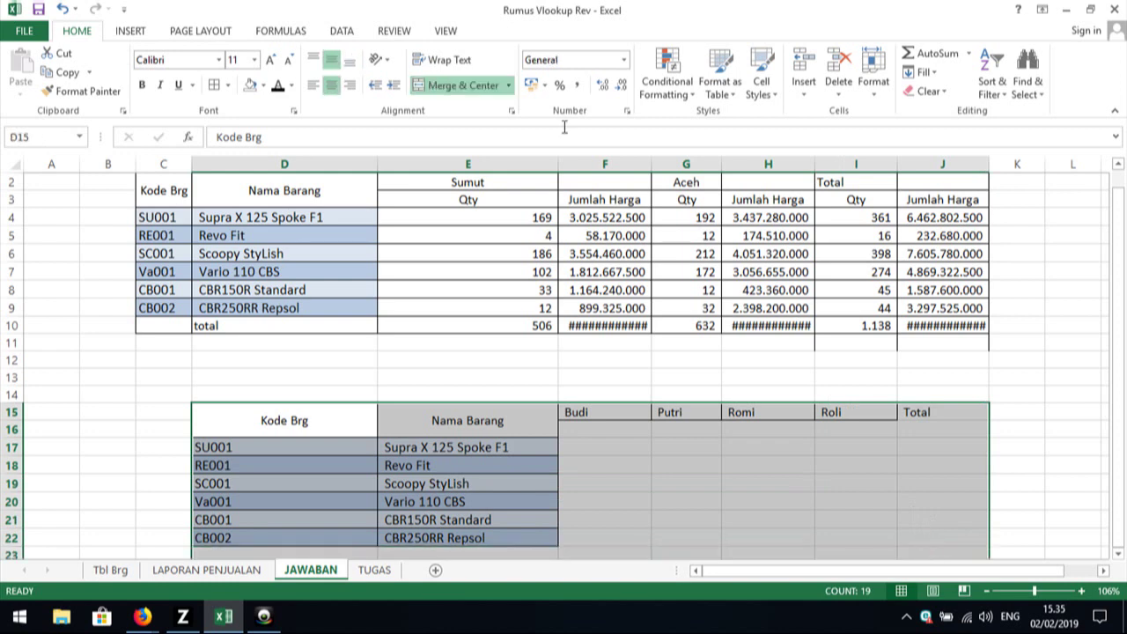
left_click(214, 85)
left_click(465, 447)
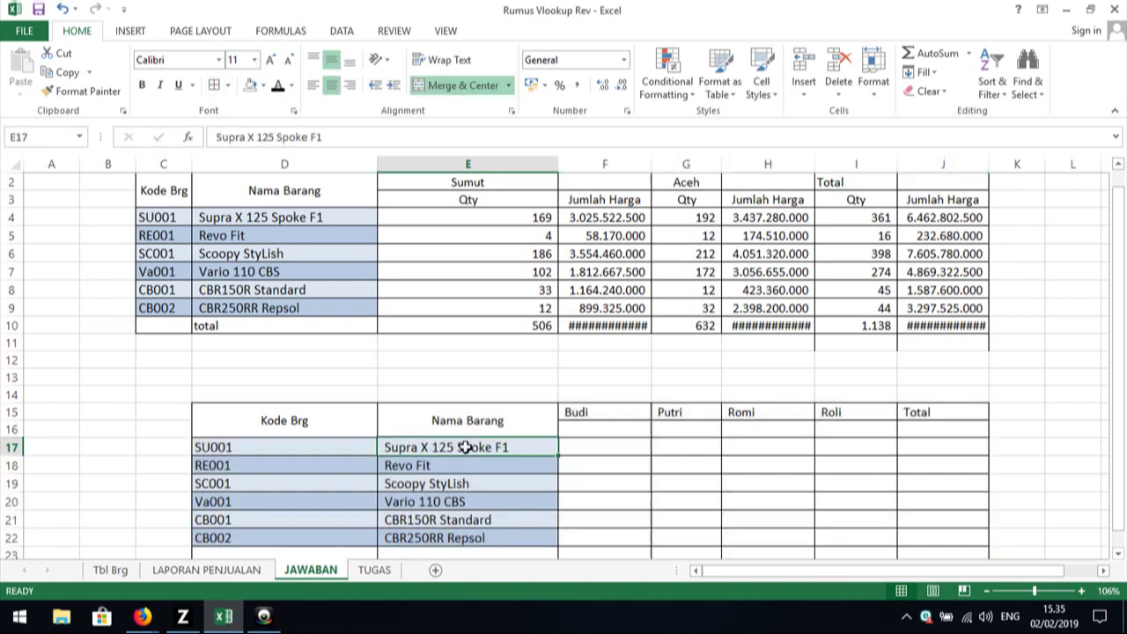
- Enter the label total in E23 and centre the F15:J15 headers
key("Down")
key("Down")
key("Down")
key("Down")
key("Down")
key("Down")
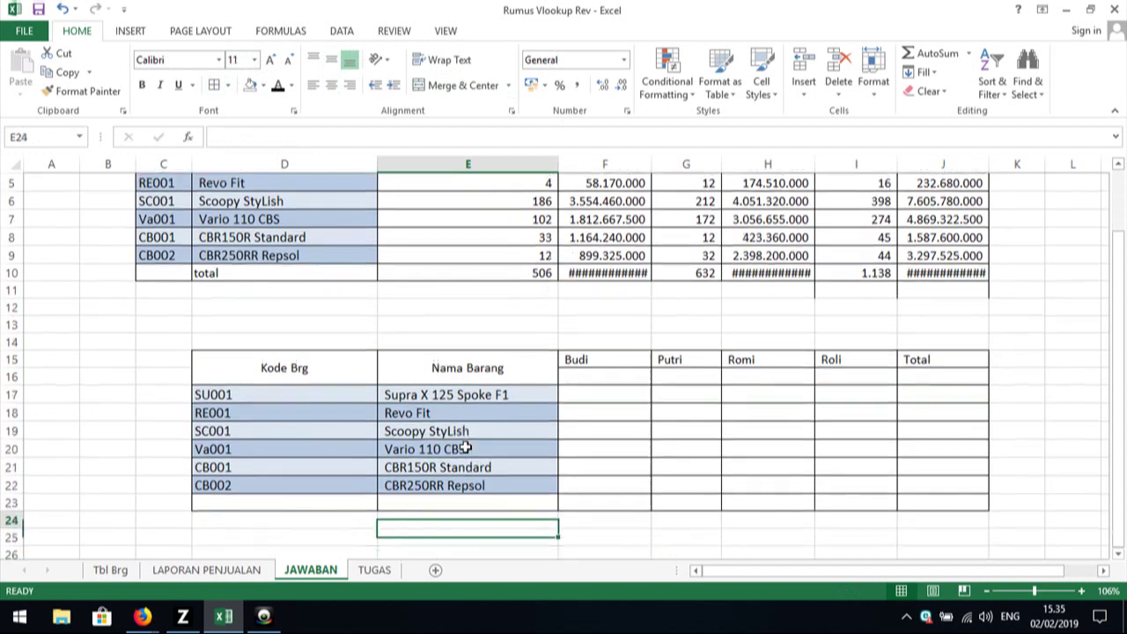
key("Up")
key("Up")
key("Left")
key("Down")
key("Right")
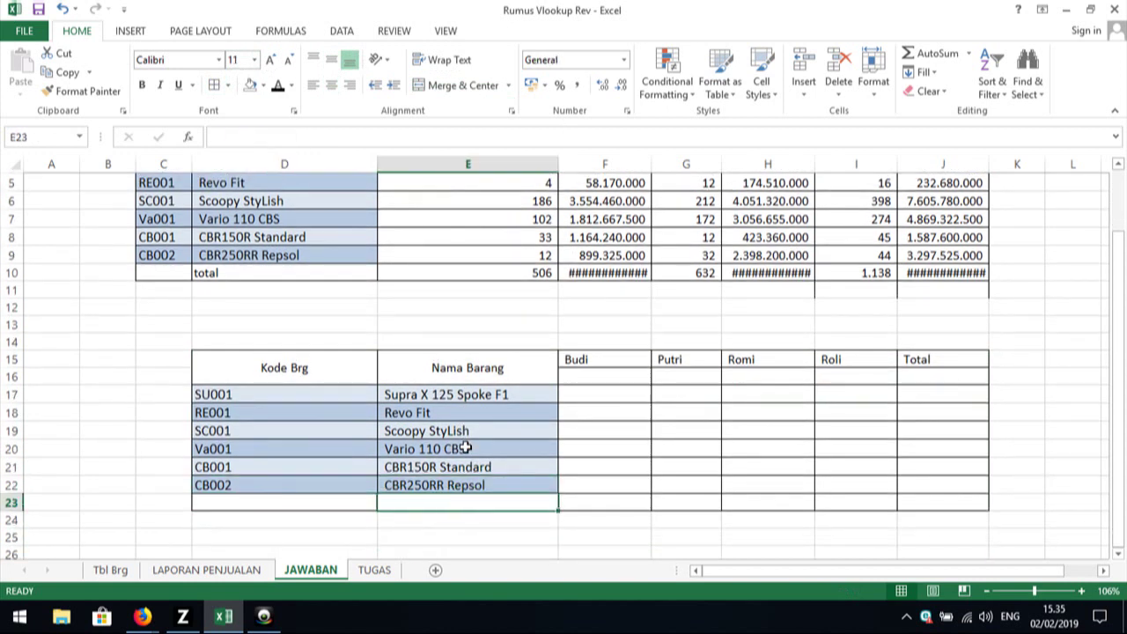
type("total")
key("Return")
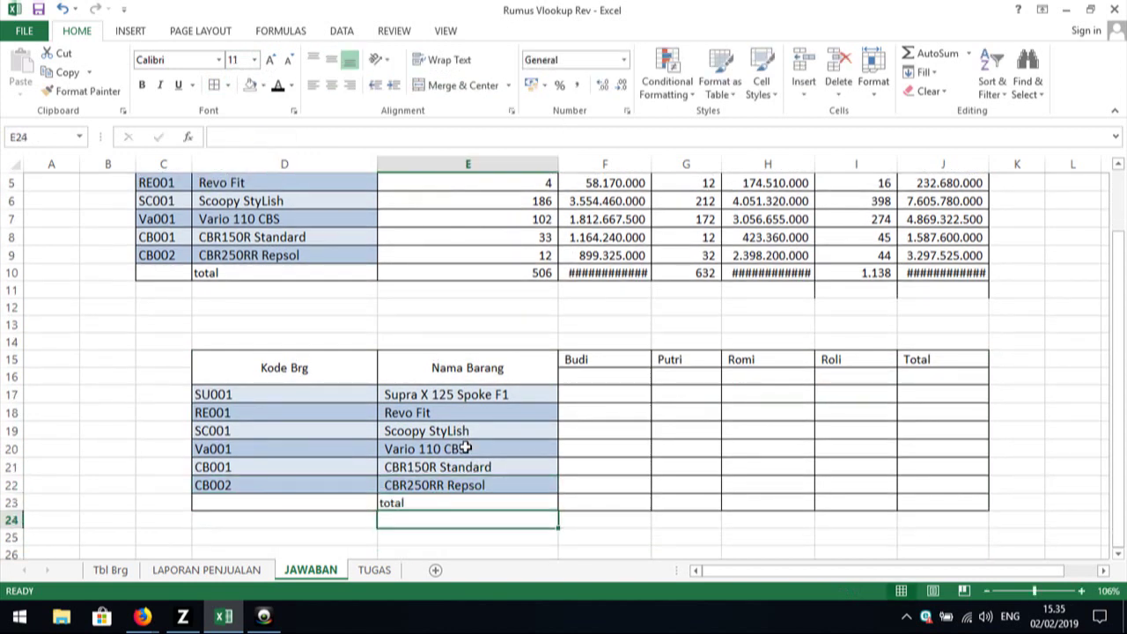
left_click_drag(629, 363, 944, 361)
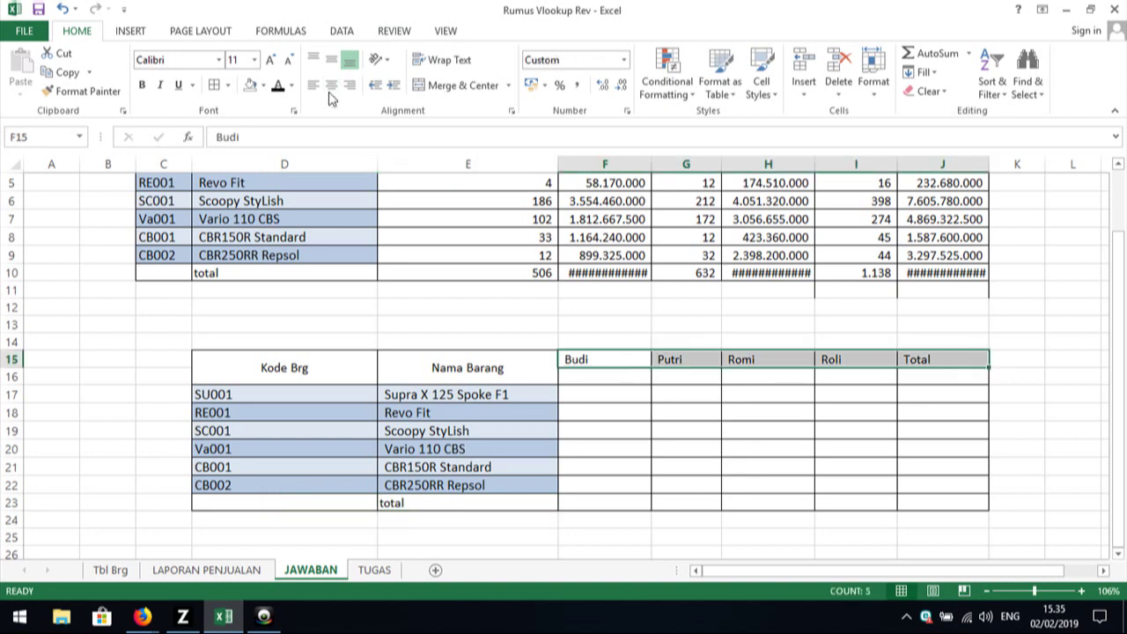
left_click(331, 86)
- Autofit column F by double-clicking its right header border
left_click(639, 407)
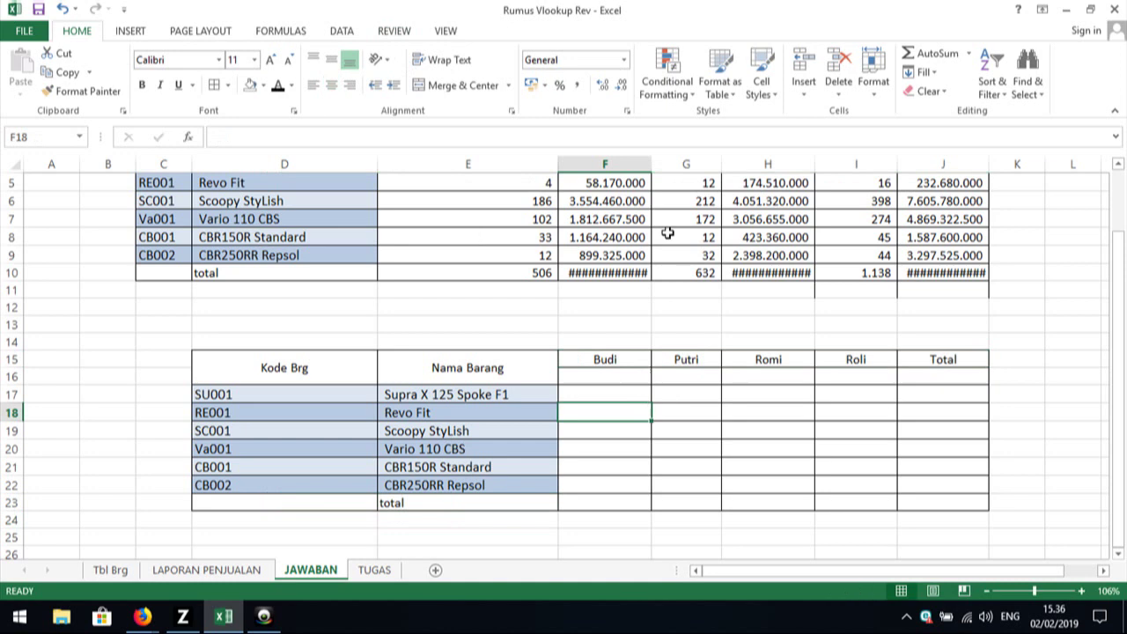
left_click(651, 165)
left_click(651, 136)
left_click(648, 165)
double_click(653, 164)
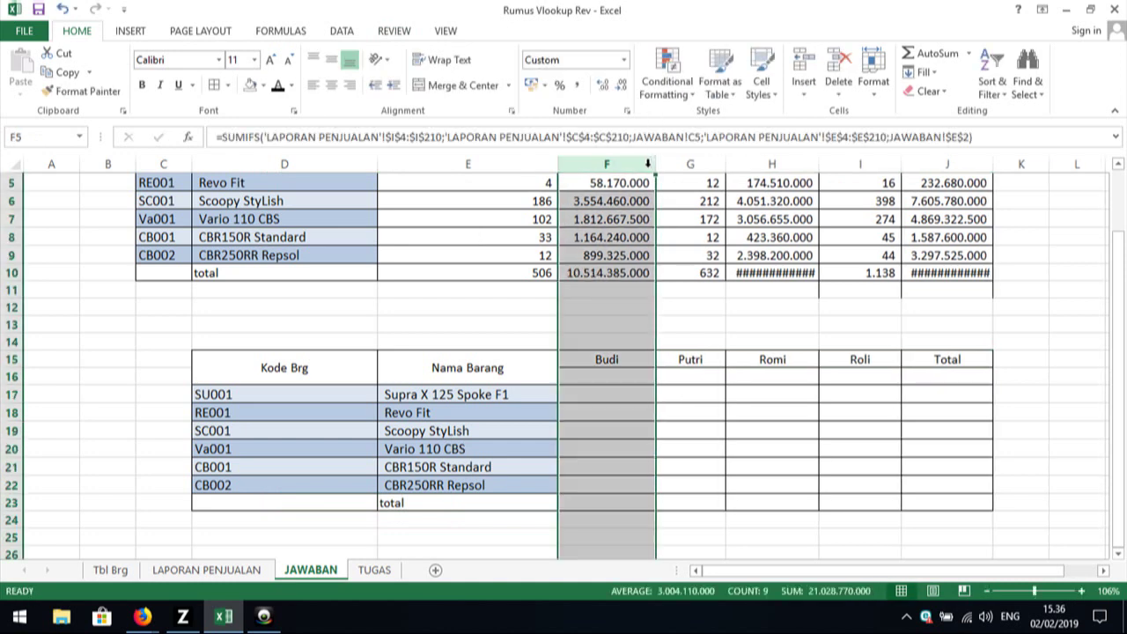
- In F17 start a SUMIFS with absolute Qty and Kd Brg ranges from LAPORAN PENJUALAN
left_click(610, 375)
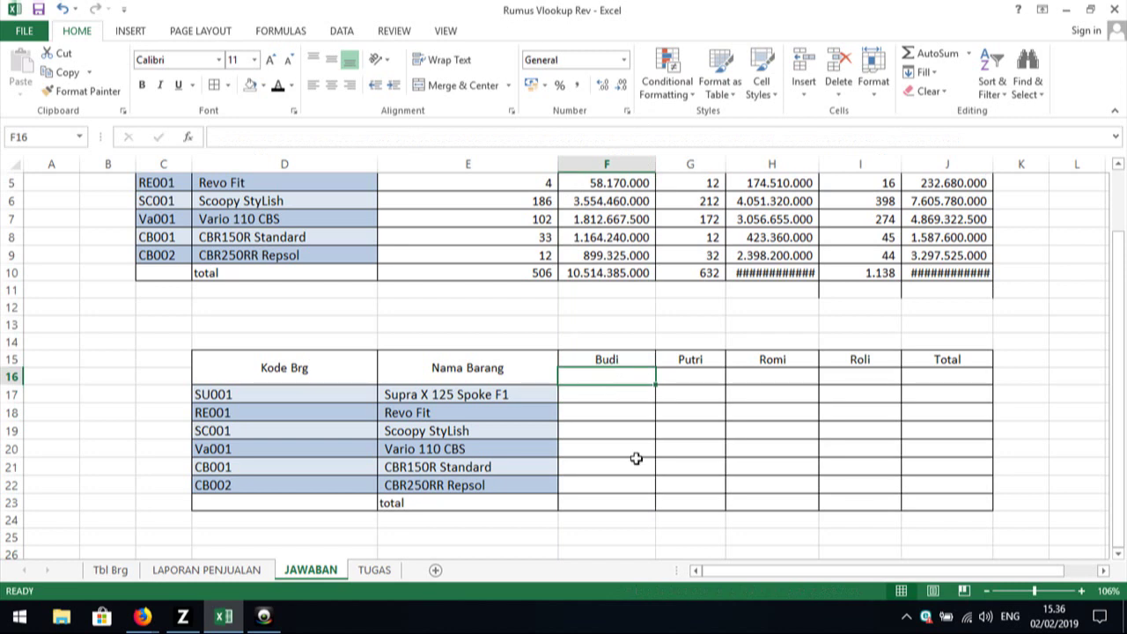
key("Left")
key("Down")
key("Right")
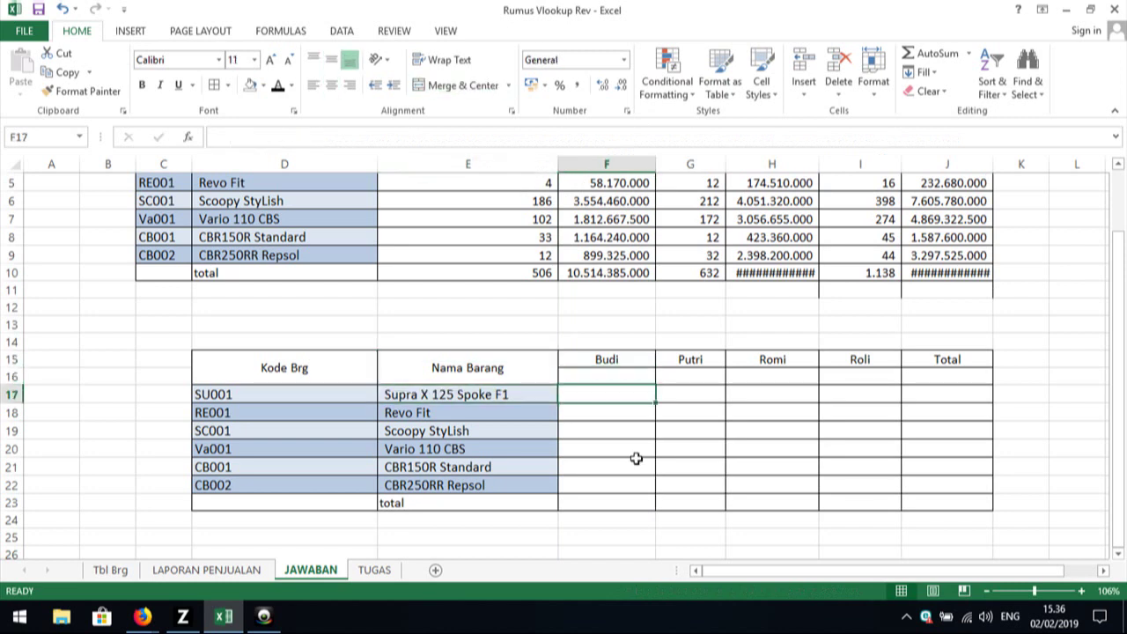
type("=s")
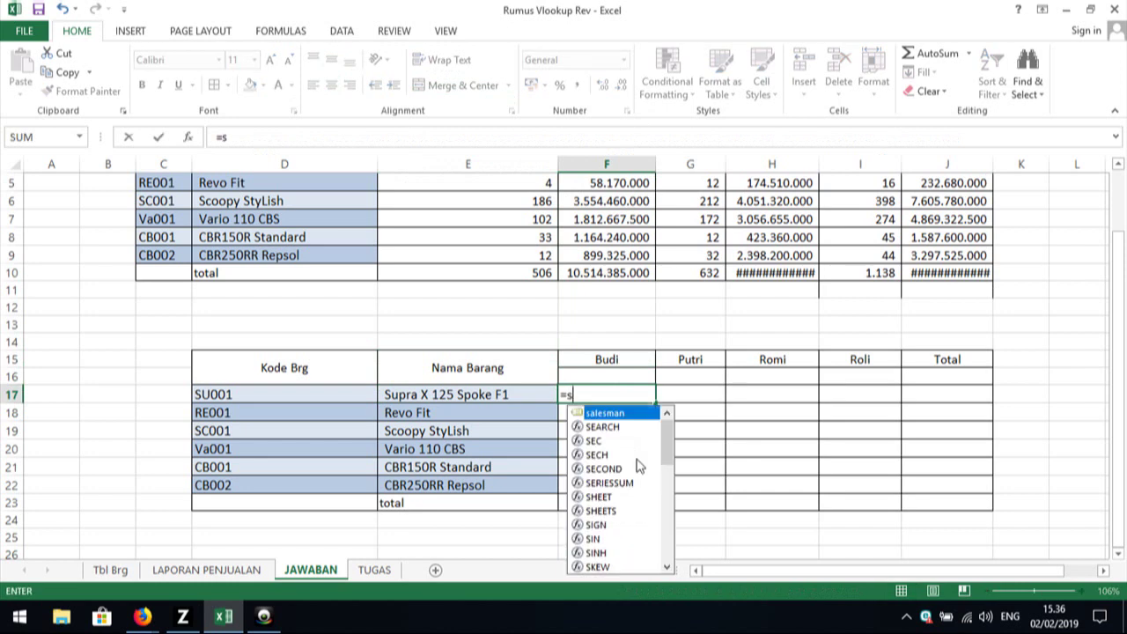
type("umifs(")
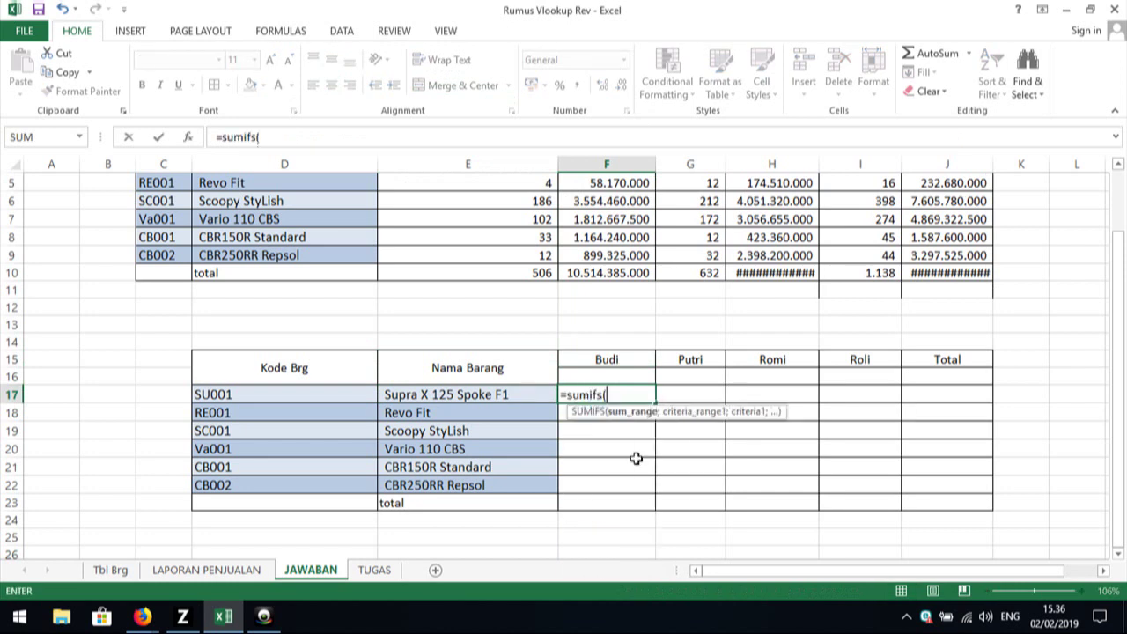
left_click(218, 572)
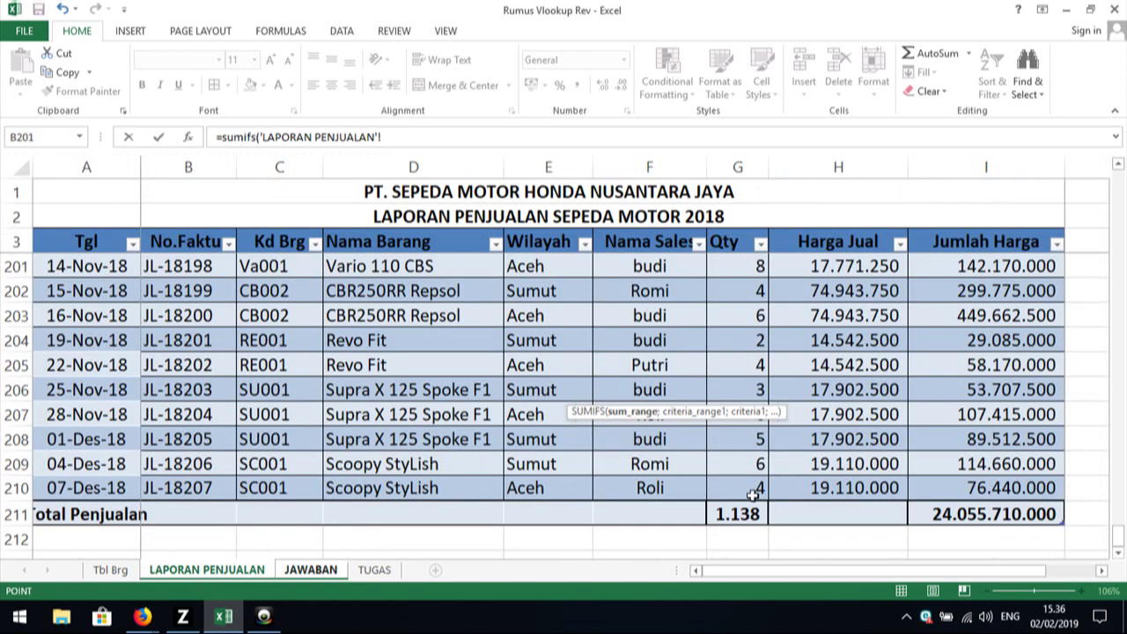
mouse_move(745, 492)
left_mouse_down()
mouse_move(786, 3)
mouse_move(675, 2)
mouse_move(745, 275)
left_mouse_up()
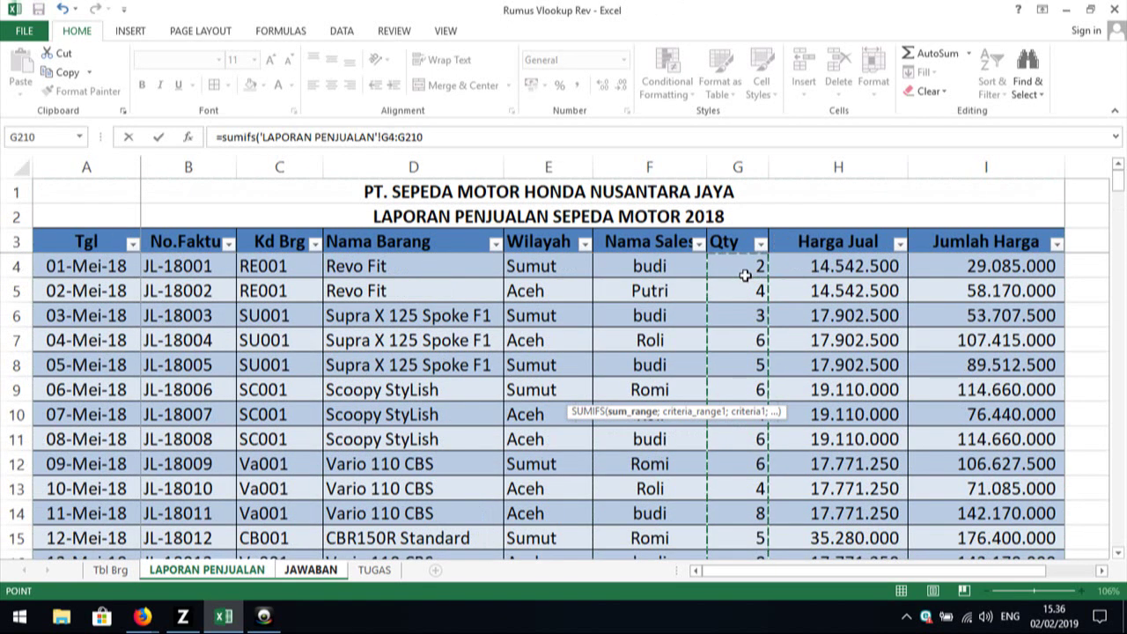
key("F4")
type(";")
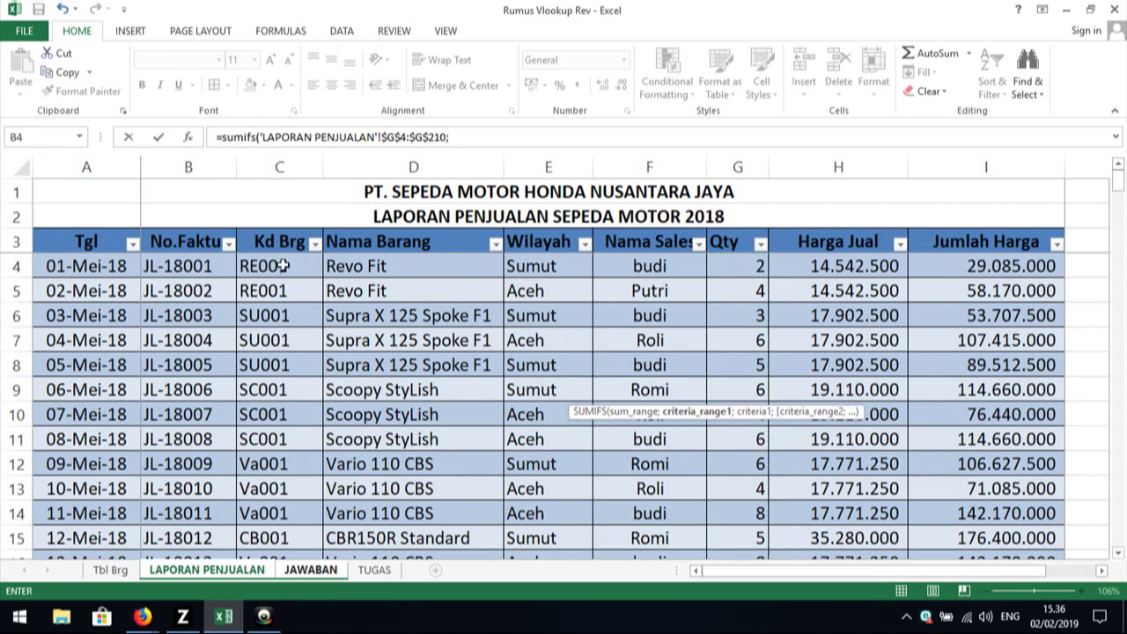
mouse_move(280, 265)
left_mouse_down()
mouse_move(147, 627)
mouse_move(242, 627)
mouse_move(288, 485)
left_mouse_up()
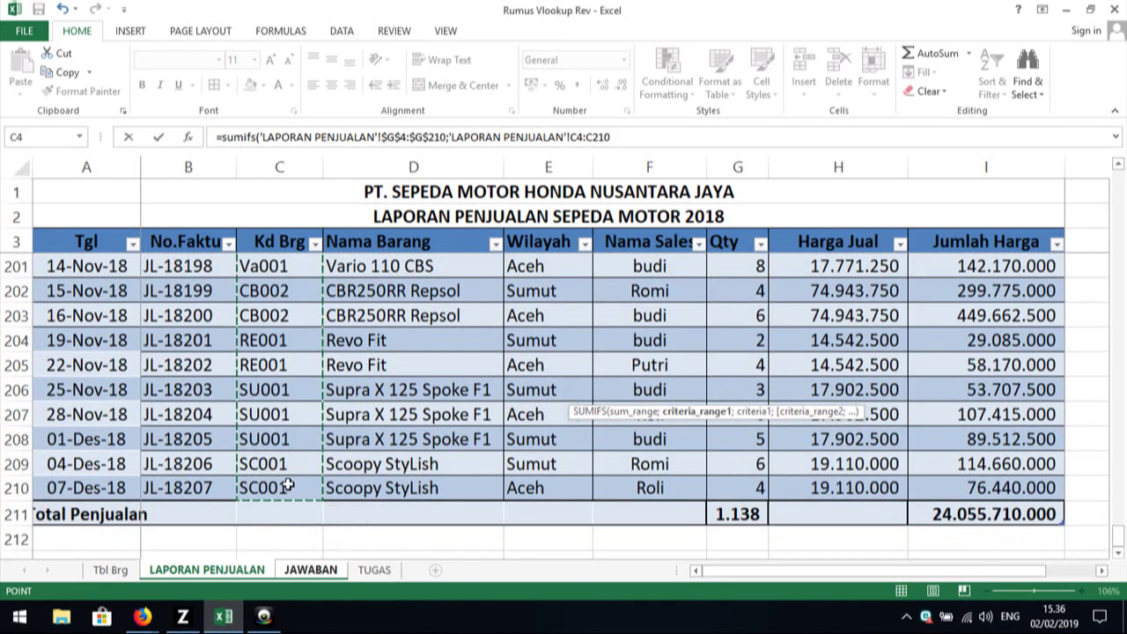
key("F4")
type(";")
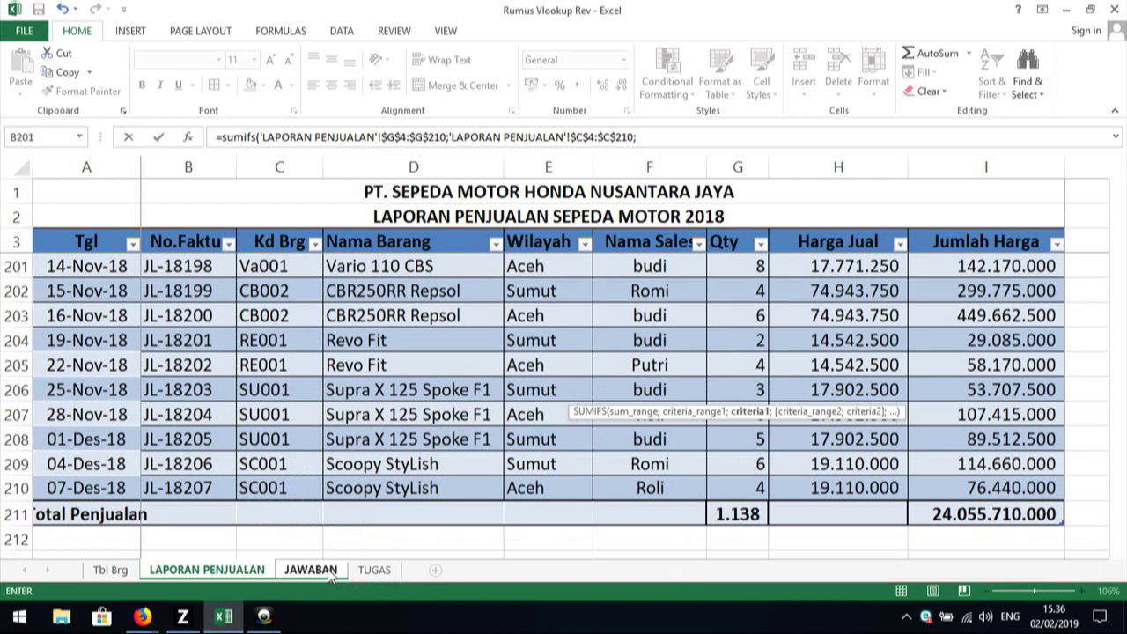
- Add criterion D17 plus the absolute Nama Sales range with $F$15, completing the formula to return 169
left_click(326, 569)
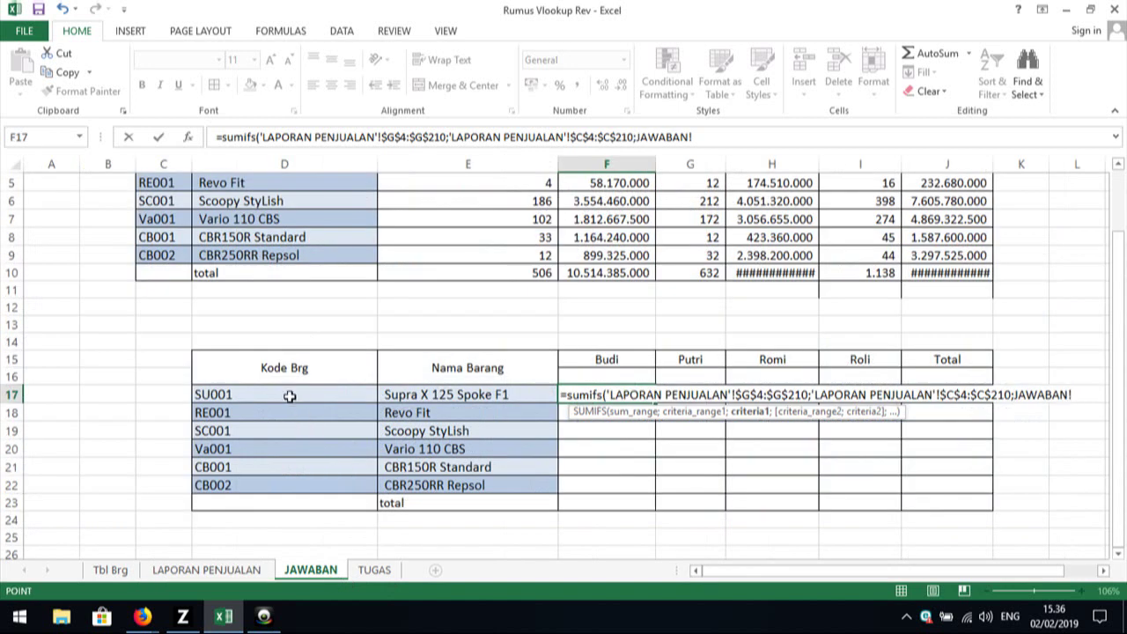
left_click(290, 397)
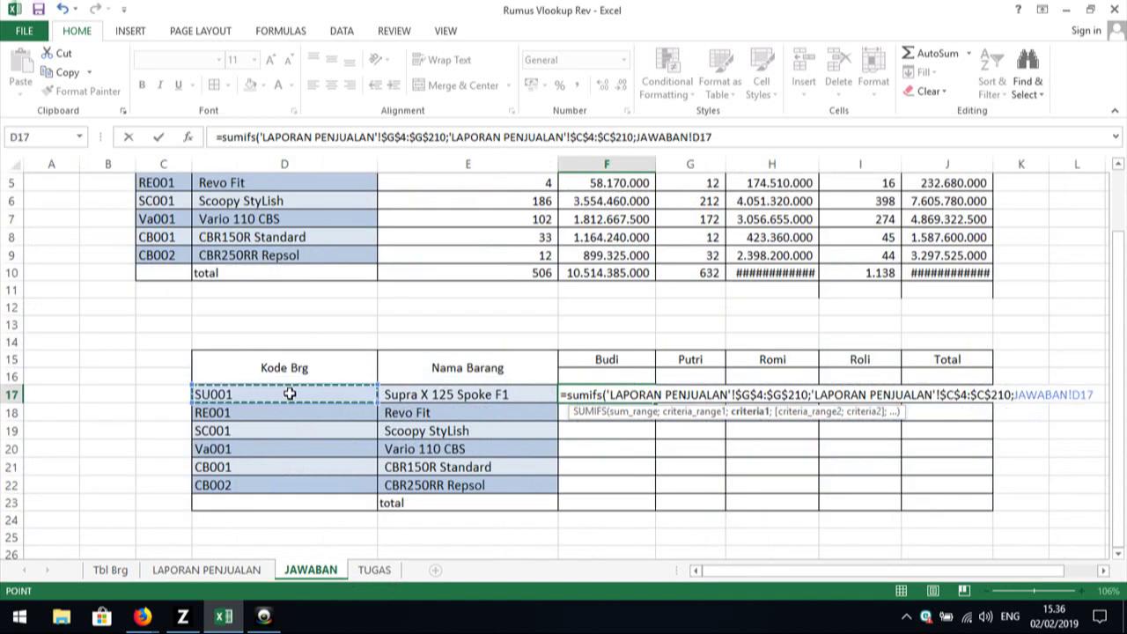
type(";")
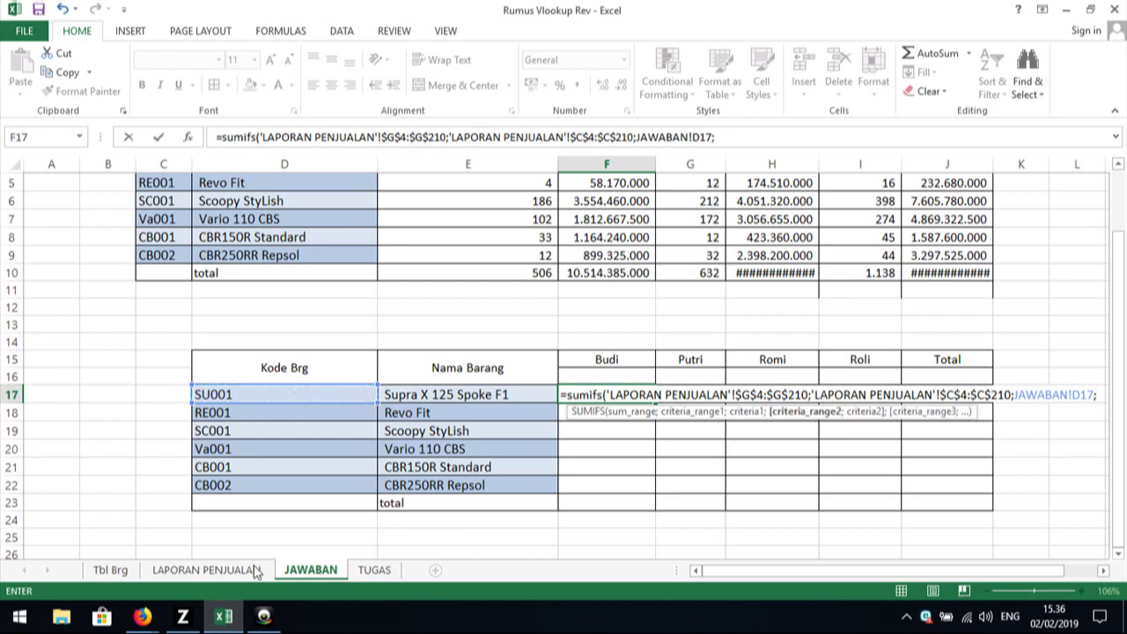
left_click(216, 573)
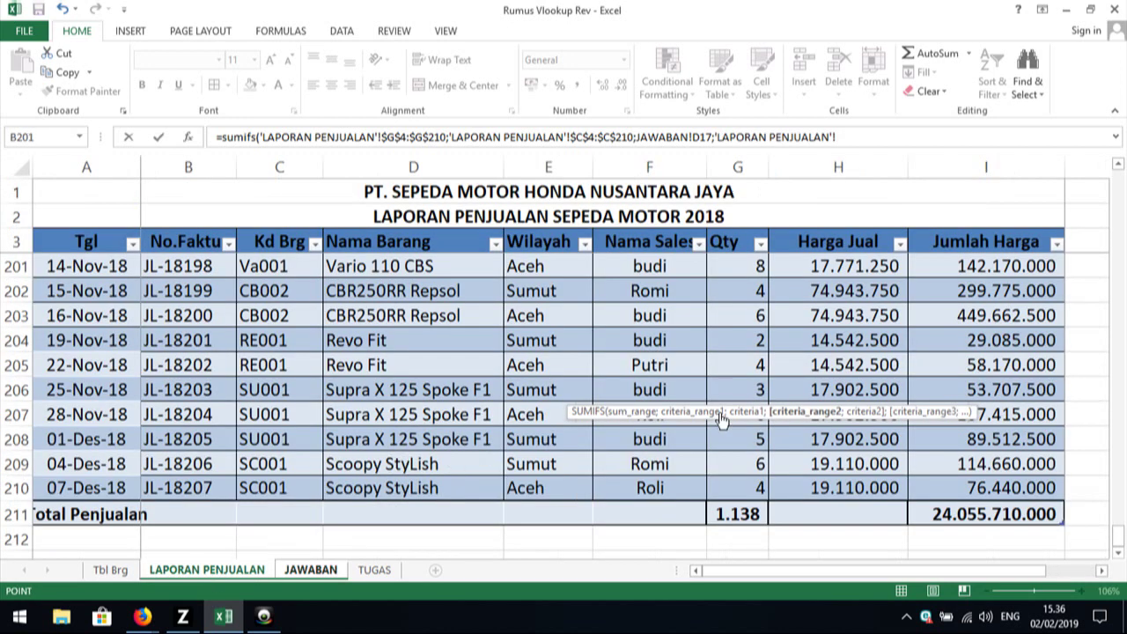
left_click(650, 491)
left_click_drag(650, 493, 612, 4)
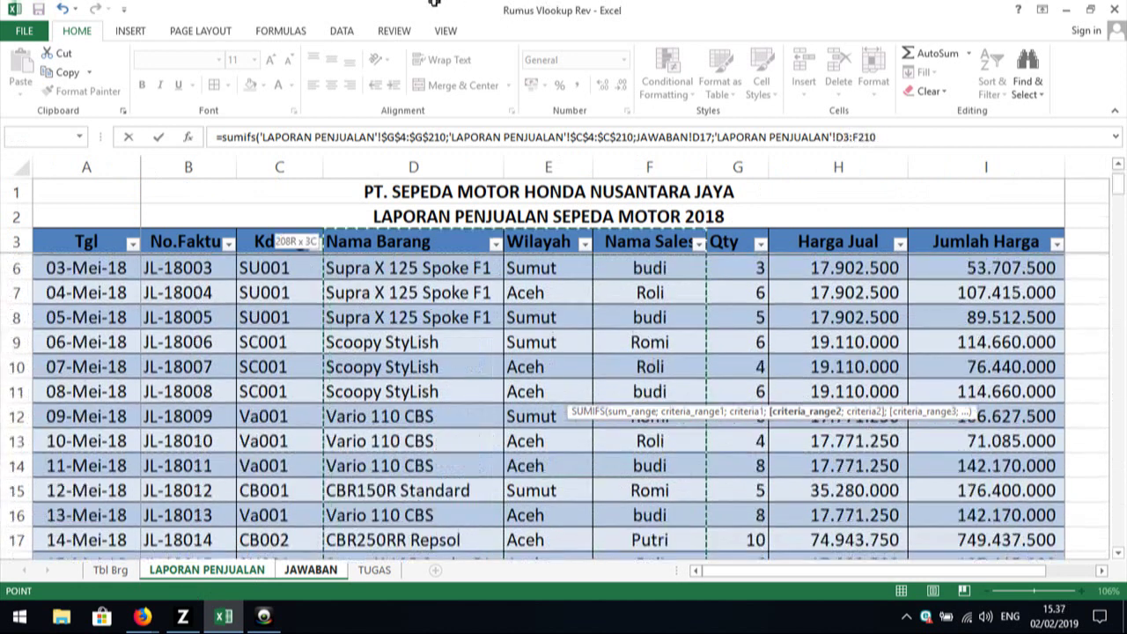
mouse_move(612, 5)
left_mouse_down()
mouse_move(478, 515)
mouse_move(649, 266)
left_mouse_up()
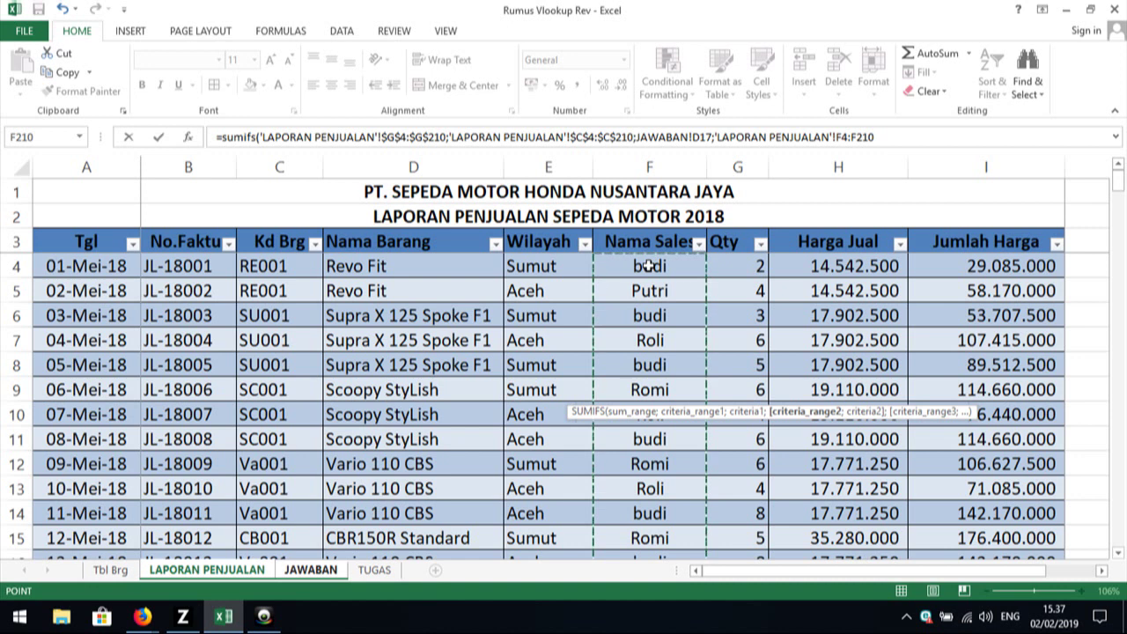
key("F4")
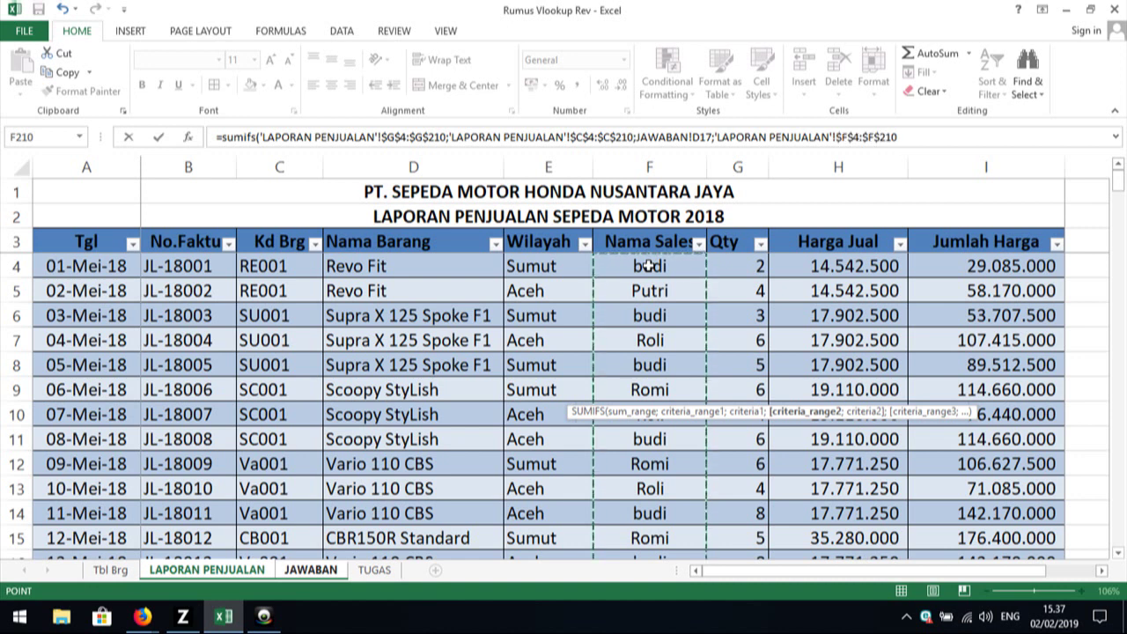
type(";")
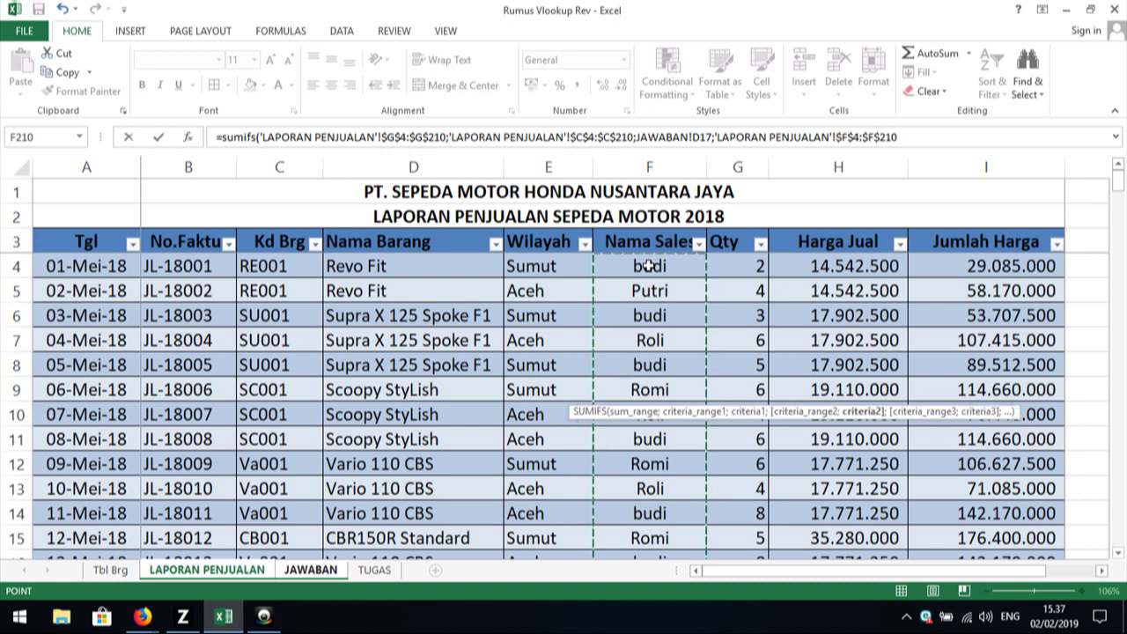
left_click(304, 571)
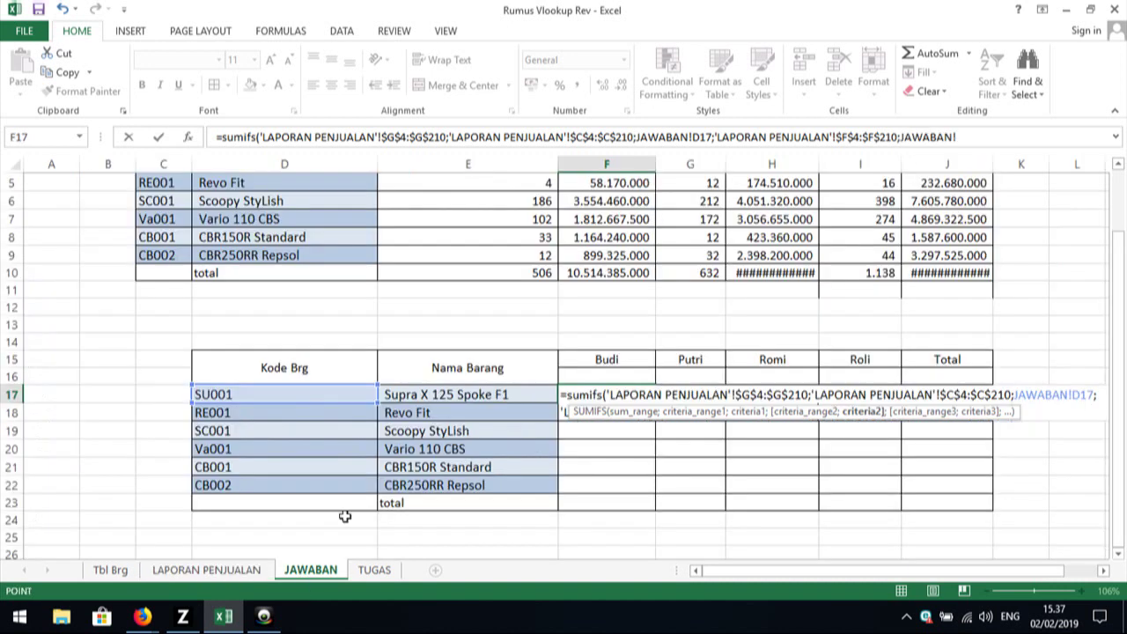
left_click(598, 361)
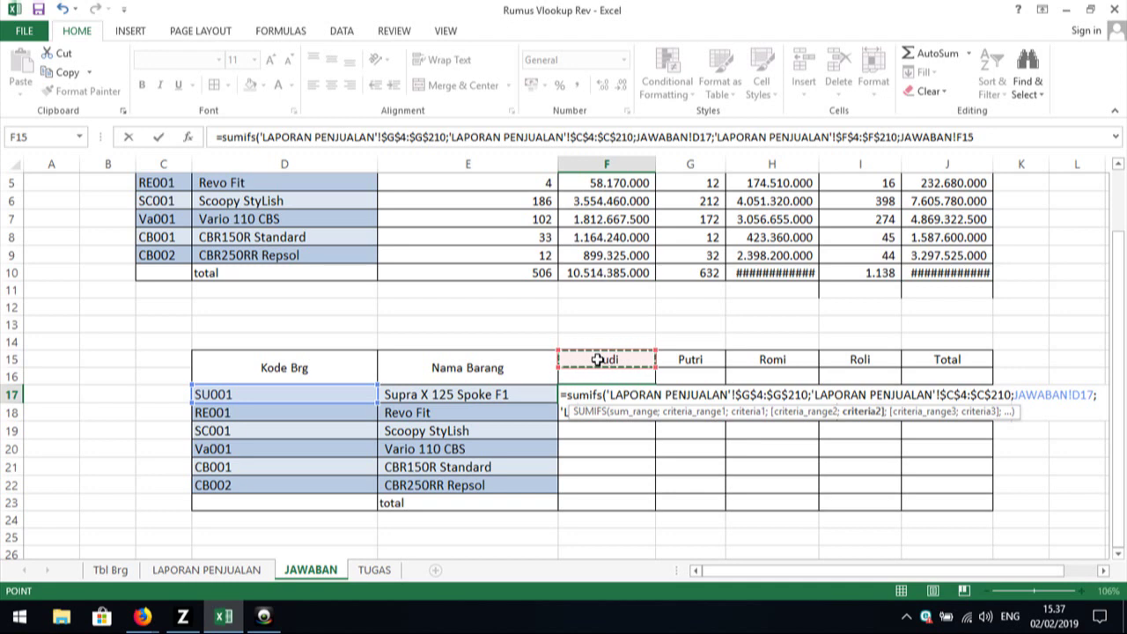
key("F4")
type(")")
key("Return")
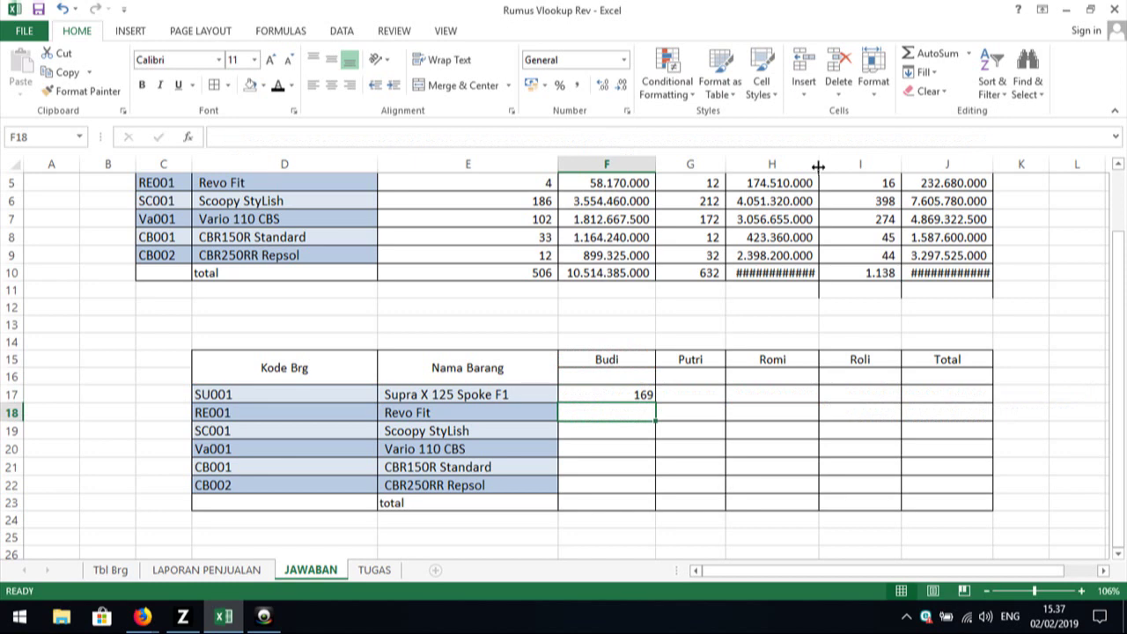
- Fill the SUMIFS down the item rows and AutoSum row 23, copying the total across to column I
left_click_drag(818, 166, 835, 167)
left_click(646, 397)
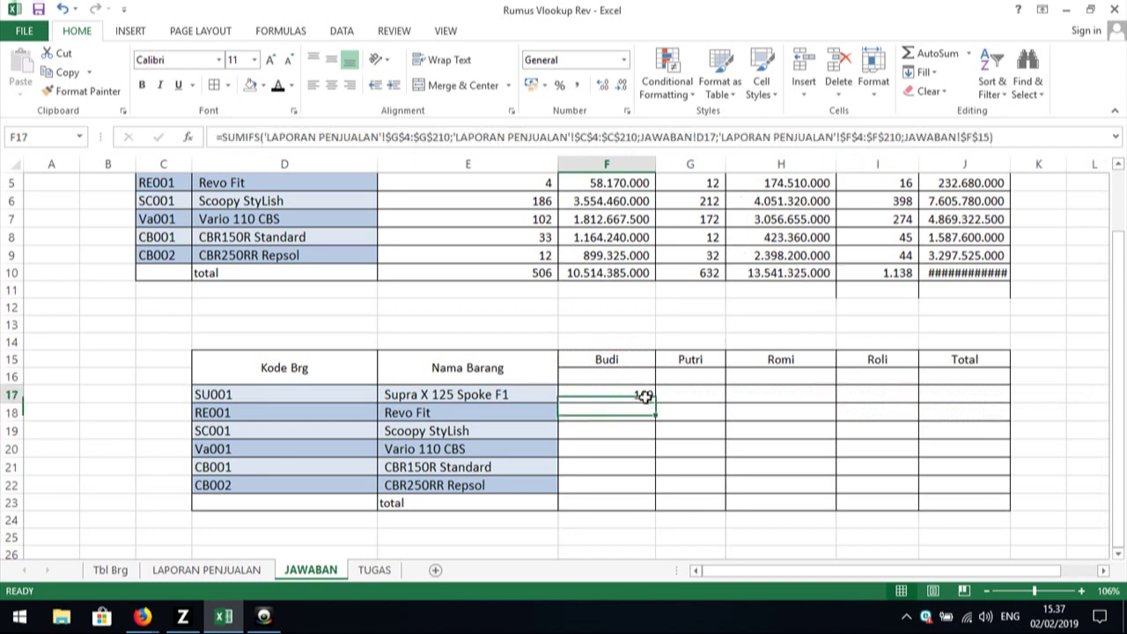
mouse_move(655, 403)
left_mouse_down()
mouse_move(632, 518)
mouse_move(629, 490)
left_mouse_up()
left_click(604, 502)
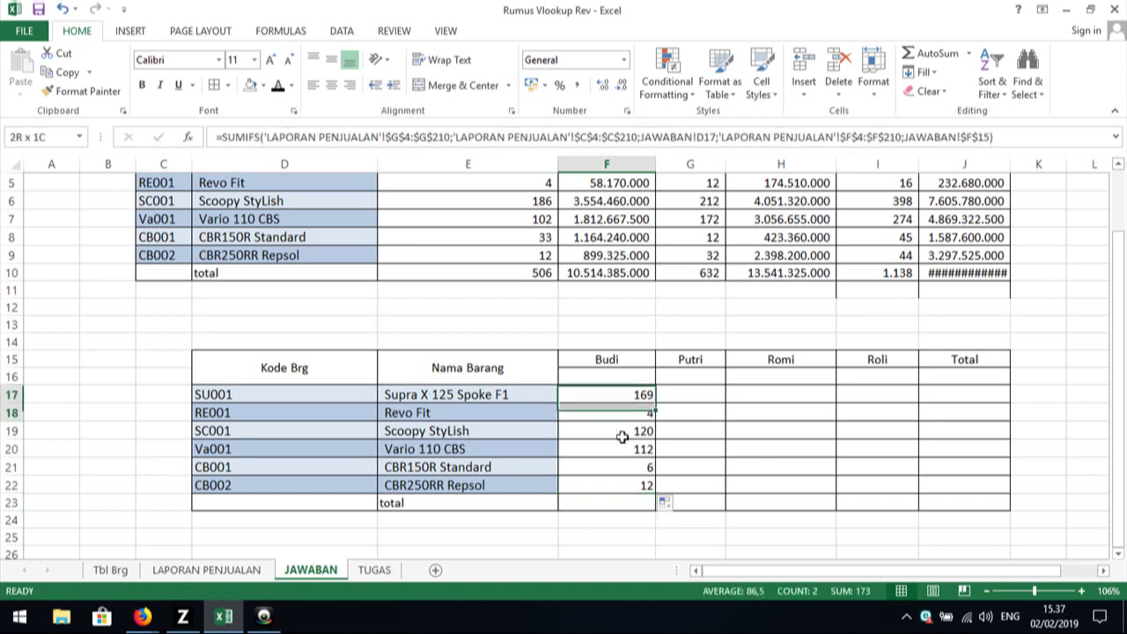
left_click_drag(624, 398, 611, 485)
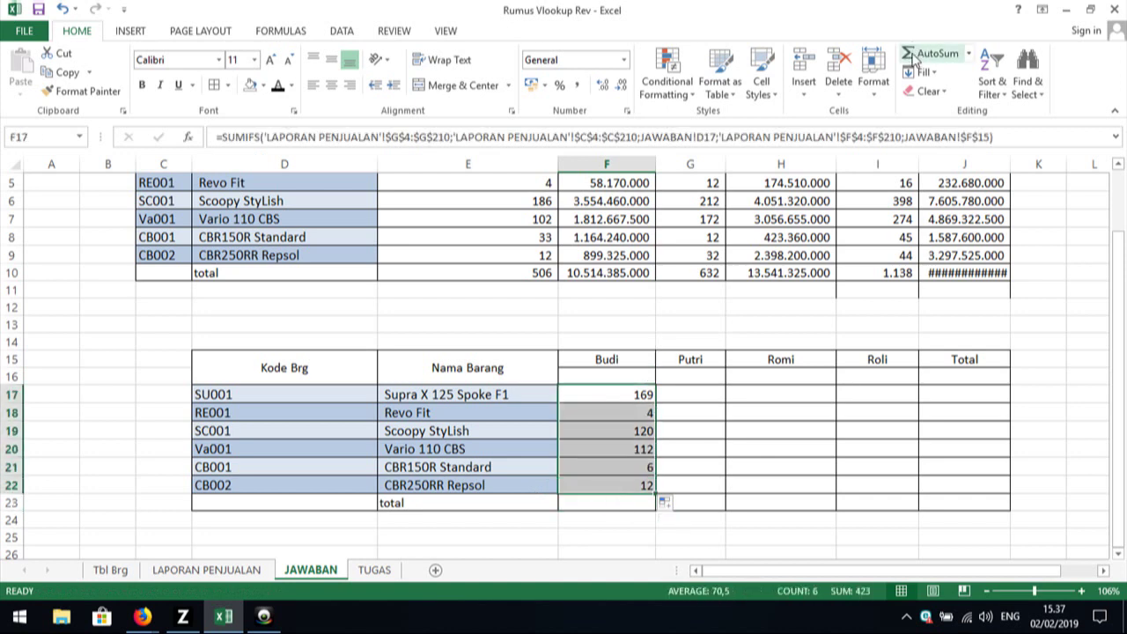
left_click(916, 52)
left_click(638, 502)
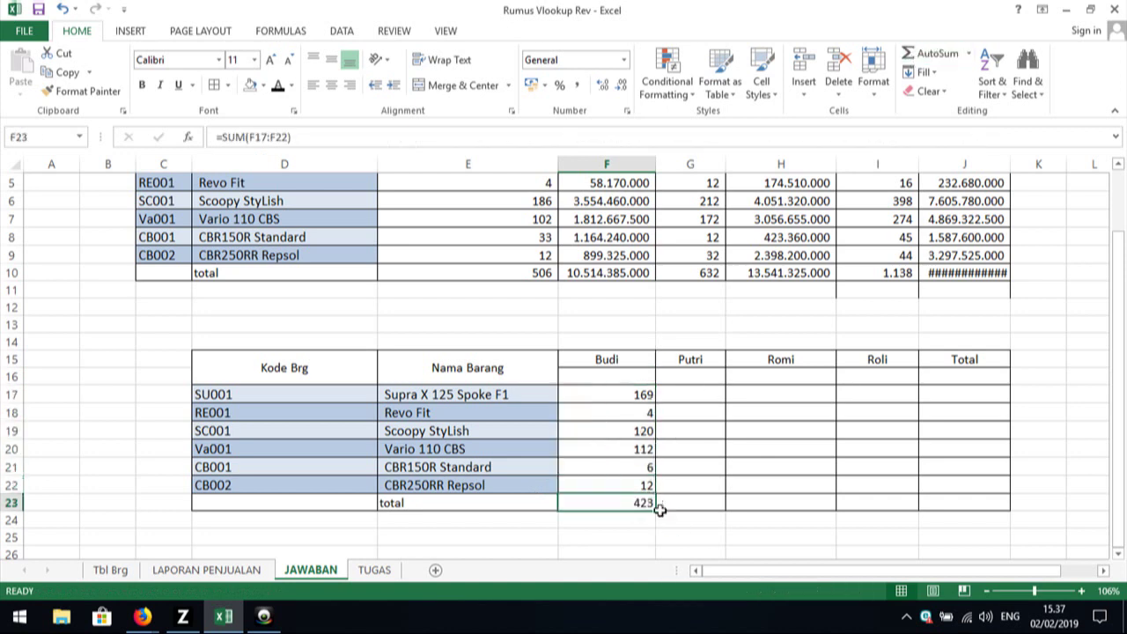
left_click_drag(658, 512, 915, 503)
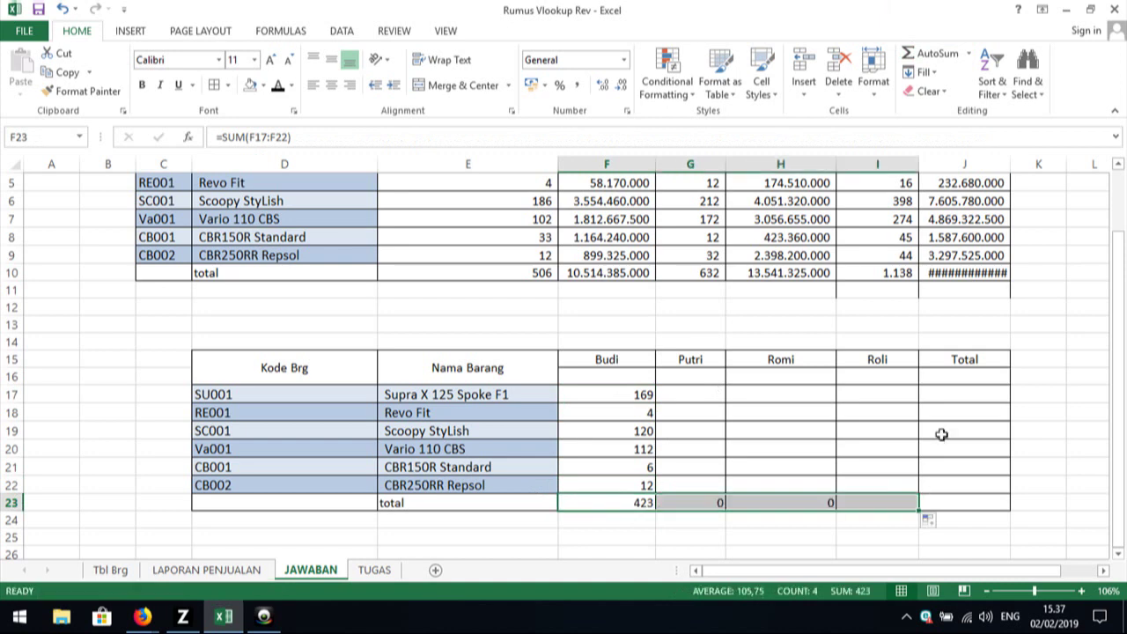
- Enter =SUM(F16:I16) in J16, fill it to J22, and extend row 23's total into J23
left_click(951, 375)
type("=")
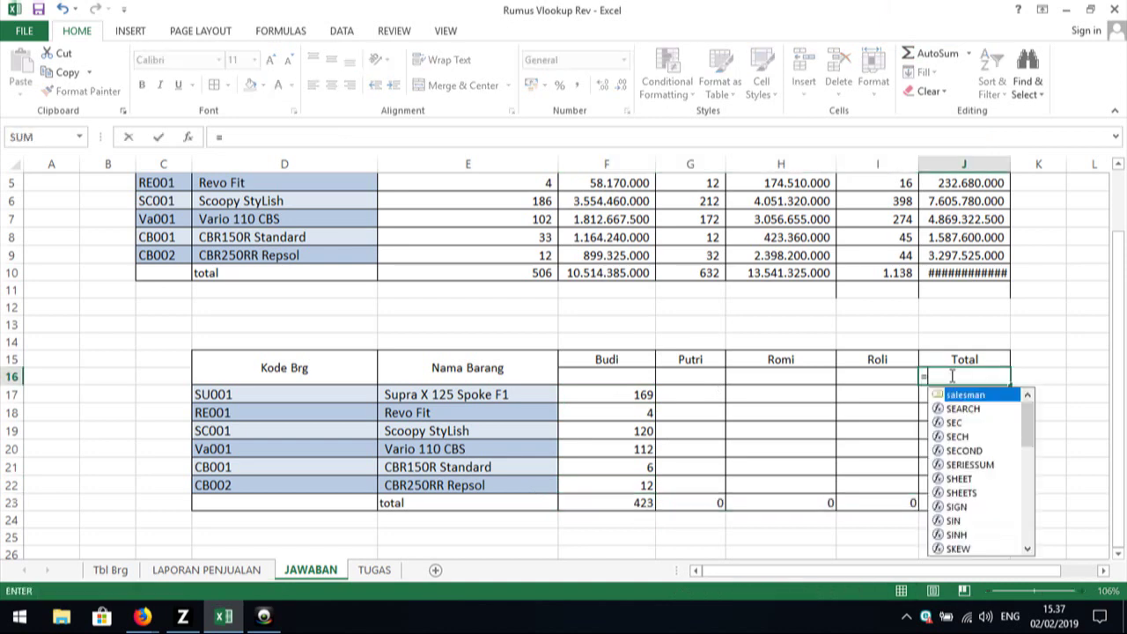
type("sum(")
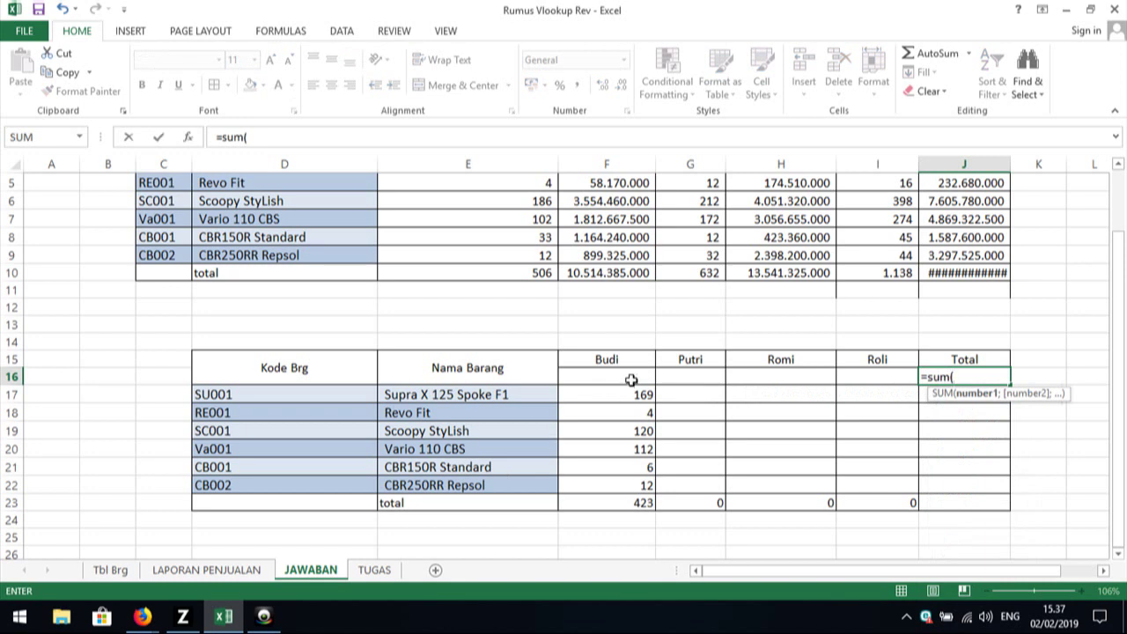
left_click_drag(631, 379, 898, 379)
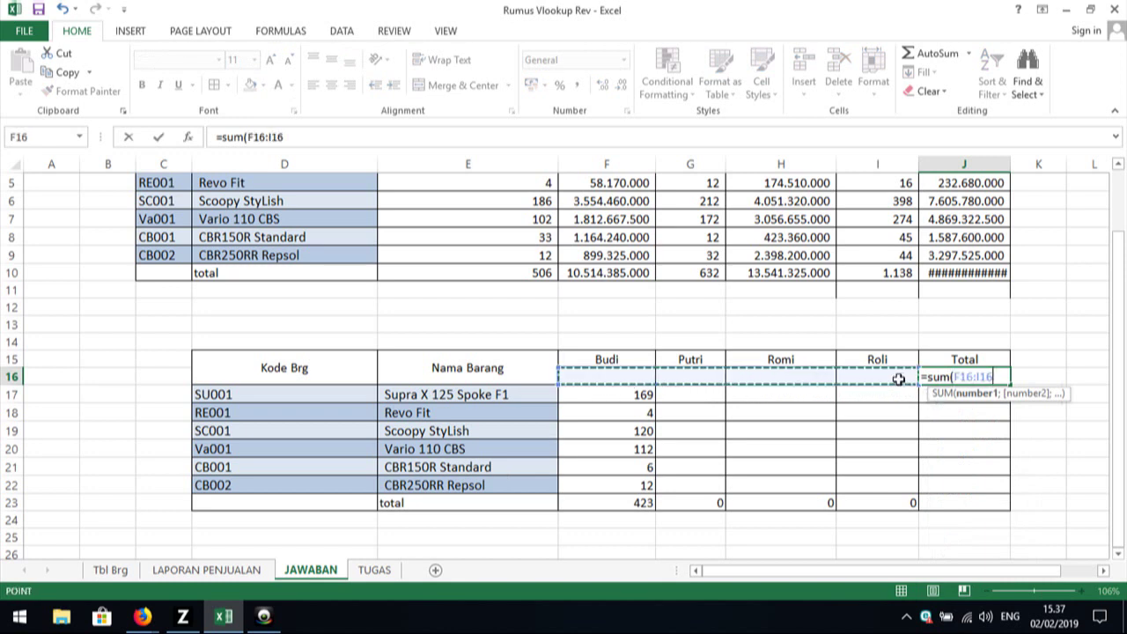
key("Return")
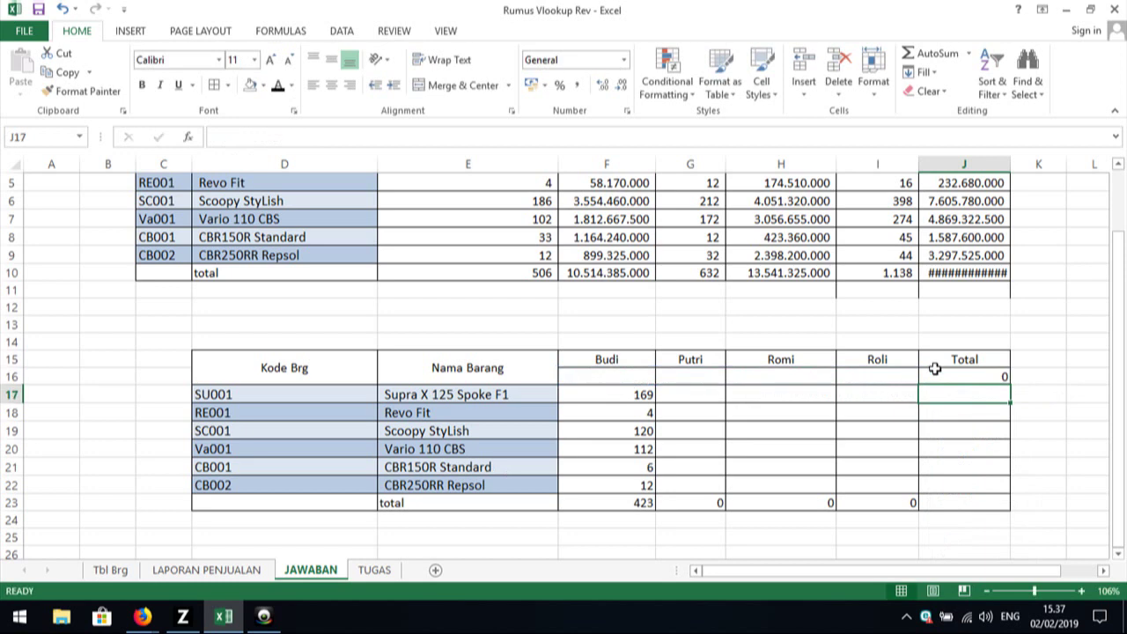
key("ctrl+d")
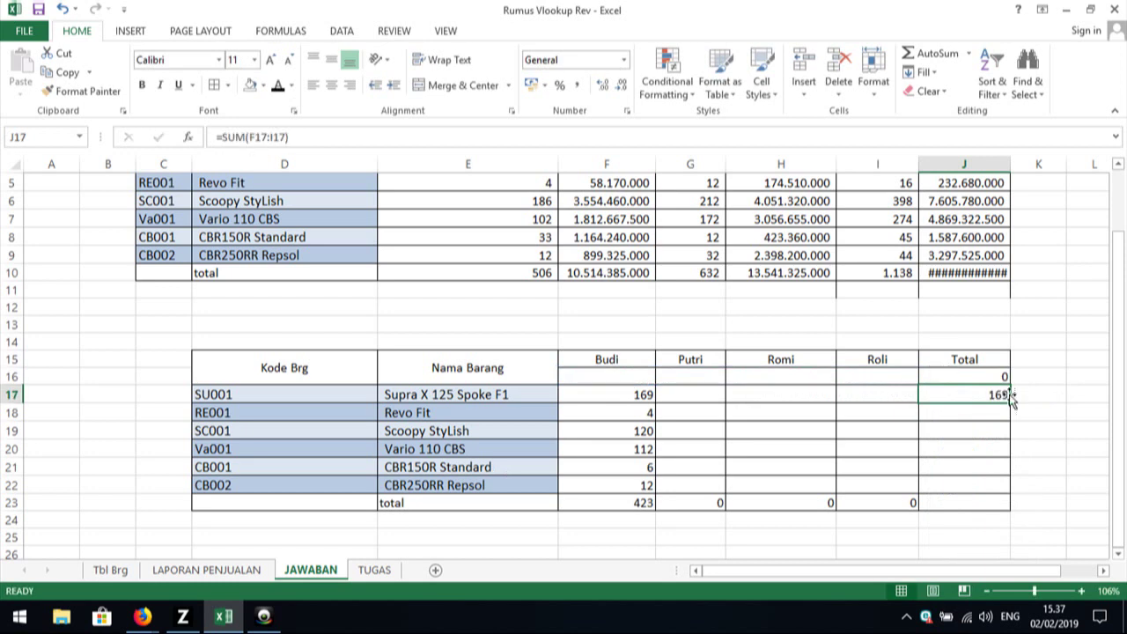
left_click_drag(1010, 403, 991, 489)
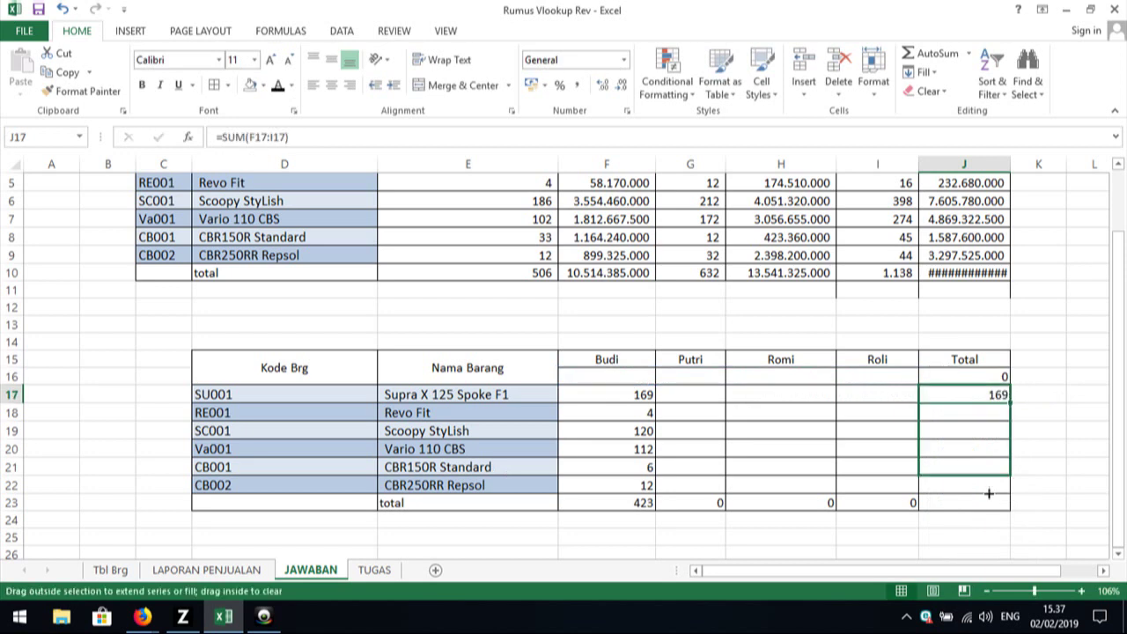
left_click(916, 504)
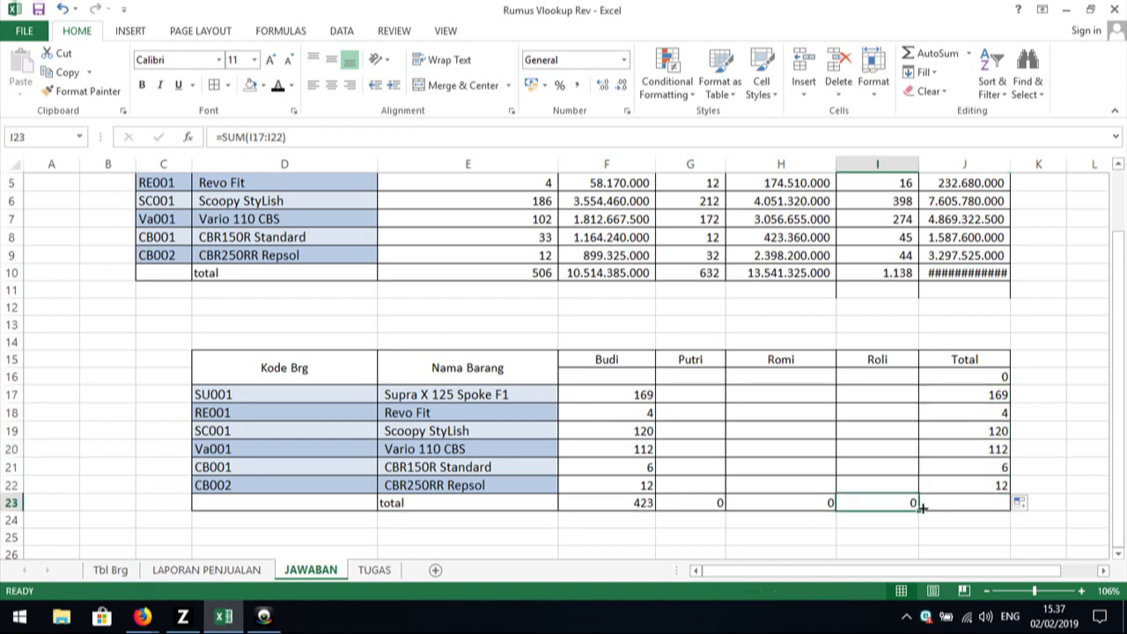
left_click_drag(922, 507, 995, 504)
left_click(710, 401)
left_click(634, 393)
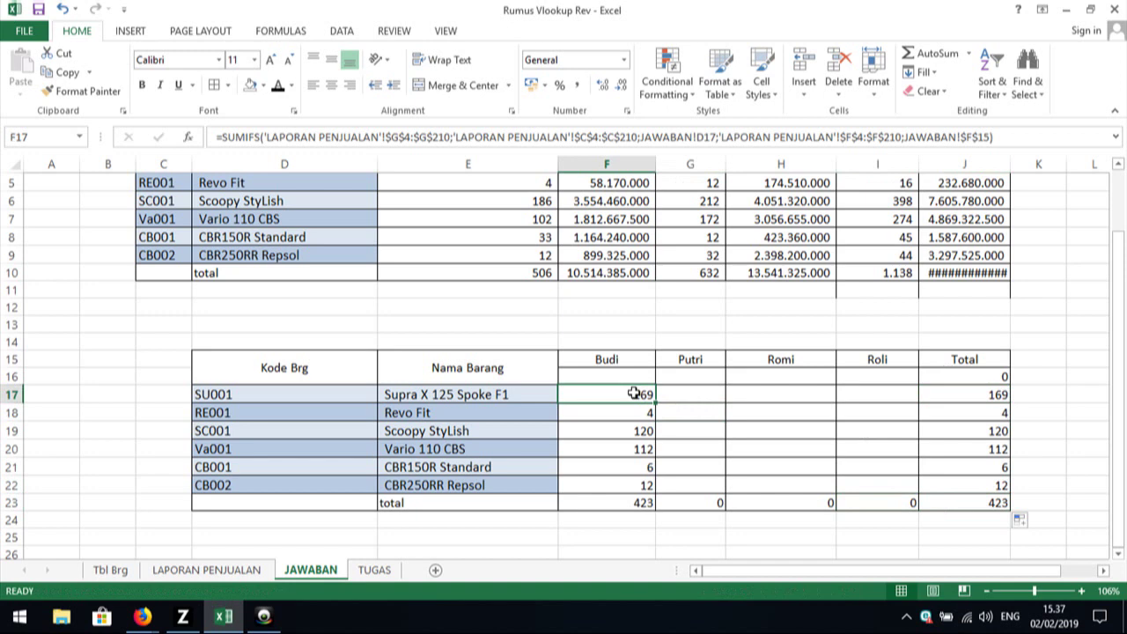
- Move the F17 SUMIFS formula to G17, then refill F17 with the Budi formula
key("Up")
key("Up")
key("Up")
key("Up")
key("Up")
key("Up")
key("Up")
key("Up")
key("Up")
key("Up")
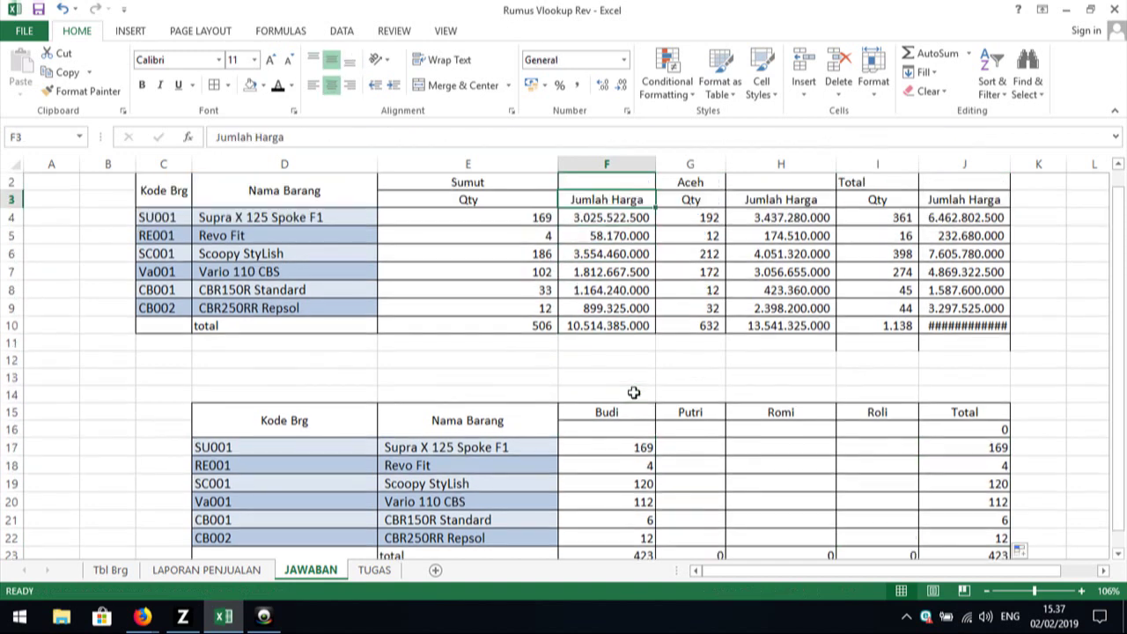
key("Down")
key("Down")
key("Down")
key("Down")
key("Down")
key("Down")
key("Down")
key("Down")
key("Down")
key("Down")
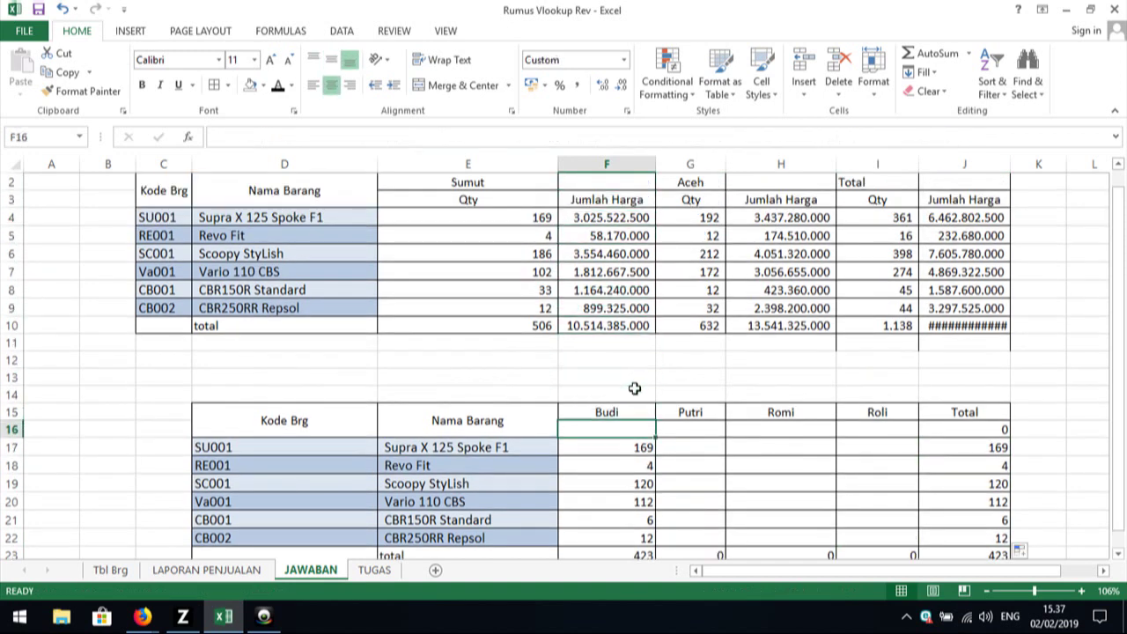
key("Down")
key("Down")
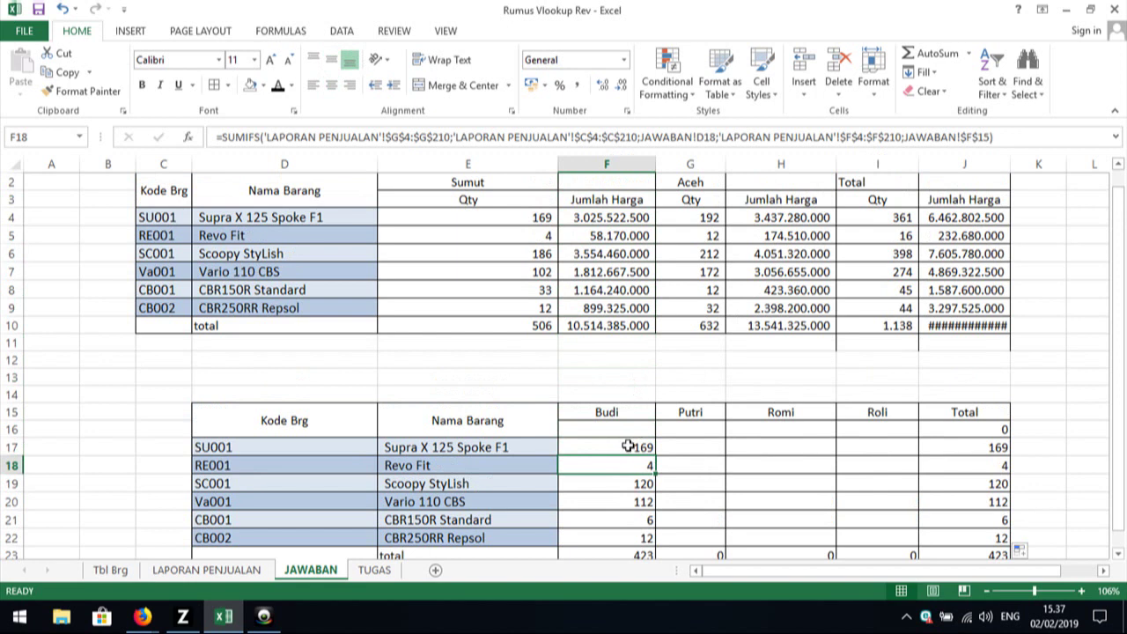
right_click(628, 446)
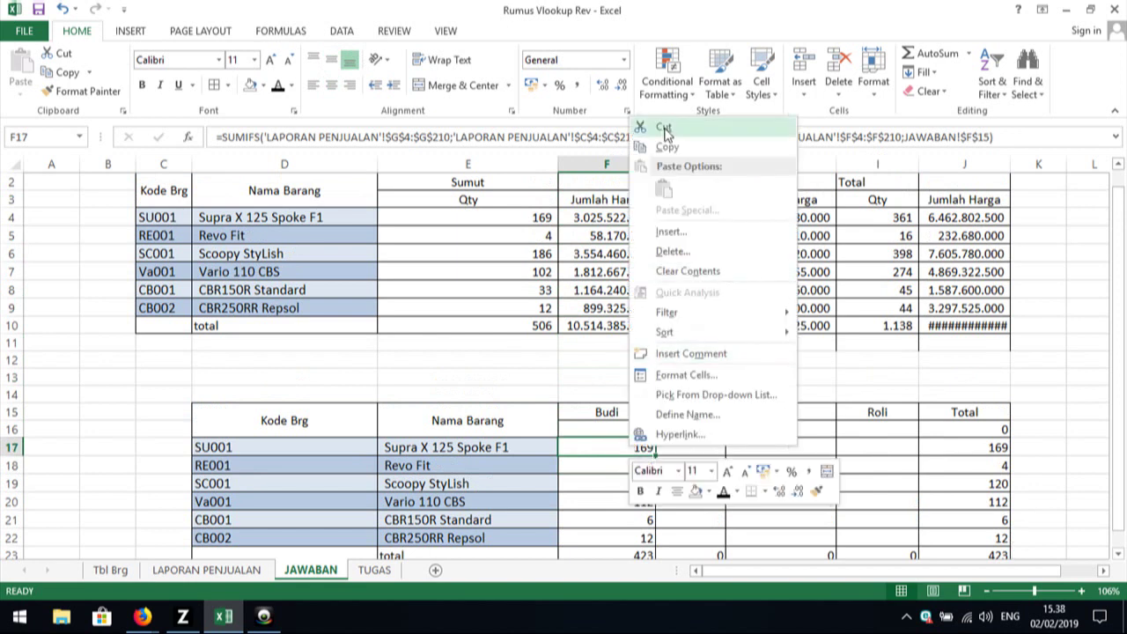
left_click(664, 129)
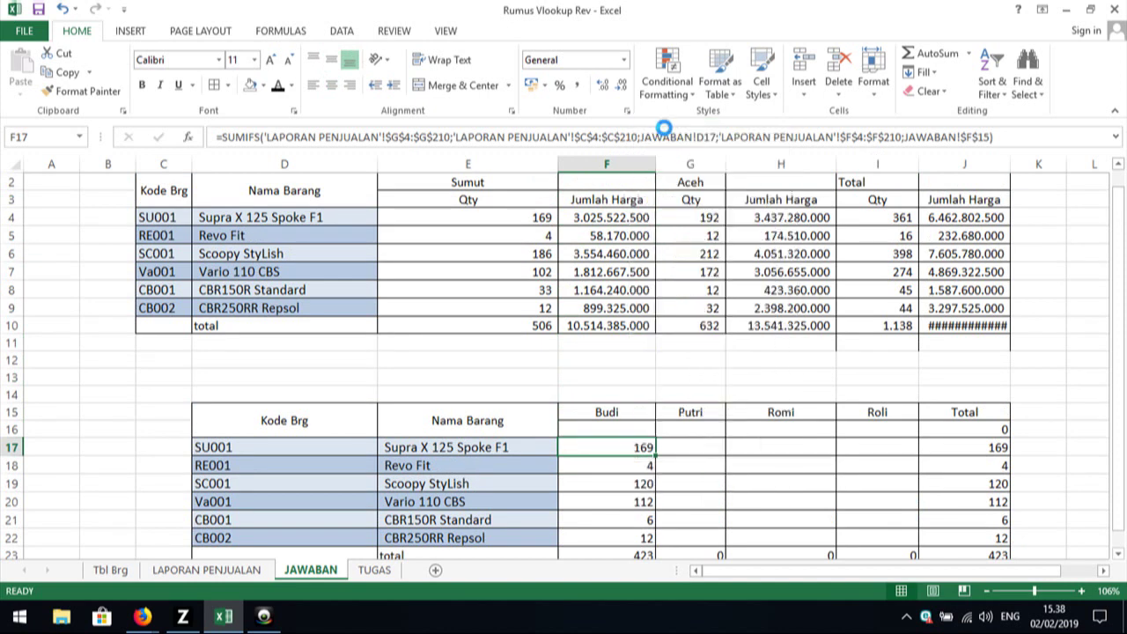
left_click(683, 447)
right_click(681, 447)
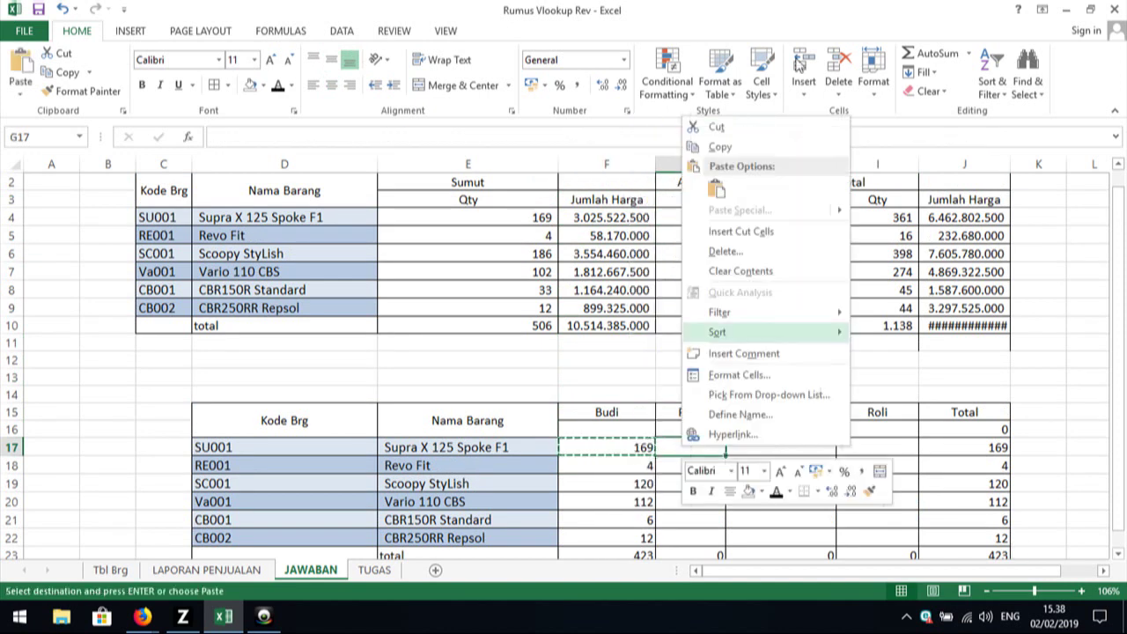
left_click(718, 192)
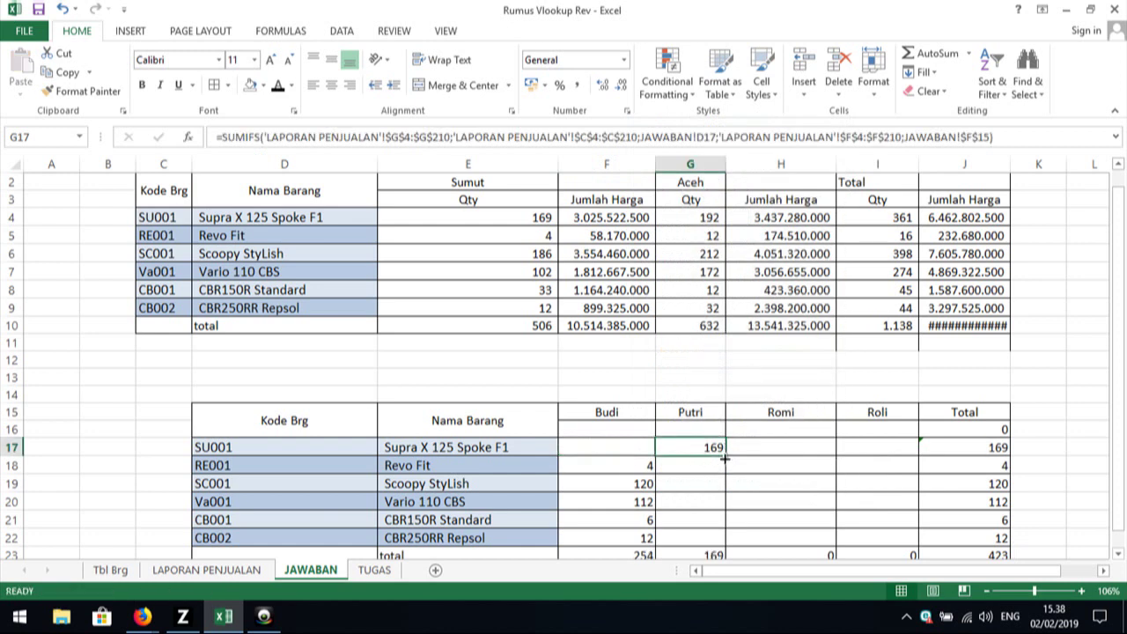
left_click_drag(725, 457, 727, 505)
left_click(646, 449)
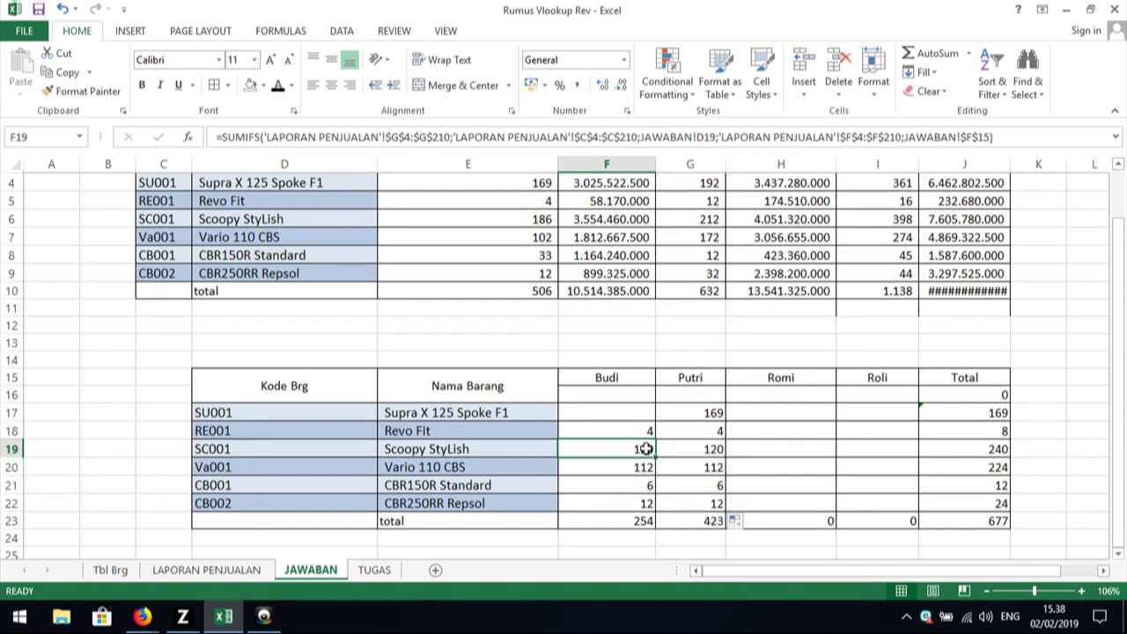
mouse_move(655, 456)
left_mouse_down()
mouse_move(649, 407)
mouse_move(669, 383)
left_mouse_up()
- Point G17's criterion to $G$15 and fill it down to G22, giving a Putri total of 32
double_click(696, 411)
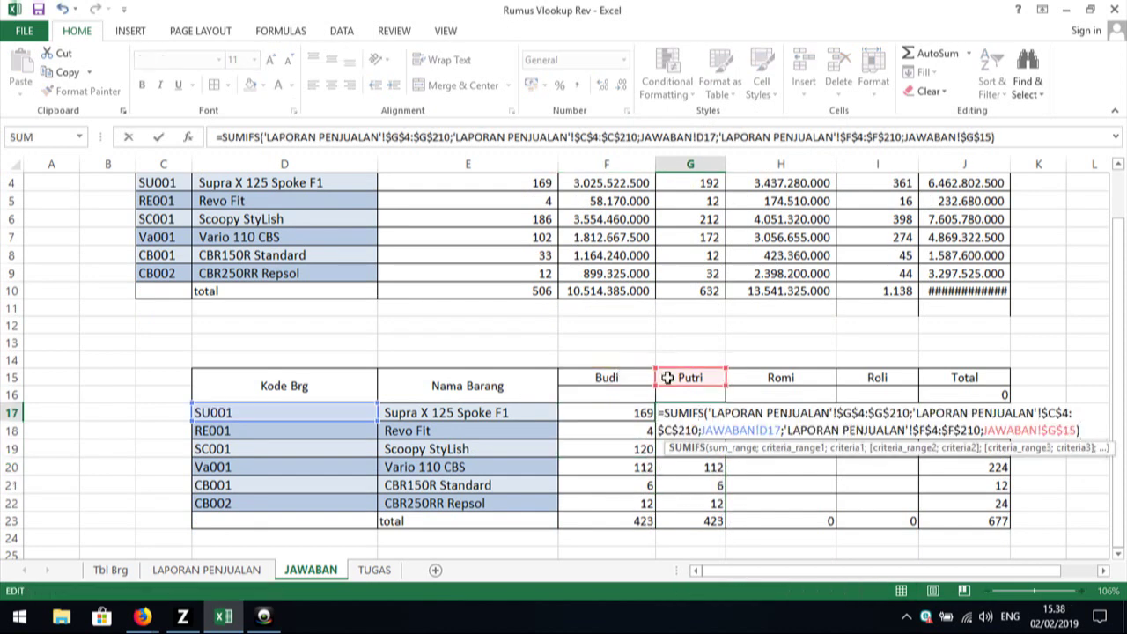
key("Return")
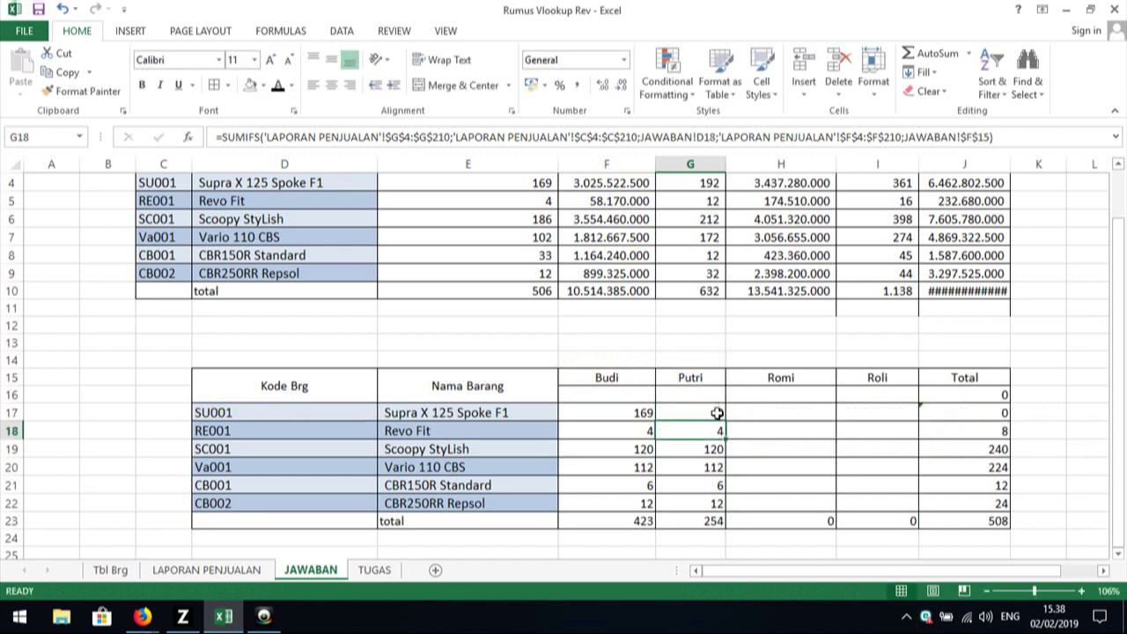
double_click(718, 413)
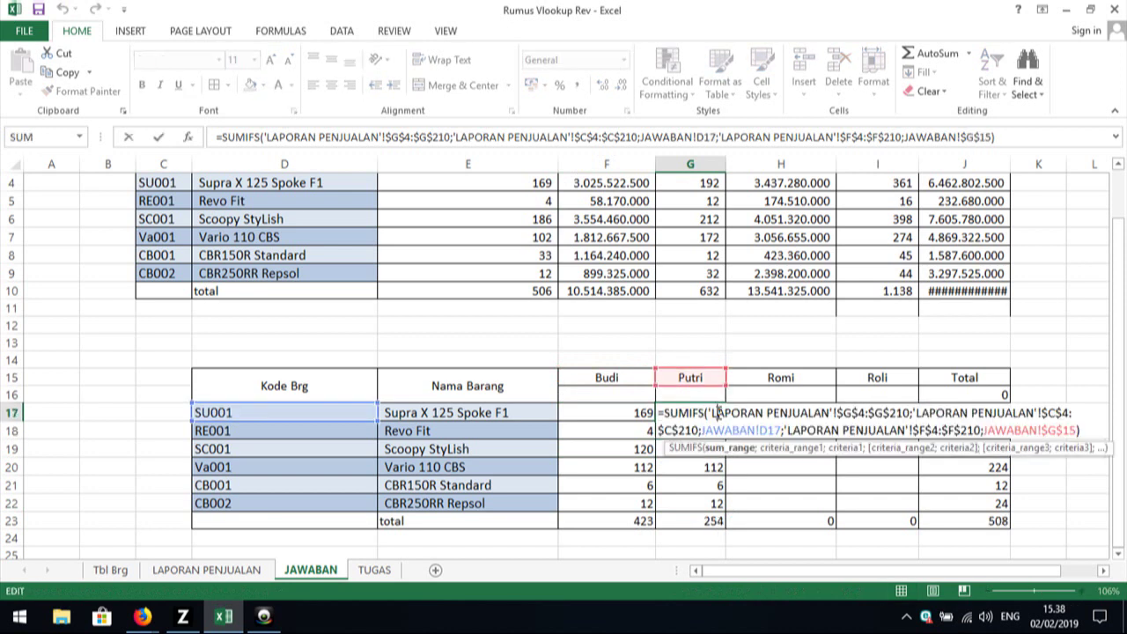
key("Return")
left_click(721, 413)
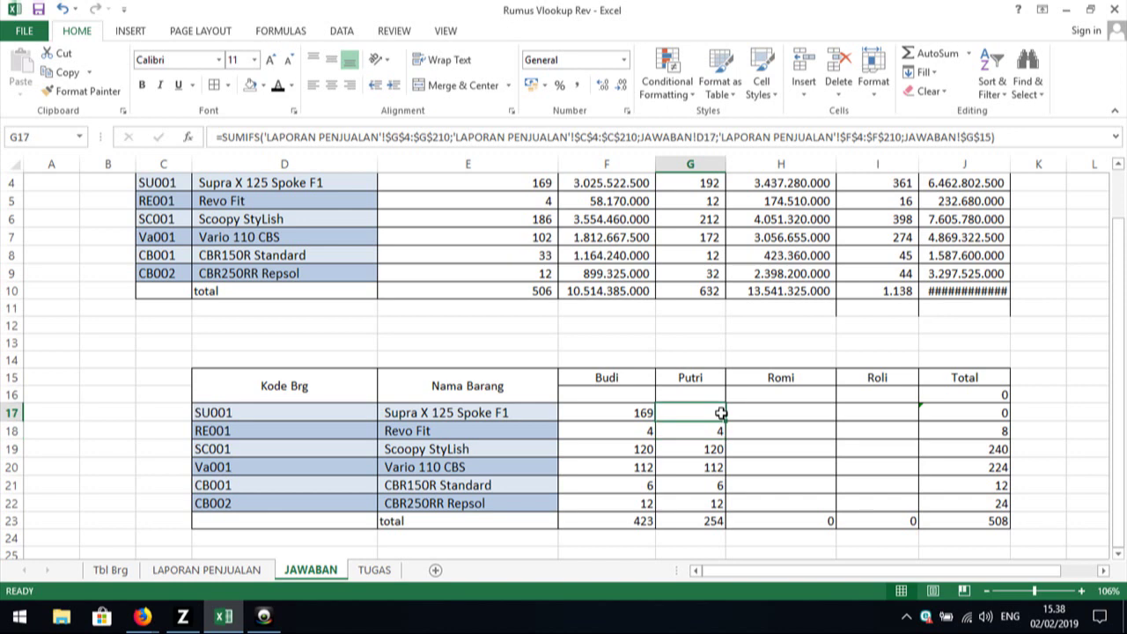
left_click_drag(725, 421, 721, 505)
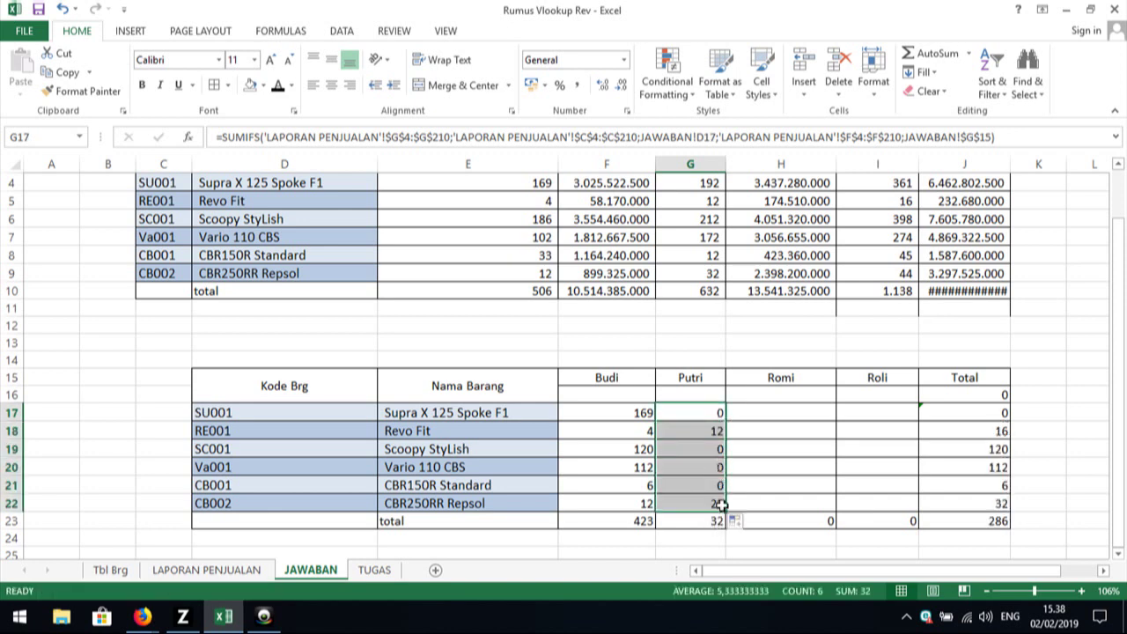
left_click(718, 413)
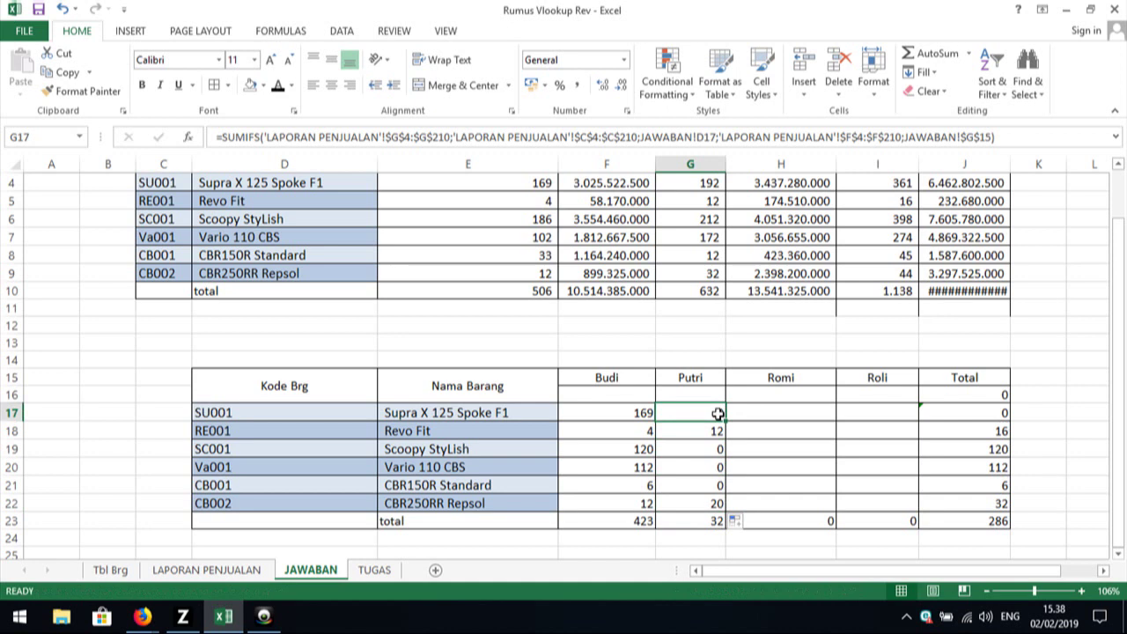
right_click(719, 413)
- Copy Putri's SUMIFS into H17, repoint it at the Romi header, and fill it down to H22
left_click(757, 116)
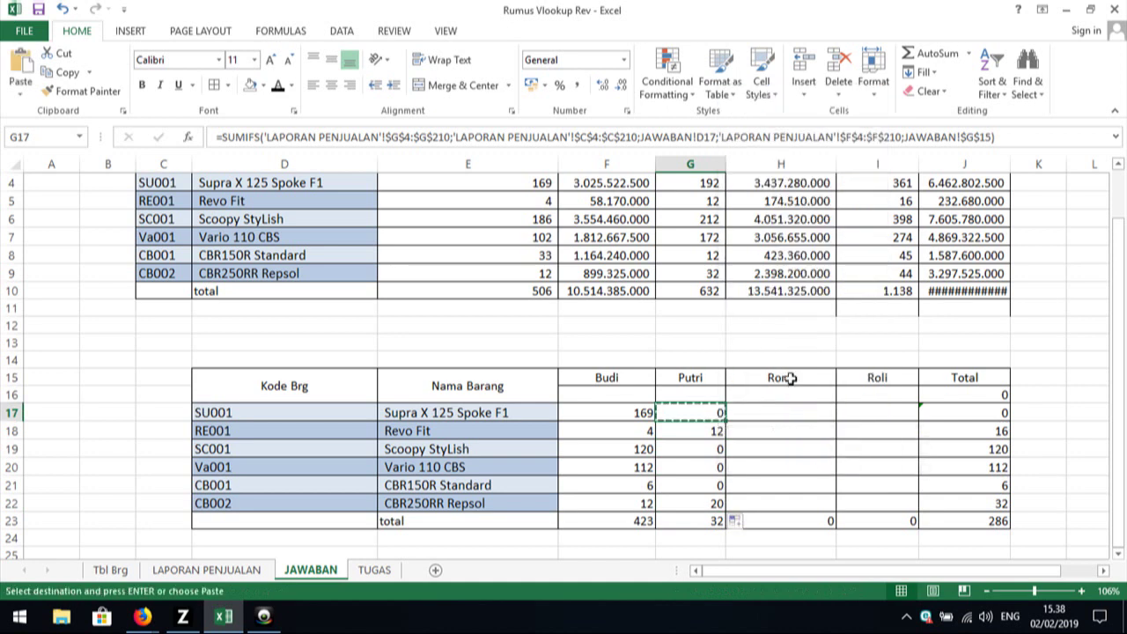
left_click(772, 412)
right_click(773, 415)
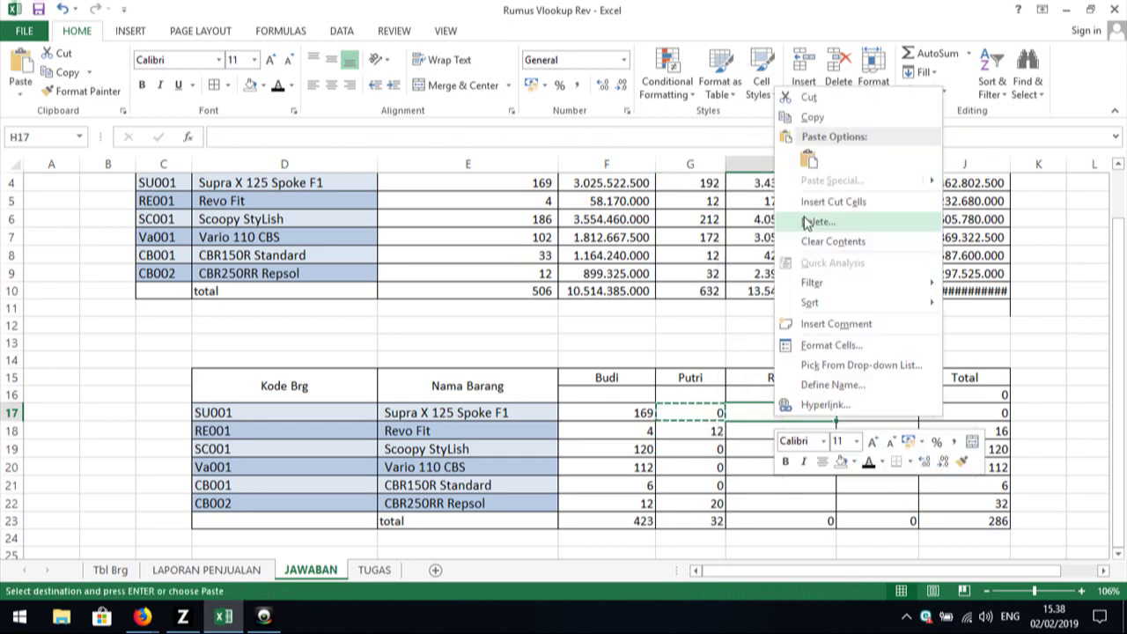
left_click(808, 157)
left_click(716, 433)
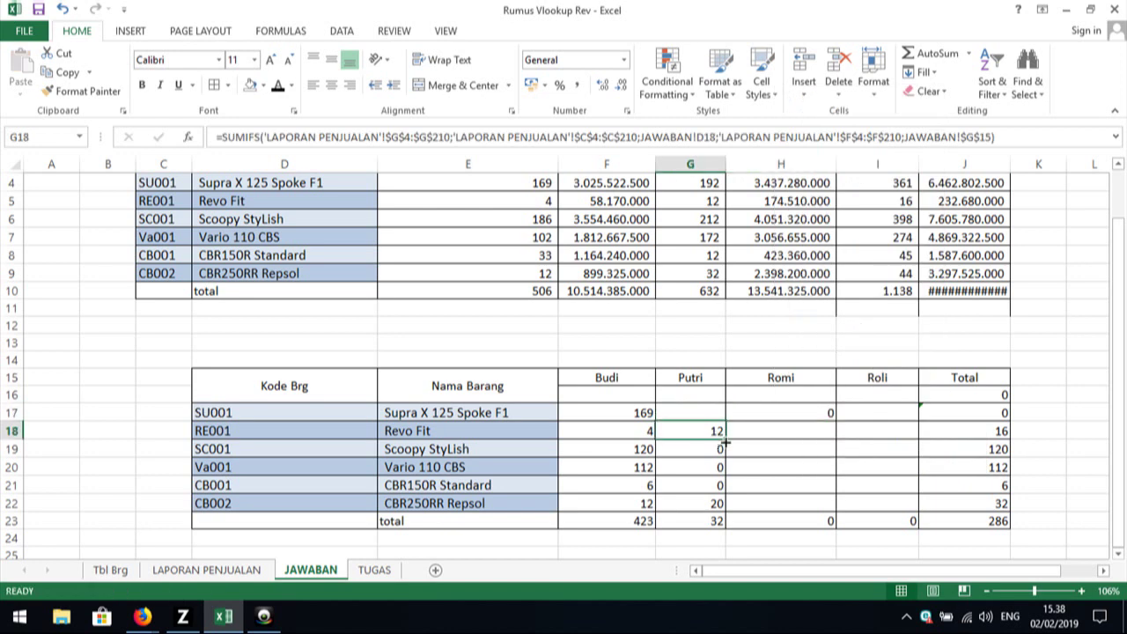
left_click_drag(724, 444, 727, 412)
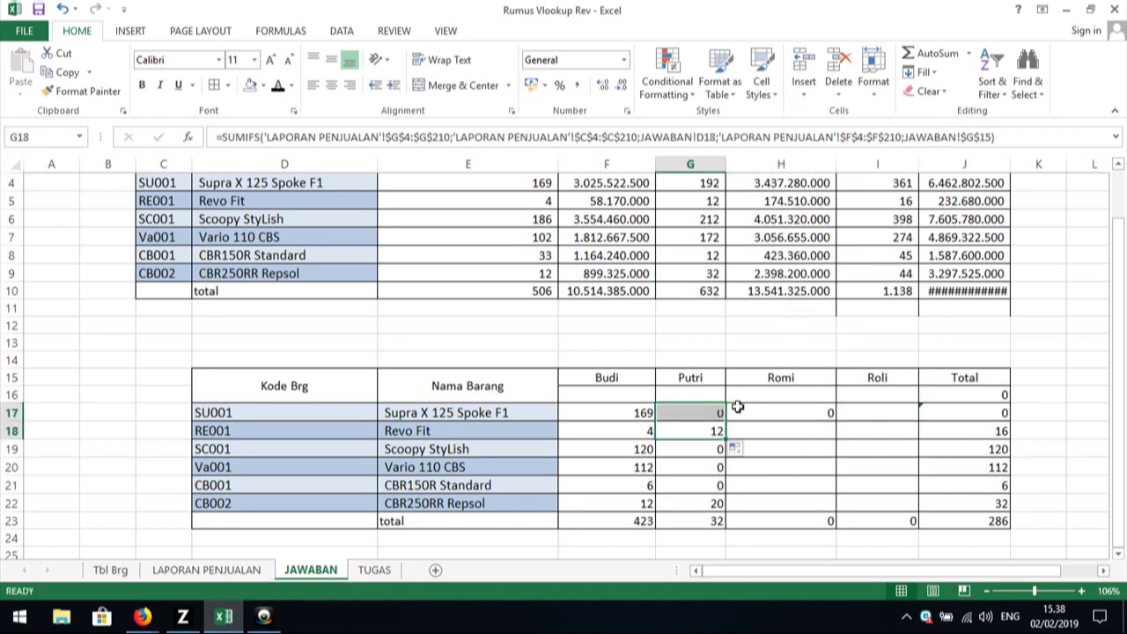
double_click(753, 412)
left_click(824, 381)
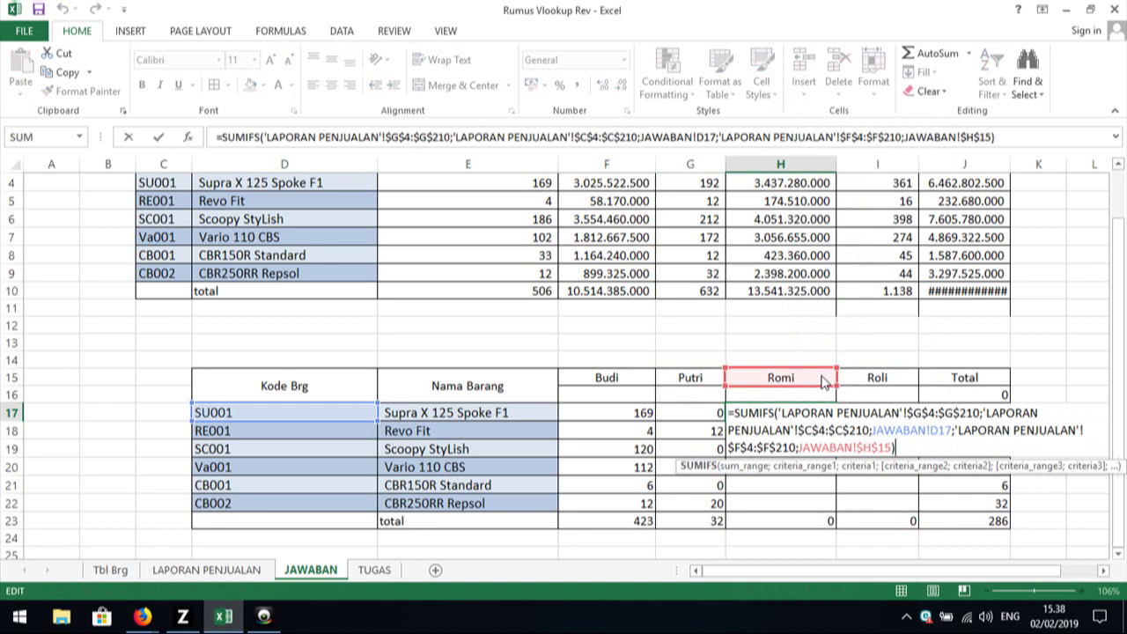
key("ctrl+Return")
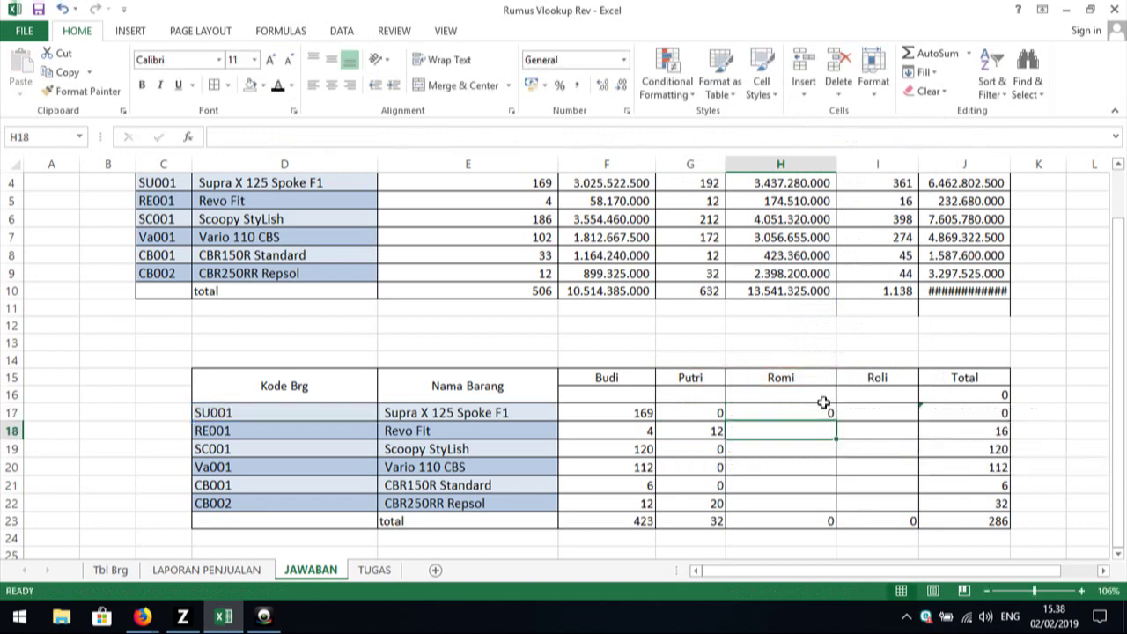
left_click_drag(834, 421, 829, 516)
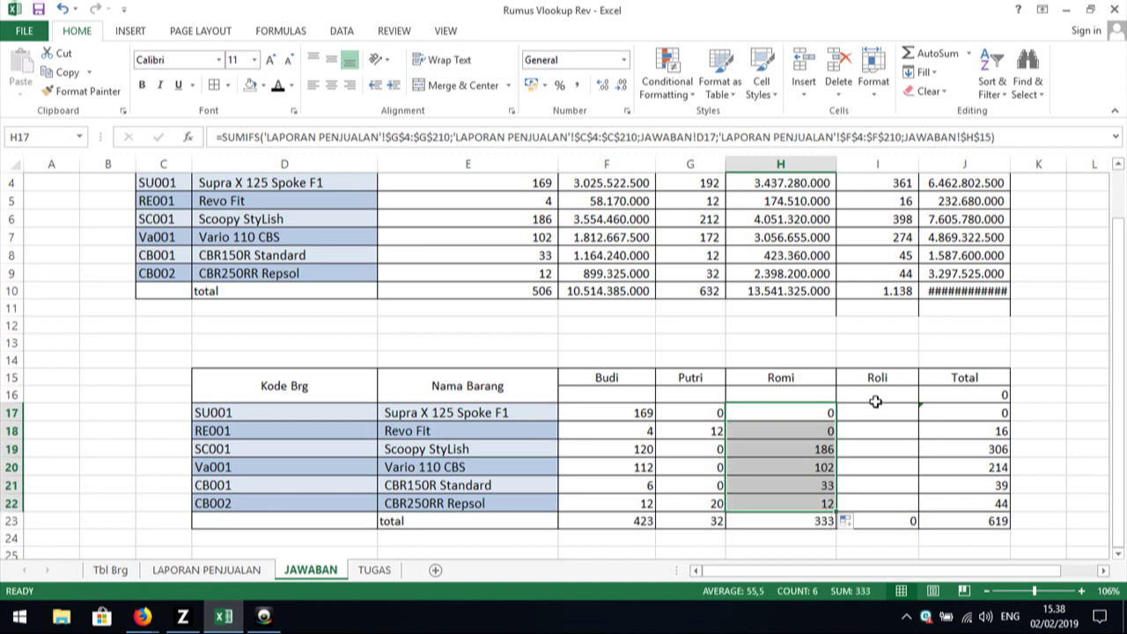
- Move the formula to I17, repoint it at the Roli header, and fill down to CB002
left_click(823, 416)
left_click_drag(825, 409, 897, 428)
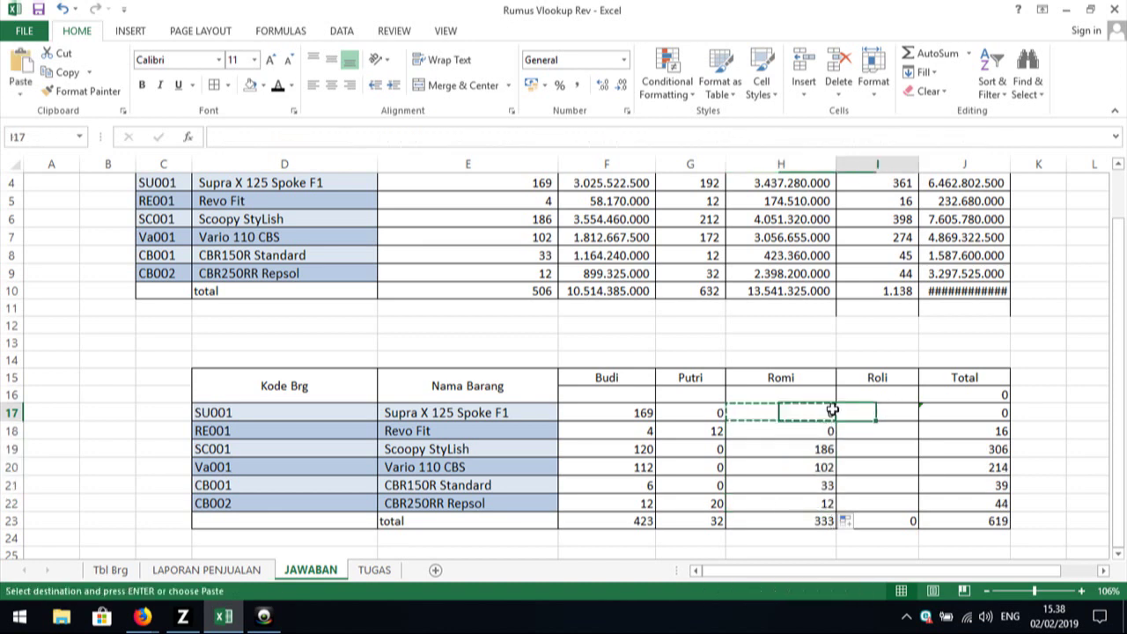
double_click(894, 413)
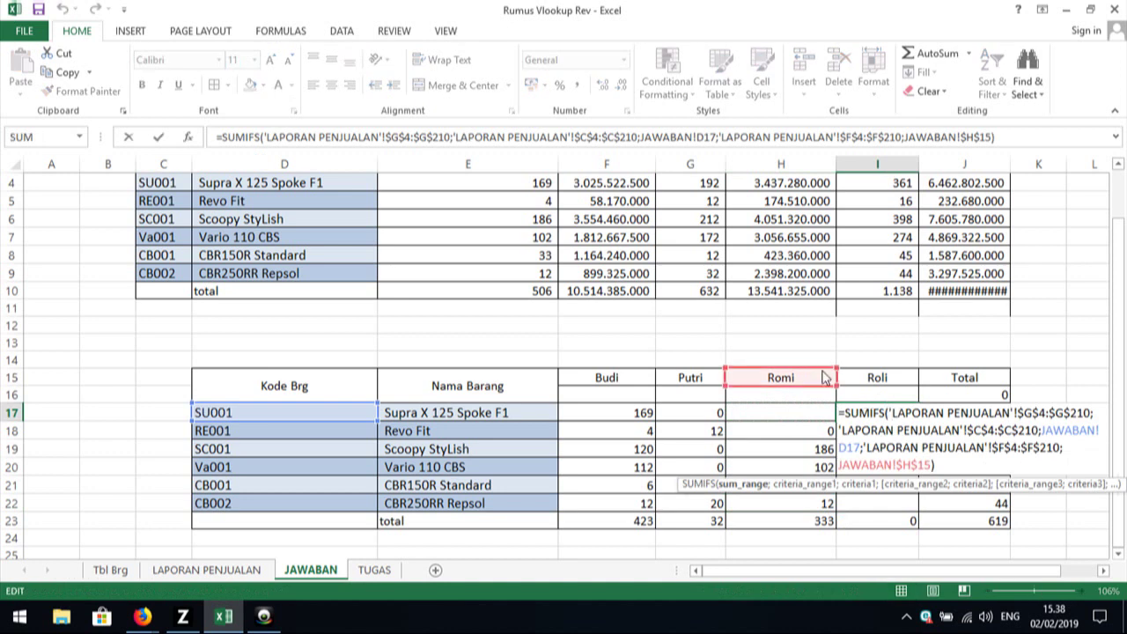
left_click_drag(823, 374, 868, 377)
key("Return")
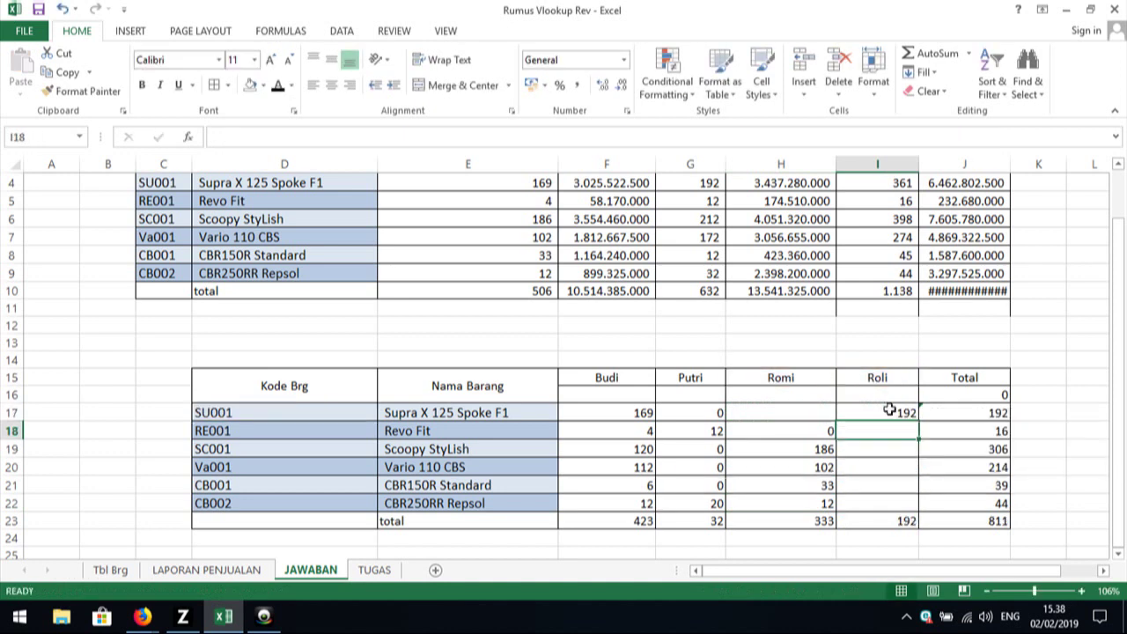
key("Up")
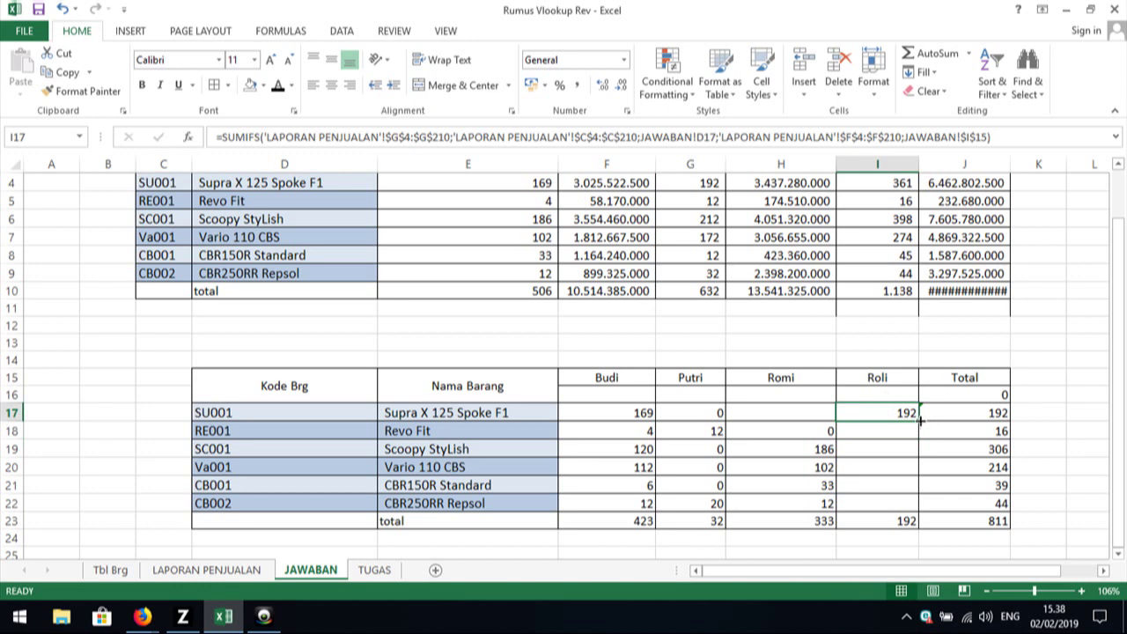
left_click_drag(921, 421, 909, 504)
left_click(830, 464)
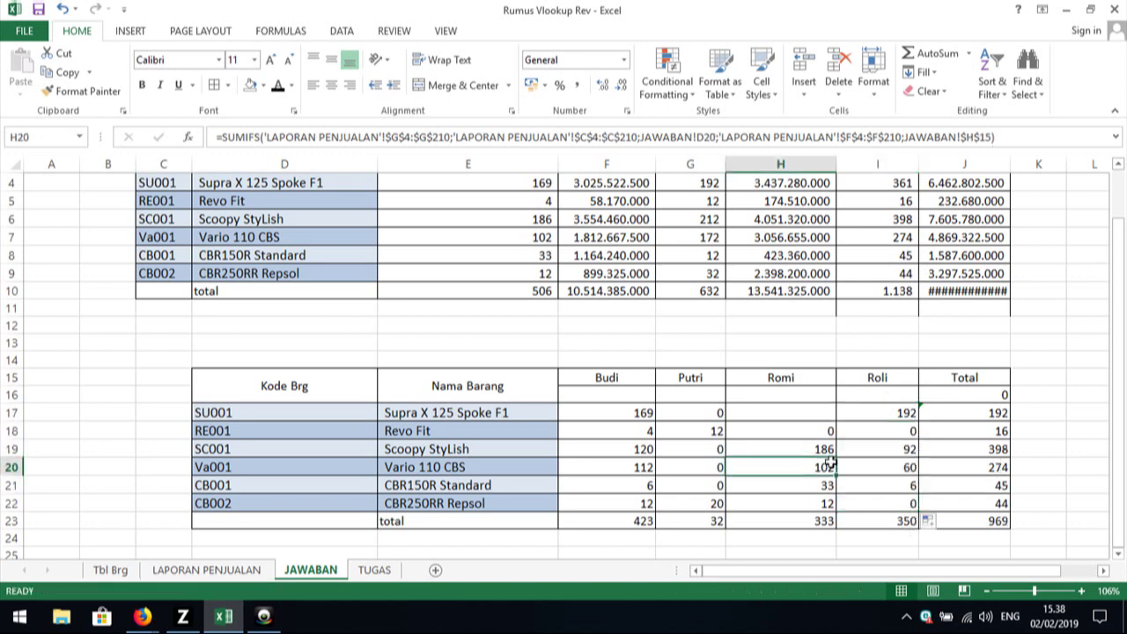
- Fill Romi's SUMIFS up into H19, H18 and H17 so SU001 and RE001 show 0
left_click_drag(833, 473, 825, 430)
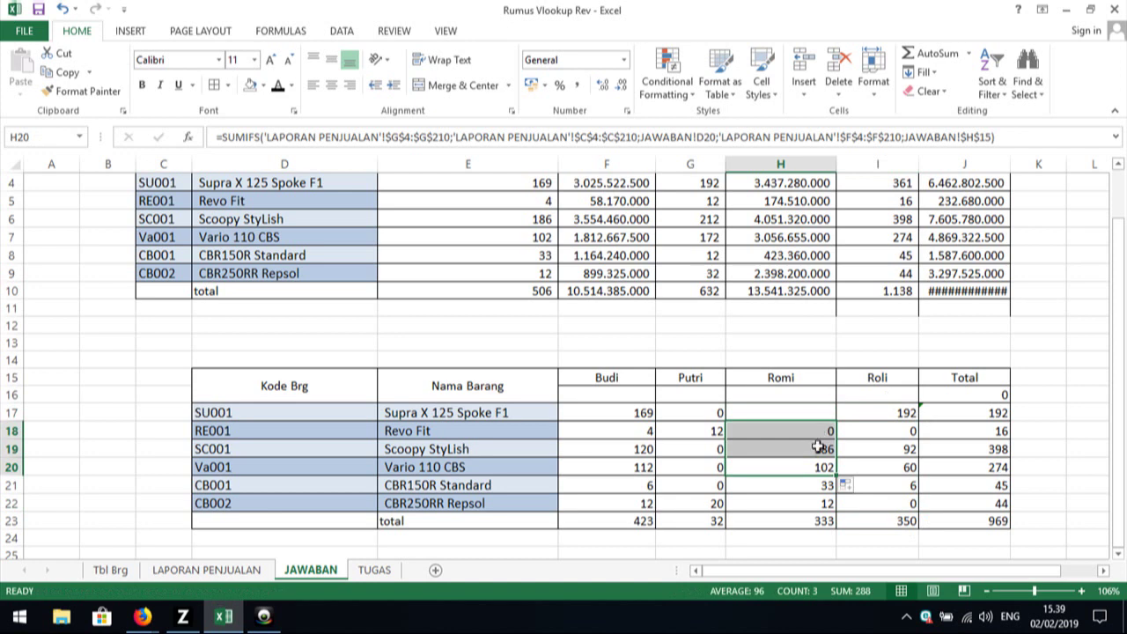
left_click(830, 450)
left_click_drag(834, 455, 822, 405)
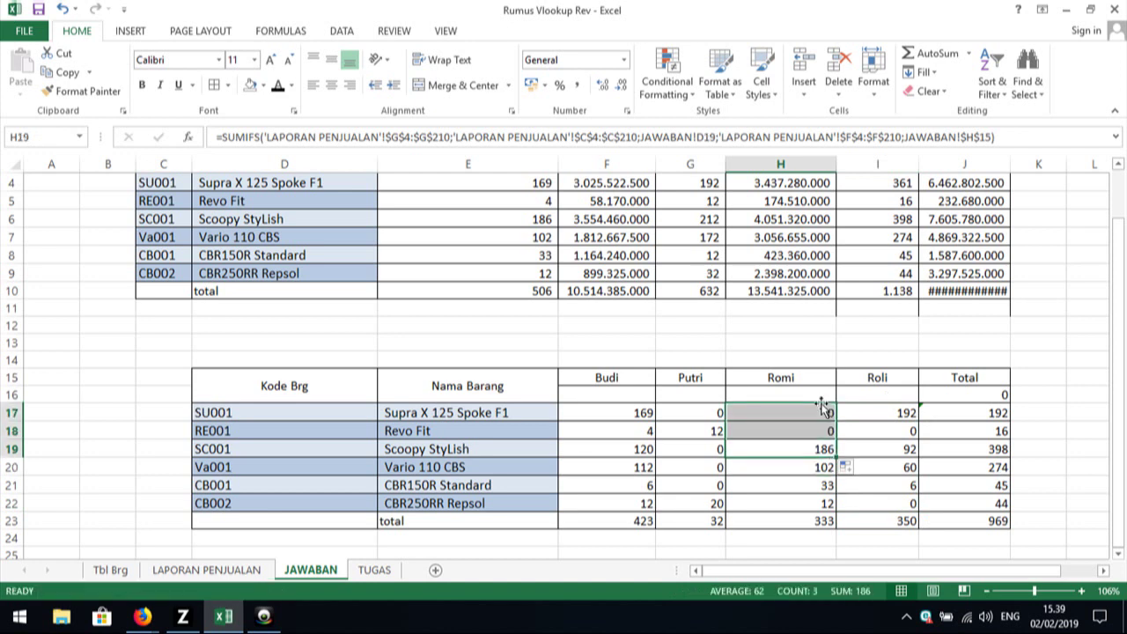
- Inspect the Budi total and the Budi, Putri, Romi and Roli SUMIFS formulas without changing them
double_click(644, 519)
left_click(681, 521)
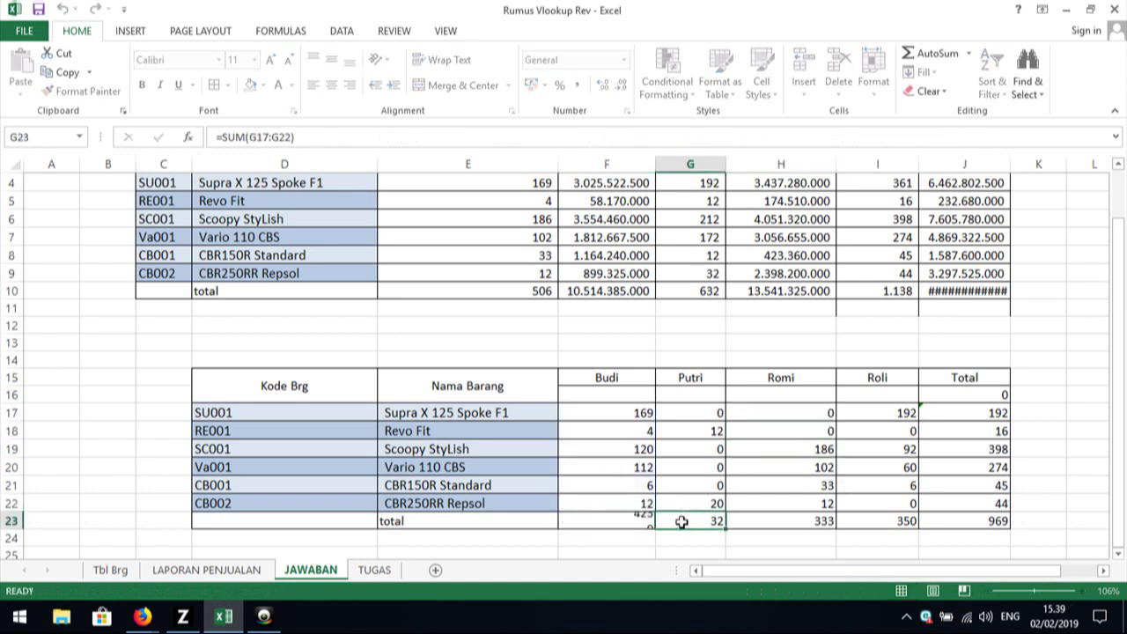
double_click(642, 501)
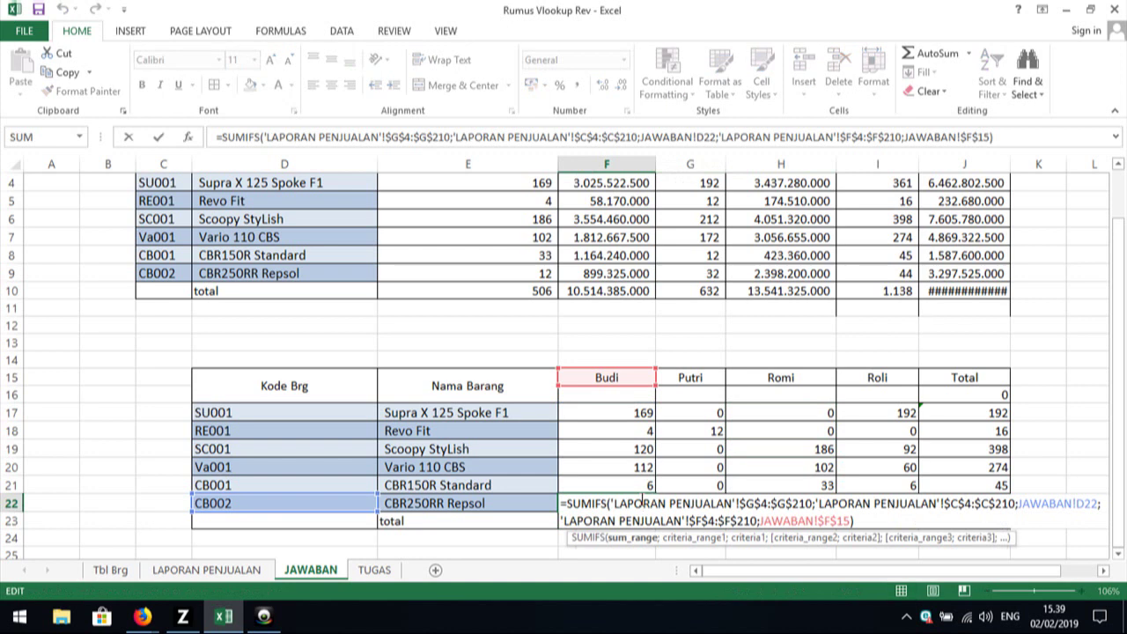
key("Return")
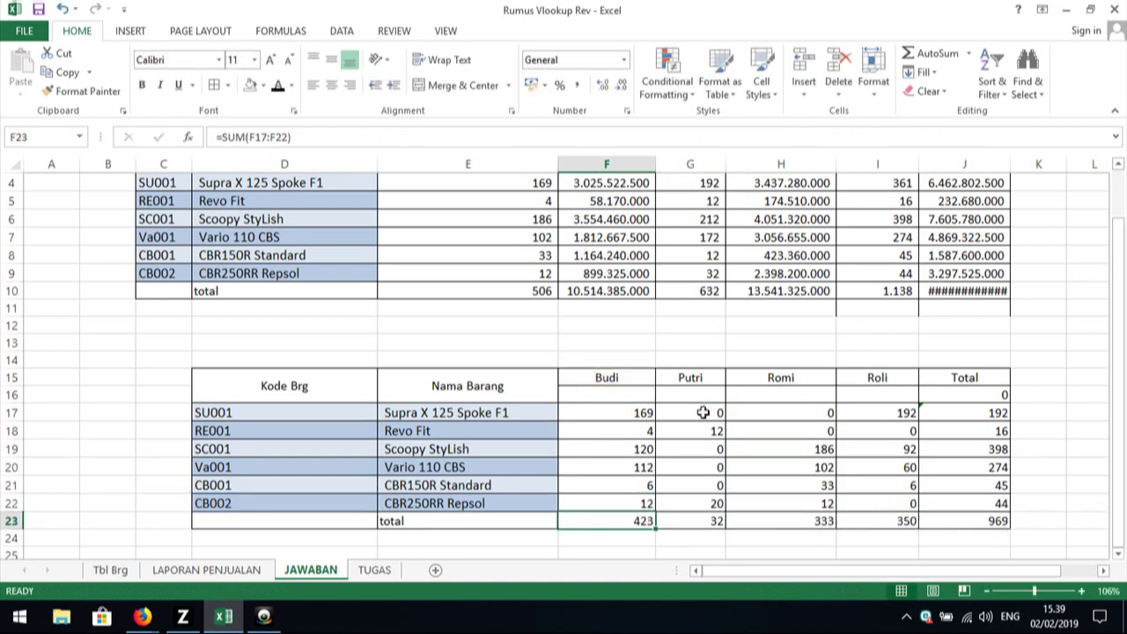
double_click(704, 412)
key("Return")
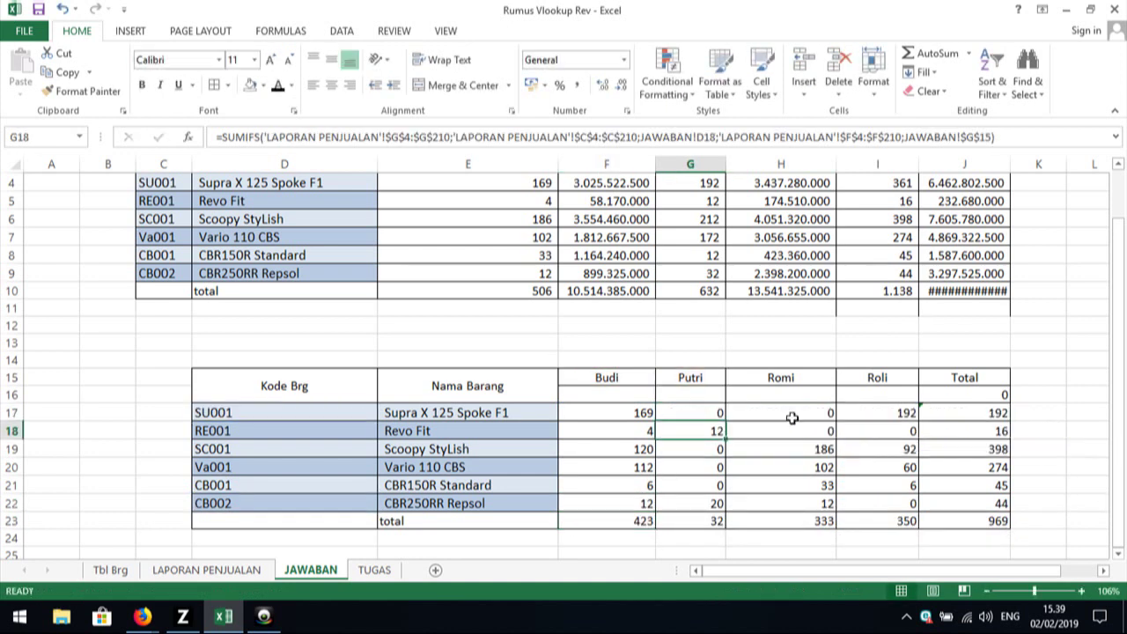
double_click(792, 415)
key("Return")
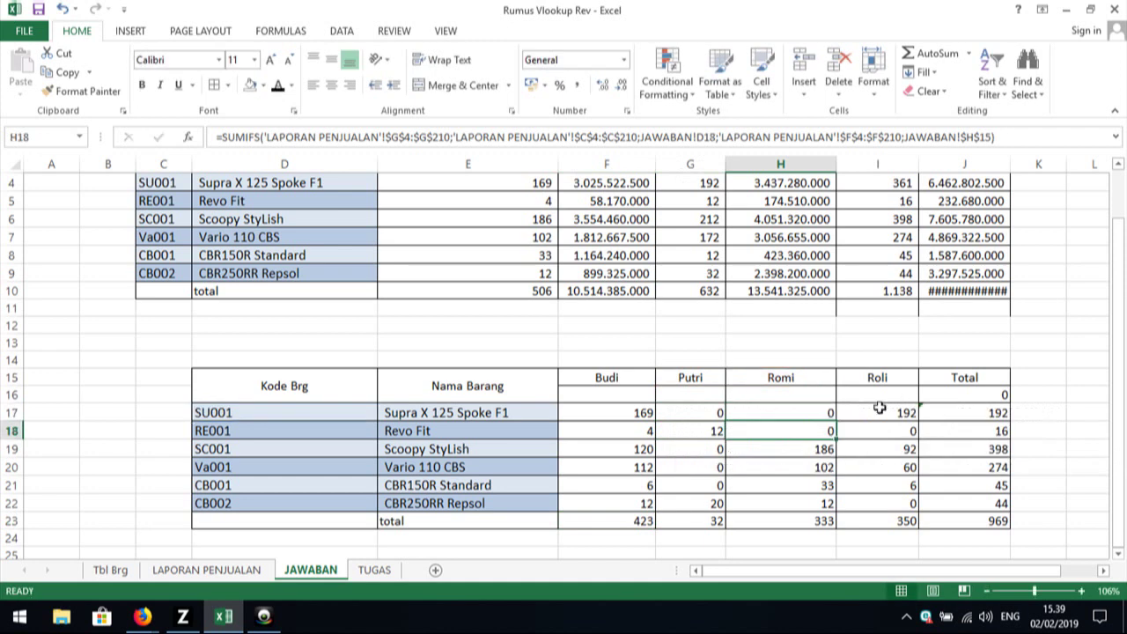
double_click(879, 409)
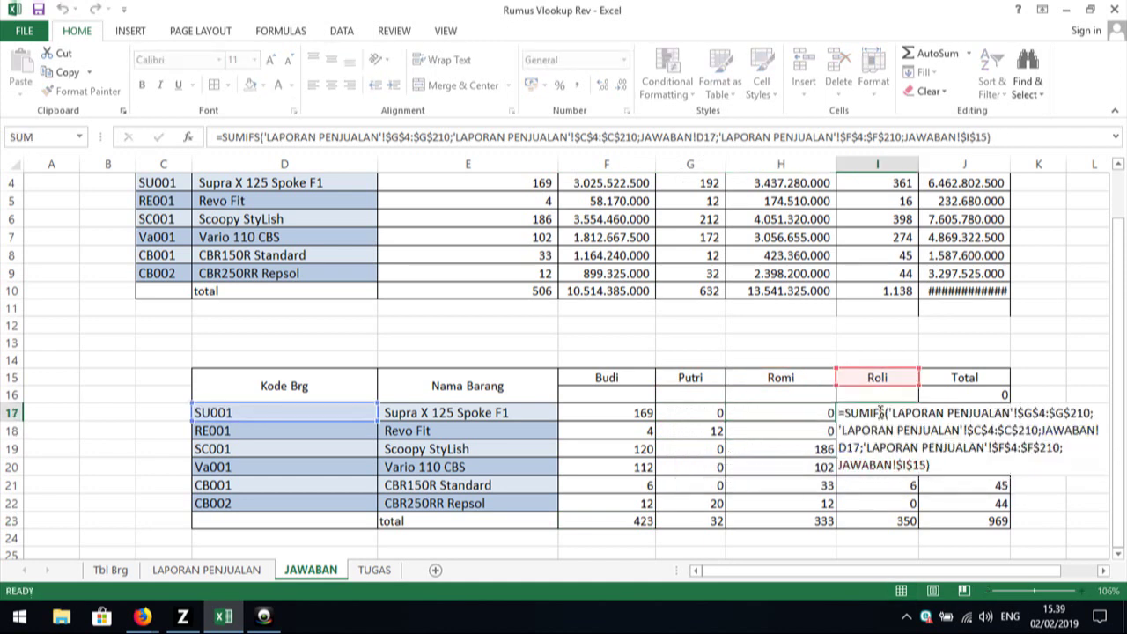
key("Return")
- Sum Budi through Roli in J17 for SU001 and fill the row total down to CB002
double_click(982, 418)
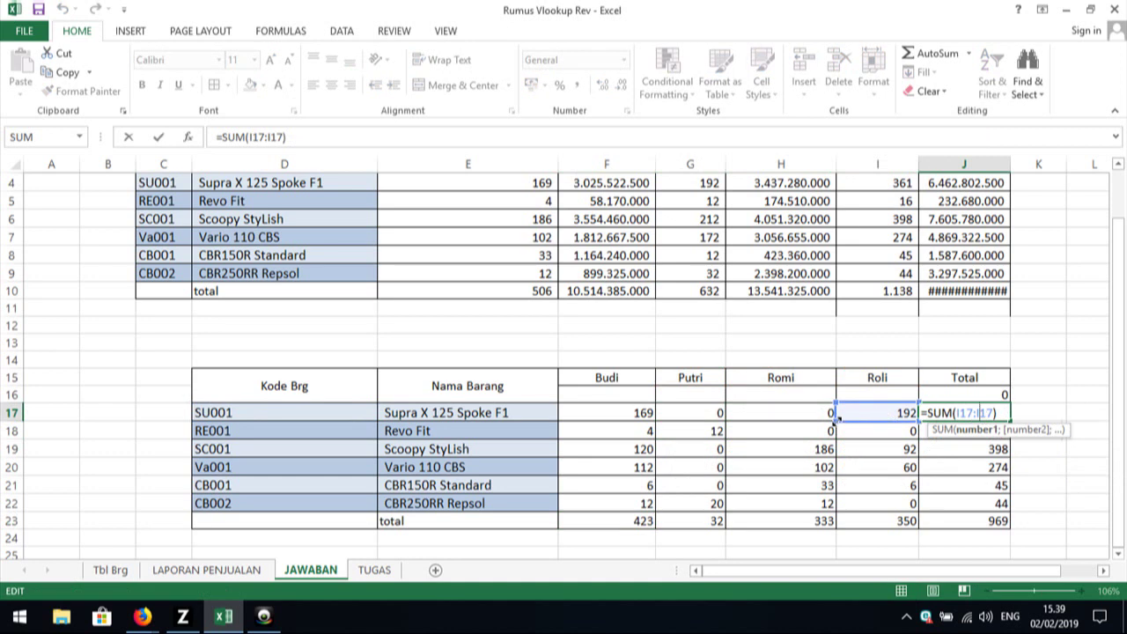
left_click_drag(836, 420, 598, 413)
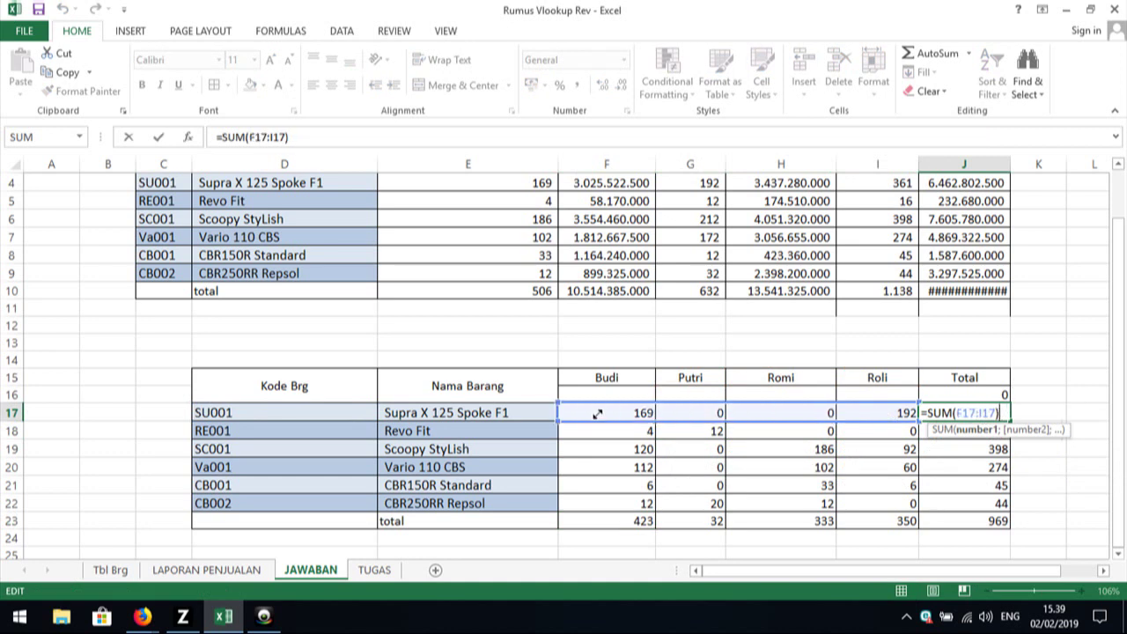
key("Return")
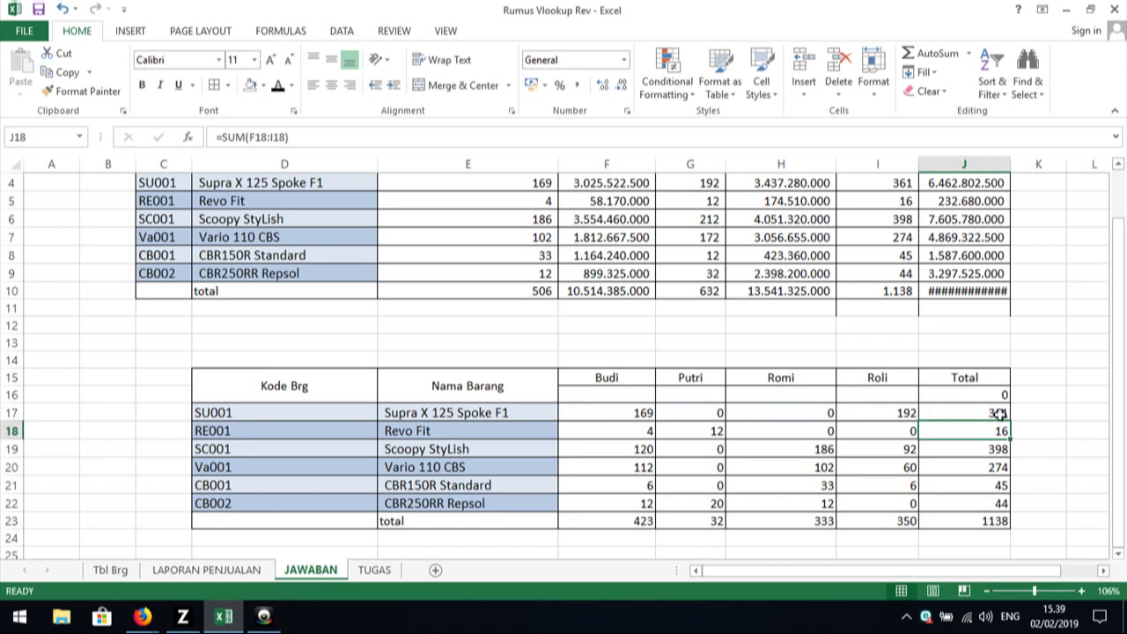
left_click(1000, 413)
left_click_drag(1010, 420, 995, 502)
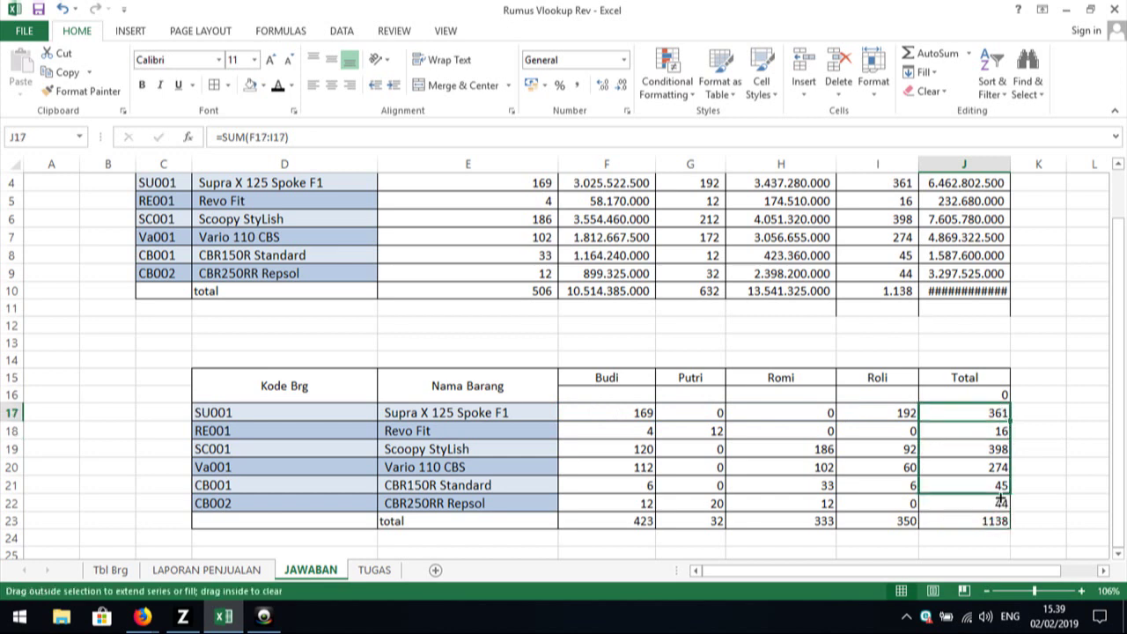
left_click(988, 537)
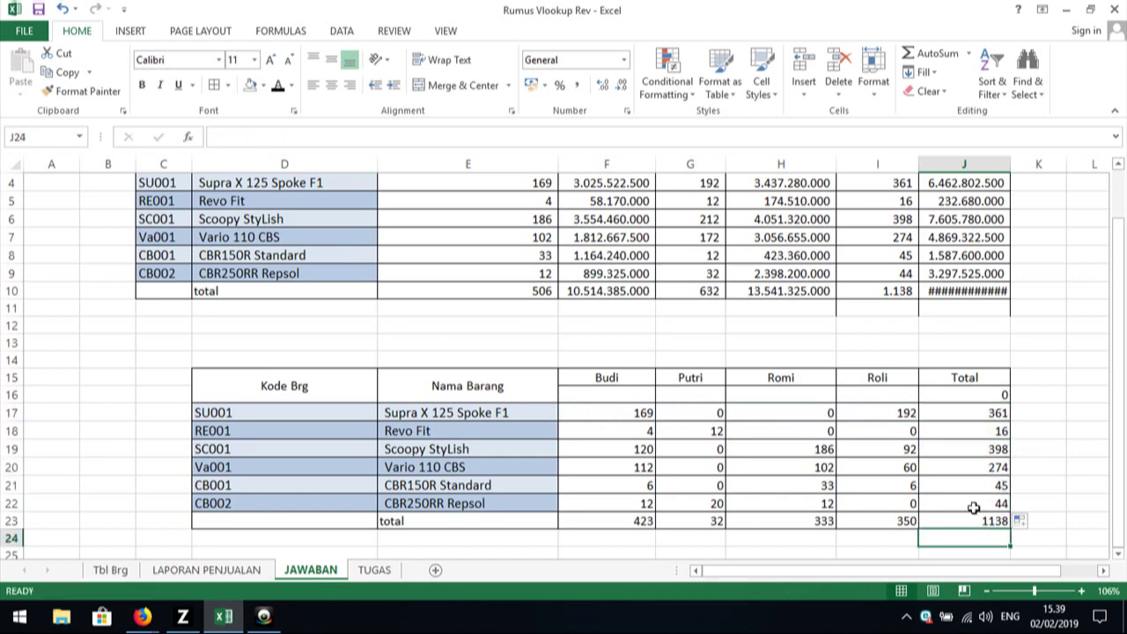
left_click(974, 508)
- Apply Comma Style to the grand total so it reads 1.138, and widen column J
left_click(979, 525)
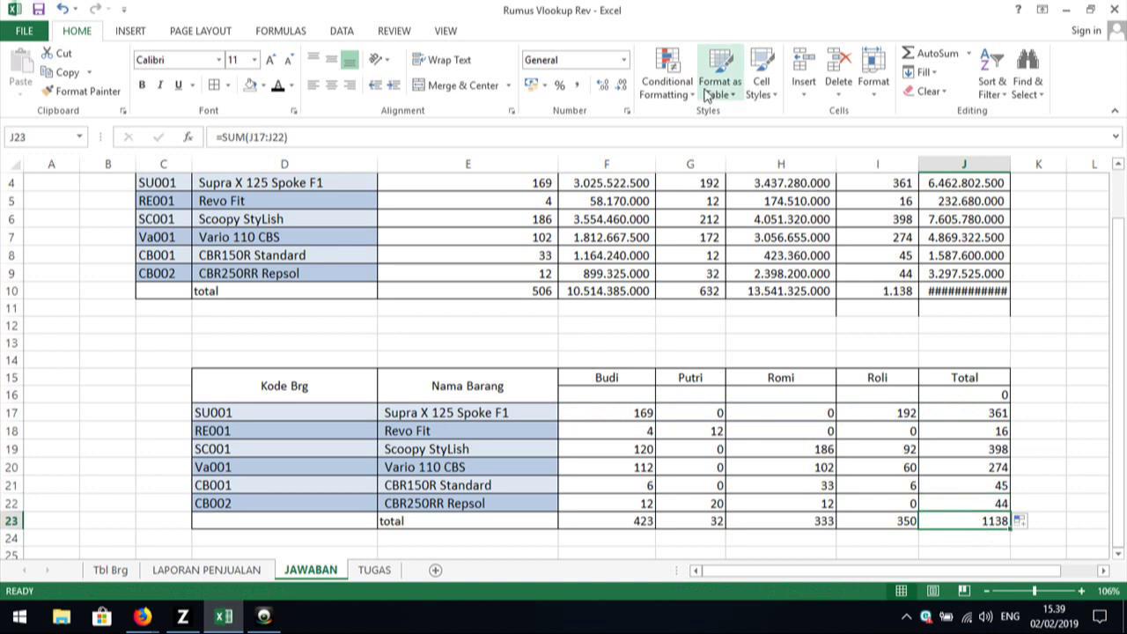
left_click(575, 86)
left_click(709, 359)
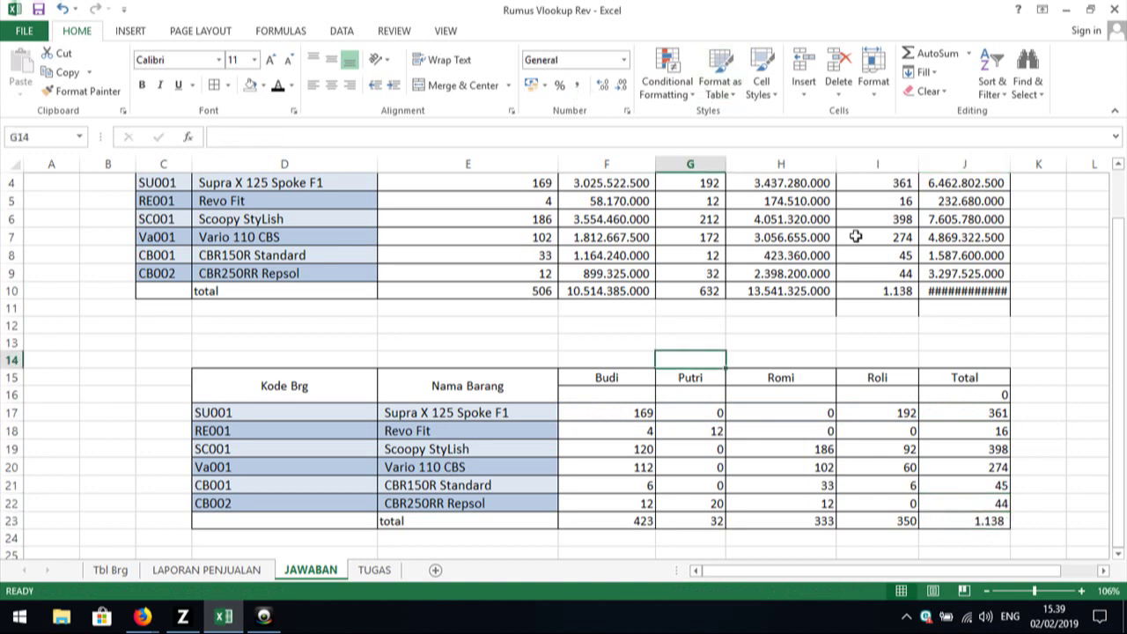
left_click_drag(1010, 164, 1018, 164)
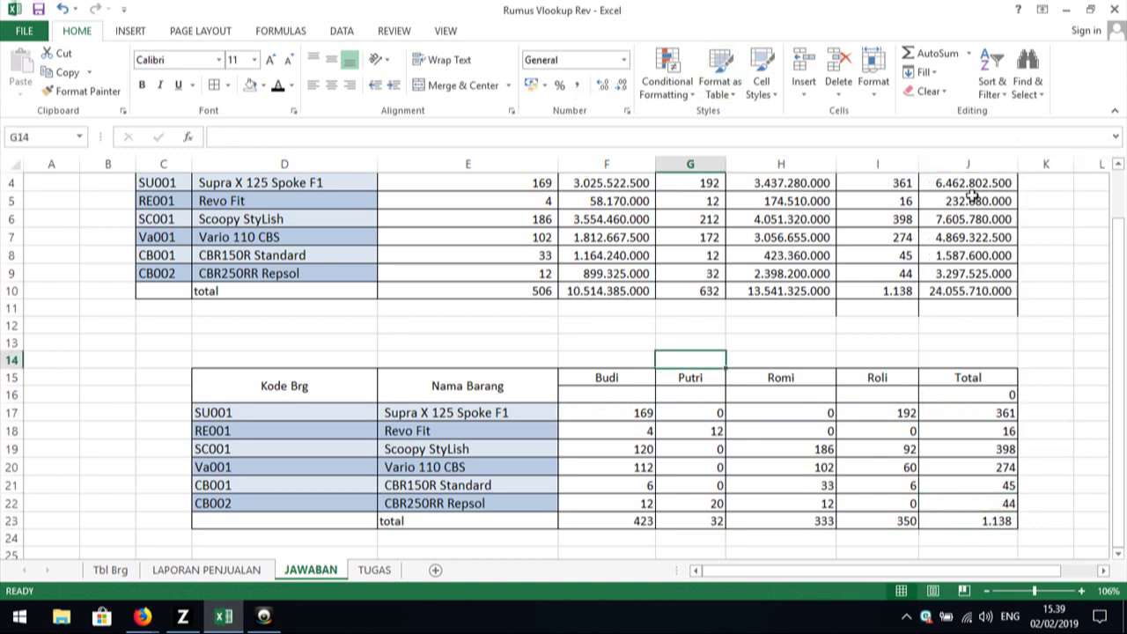
- Delete the two empty rows between the regional table and the summary table
left_click(595, 375)
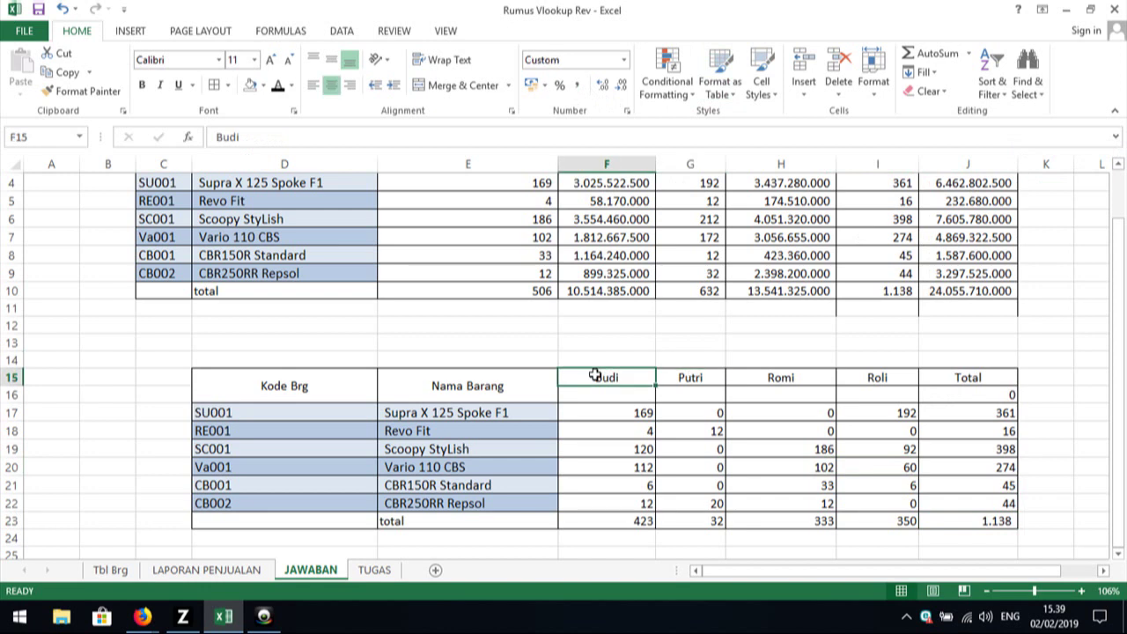
key("Up")
key("Up")
key("Up")
key("Up")
key("Up")
key("Up")
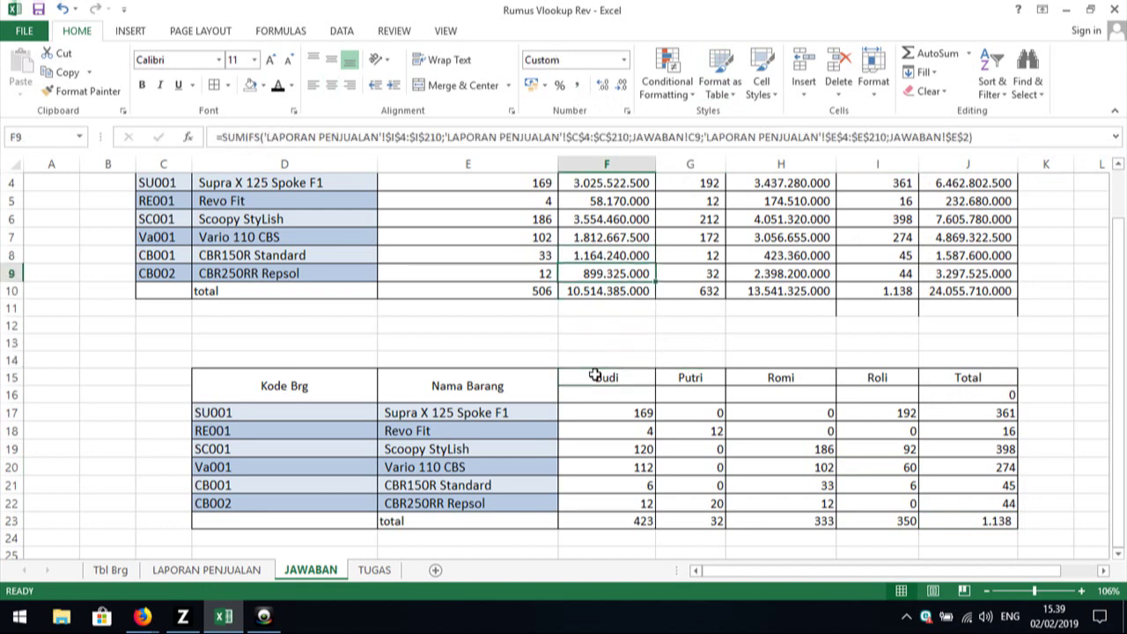
left_click_drag(462, 326, 537, 304)
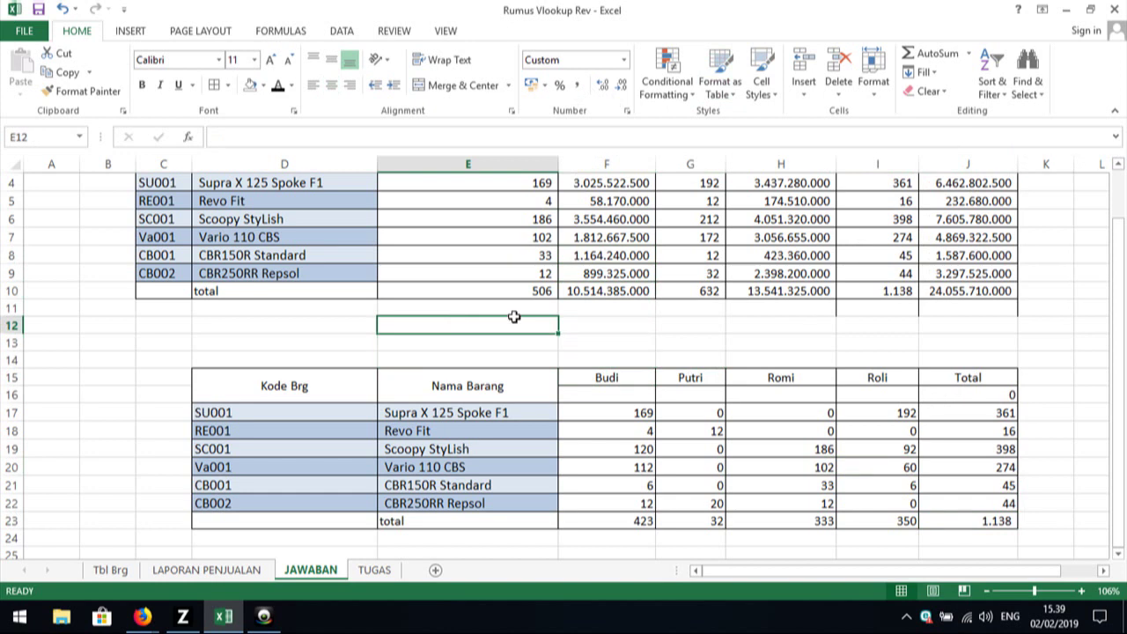
left_click(839, 81)
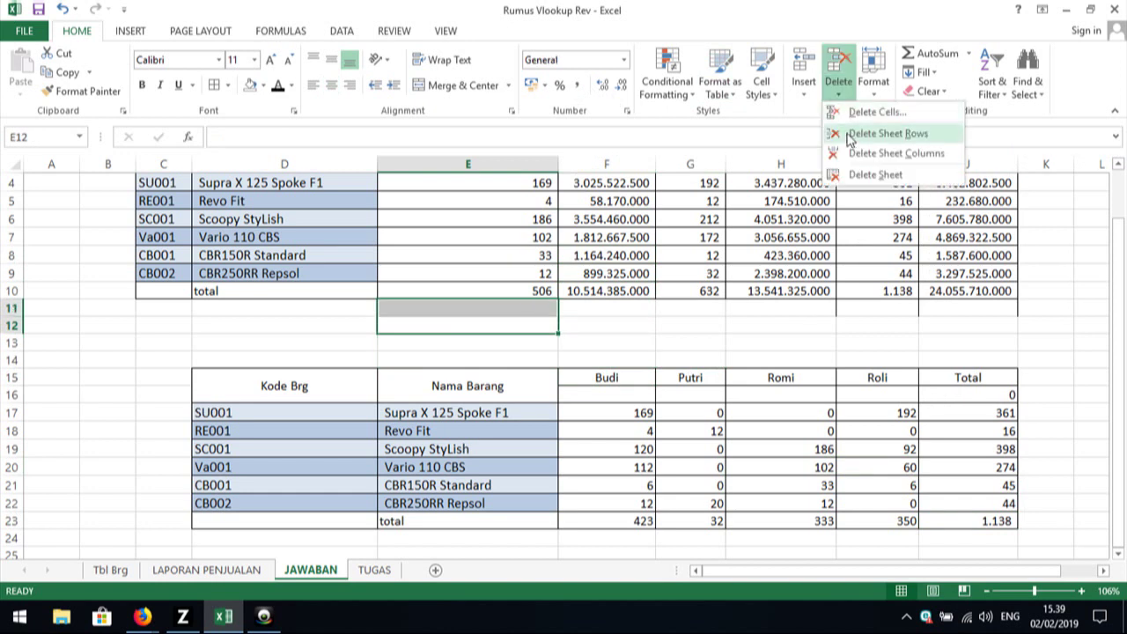
left_click(876, 133)
left_click(438, 349)
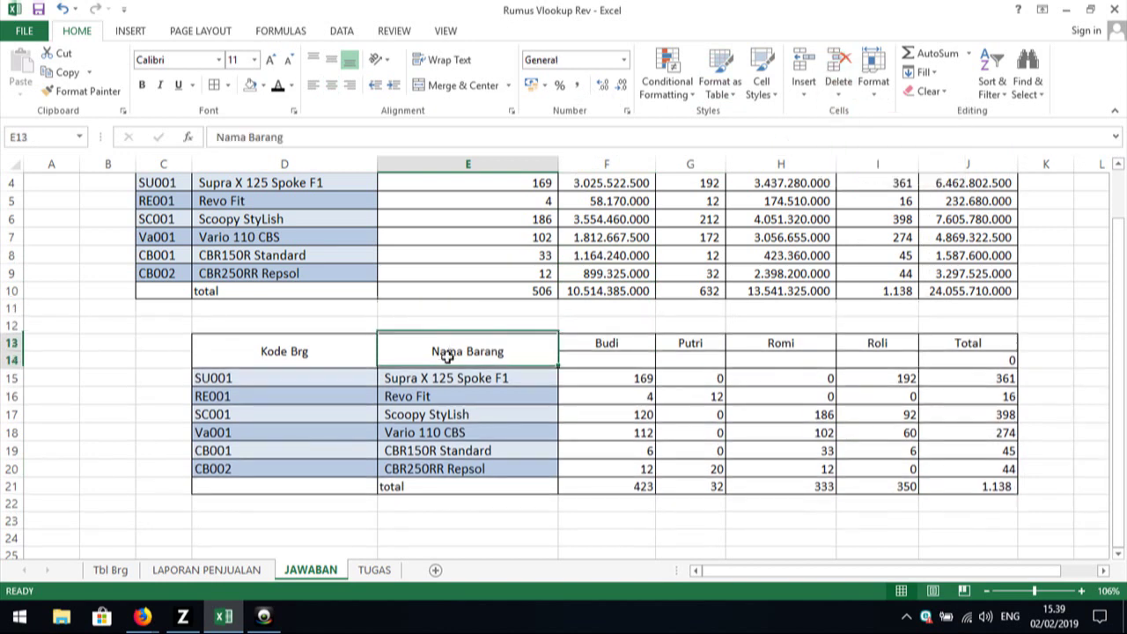
left_click(596, 378)
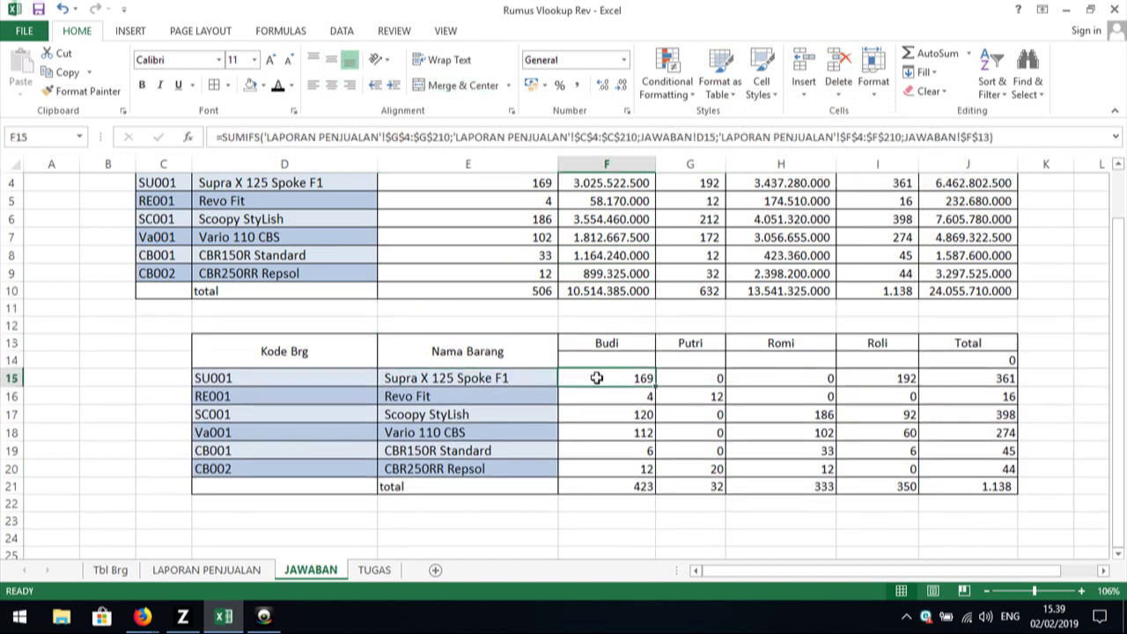
- Turn Budi's SU001 SUMIFS into text with an apostrophe and paste that text into D23
left_click(216, 133)
type("'")
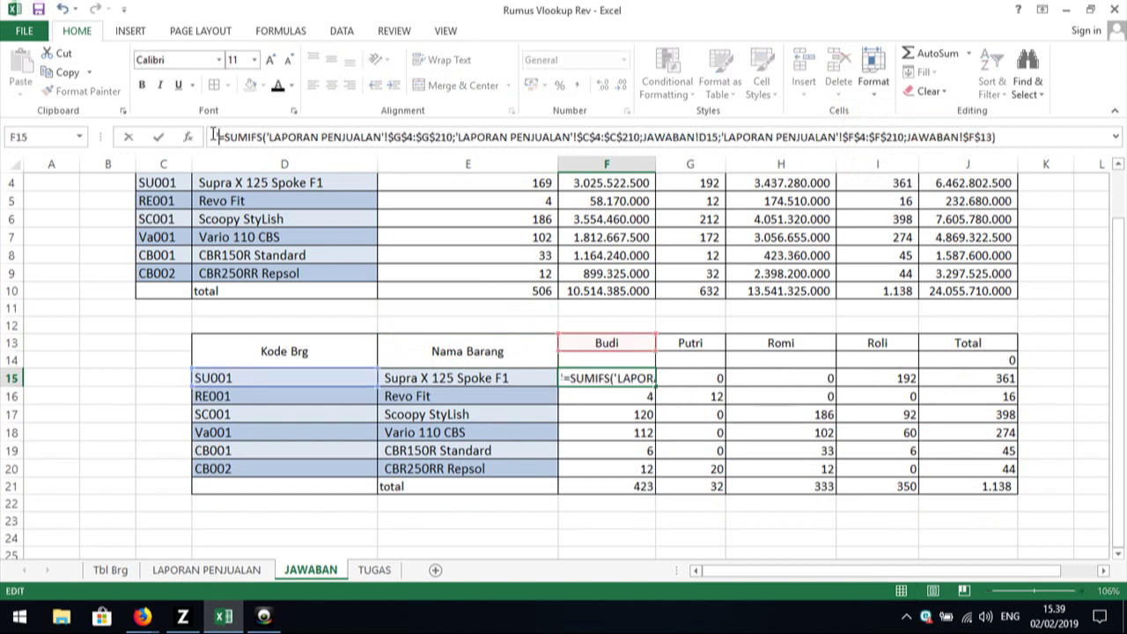
key("Return")
key("Up")
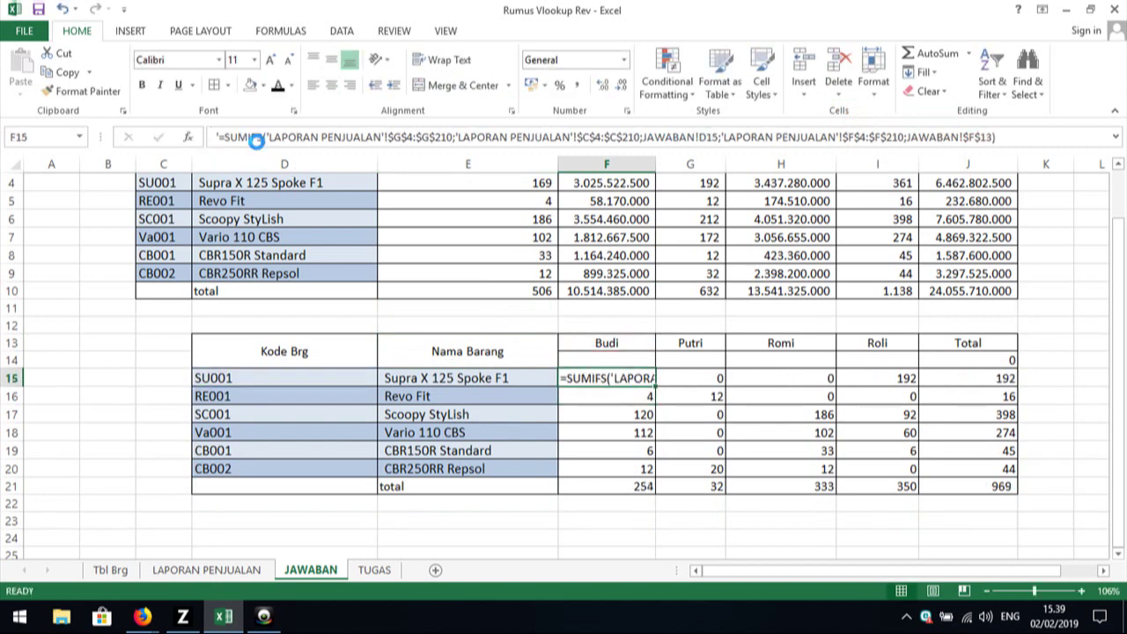
key("ctrl+c")
key("Down")
key("Down")
key("Down")
key("Left")
key("Left")
key("Down")
key("Down")
key("Down")
key("Down")
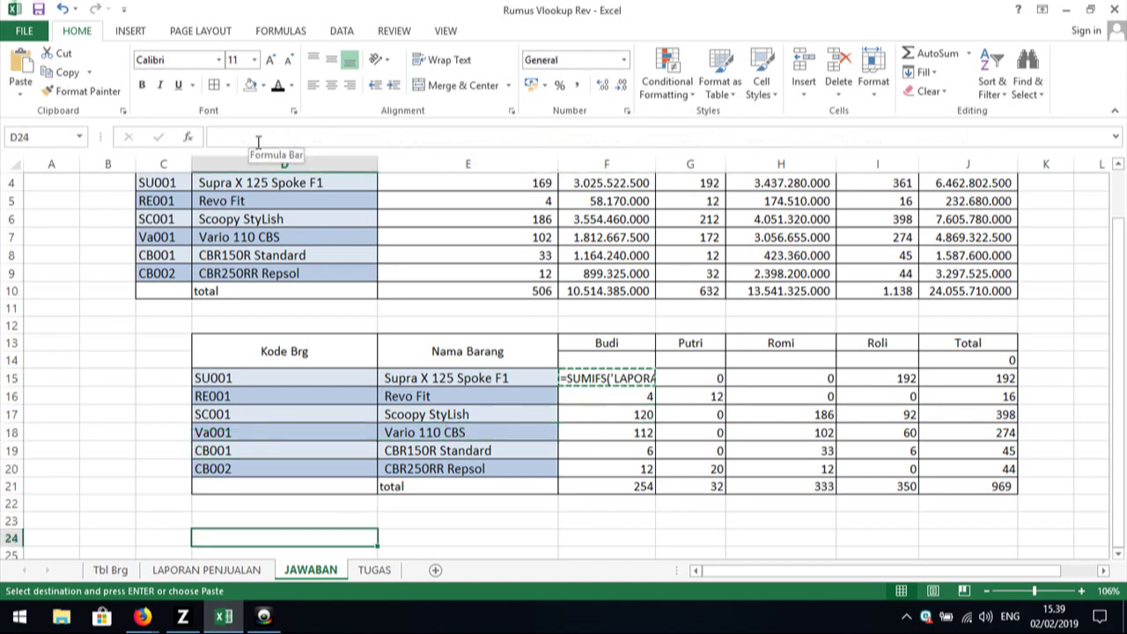
key("Up")
key("ctrl+v")
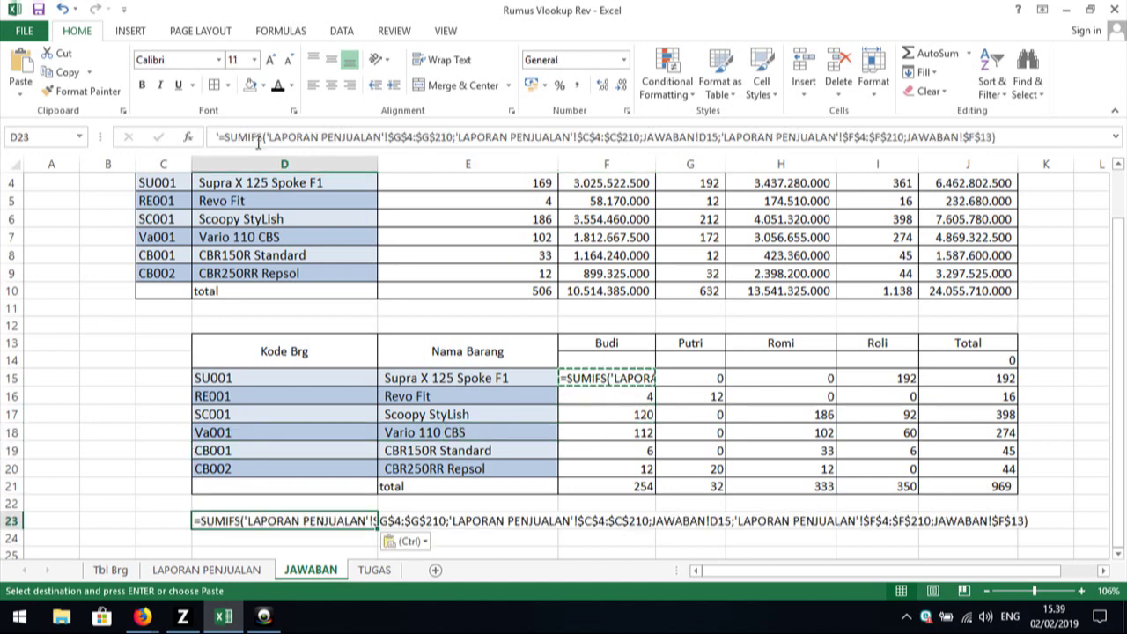
- Refill the Budi SUMIFS up into F15 and F16 so SU001 returns 169 again
left_click(622, 410)
left_click_drag(657, 424, 659, 378)
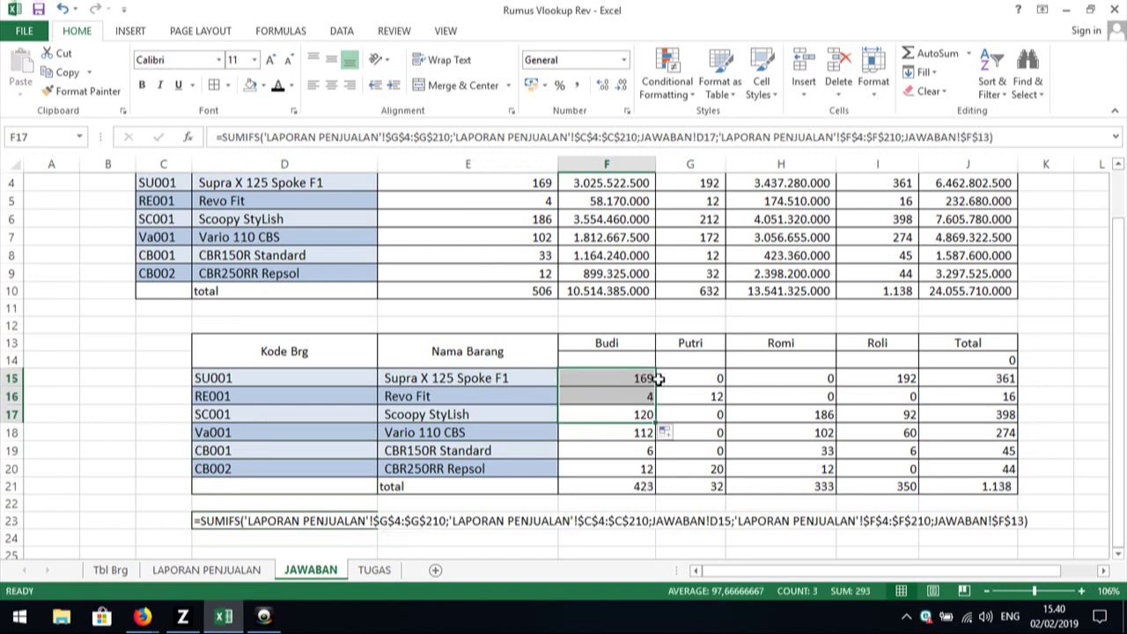
left_click(380, 487)
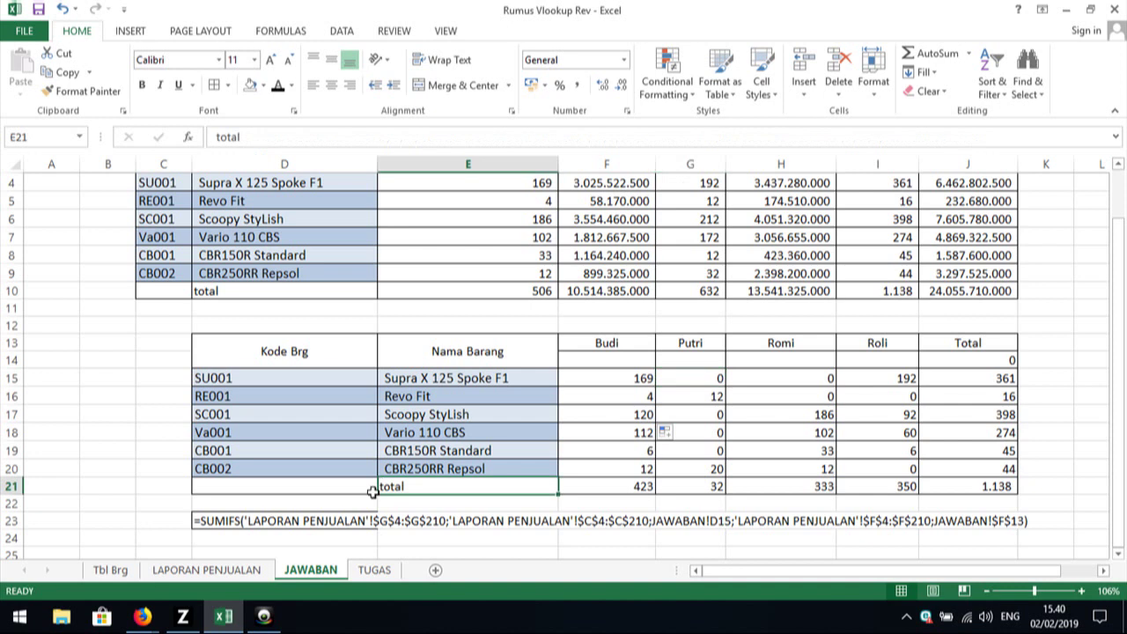
- After checking the TUGAS sheet, narrow column E on JAWABAN to fit the regional quantities
left_click(375, 571)
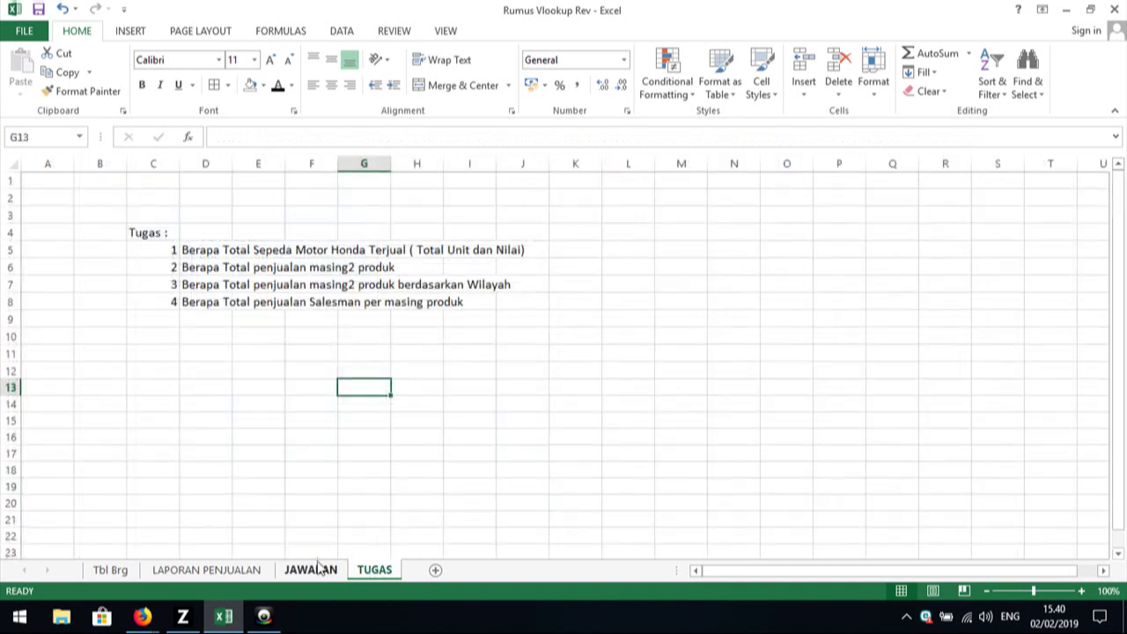
left_click(313, 572)
left_click(426, 543)
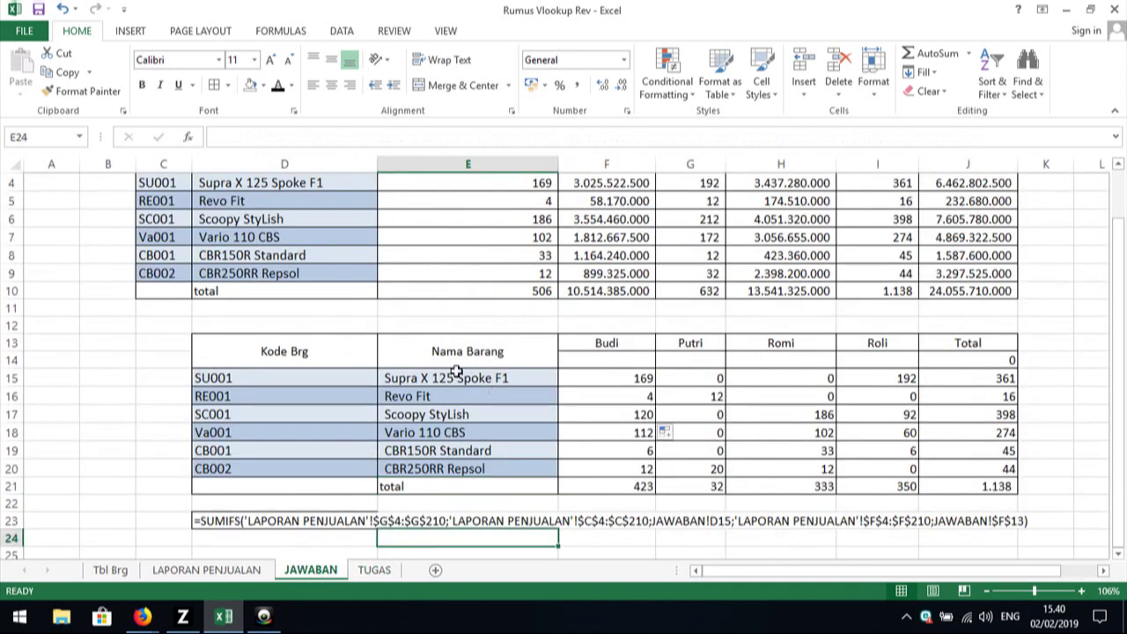
left_click_drag(558, 165, 502, 173)
left_click(484, 208)
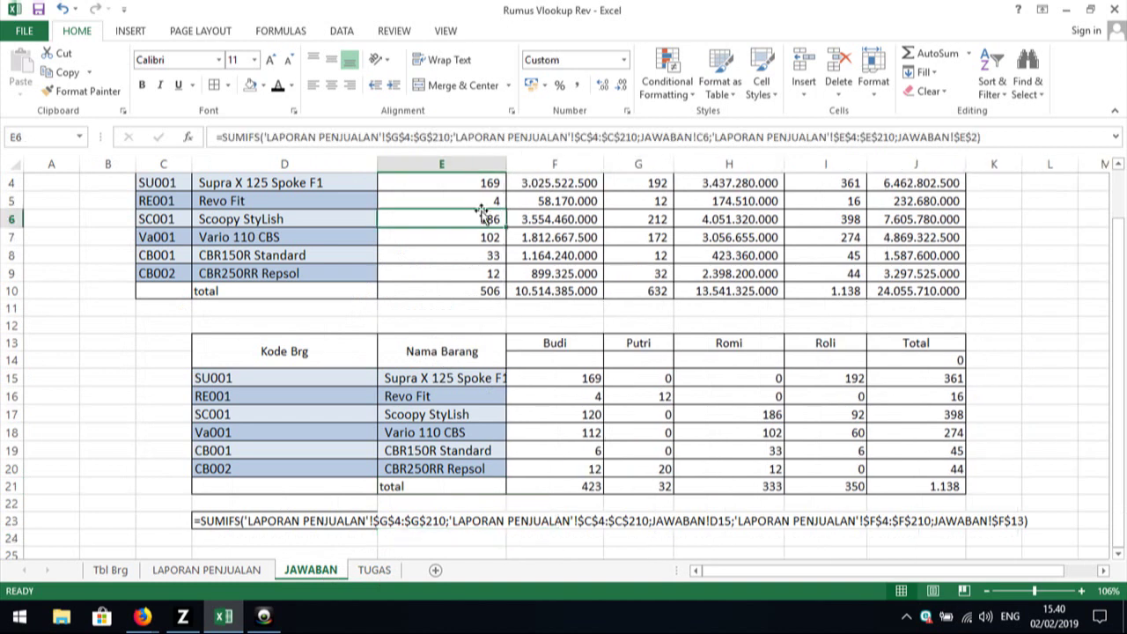
left_click(614, 325)
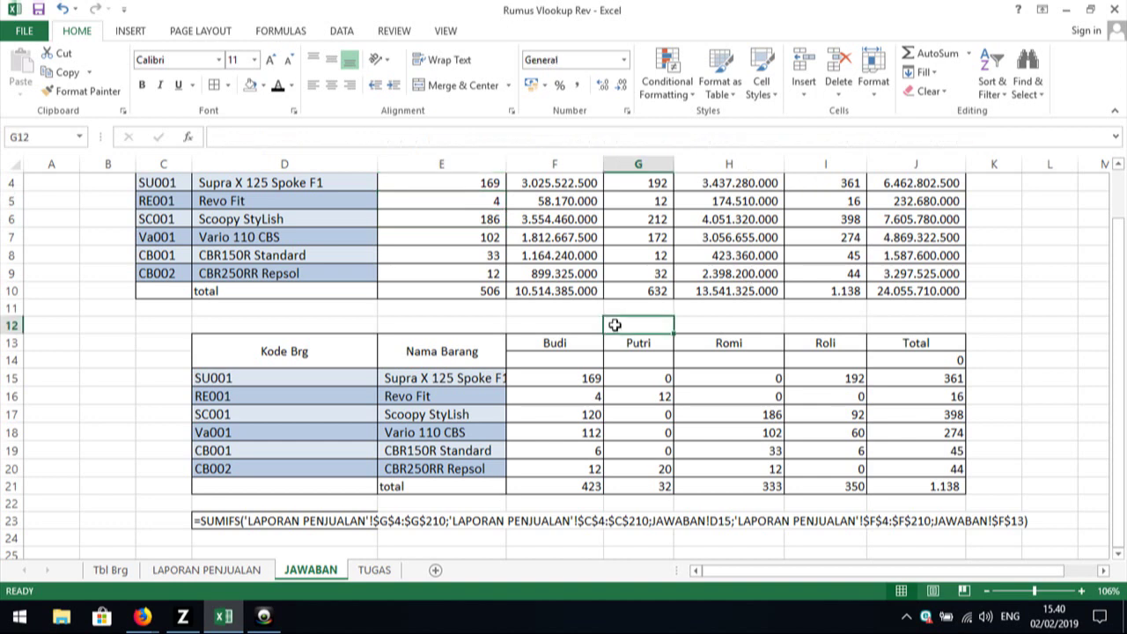
key("Down")
key("Up")
key("Up")
key("Up")
key("Up")
key("Up")
key("Up")
key("Up")
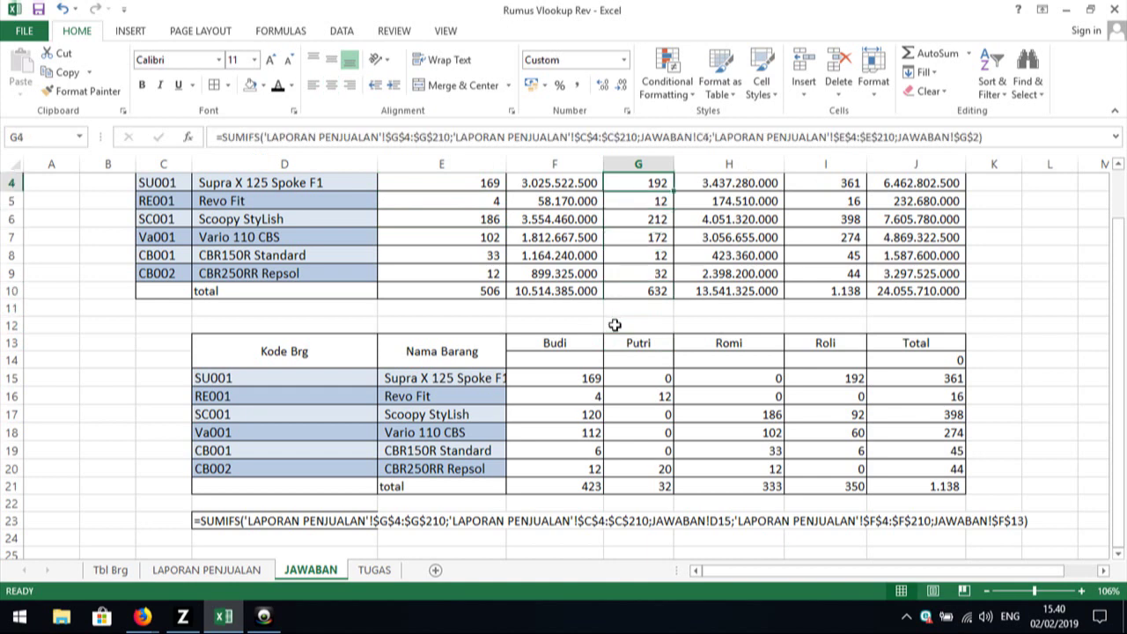
key("Up")
key("Up")
key("Up")
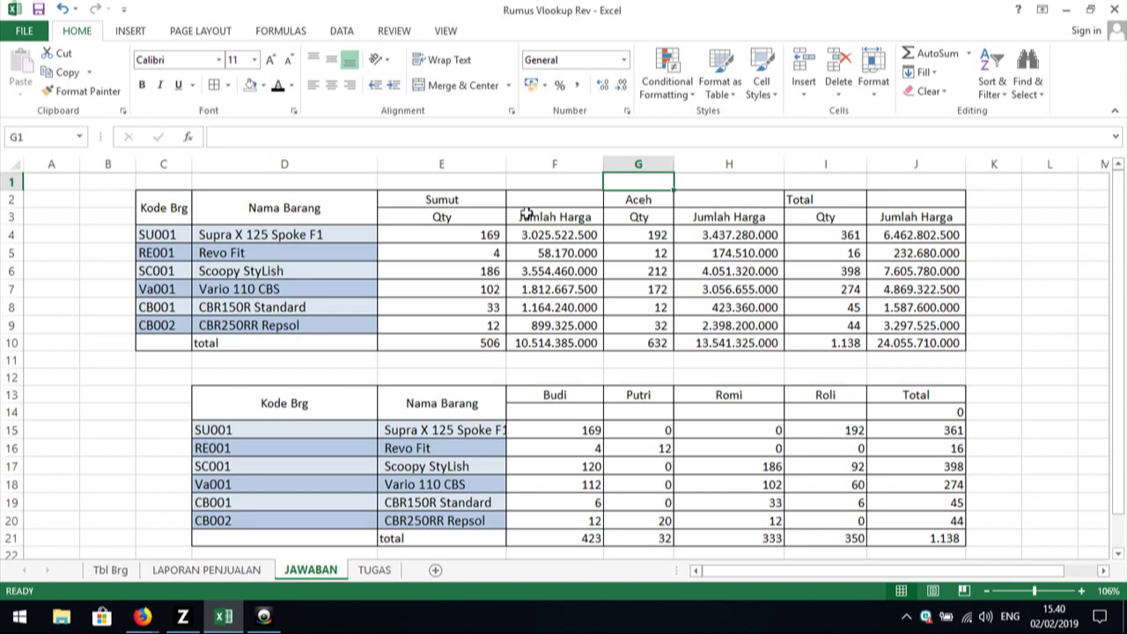
- Merge and centre Sumut over E2:F2, Aceh over G2:H2 and Total over I2:J2
left_click_drag(441, 199, 529, 200)
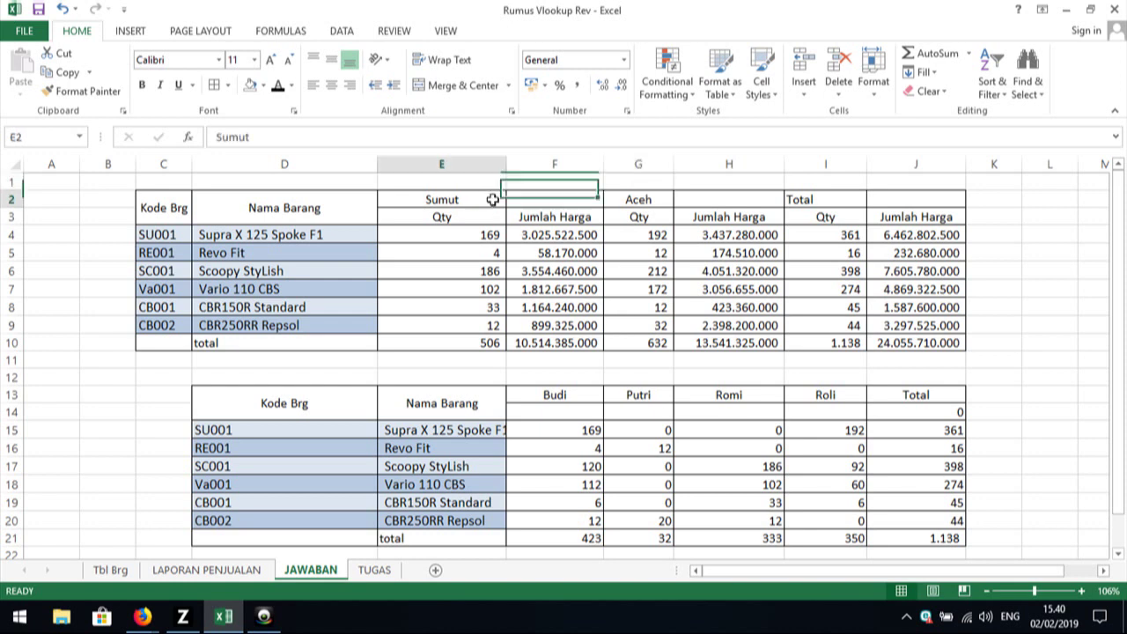
left_click(420, 94)
left_click_drag(641, 195, 683, 200)
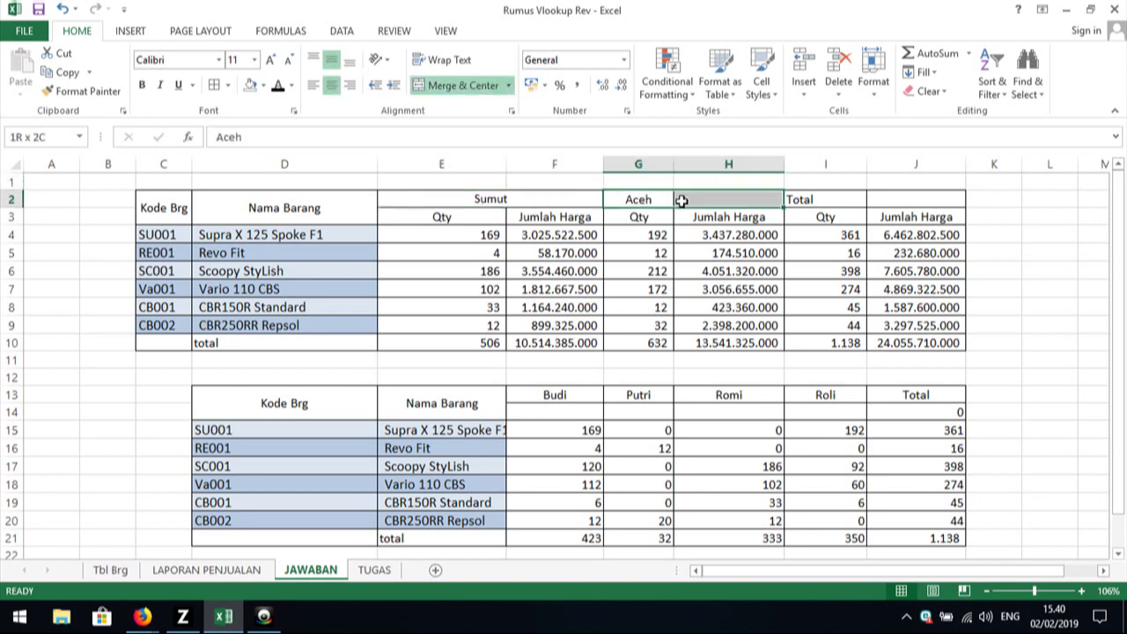
left_click(424, 93)
left_click_drag(821, 199, 942, 206)
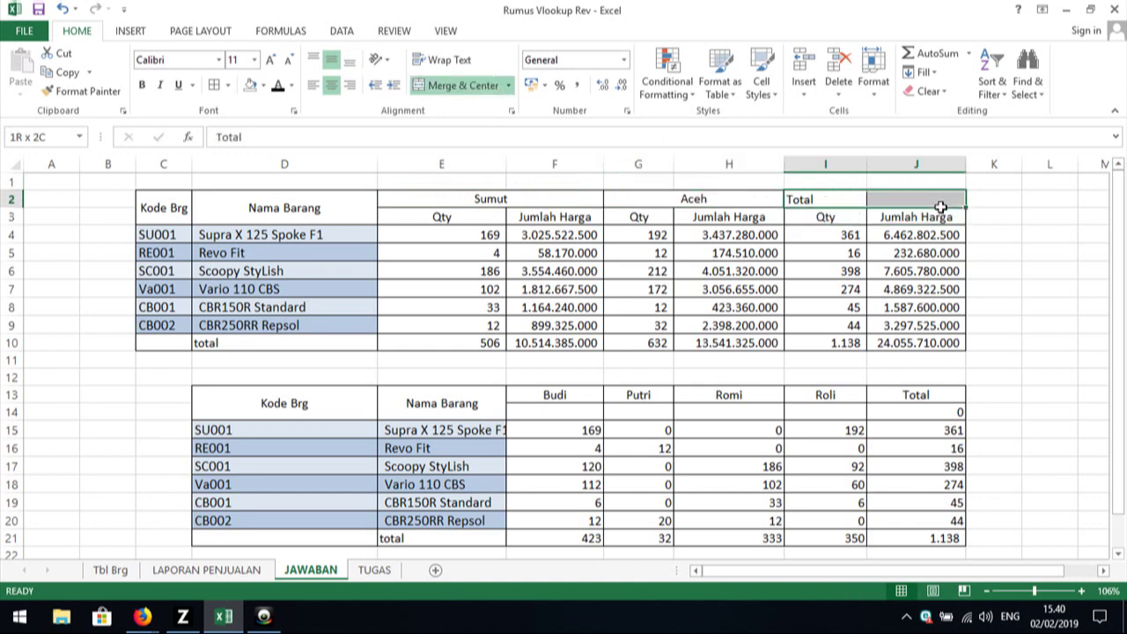
left_click(422, 91)
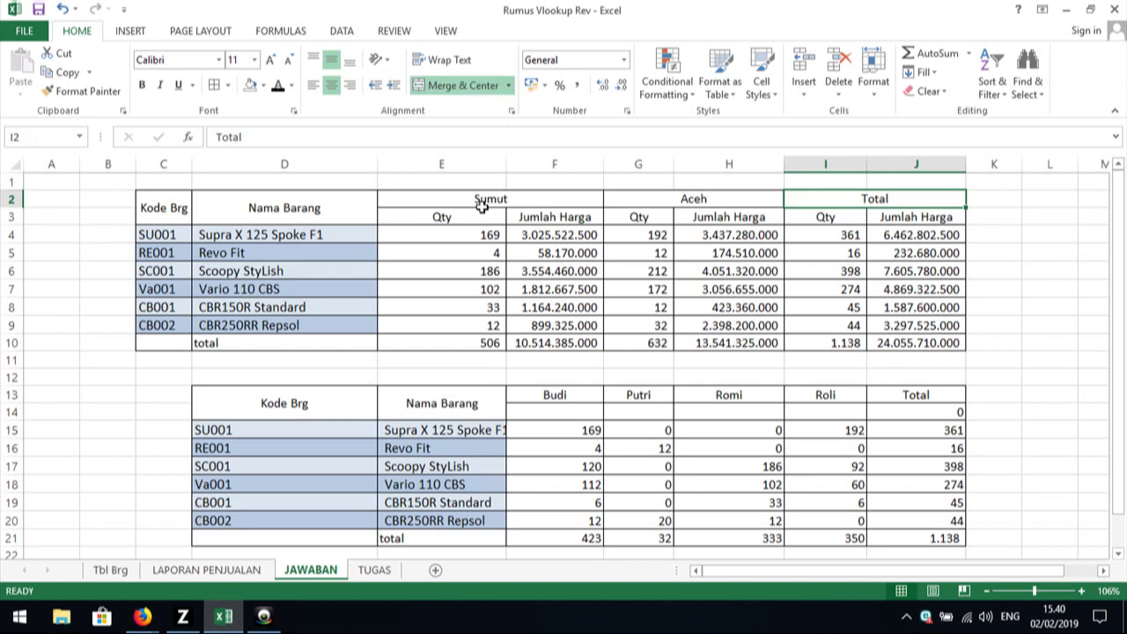
- Move the Kode Brg and Nama Barang columns to start at C13, accepting the unmerge warning
left_click_drag(310, 407, 436, 535)
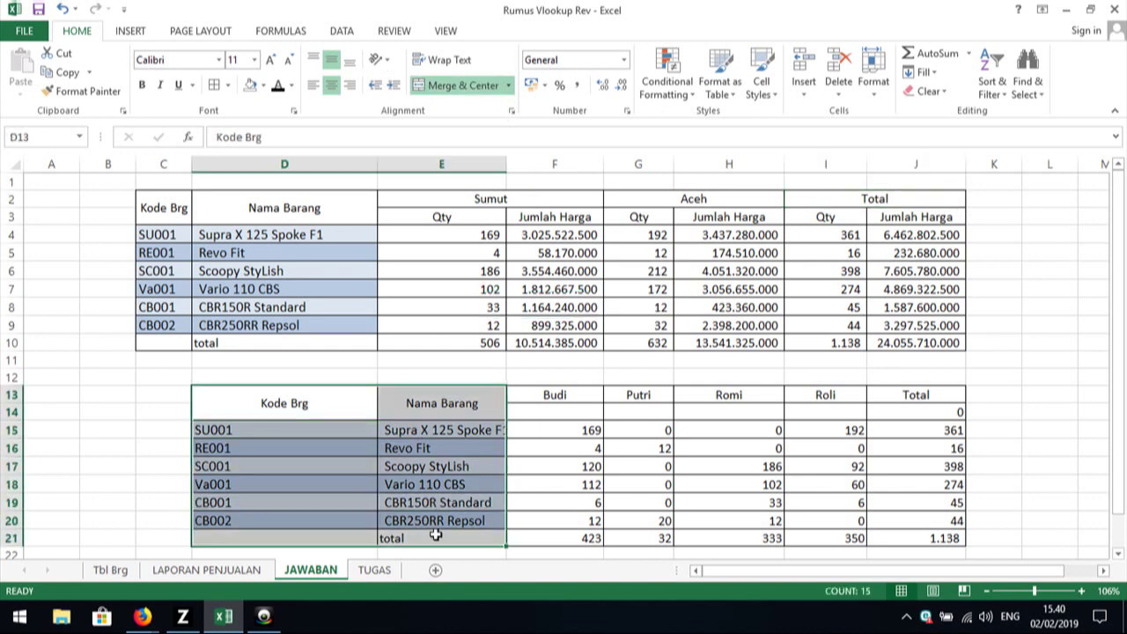
key("ctrl+c")
key("Left")
key("ctrl+v")
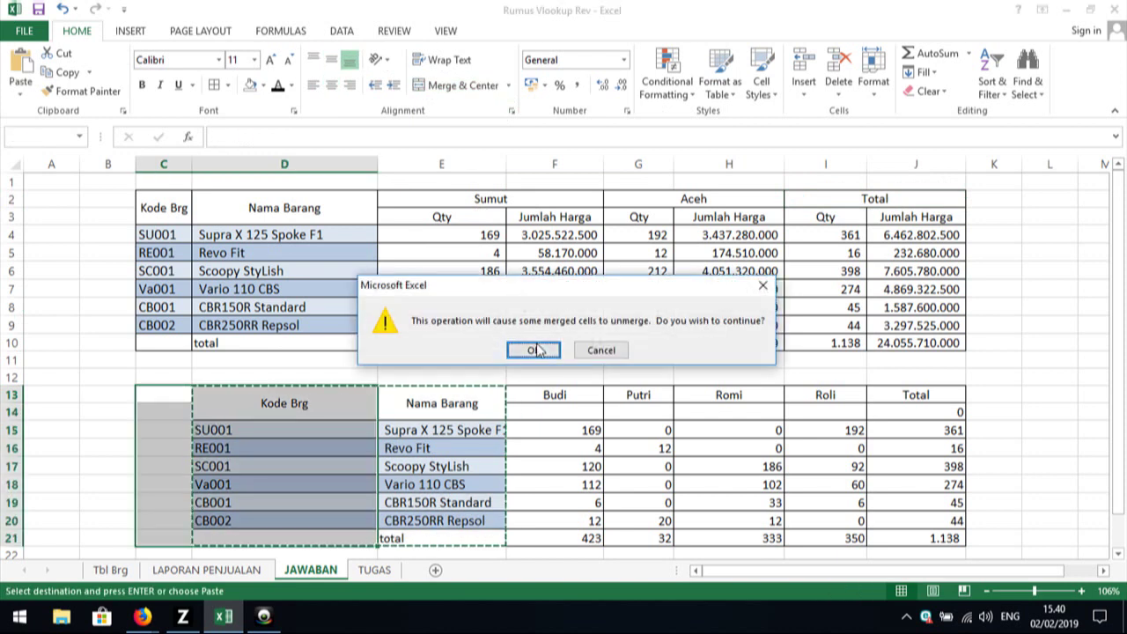
left_click(537, 345)
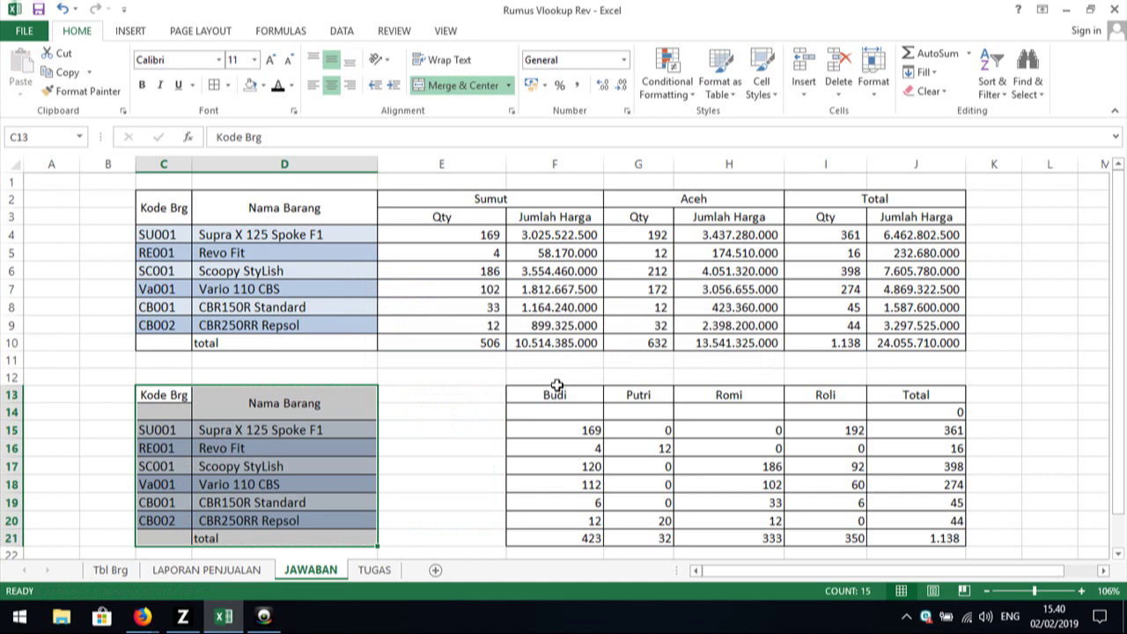
- Move the Budi-to-Total block F13:J21 to start at E13, then narrow column E
left_click_drag(557, 385, 907, 505)
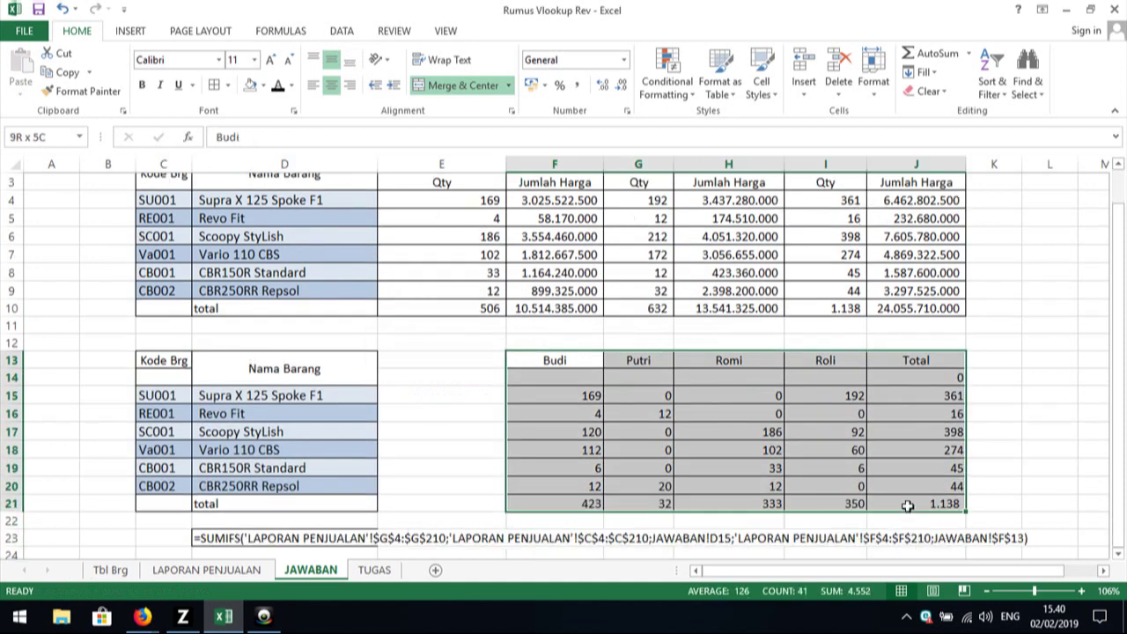
key("ctrl+c")
left_click(958, 470)
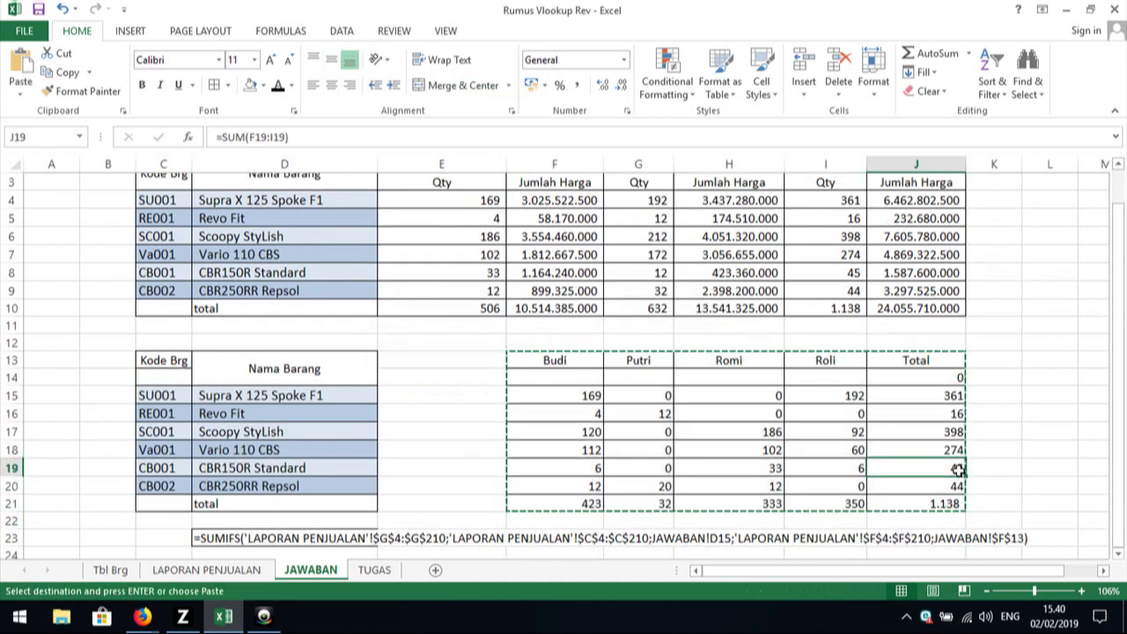
key("Down")
key("Down")
key("Down")
left_click(426, 366)
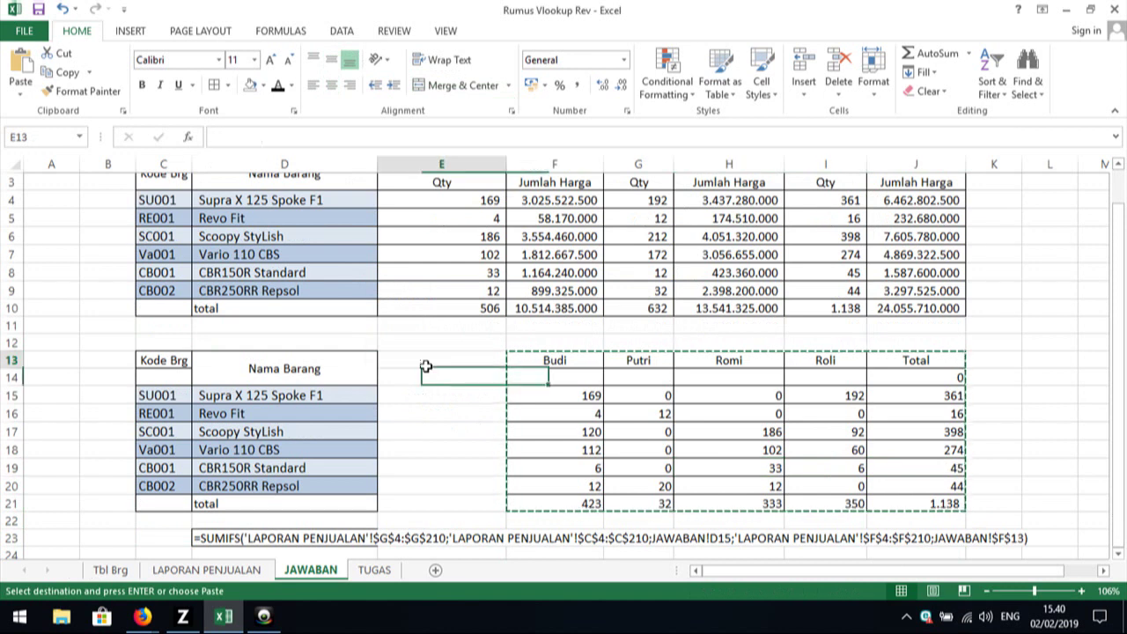
key("Return")
left_click(462, 377)
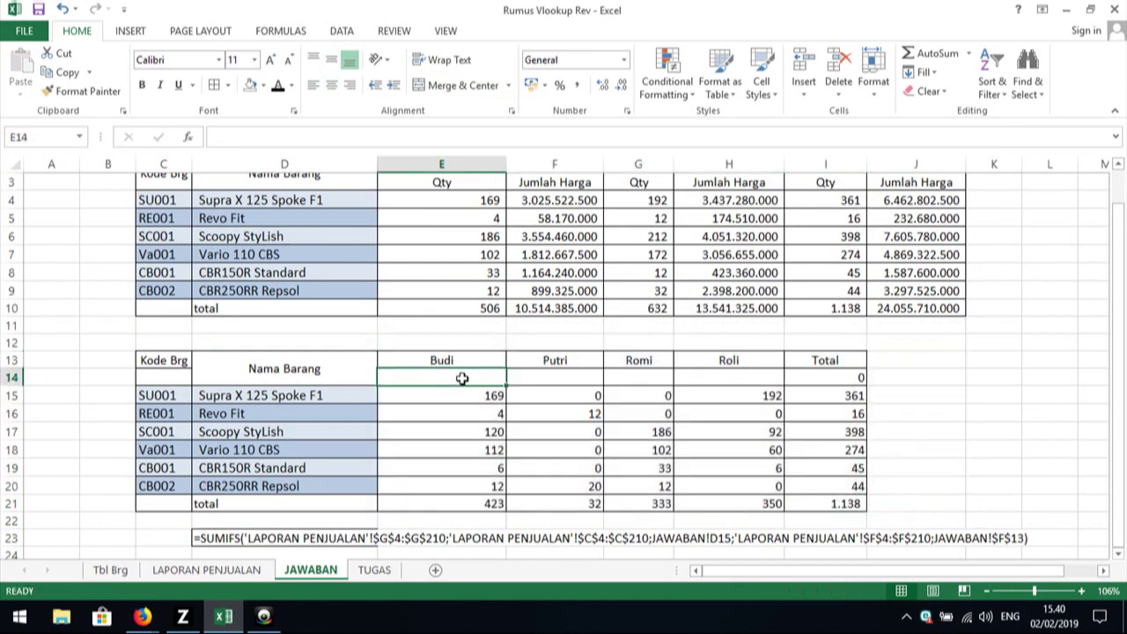
left_click_drag(507, 164, 449, 164)
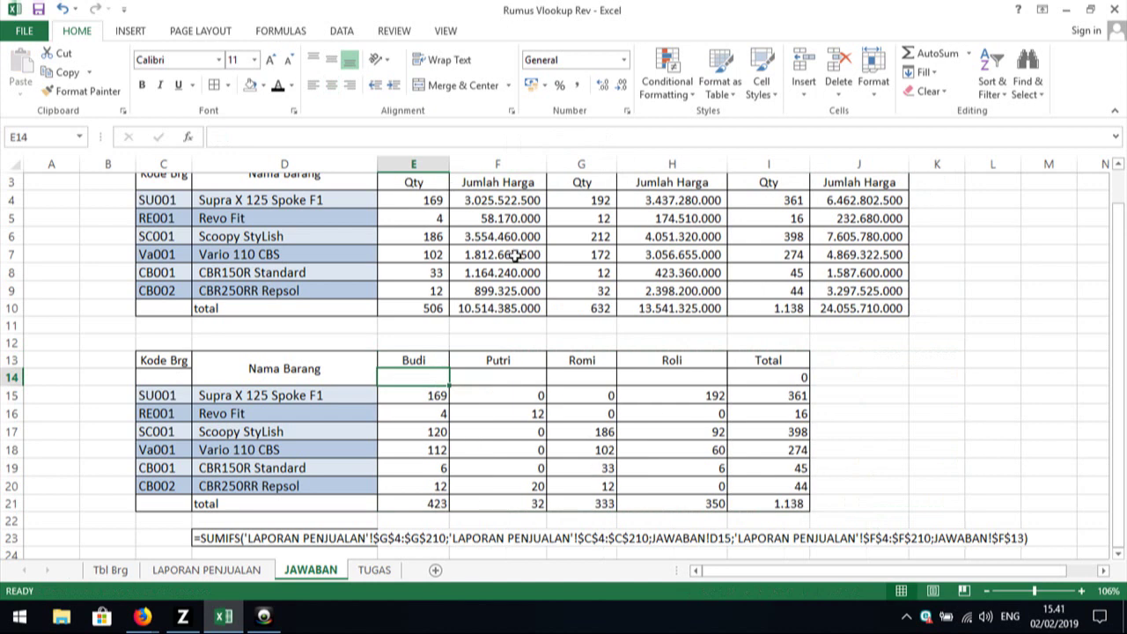
- Merge the Kode Brg header across C13:C14 and centre it vertically with Middle Align
left_click(679, 395)
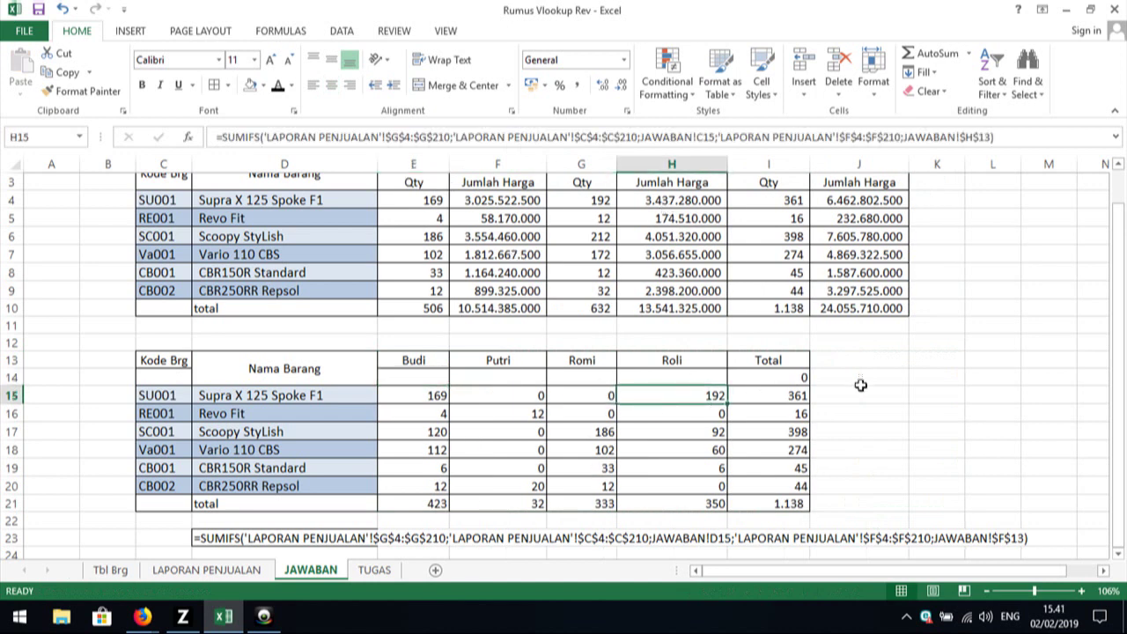
left_click(902, 382)
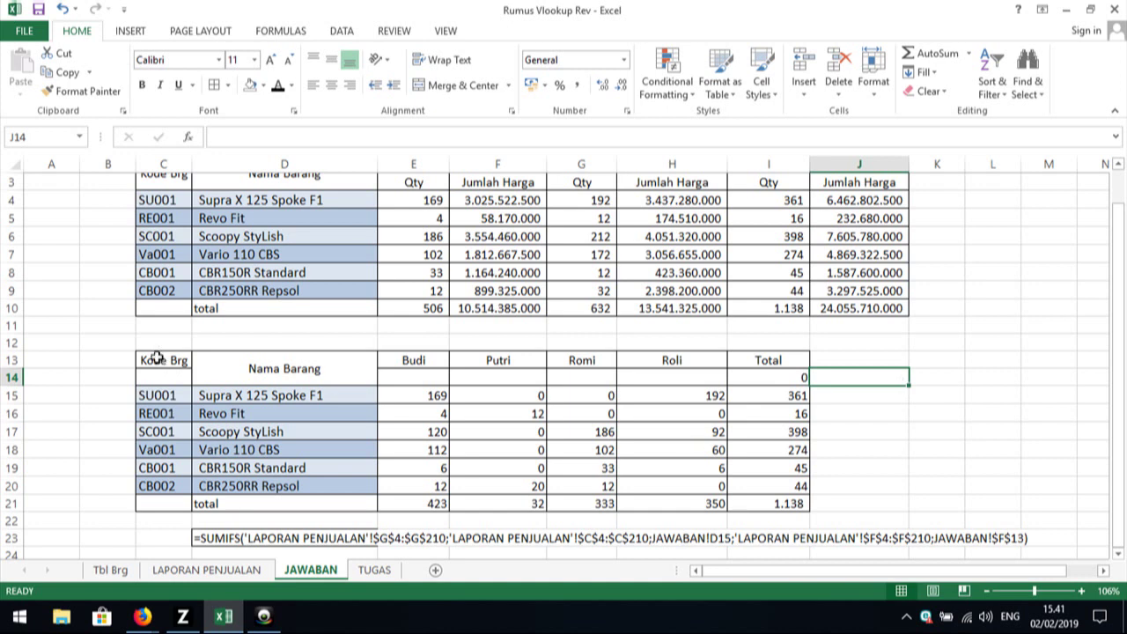
left_click_drag(156, 357, 157, 370)
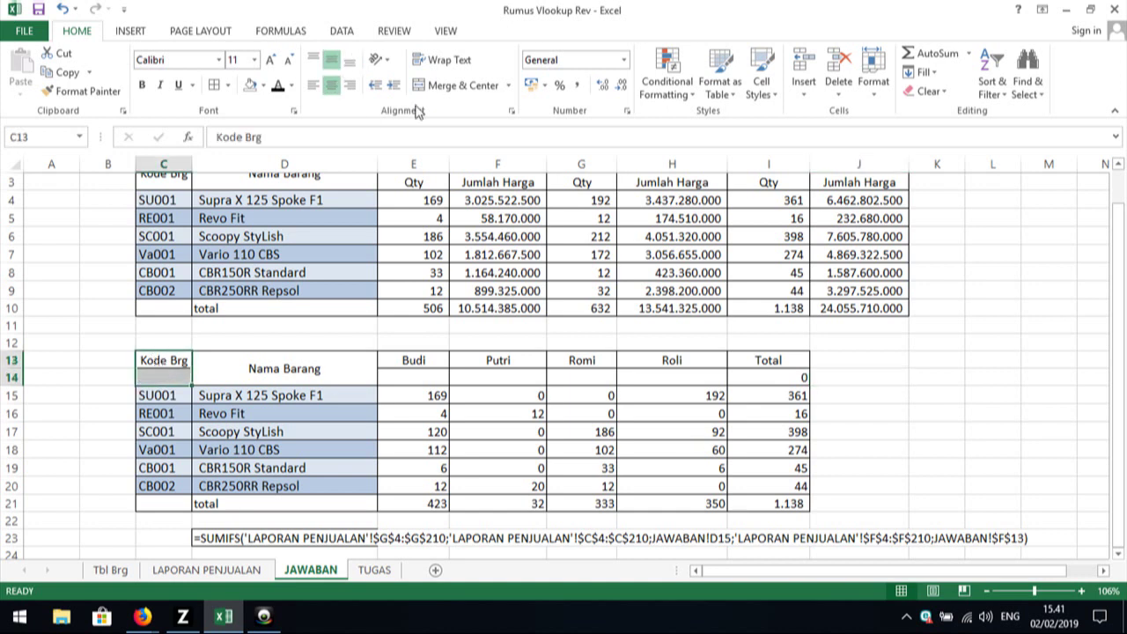
left_click(458, 86)
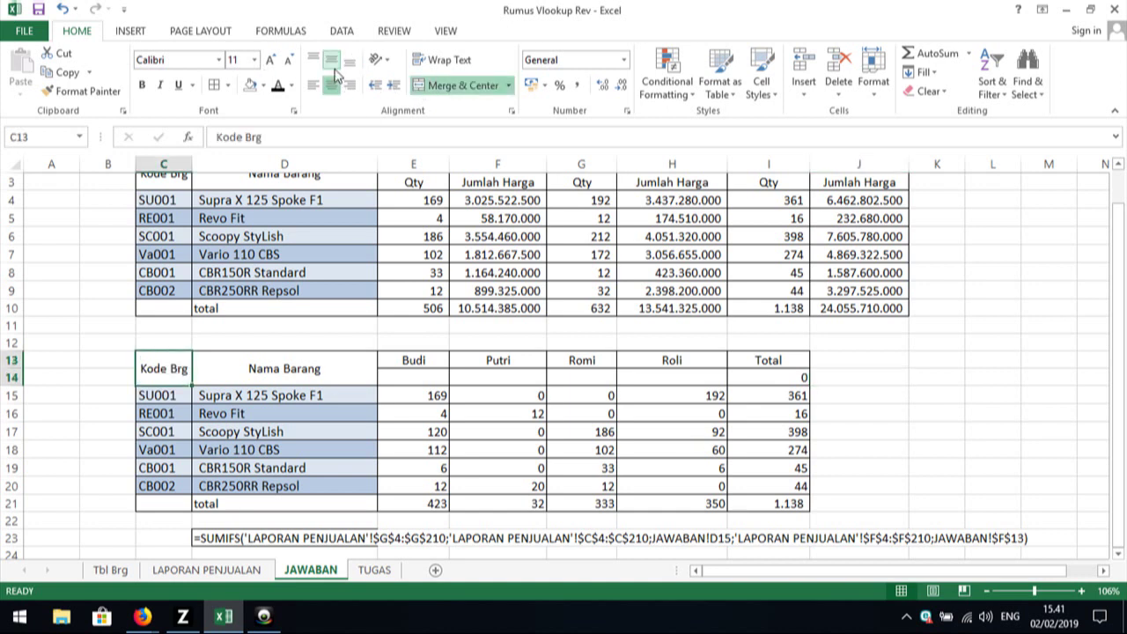
left_click(350, 59)
left_click(332, 60)
left_click_drag(1119, 365, 1119, 348)
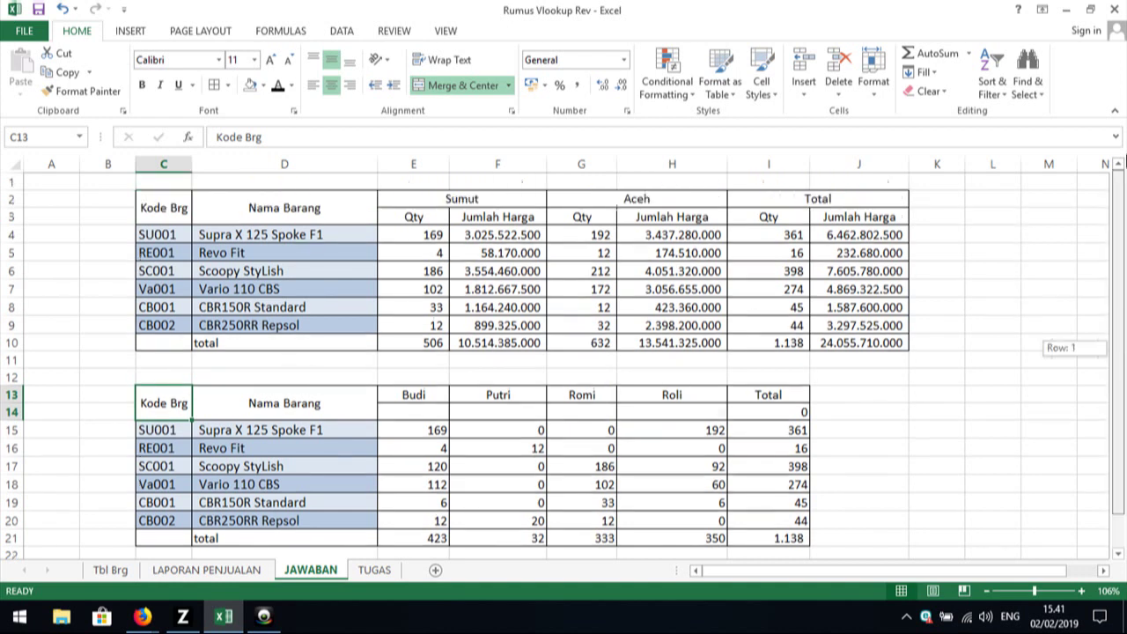
mouse_move(390, 407)
left_mouse_down()
mouse_move(366, 429)
mouse_move(410, 407)
left_mouse_up()
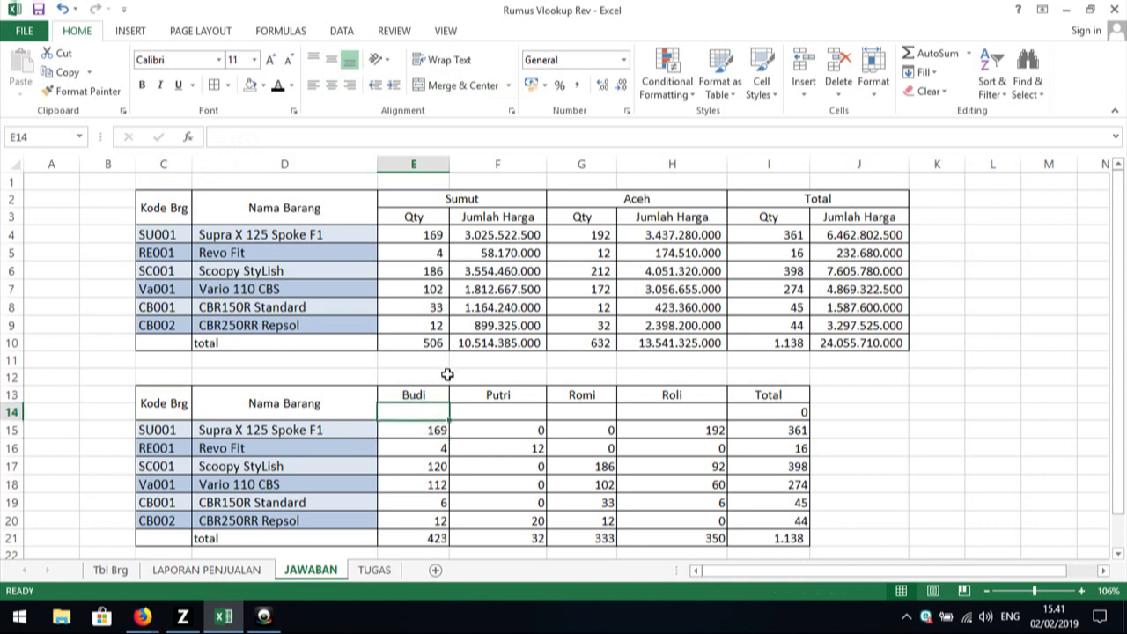
left_click(264, 616)
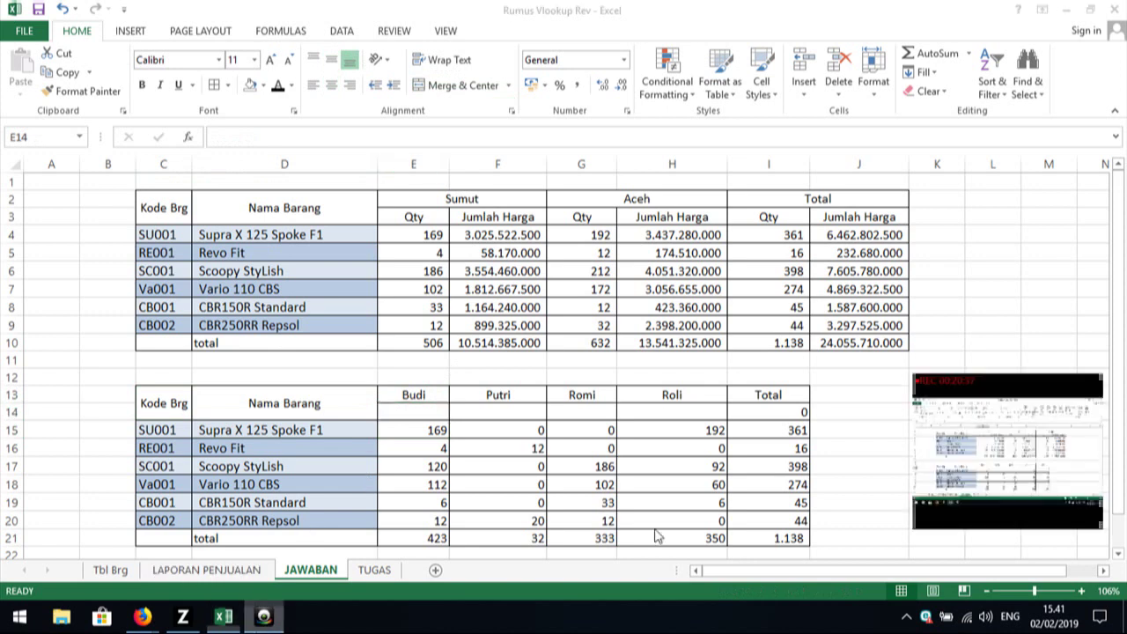